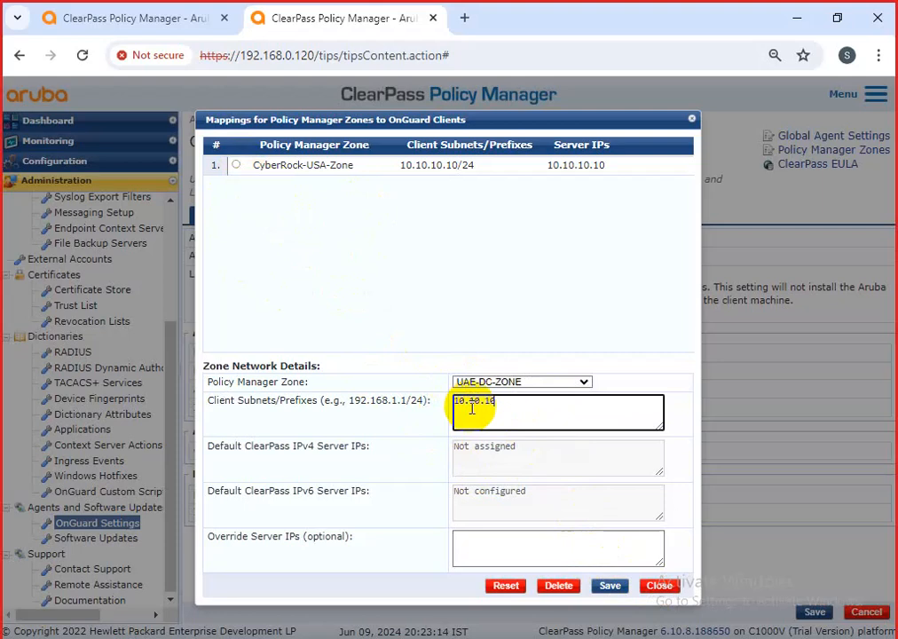
Try to save the UAE-DC-ZONE mapping with client subnet 10.10.10.10./24, and replace the subnet with 192.168.1.1/24
text(/24)
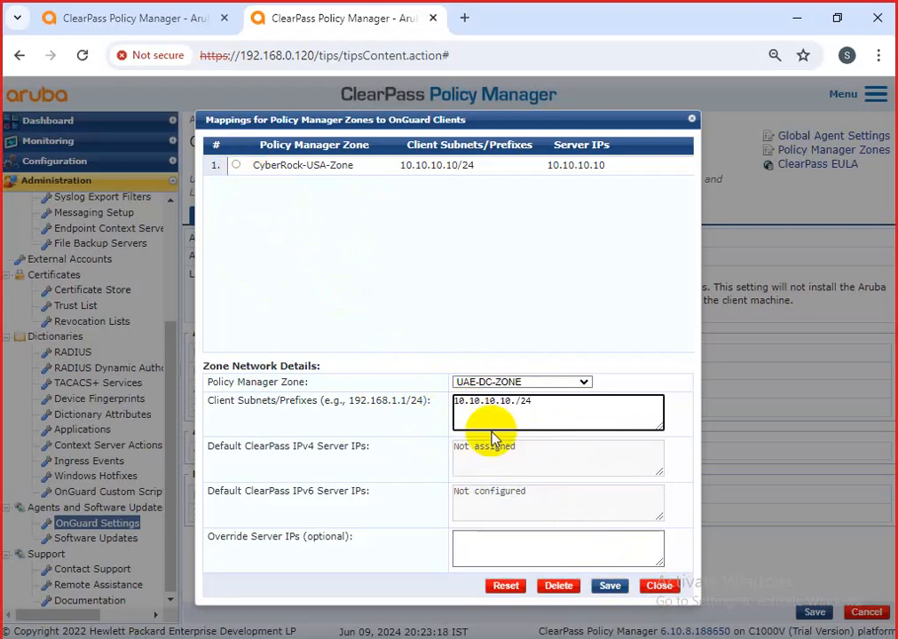
click(606, 587)
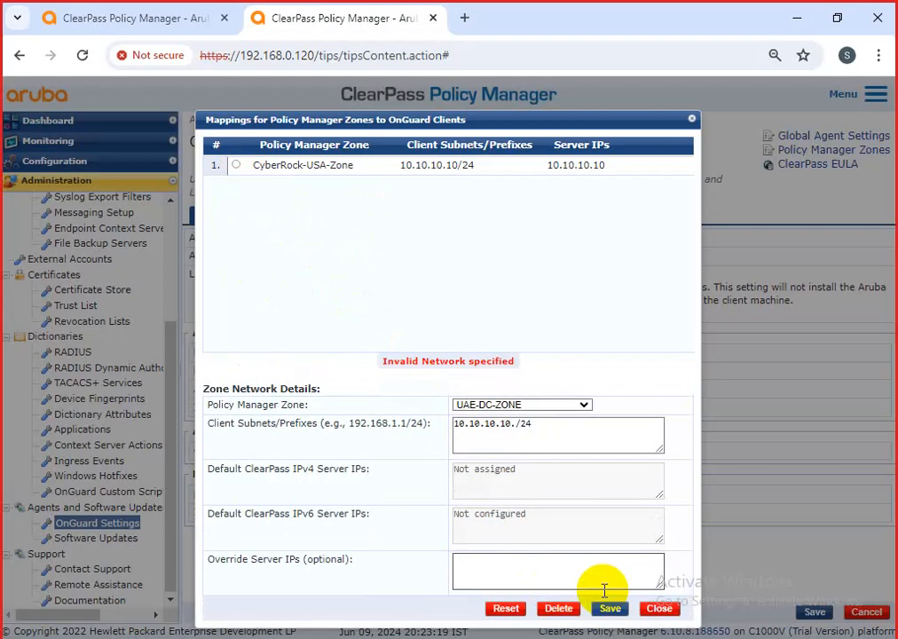
click(545, 427)
drag(545, 427, 425, 432)
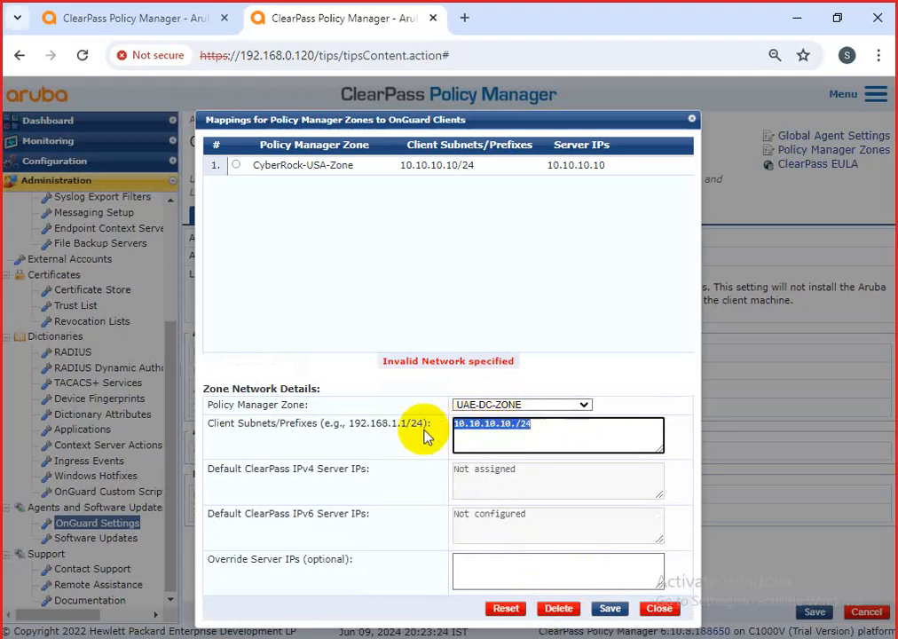
key(BackSpace)
text(192.168)
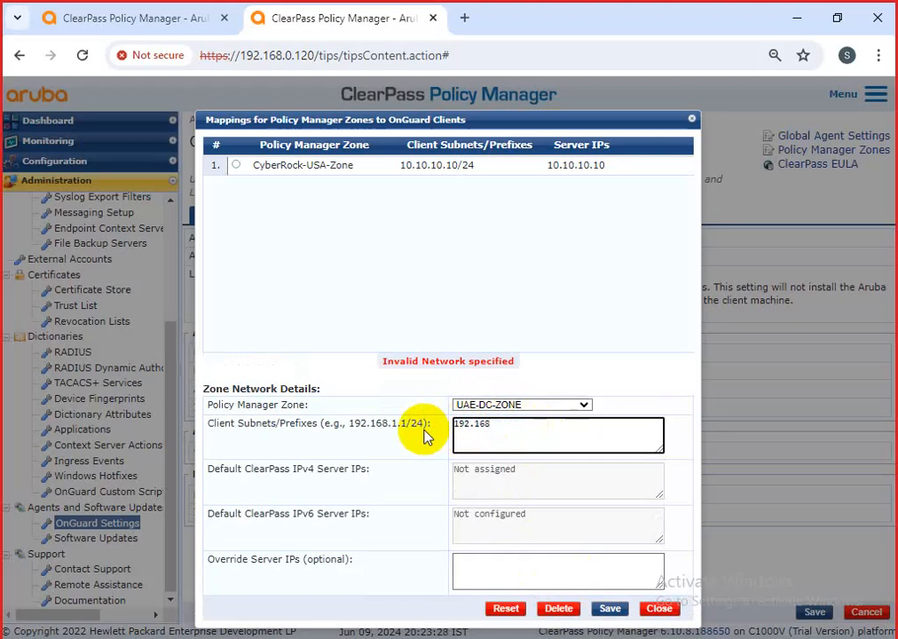
text(.1.1/24)
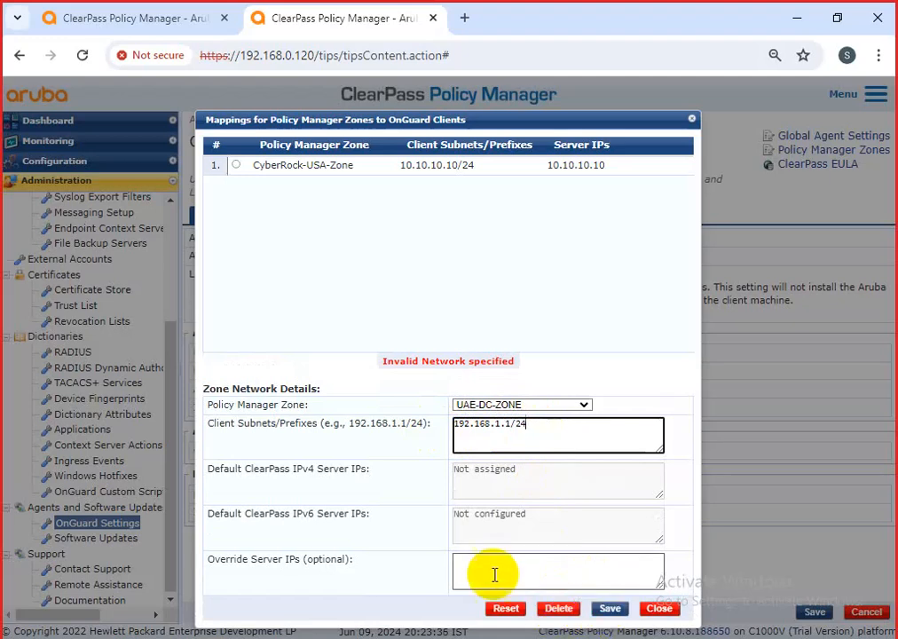
click(490, 435)
Open the CyberRock-USA-Zone mapping, review its client subnet and default server IPs, and save the mapping
click(237, 166)
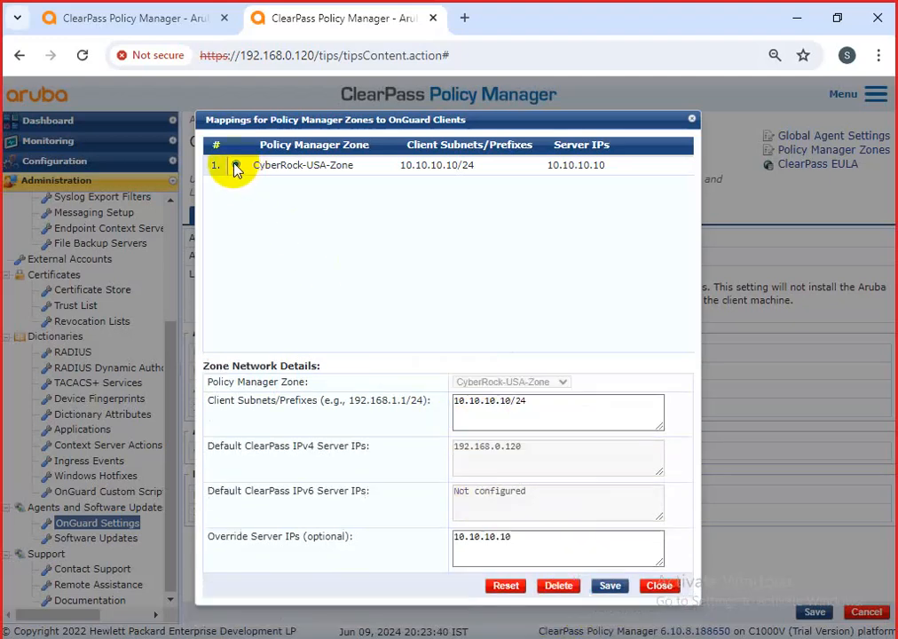
click(527, 420)
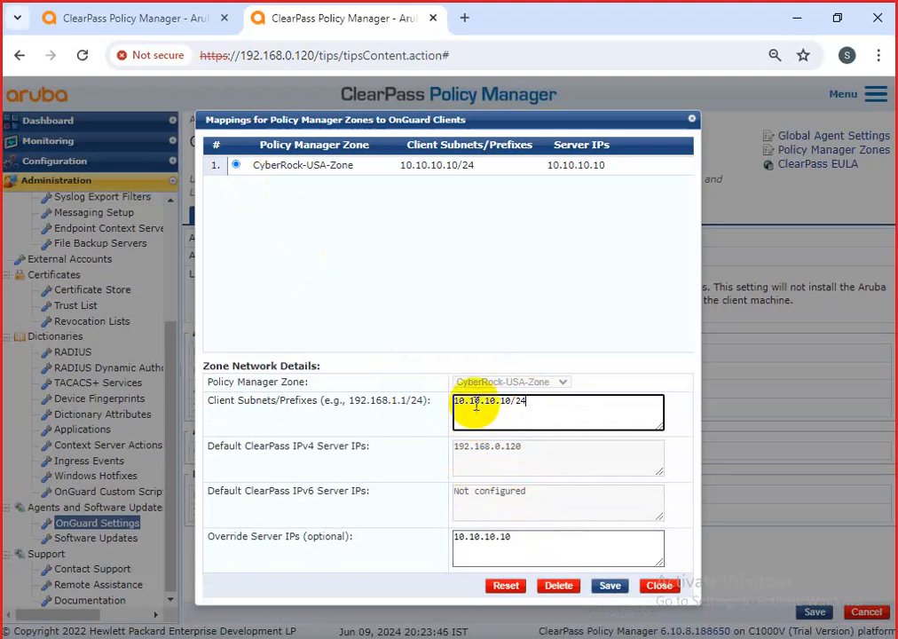
drag(207, 376, 429, 400)
click(540, 405)
drag(539, 405, 439, 411)
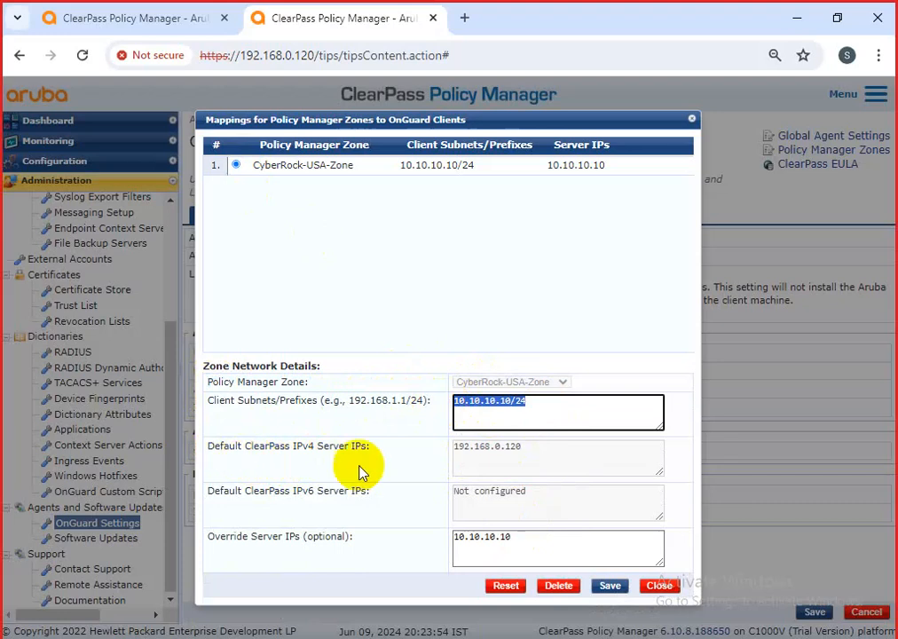
drag(209, 447, 372, 449)
drag(523, 448, 451, 450)
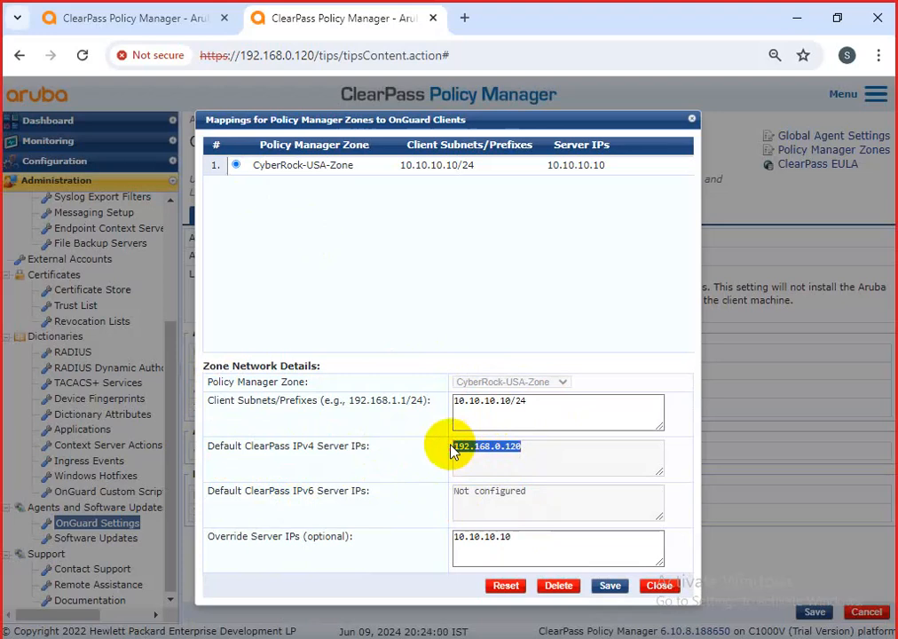
click(521, 493)
drag(522, 493, 436, 486)
click(610, 587)
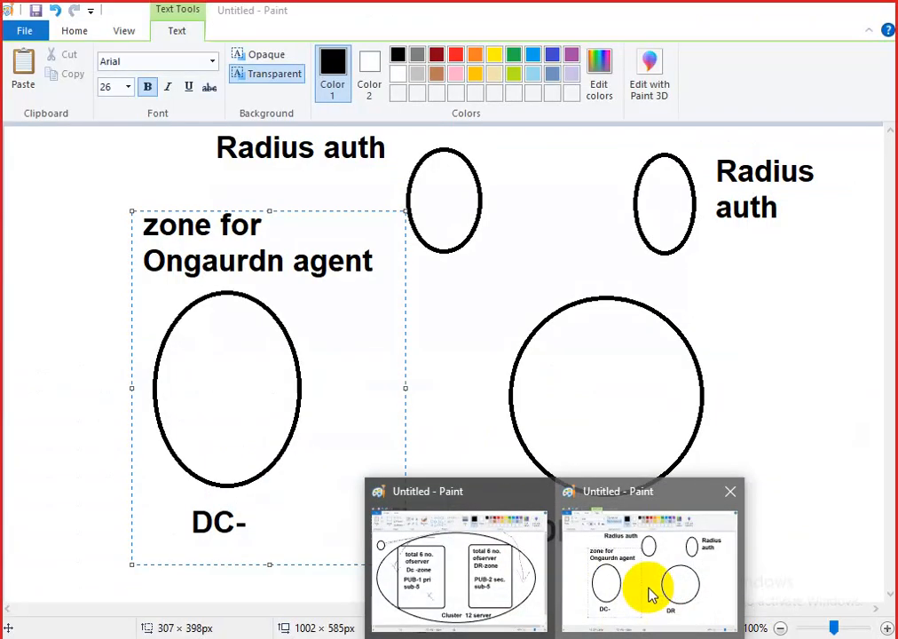
Switch to Paint to view the DC and DR zone diagram, and return to ClearPass in the browser
click(649, 589)
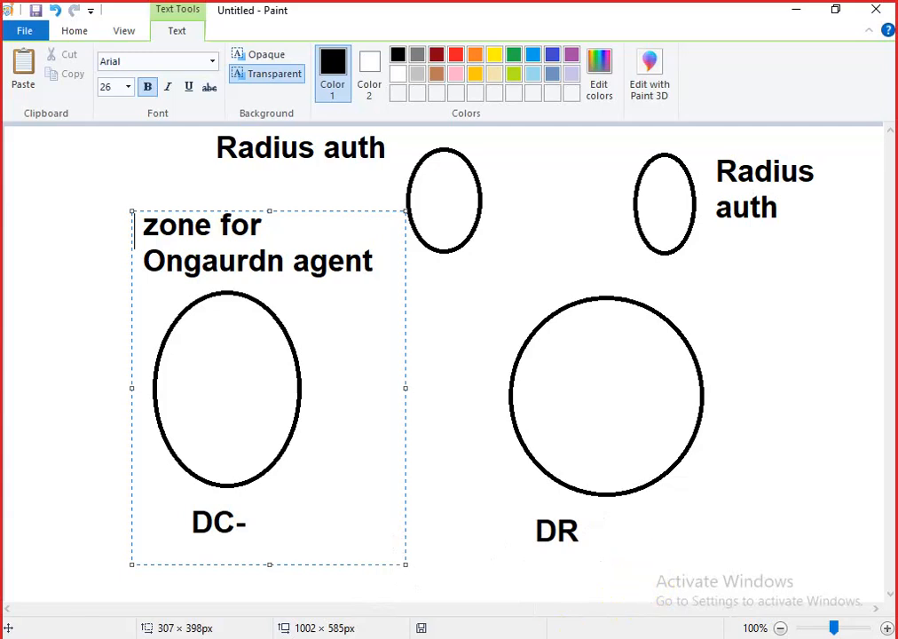
click(481, 635)
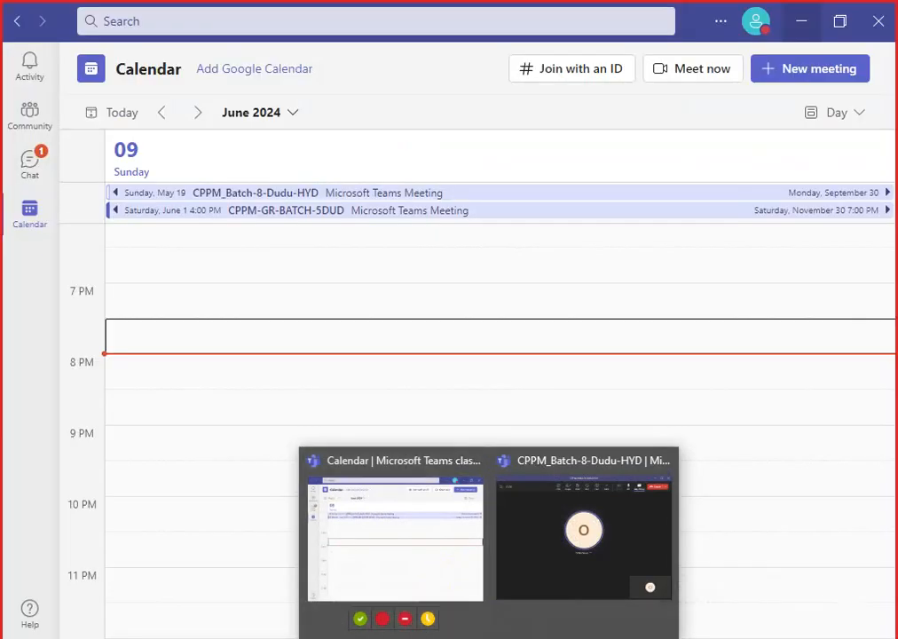
click(448, 637)
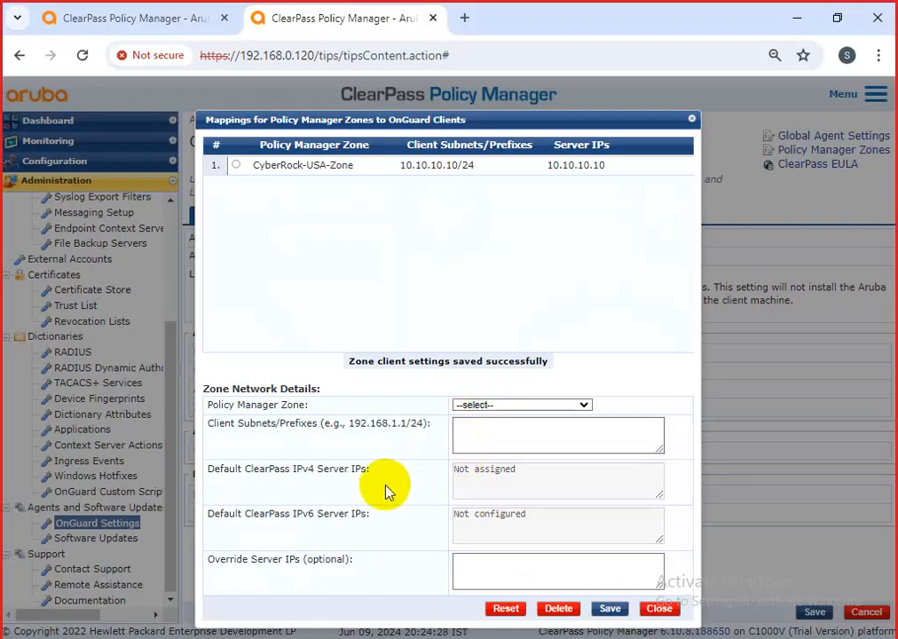
Examine the default IPv4 server field, and reopen the CyberRock-USA-Zone mapping to check its client subnet
drag(208, 468, 527, 475)
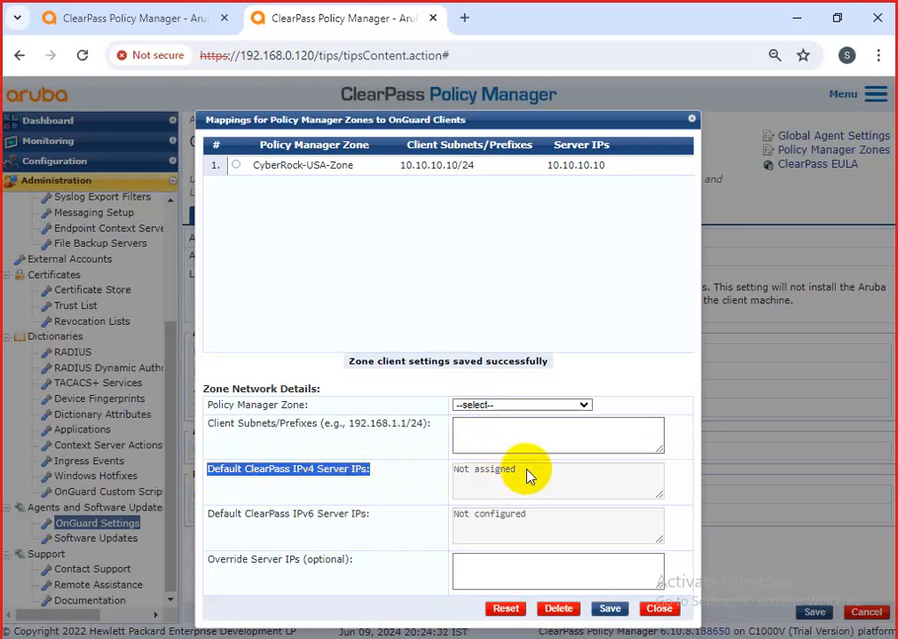
click(527, 477)
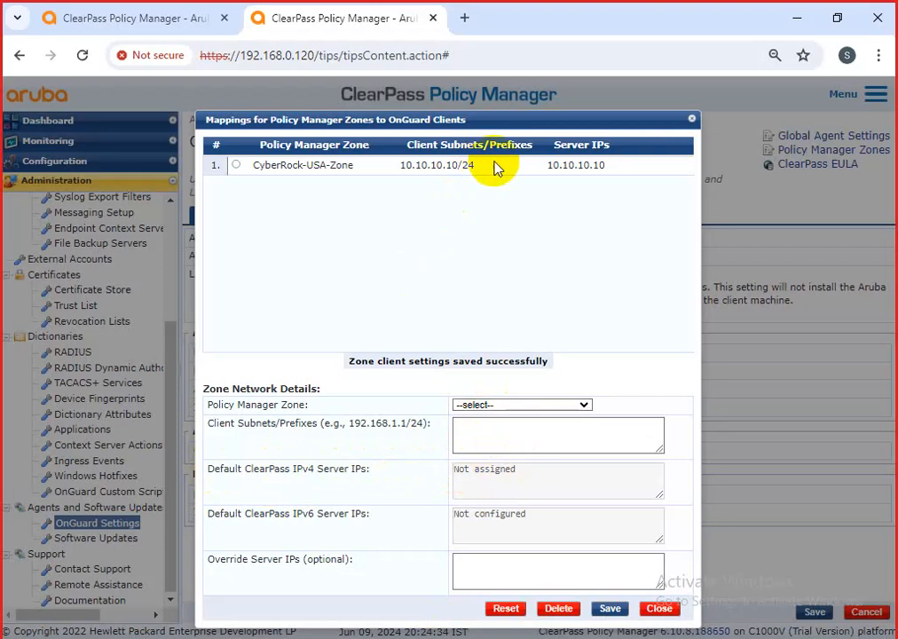
click(236, 166)
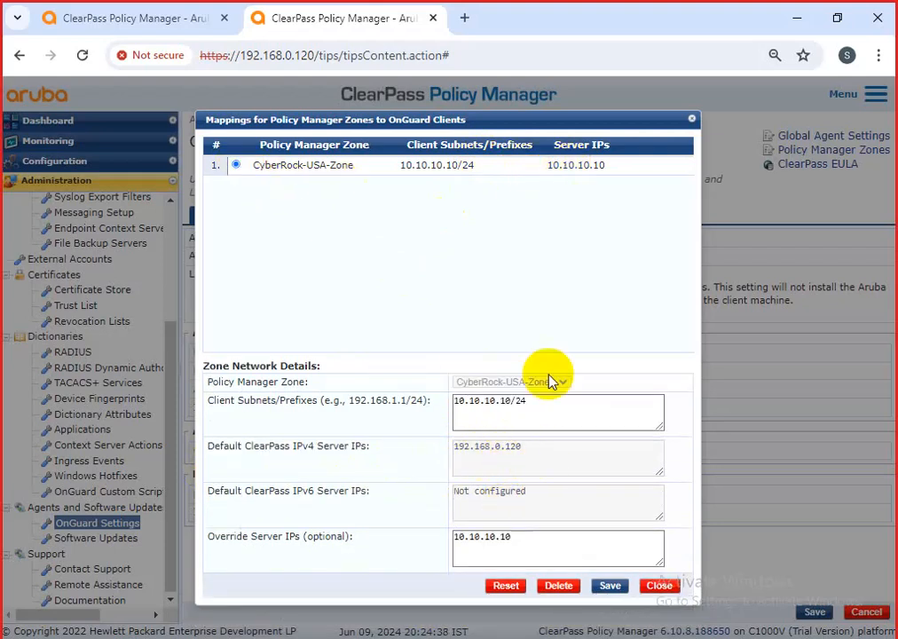
drag(542, 166, 477, 172)
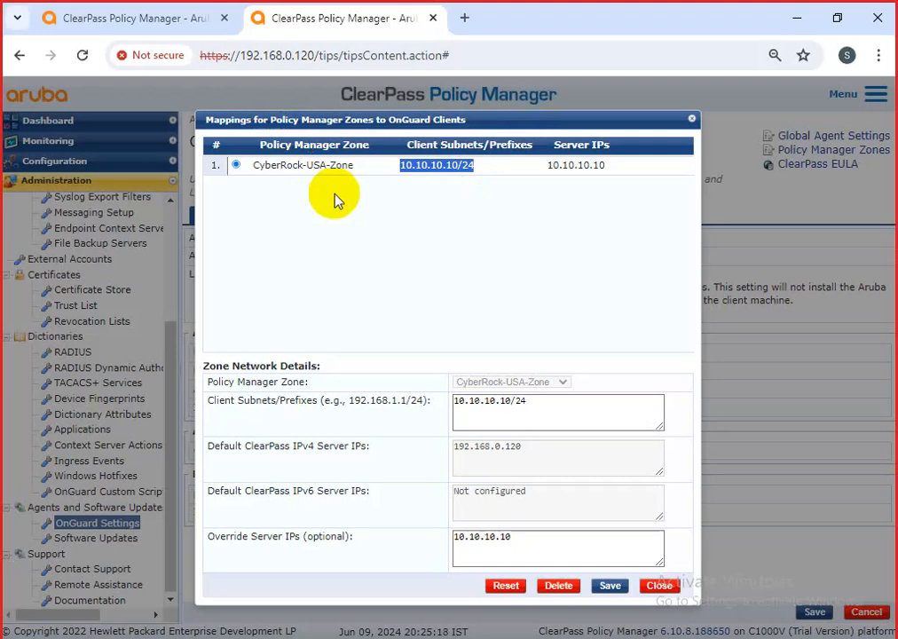
key(XF86AudioRaiseVolume)
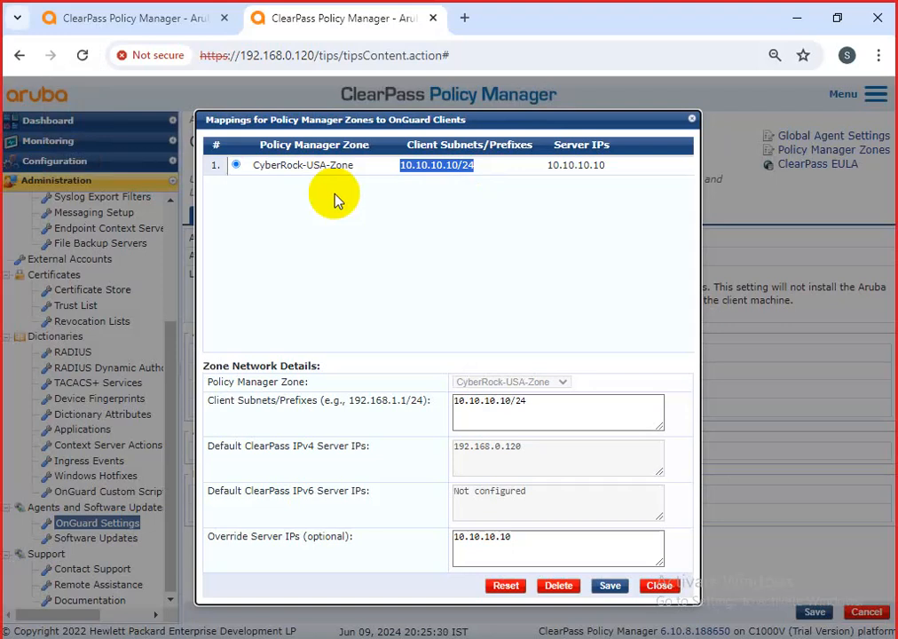
click(534, 401)
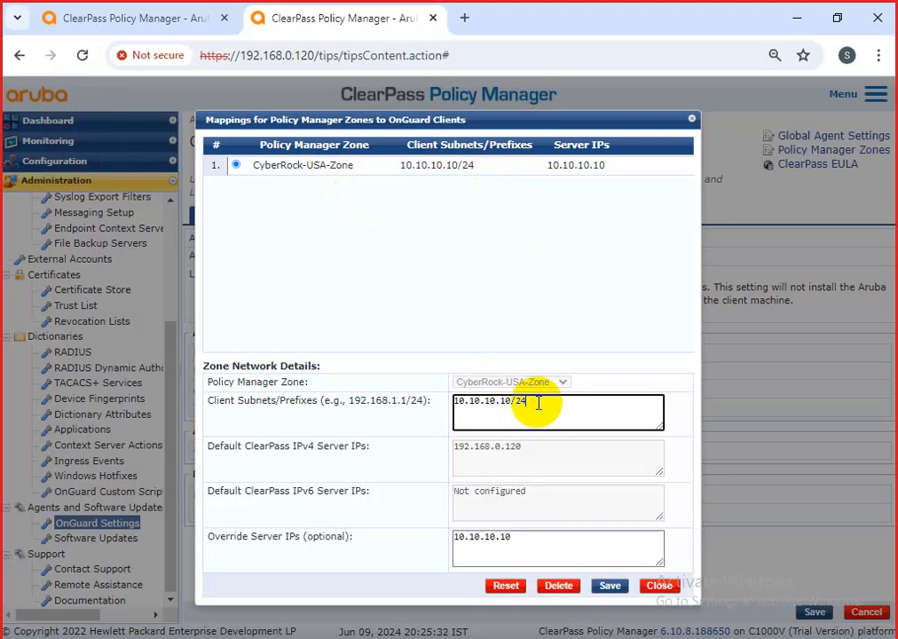
text(, )
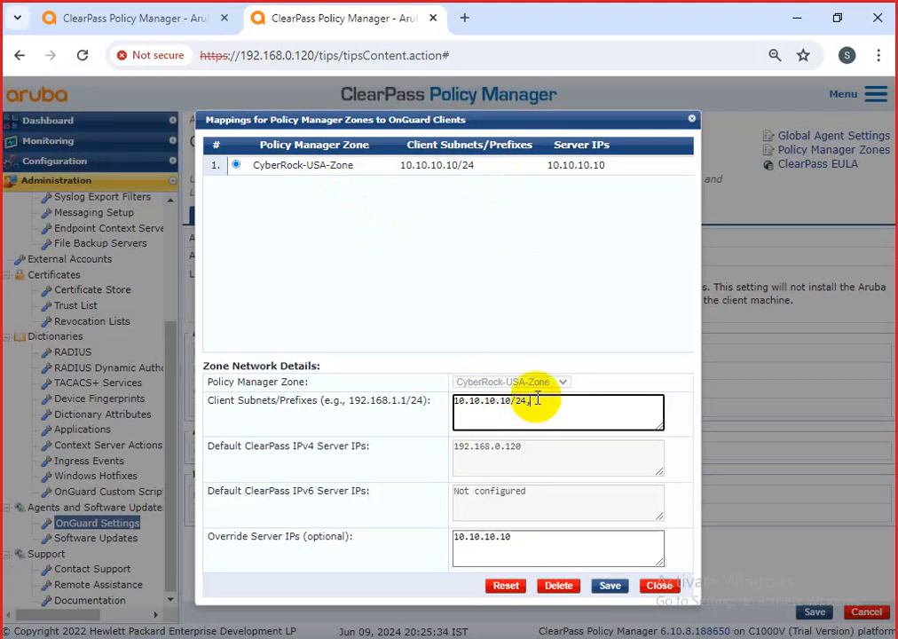
text(192.)
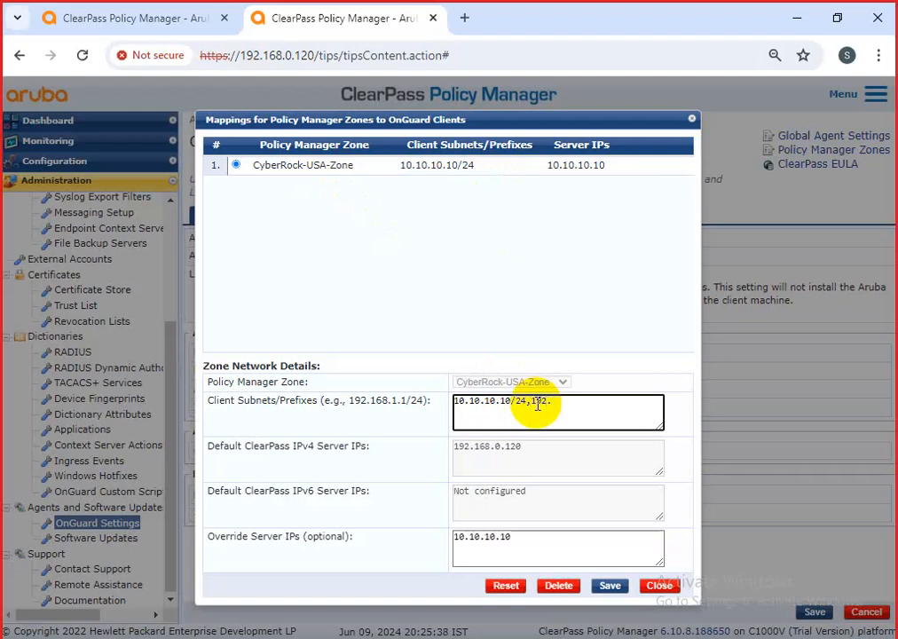
key(BackSpace)
key(BackSpace)
key(BackSpace)
key(BackSpace)
key(BackSpace)
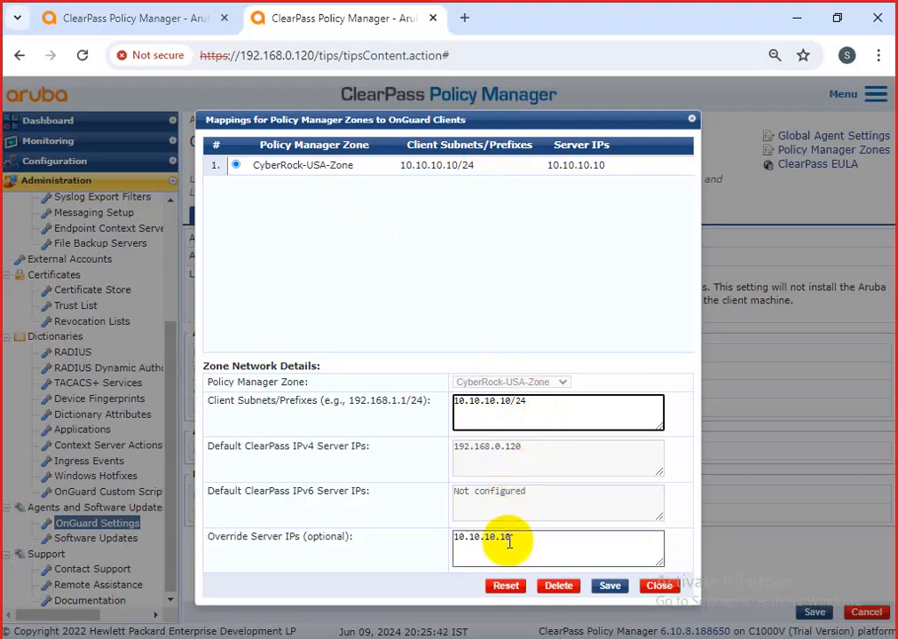
Examine the default ClearPass IPv4 server IP and the optional override server IP of the CyberRock-USA-Zone mapping
click(526, 451)
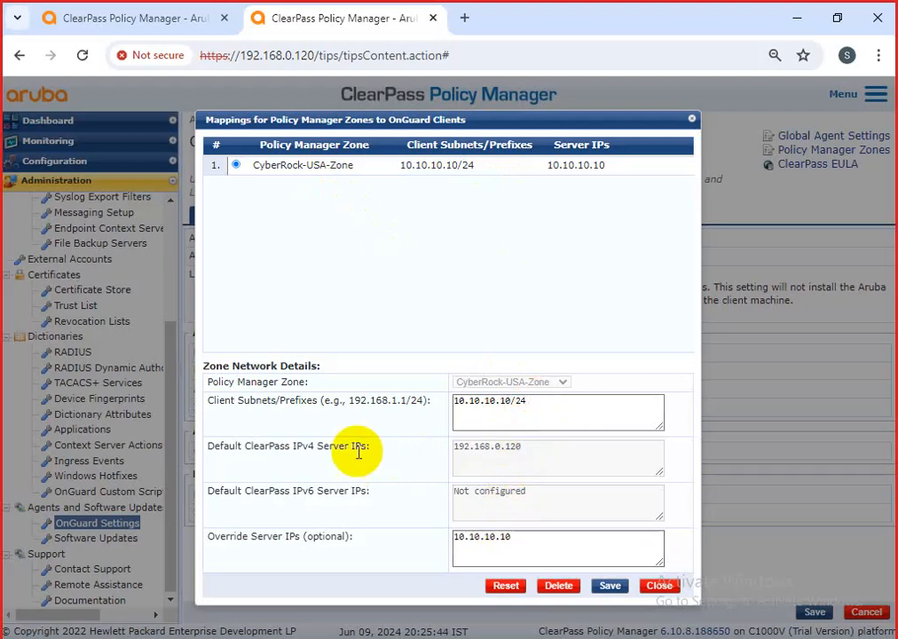
click(306, 166)
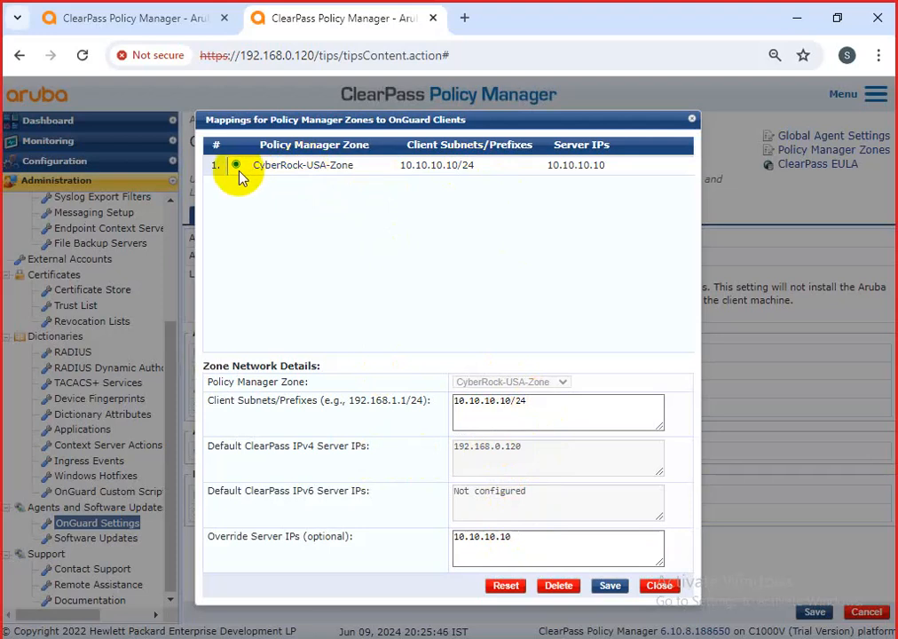
click(524, 450)
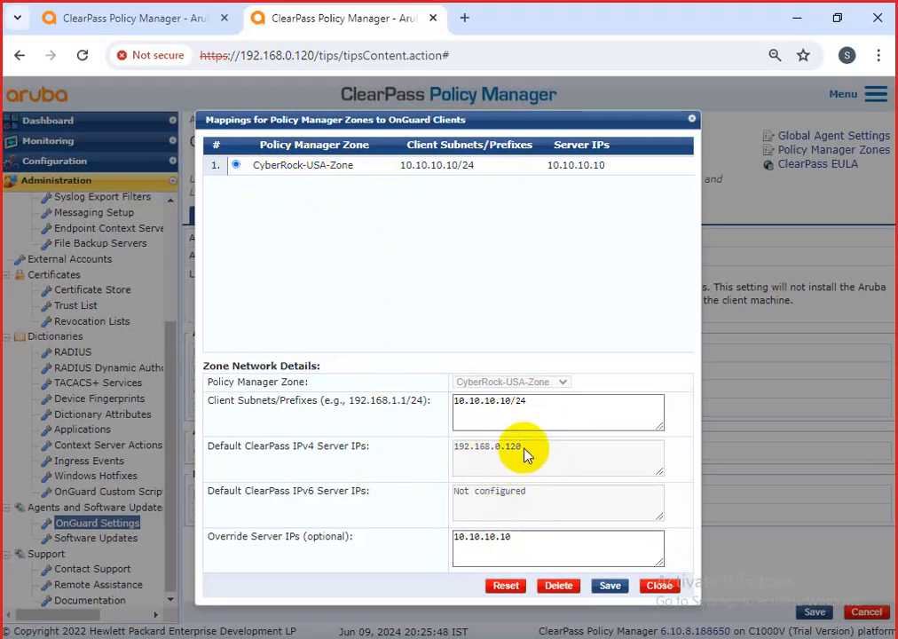
double_click(524, 448)
double_click(525, 449)
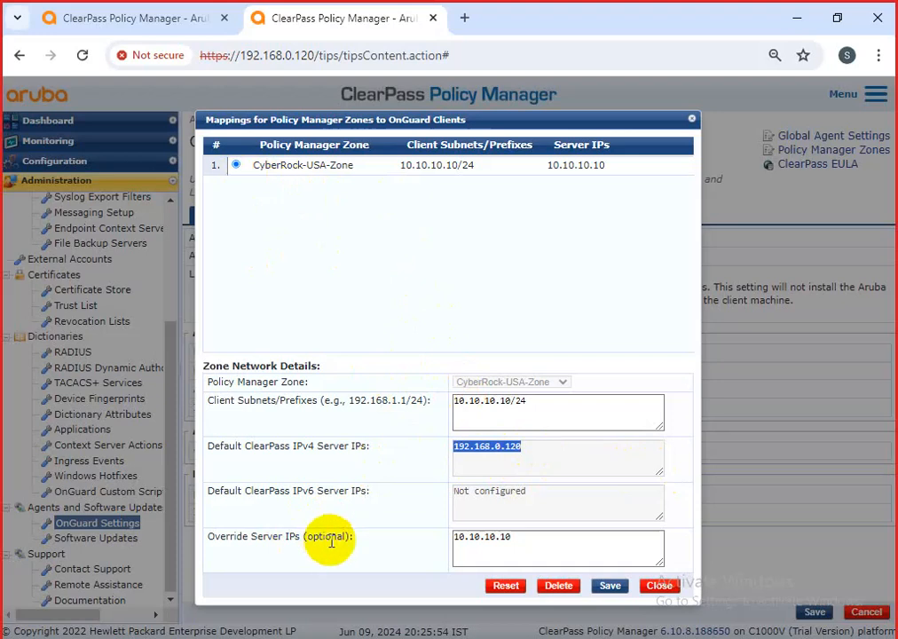
click(363, 537)
drag(362, 537, 217, 543)
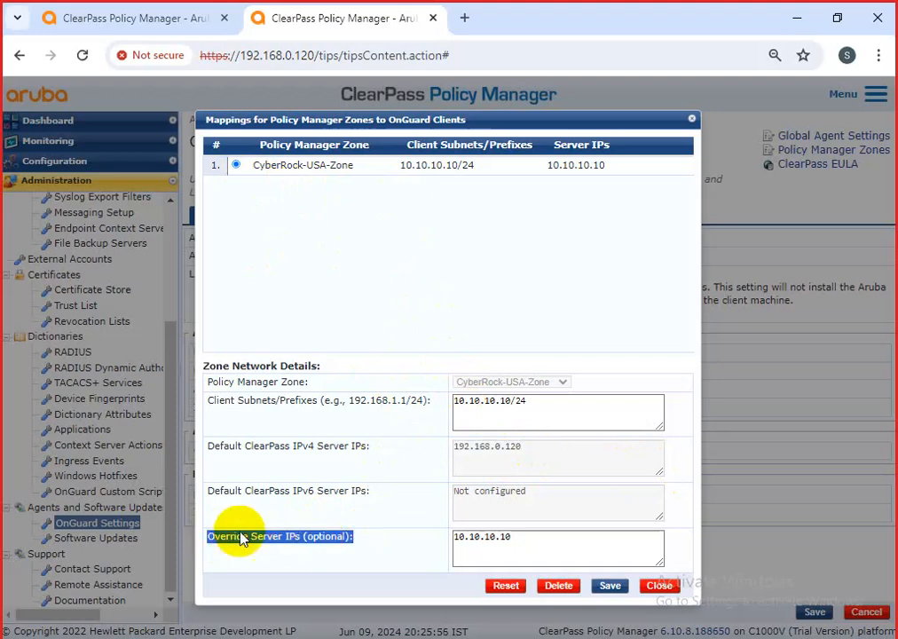
double_click(520, 453)
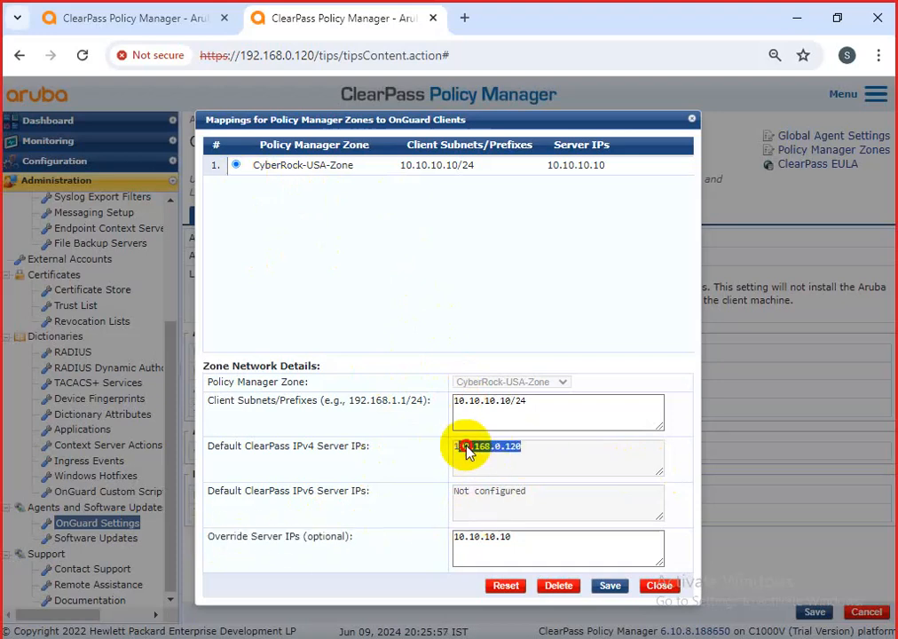
click(520, 539)
drag(520, 540, 416, 538)
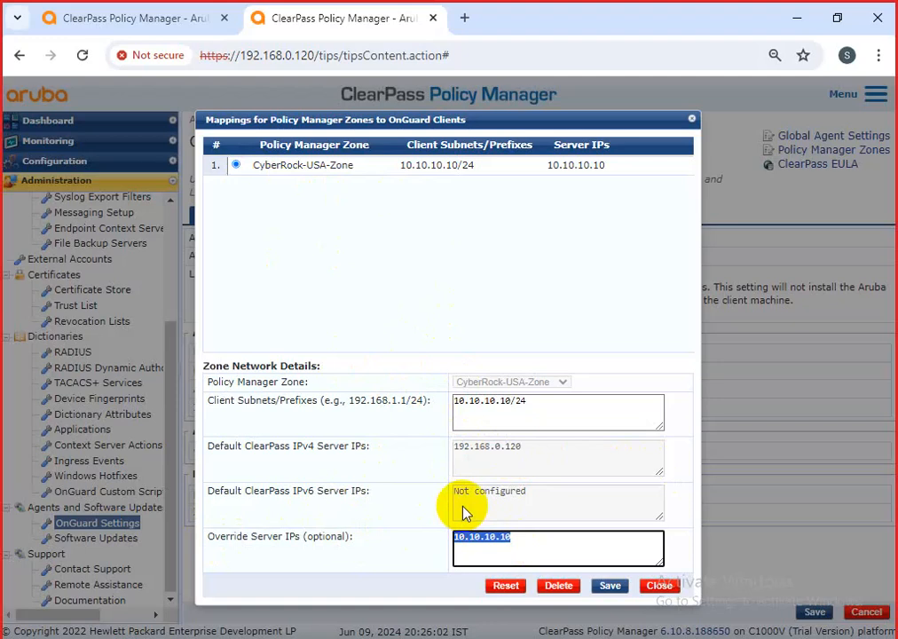
click(525, 445)
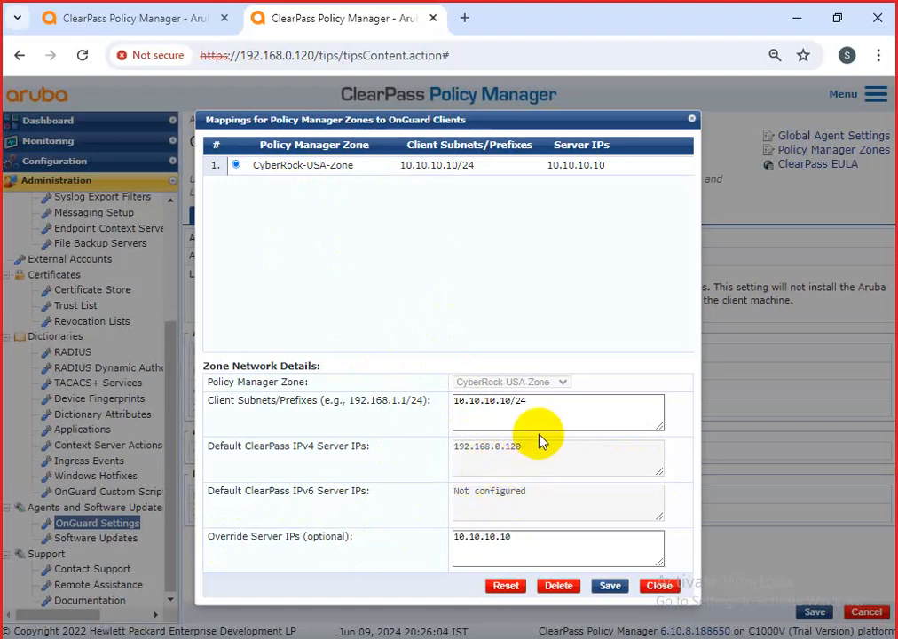
drag(519, 447, 460, 448)
drag(524, 561, 437, 533)
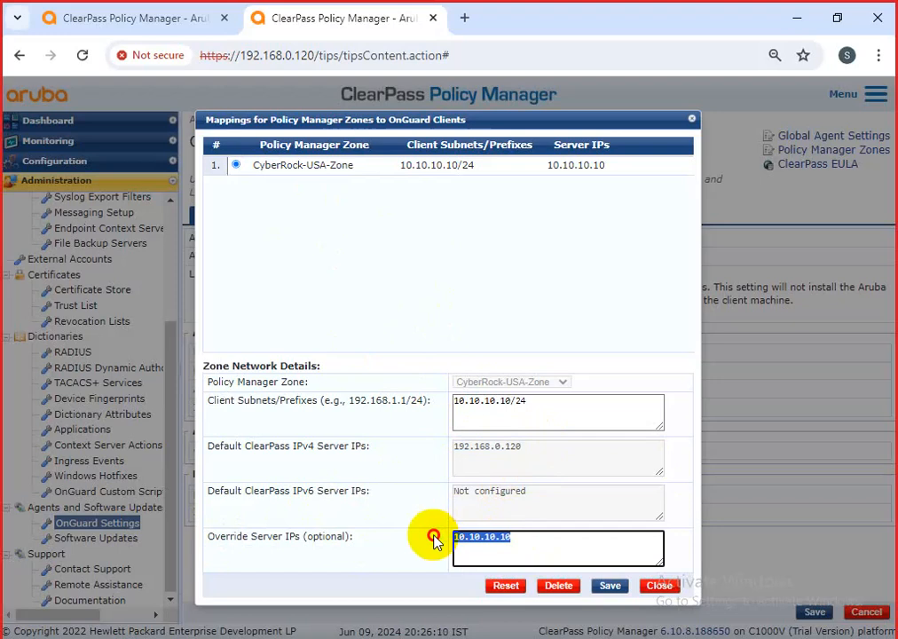
drag(381, 543, 209, 541)
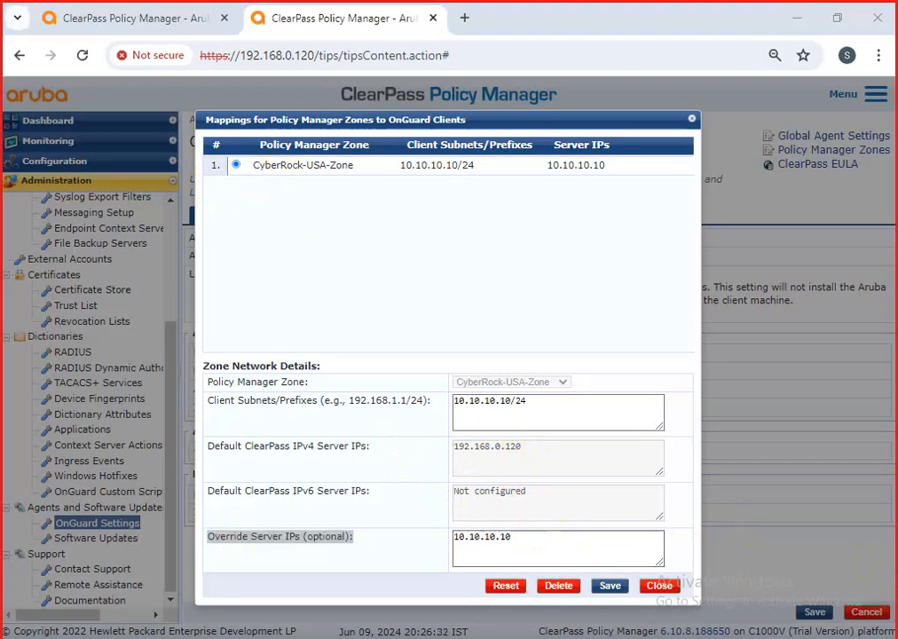
Switch to the Teams meeting, admit the participant waiting in the lobby, and dismiss the group meeting notice
click(721, 546)
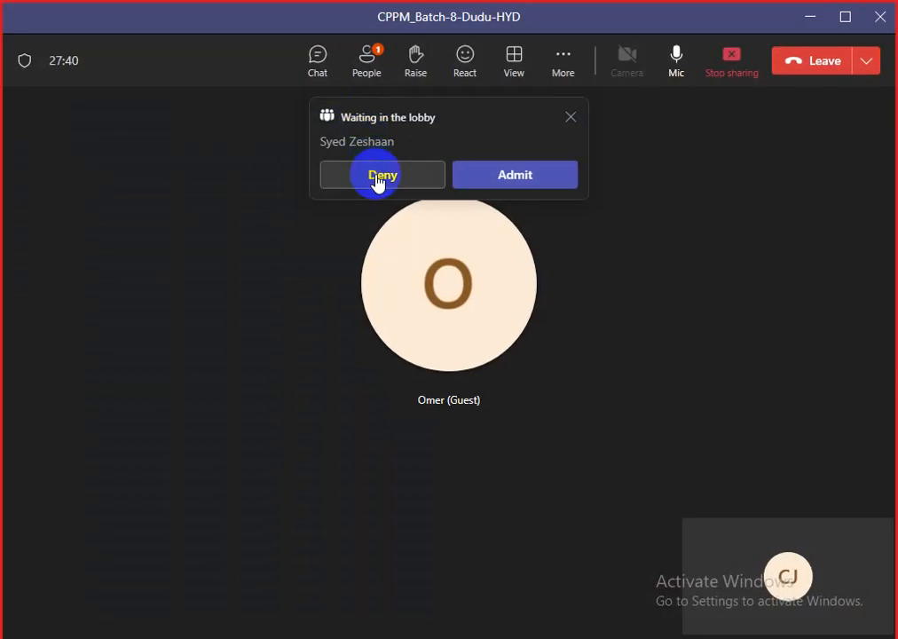
click(502, 181)
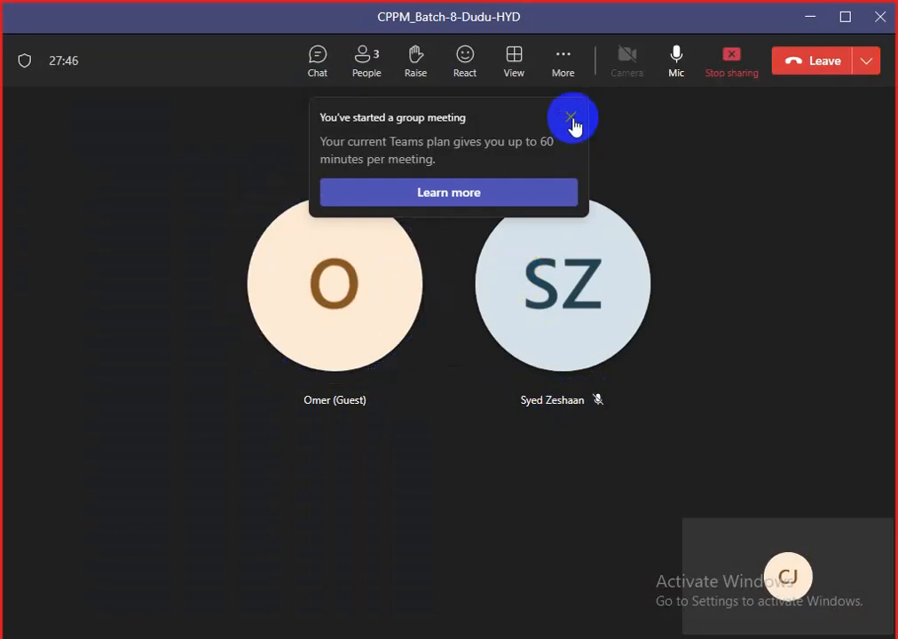
click(571, 119)
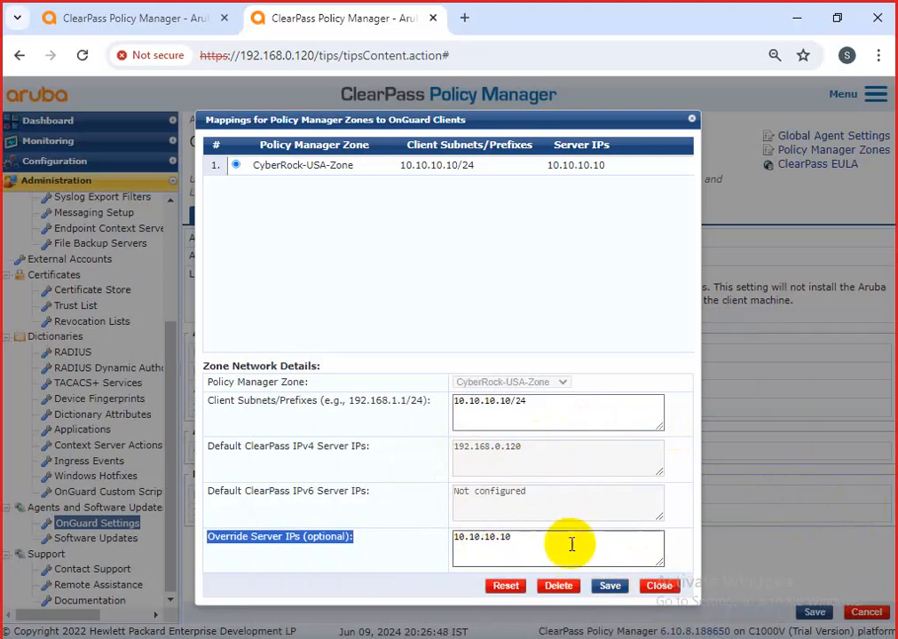
Close the zone mappings and switch to the Paint drawing of the 12-server cluster with DC and DR zones
click(664, 587)
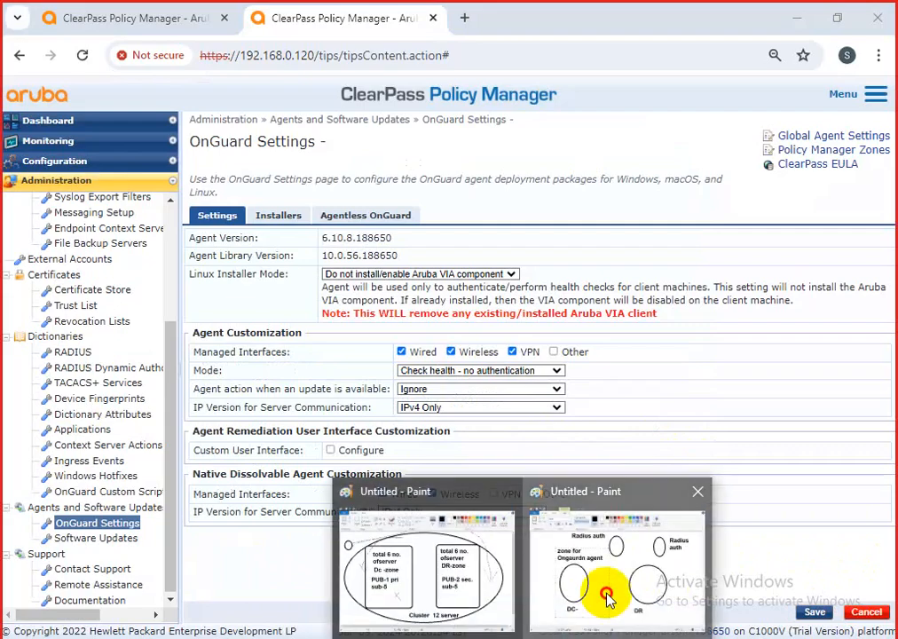
click(602, 594)
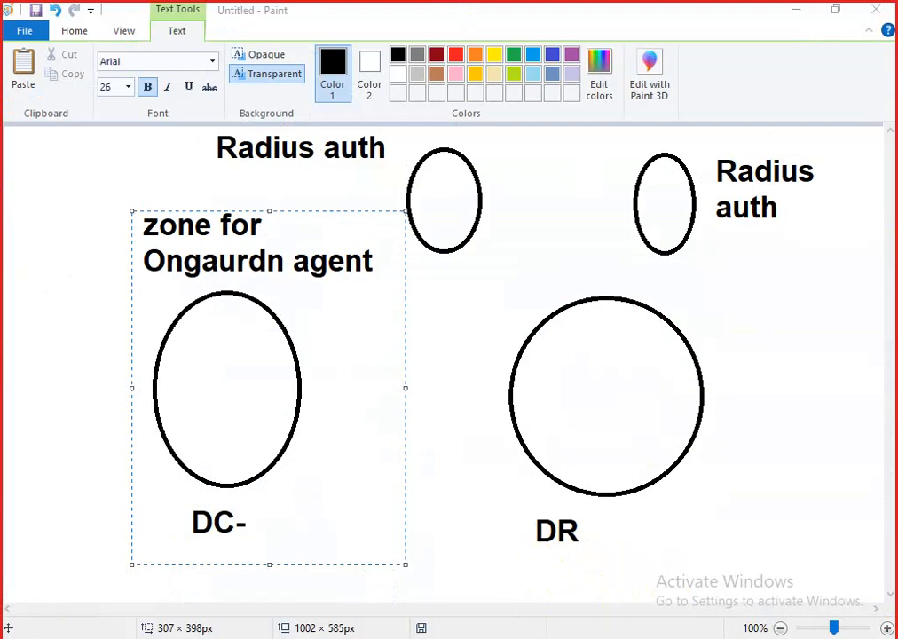
click(417, 581)
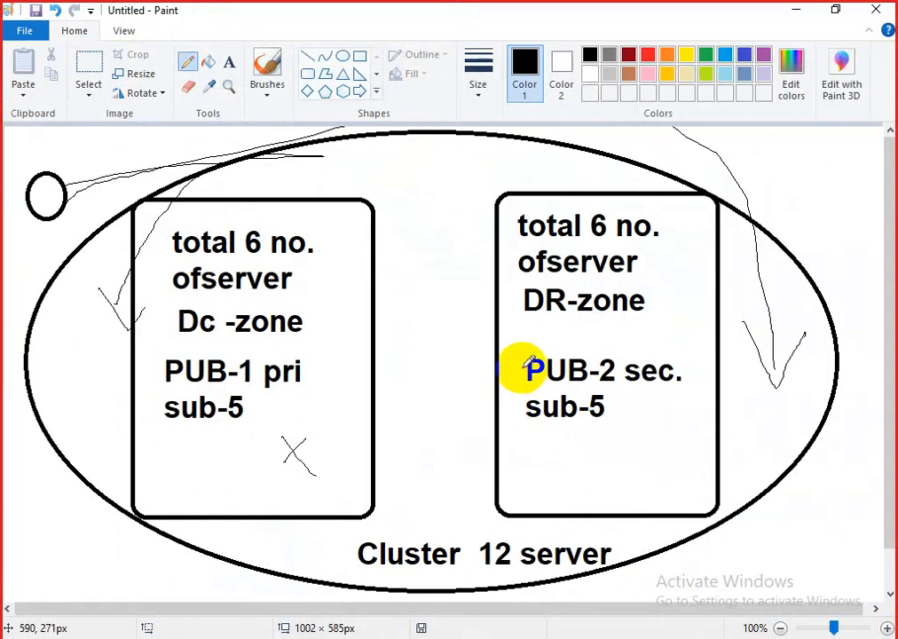
Undo the freehand arrows, the cross and the small circle drawn on the DC and DR cluster diagram
key(ctrl+z)
key(ctrl+z)
key(ctrl+z)
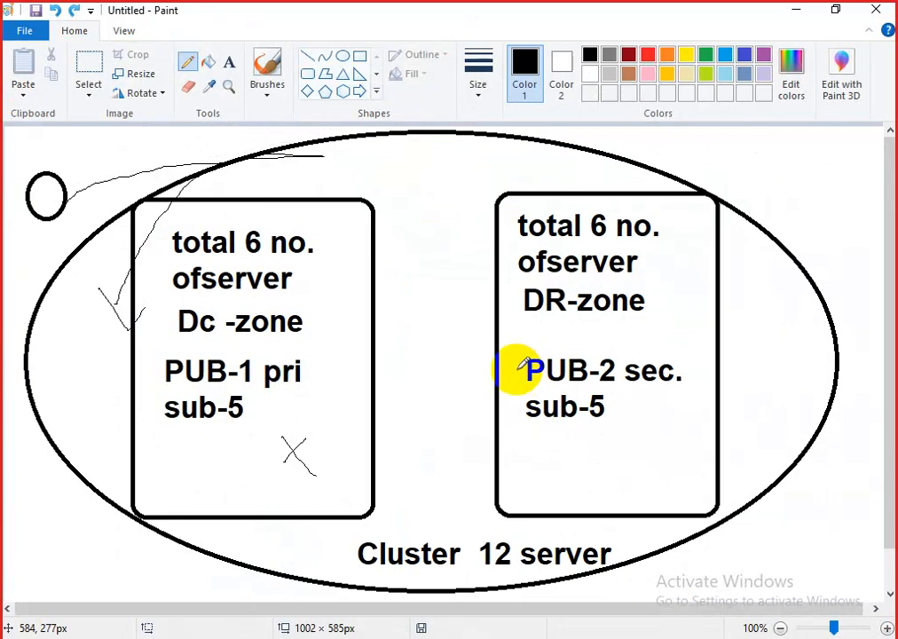
key(ctrl+z)
key(ctrl+z)
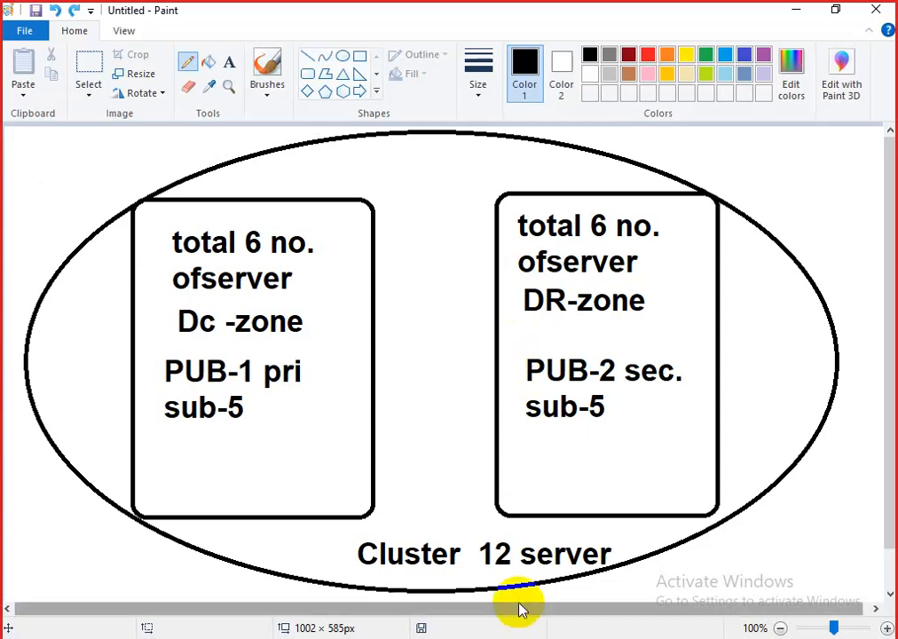
click(541, 627)
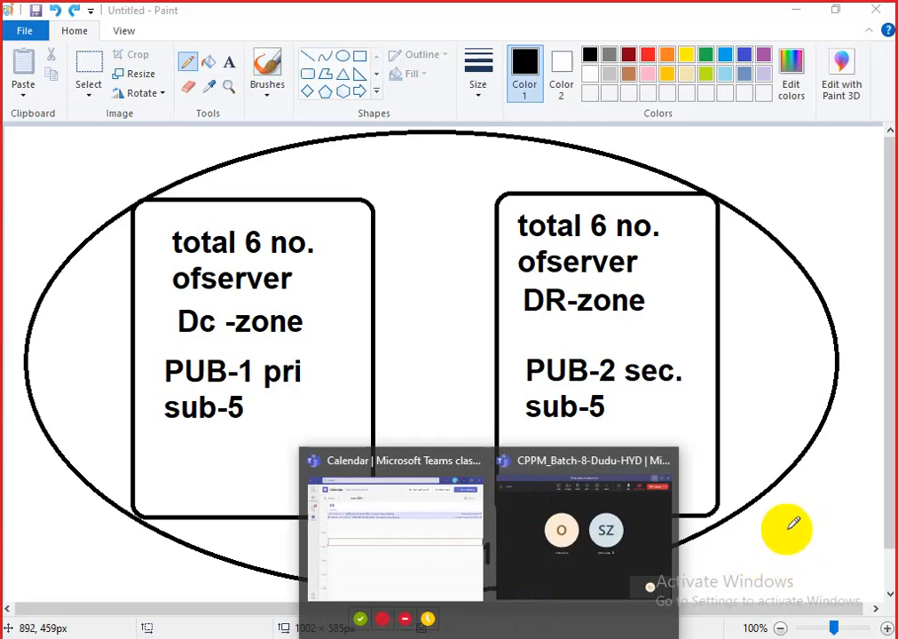
click(762, 543)
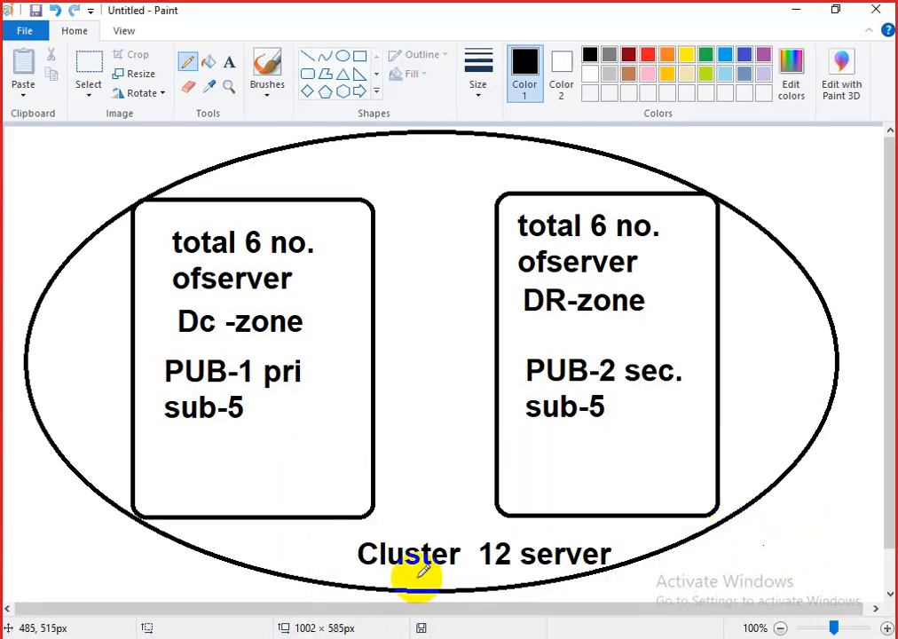
Return to ClearPass in the browser, view the Agentless OnGuard packages, and reopen the Policy Manager zone mappings
key(alt+Tab)
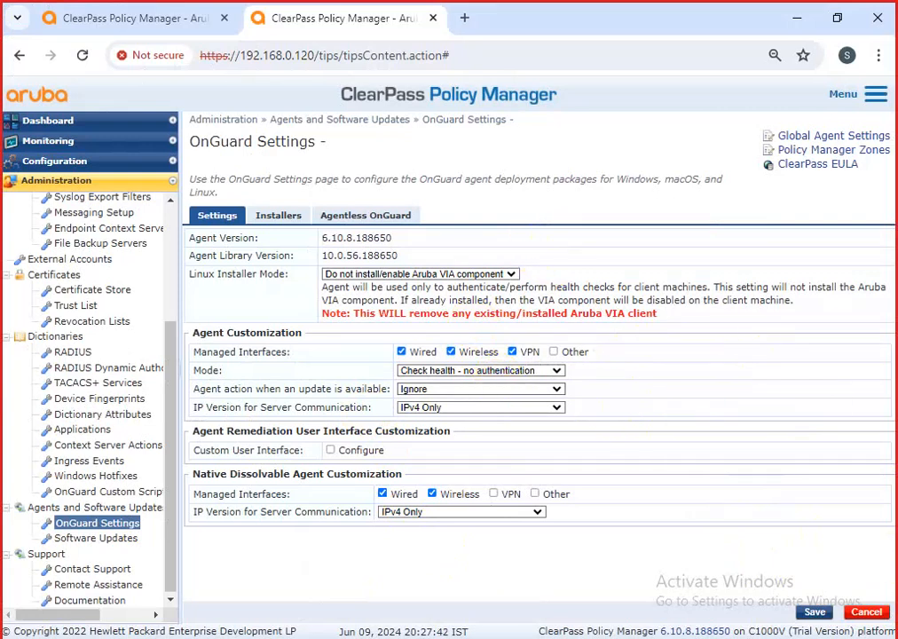
click(350, 215)
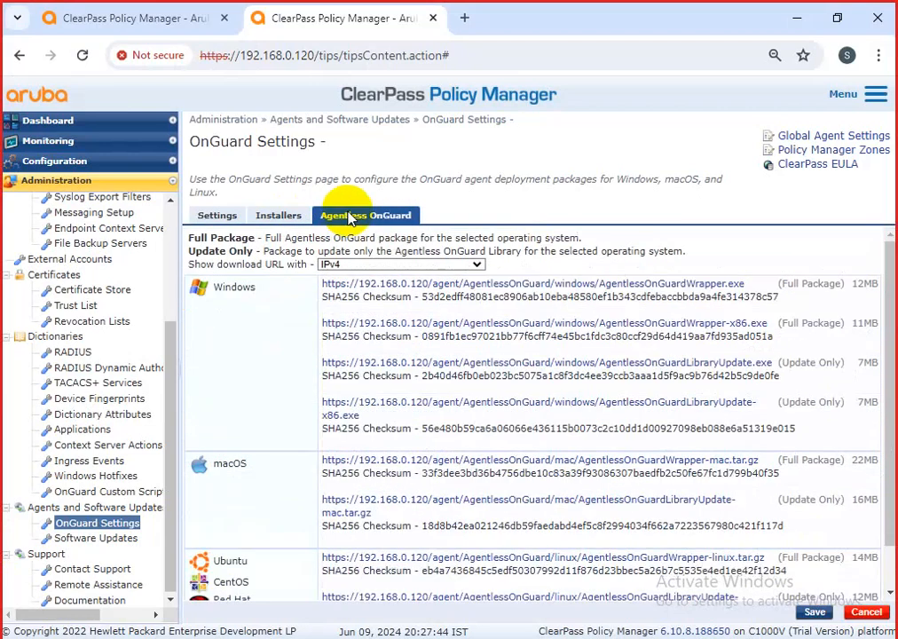
click(829, 151)
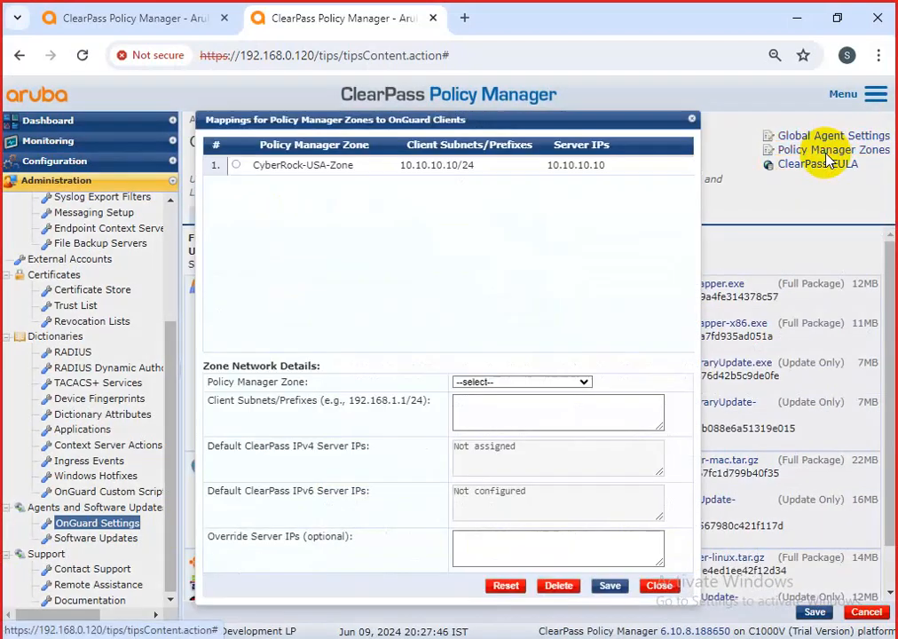
Examine the zones available for a new mapping, choosing Canada-Network-Zone and then Germany-DC-Zone in the zone network details
click(477, 384)
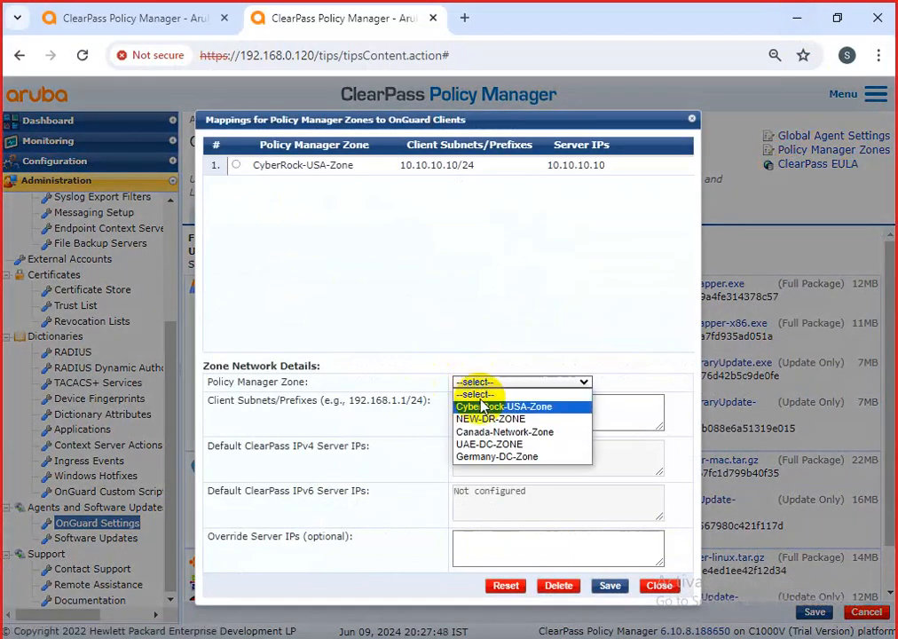
click(488, 431)
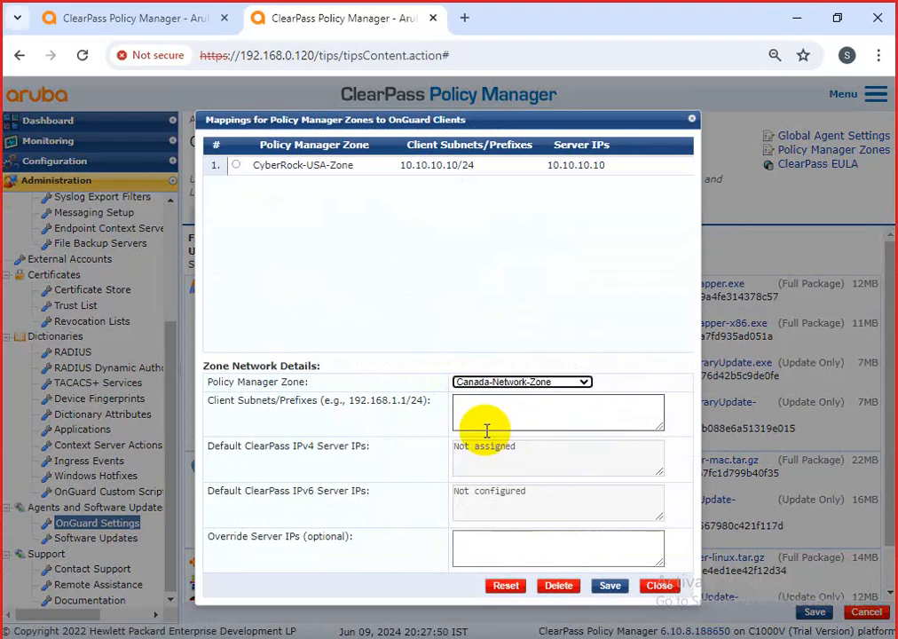
click(484, 383)
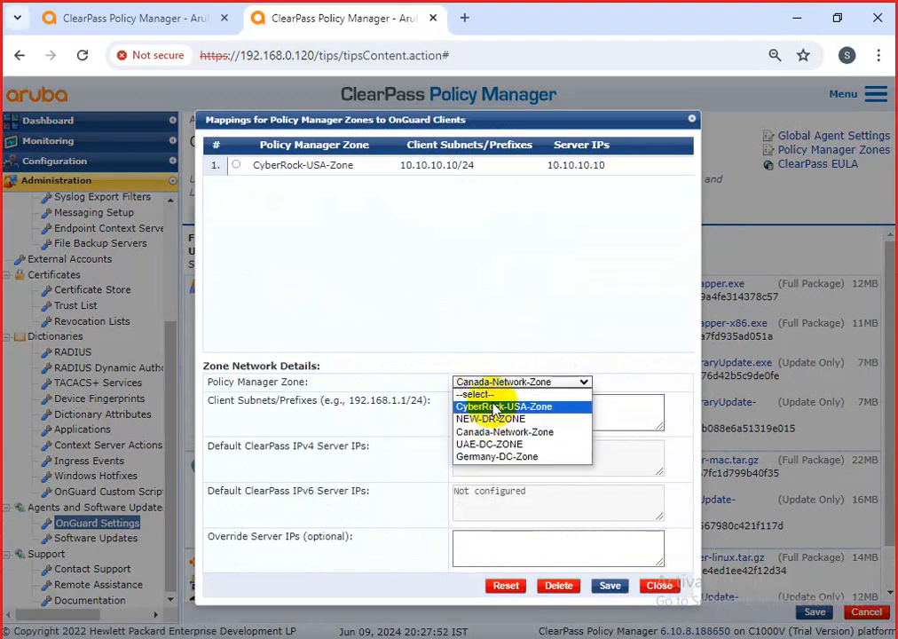
click(497, 456)
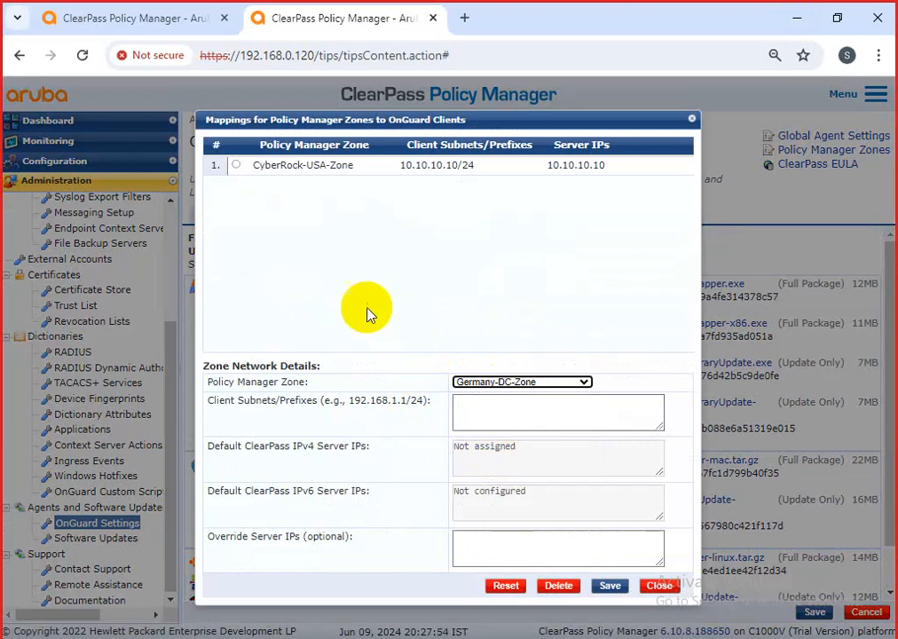
drag(325, 367, 204, 370)
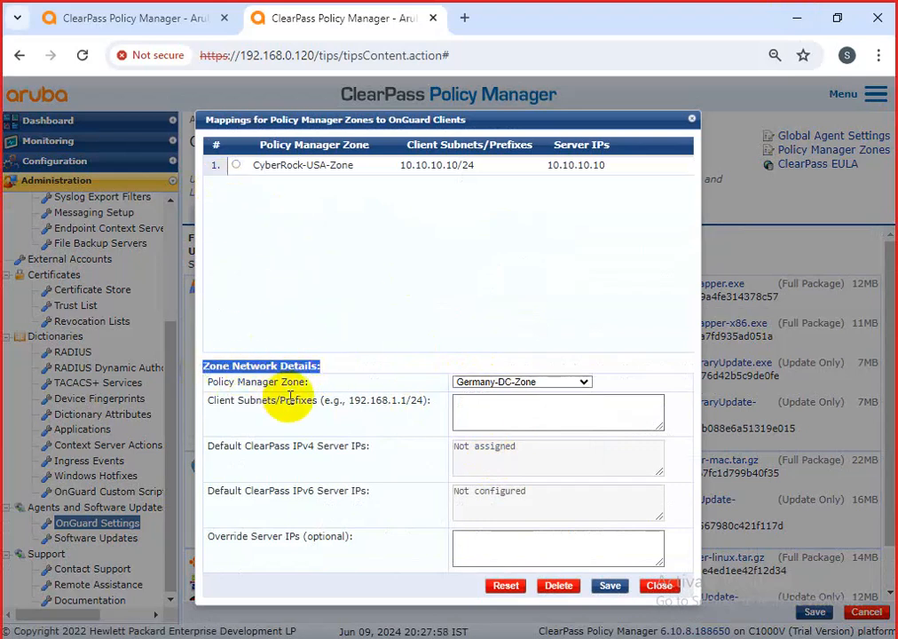
Switch to the Teams meeting, toggle its participant list, and minimize the meeting to return to ClearPass
click(614, 637)
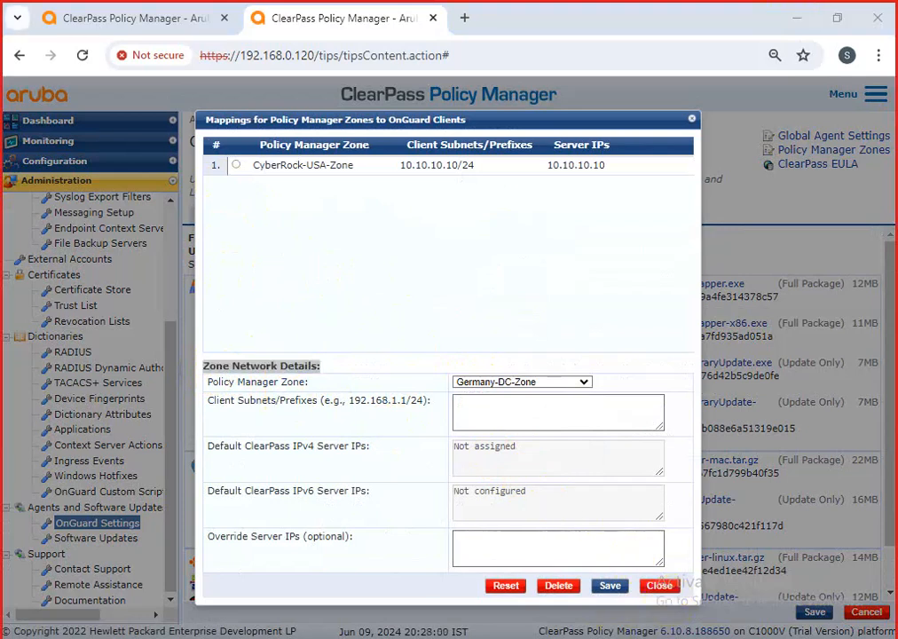
click(727, 538)
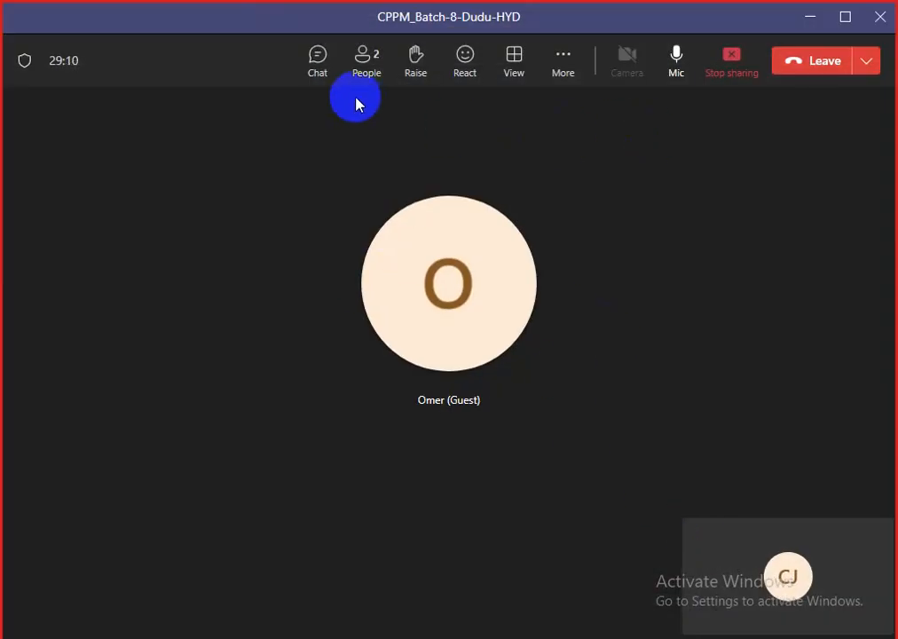
click(367, 60)
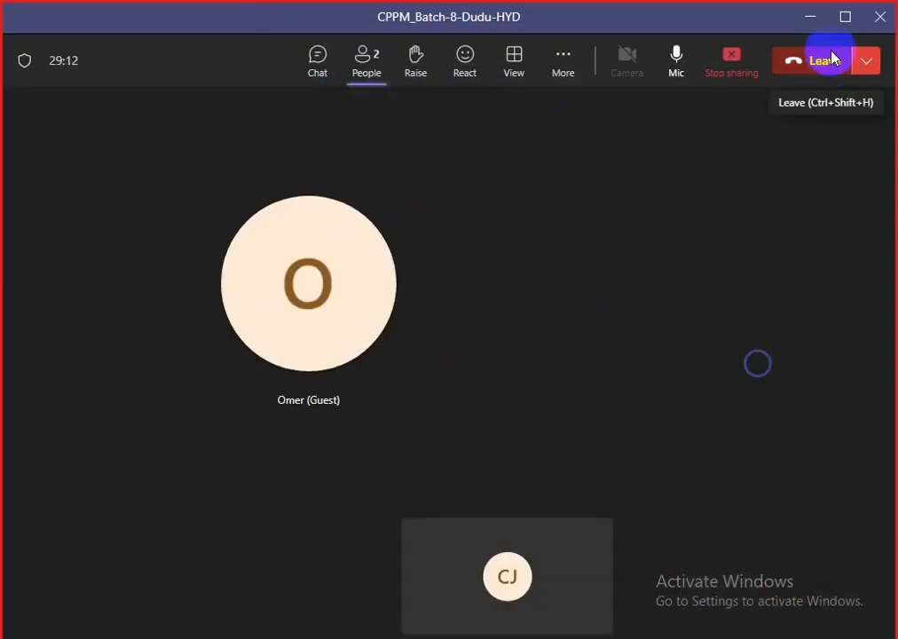
click(810, 20)
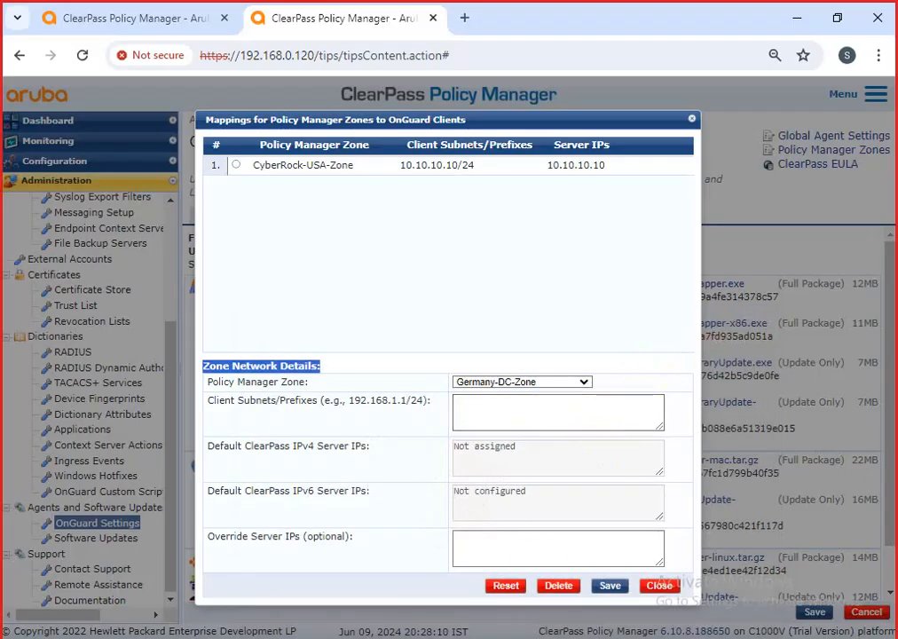
key(alt+Tab)
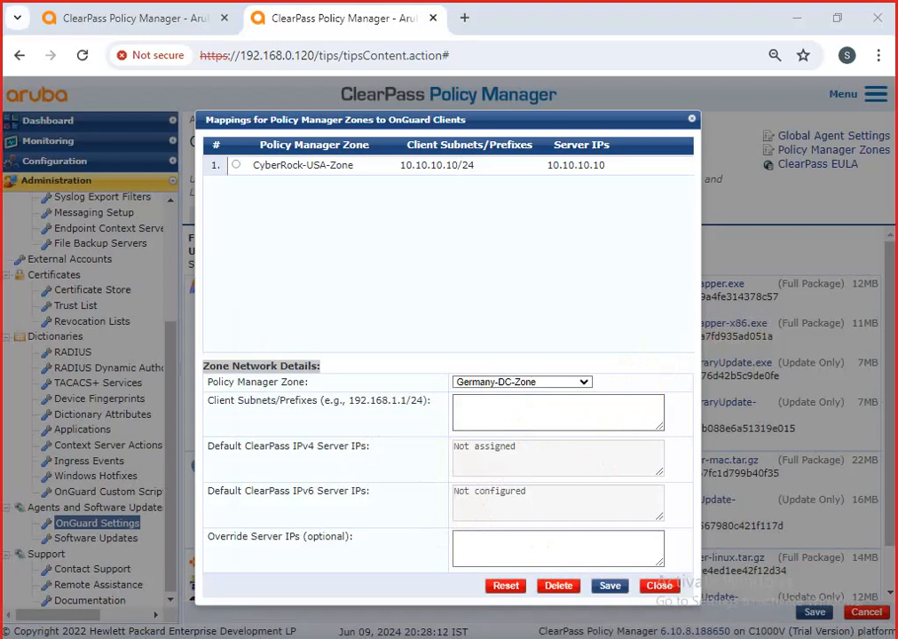
Review the available zones and the details of the CyberRock-USA-Zone mapping, and close the mappings without saving
click(499, 383)
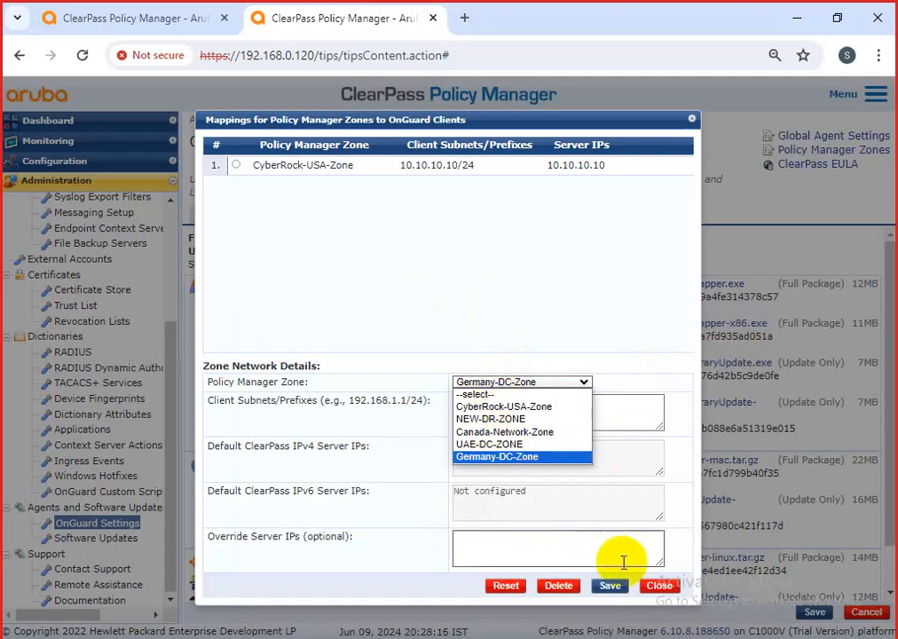
click(874, 511)
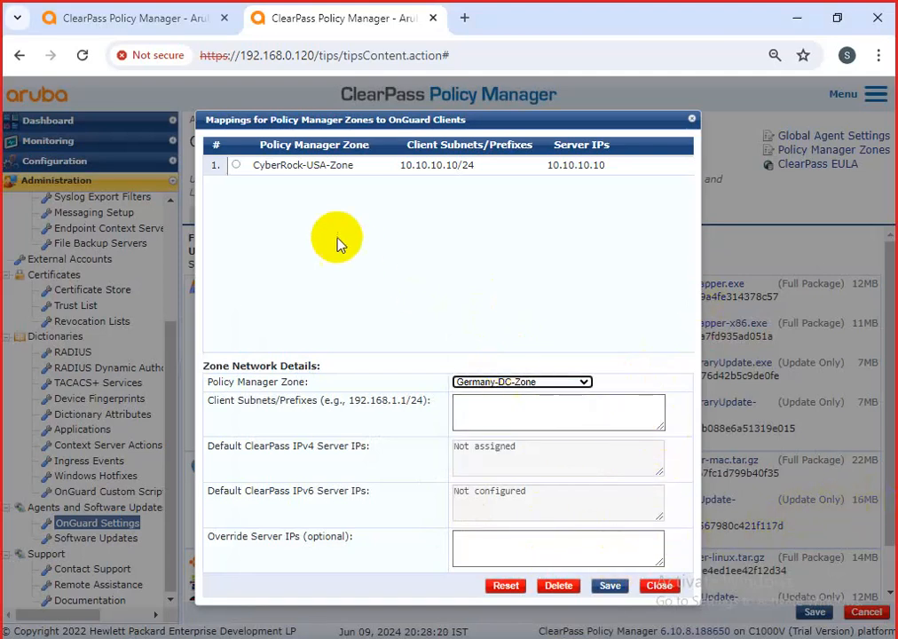
click(236, 167)
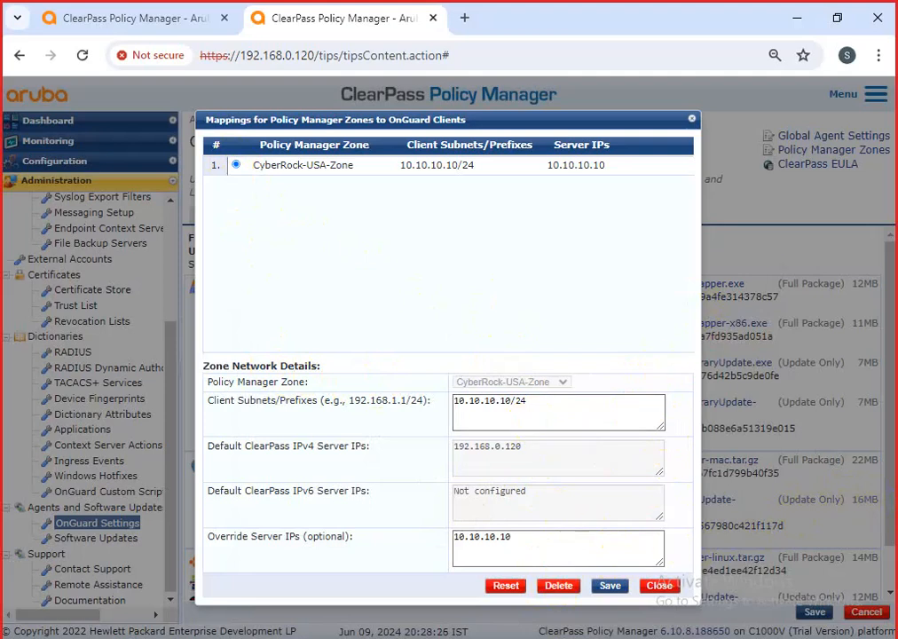
click(658, 587)
View the OnGuard installers and the Global Agent Settings, and cancel without changing anything
click(874, 94)
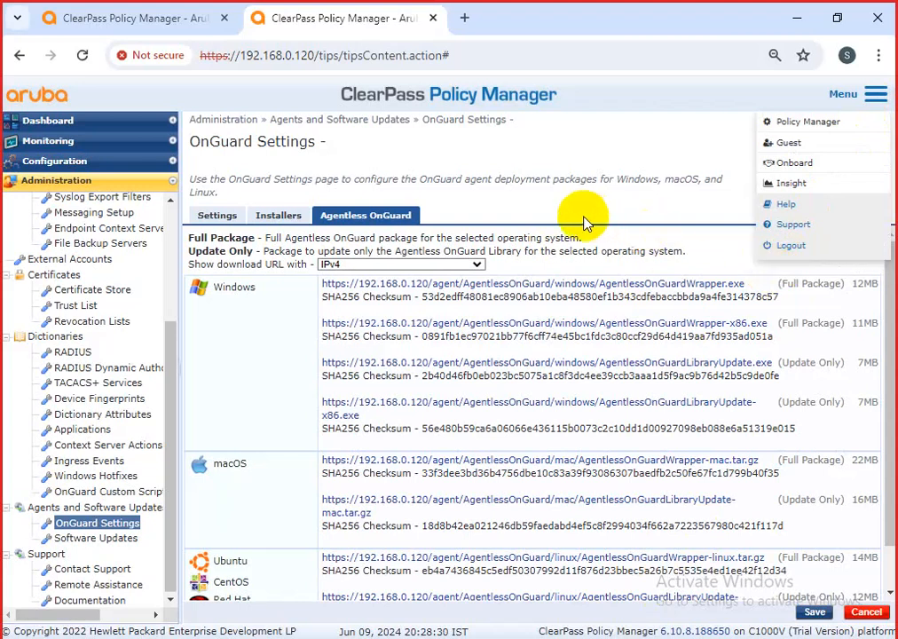
click(277, 218)
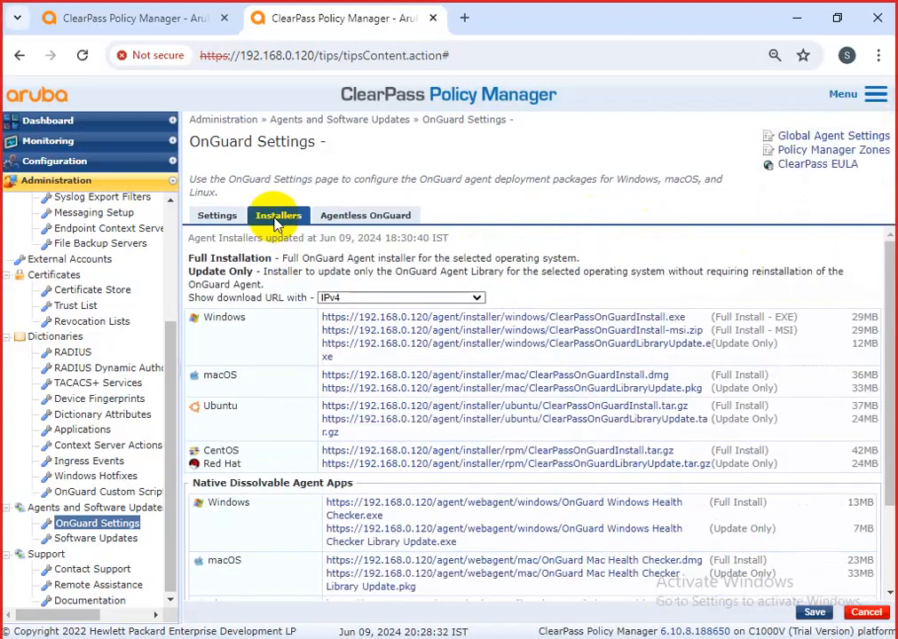
click(217, 215)
click(828, 139)
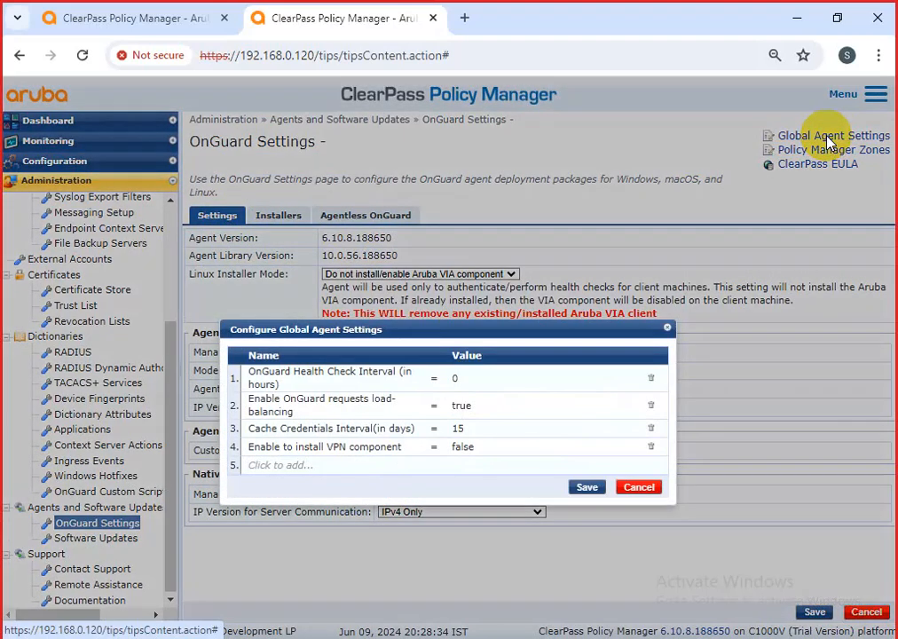
click(630, 488)
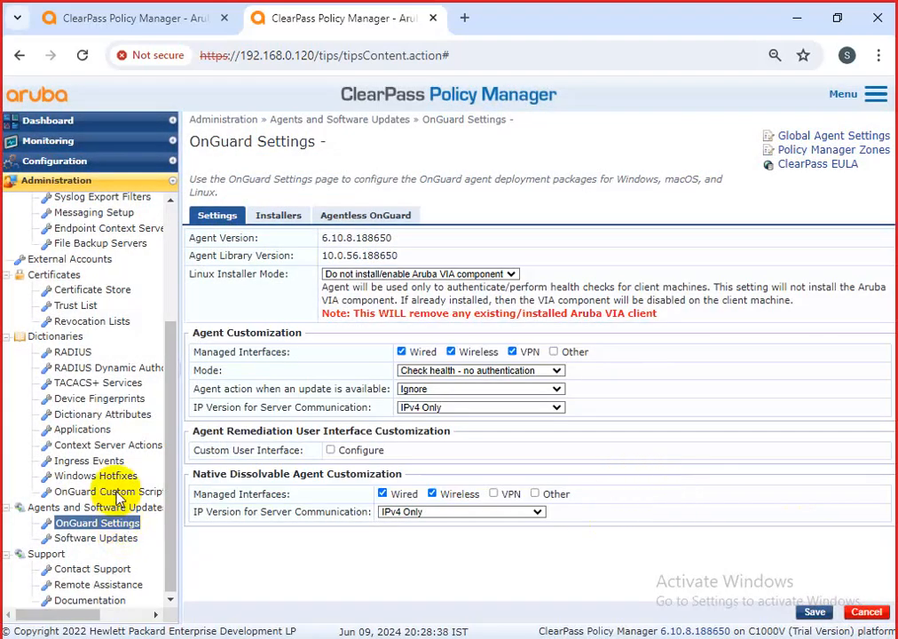
Reopen the Policy Manager zone mappings, check the available zones, and examine the CyberRock-USA-Zone mapping's network details
click(808, 148)
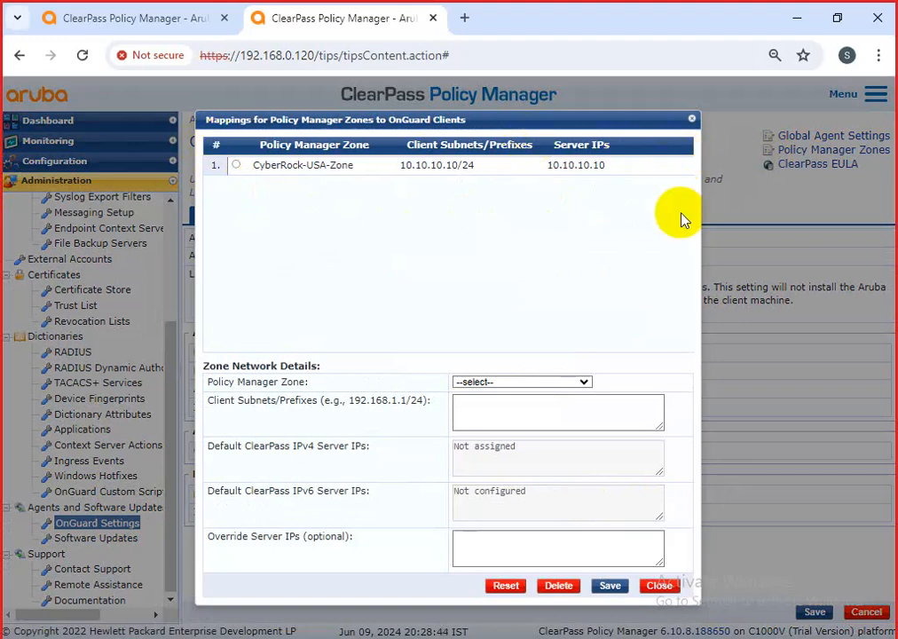
click(541, 382)
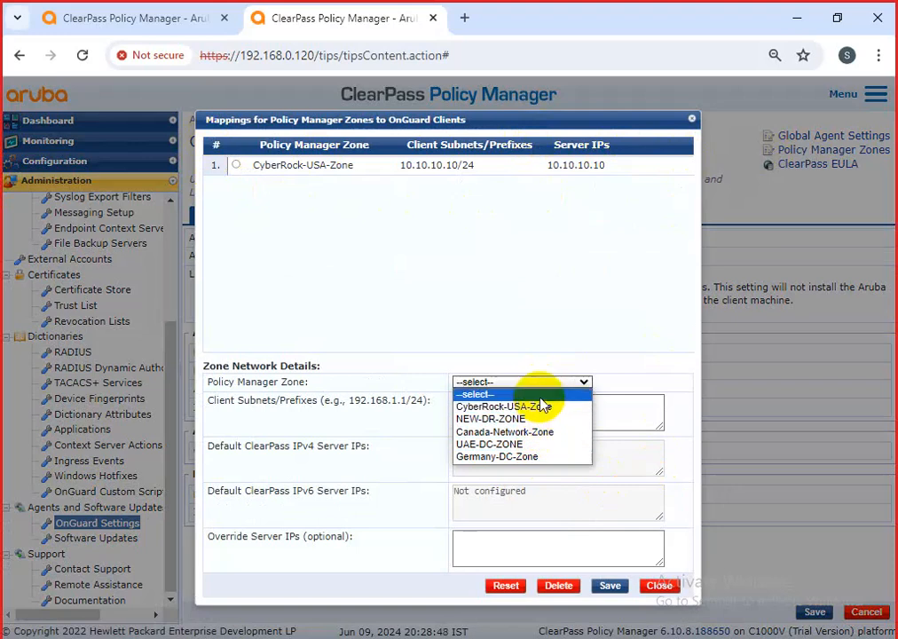
click(542, 404)
click(504, 409)
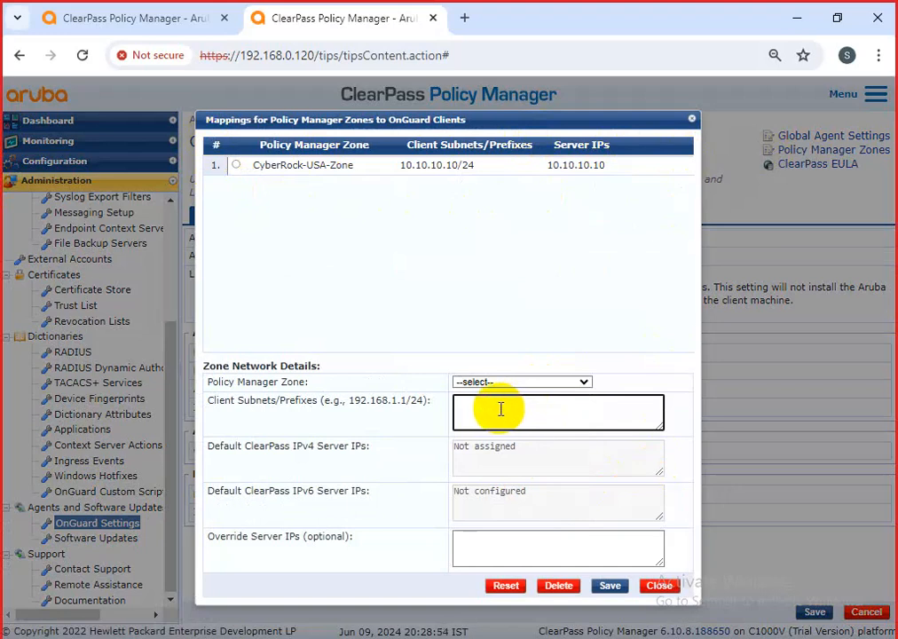
click(241, 169)
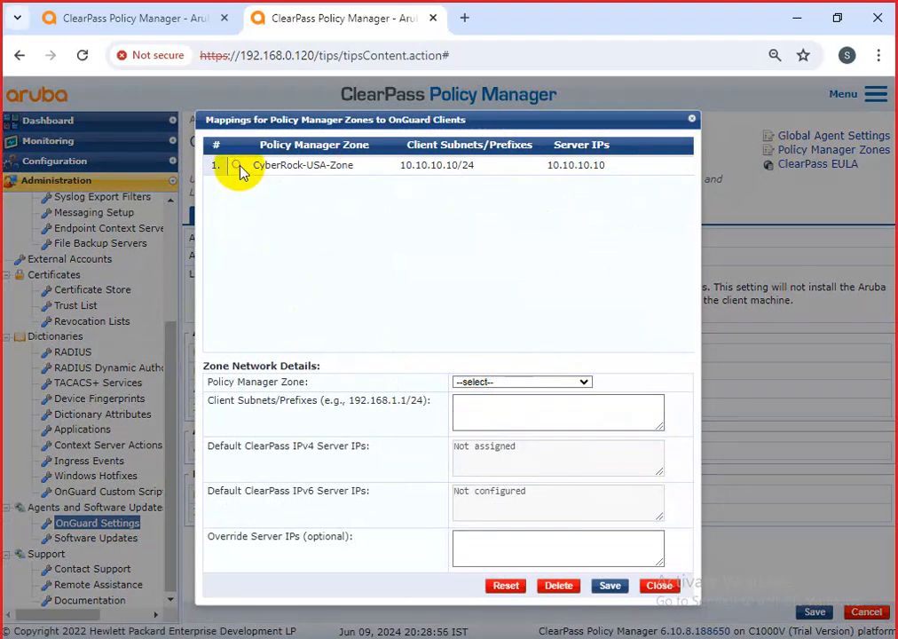
click(237, 166)
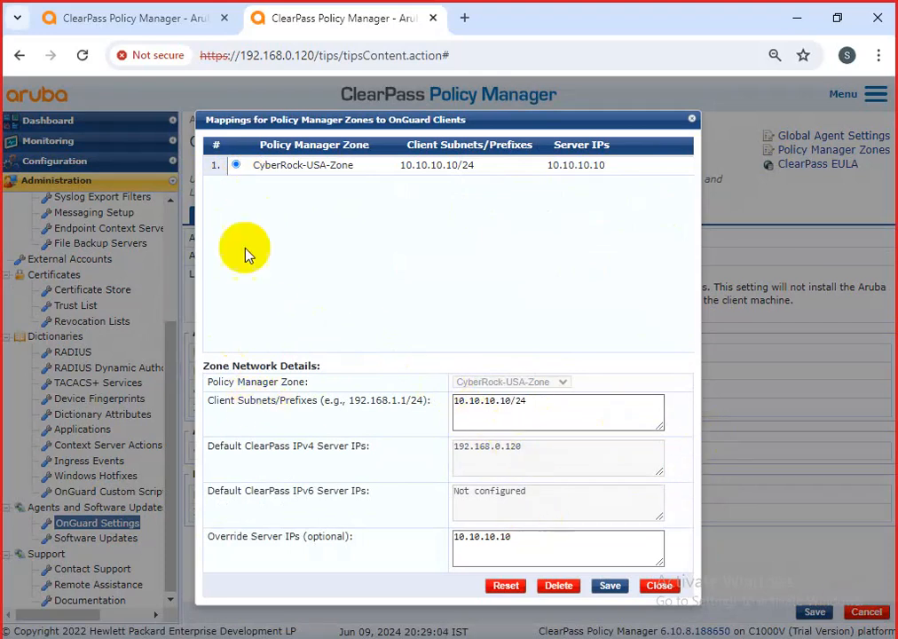
Try to delete the mapping by choosing CyberRock-USA-Zone as the zone in the network details instead of its mapping row
click(237, 166)
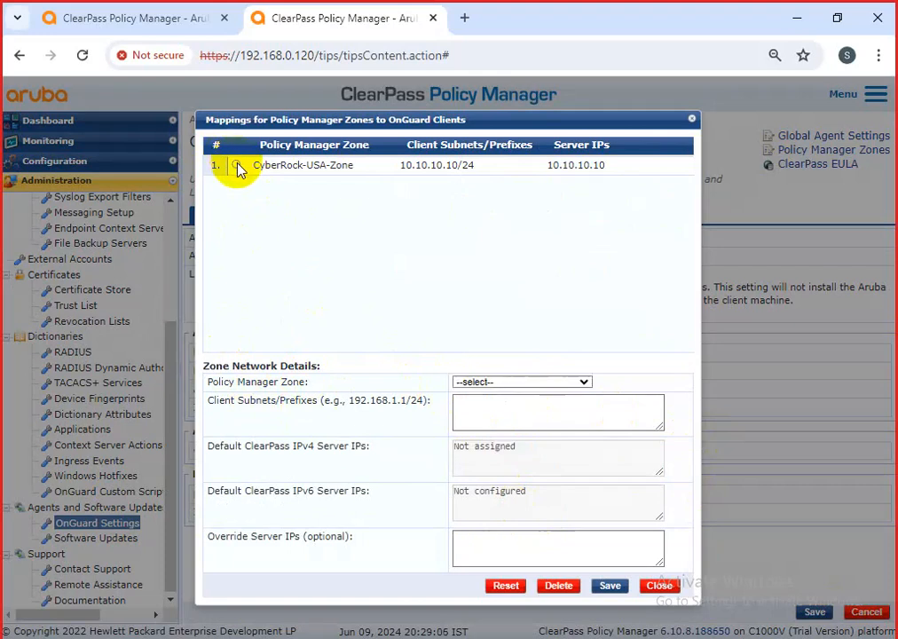
click(550, 384)
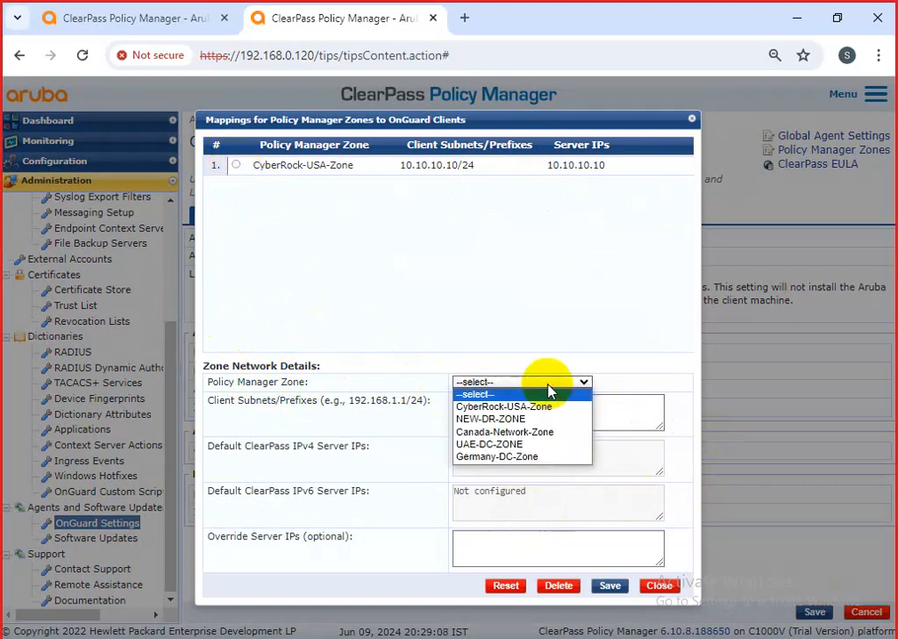
click(517, 406)
click(566, 587)
click(507, 409)
click(541, 603)
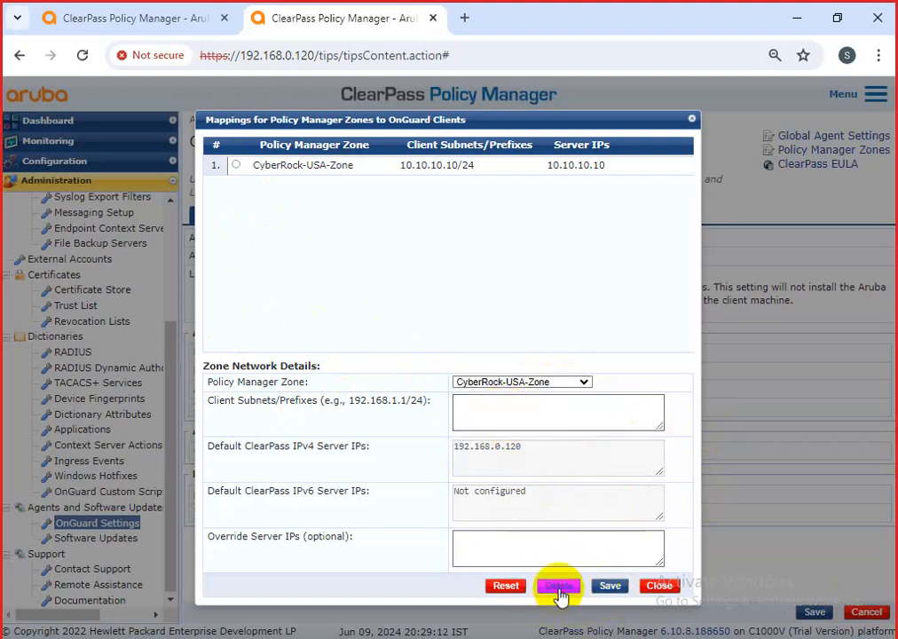
Select the existing CyberRock-USA-Zone mapping row and delete the mapping
click(236, 166)
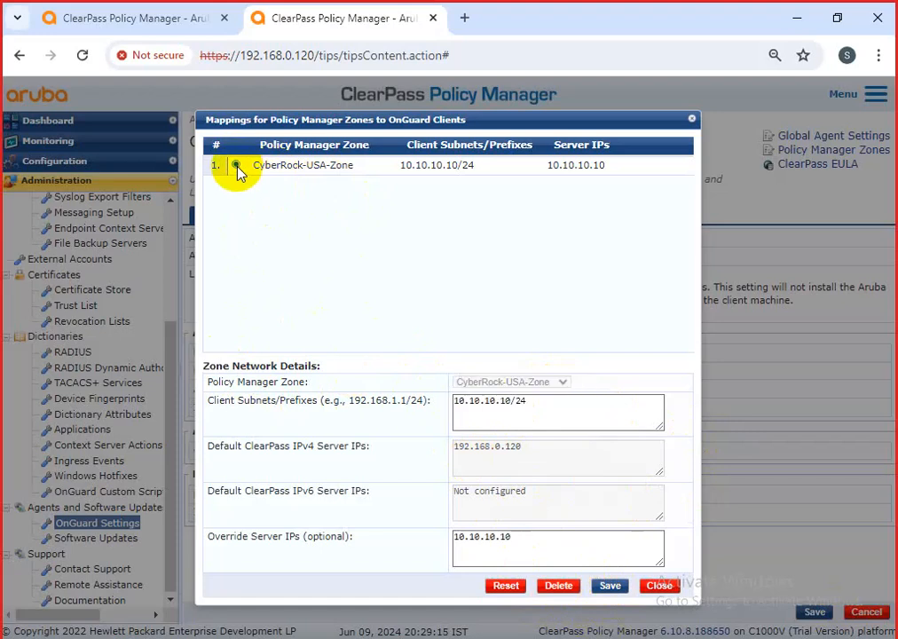
click(558, 589)
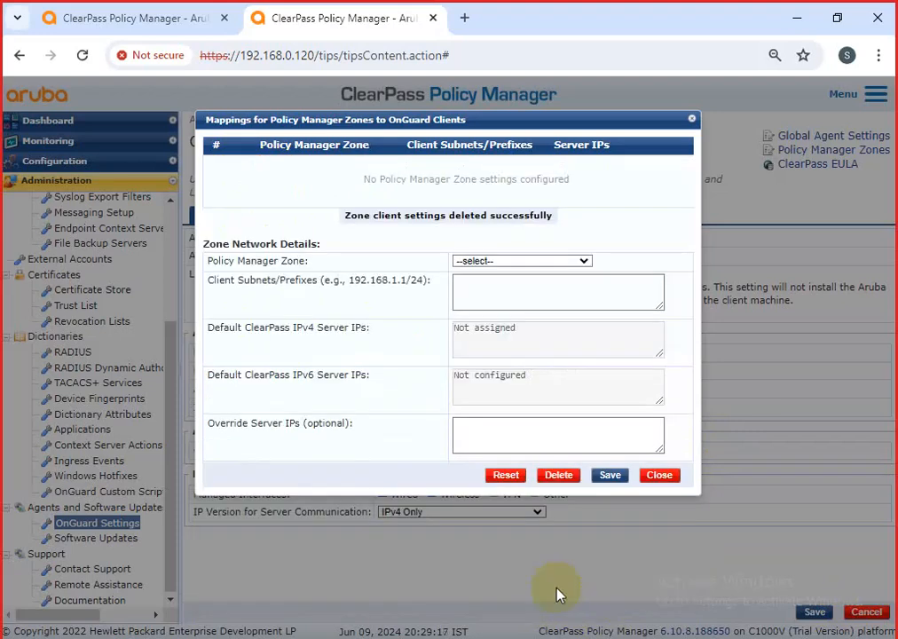
Choose CyberRock-USA-Zone in the empty mapping form and reset the form, repeating the selection and reset once more
click(480, 261)
click(412, 250)
click(472, 263)
click(485, 286)
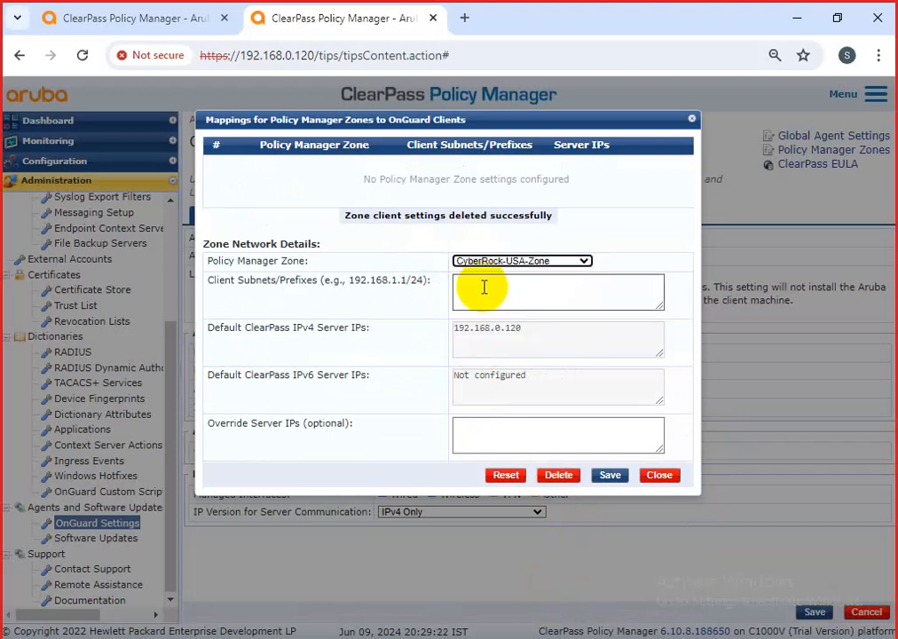
click(517, 476)
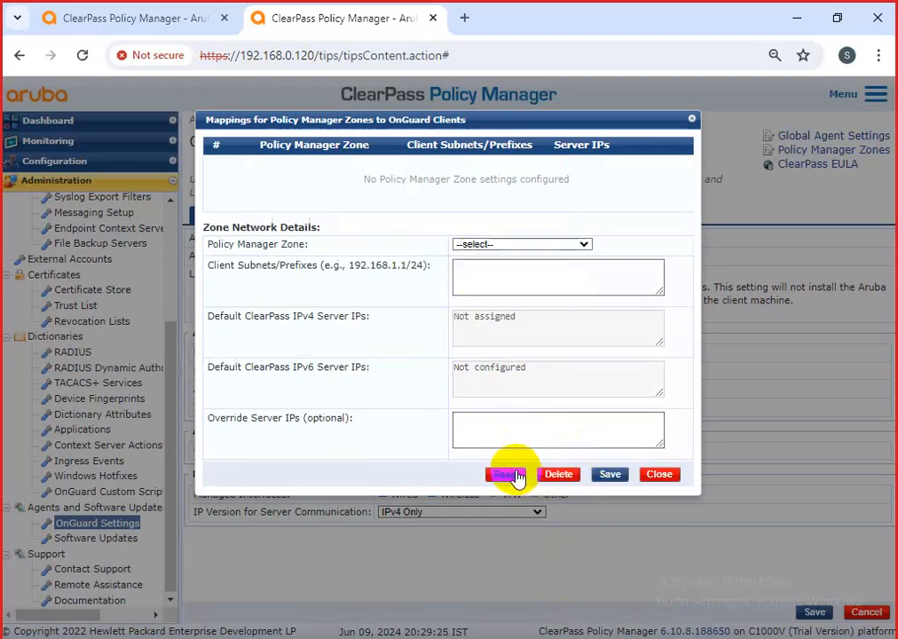
click(479, 245)
click(481, 270)
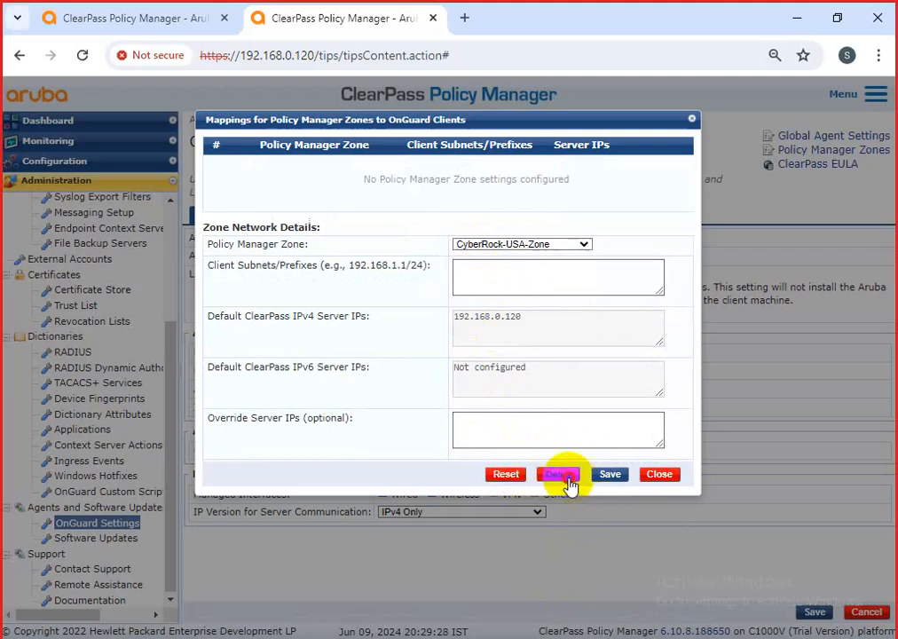
click(499, 476)
Try to save a mapping without a zone selected, and check which Policy Manager zones are available
click(610, 475)
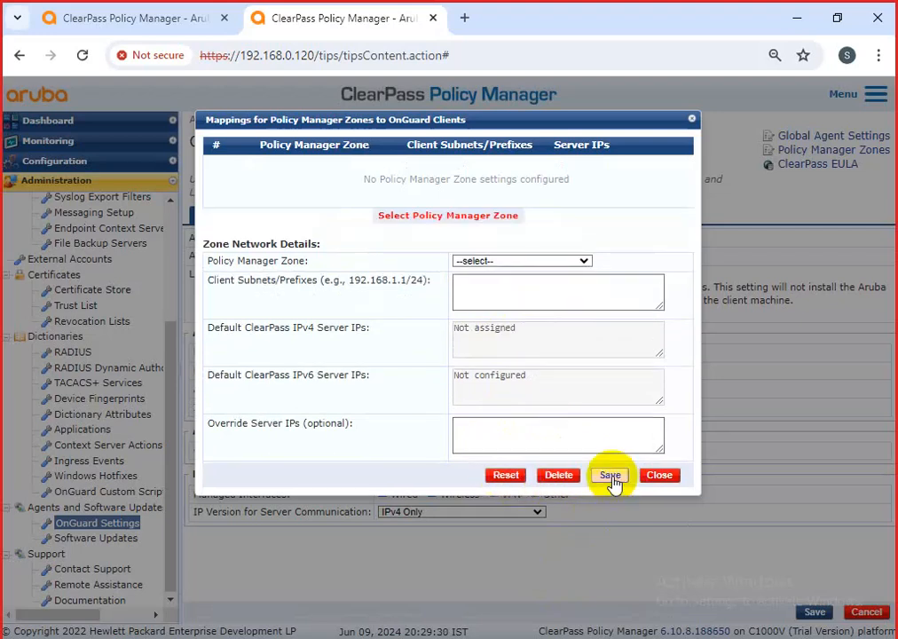
click(509, 261)
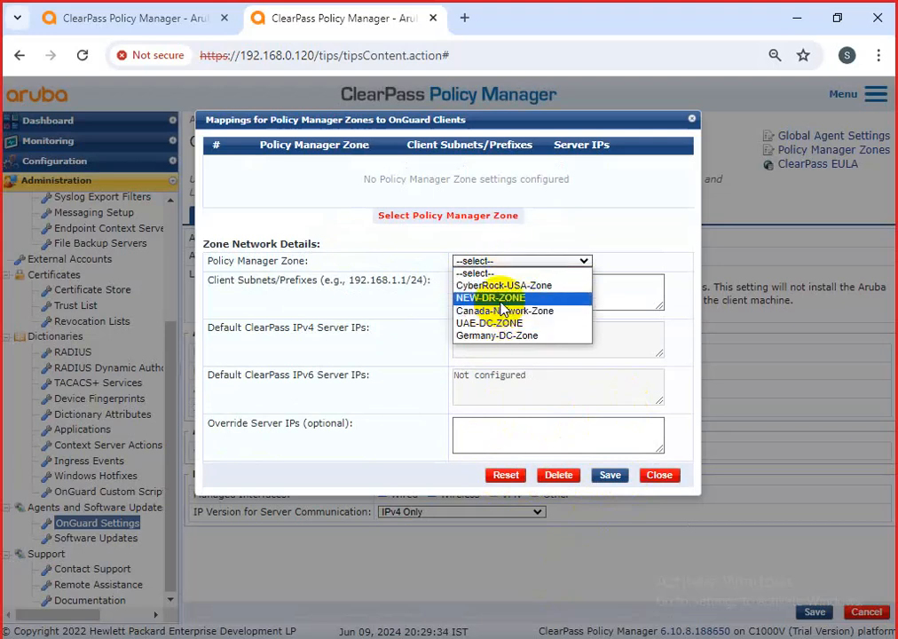
click(430, 325)
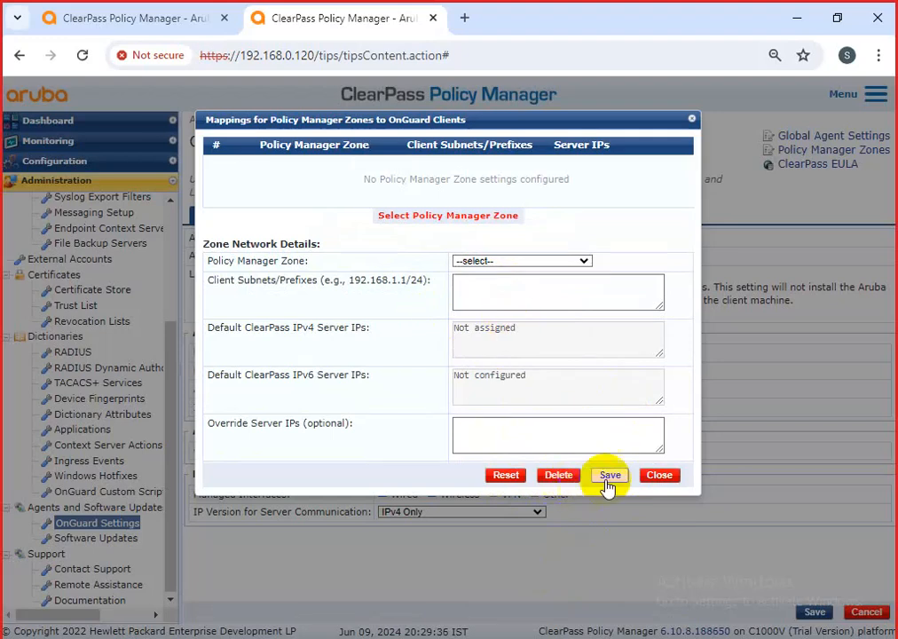
Close the zone mappings and view the OnGuard installers and the Agentless OnGuard packages
click(653, 475)
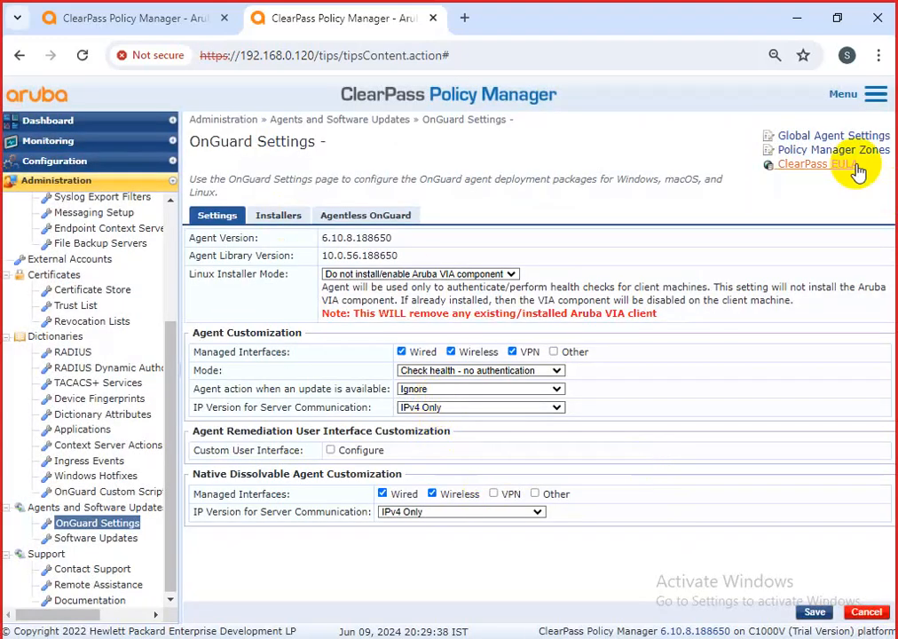
click(285, 216)
click(348, 217)
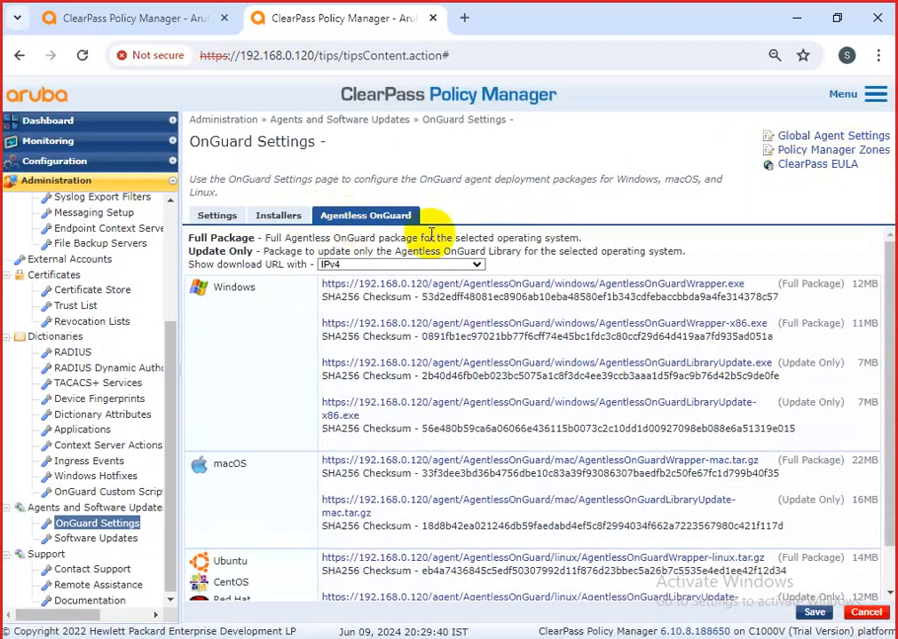
Add and save a Policy Manager zone mapping for UAE-DC-ZONE with client subnet 10.10.10.10/25
click(809, 156)
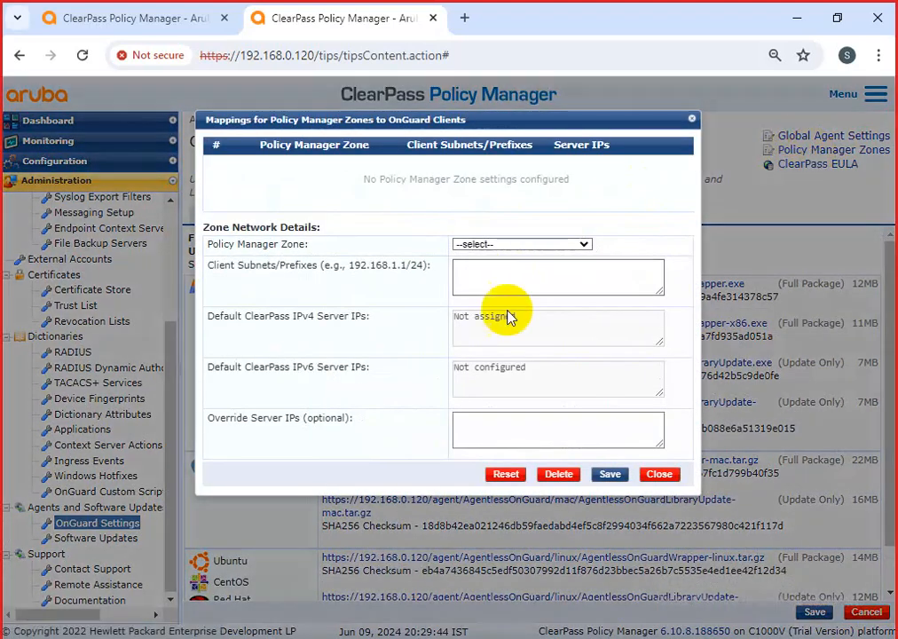
click(494, 249)
click(390, 217)
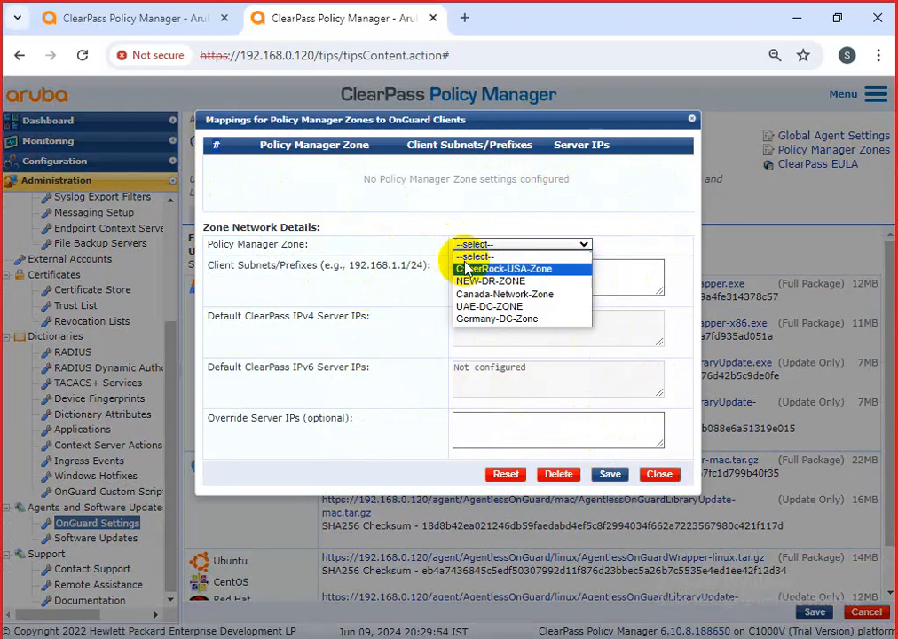
click(497, 306)
click(484, 278)
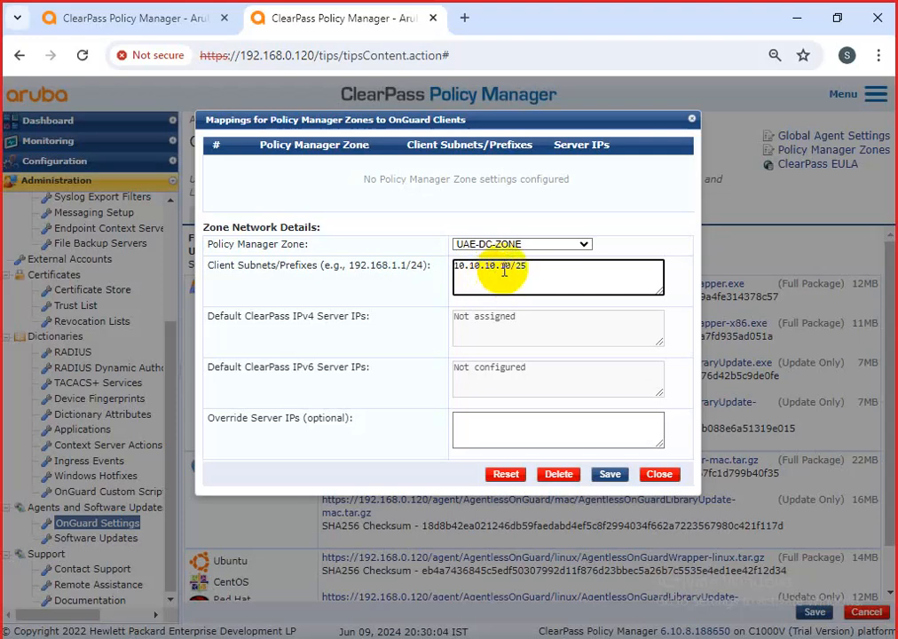
click(601, 477)
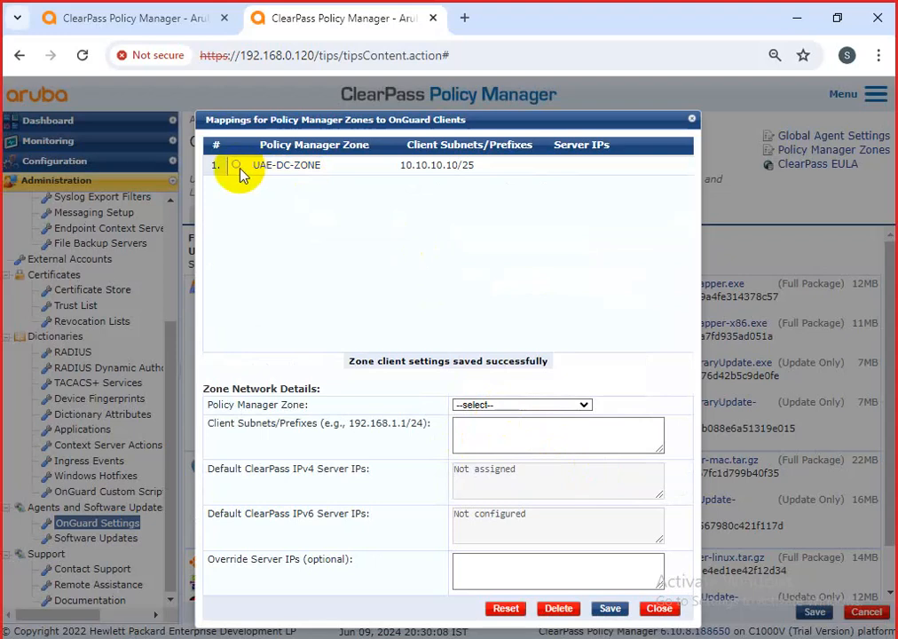
Save the UAE-DC-ZONE mapping again without changes, reselect it, and close the zone mappings
click(236, 166)
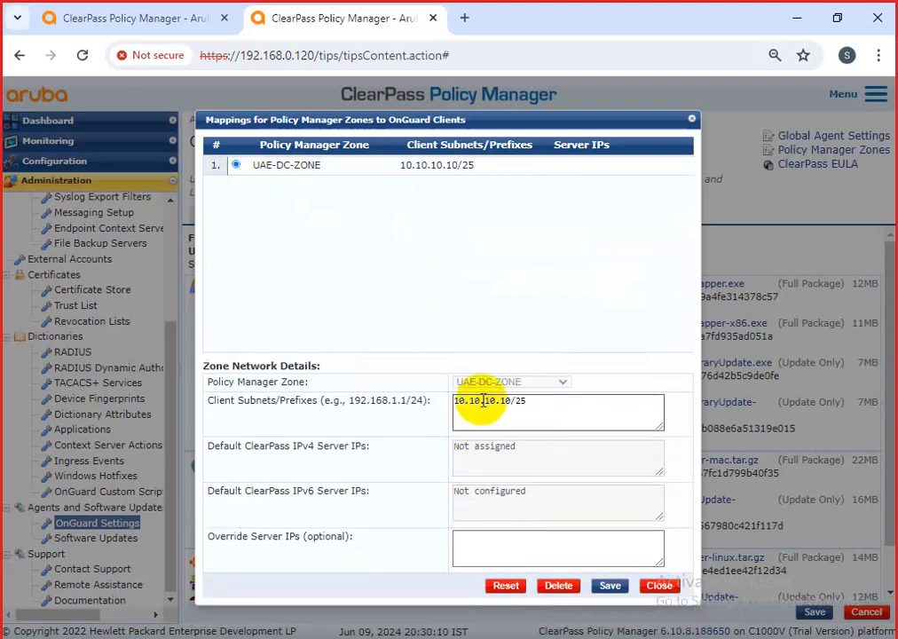
click(611, 593)
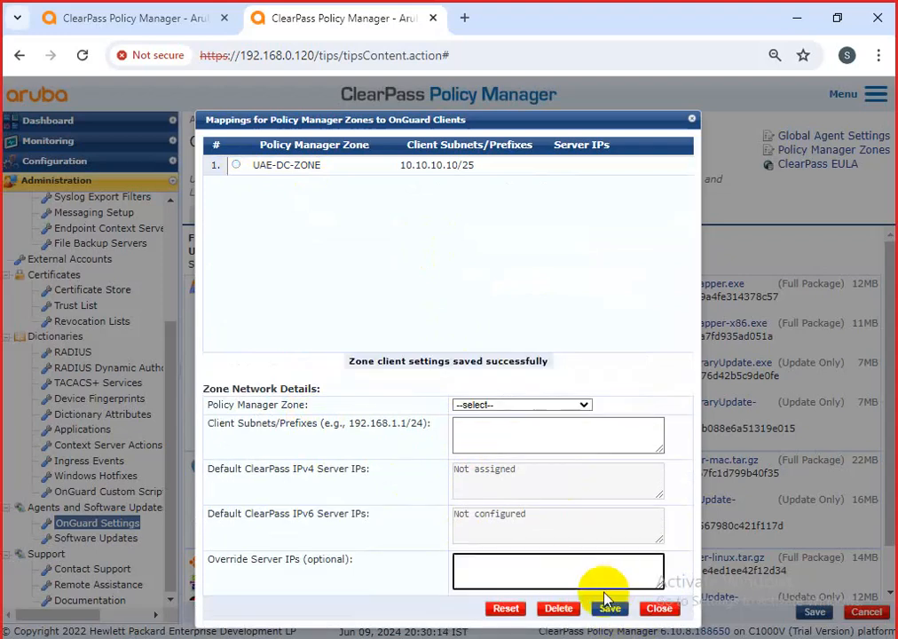
click(610, 607)
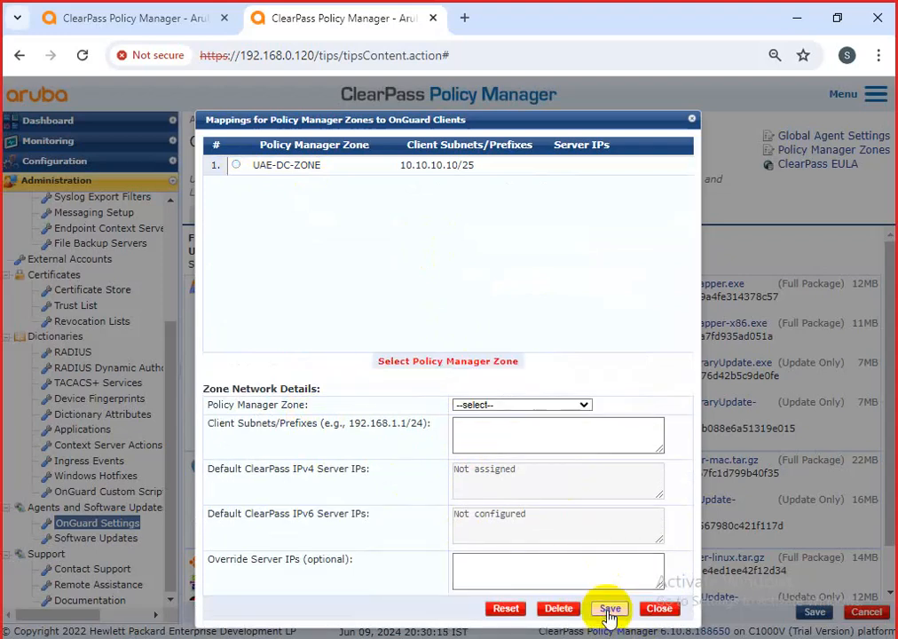
click(235, 167)
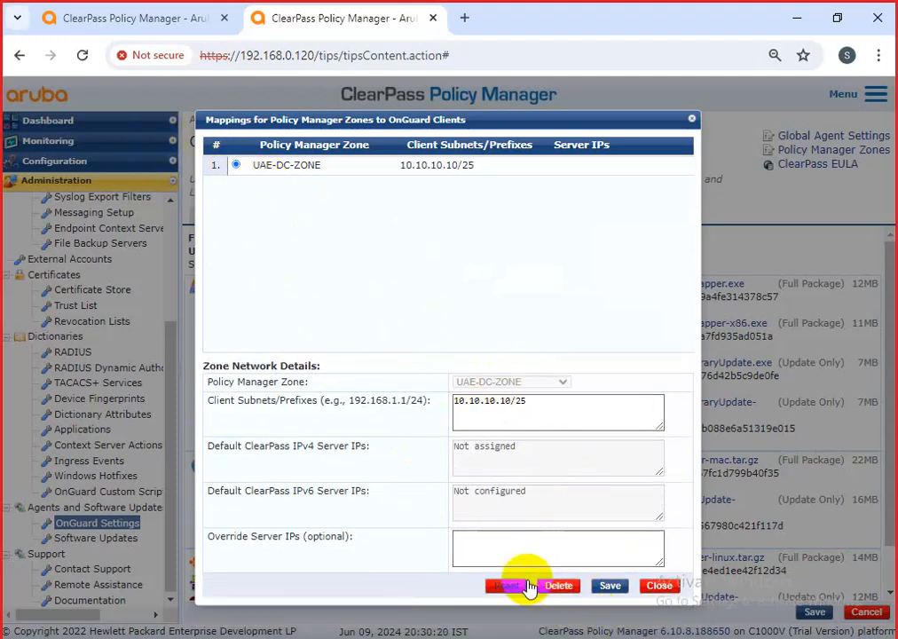
click(652, 585)
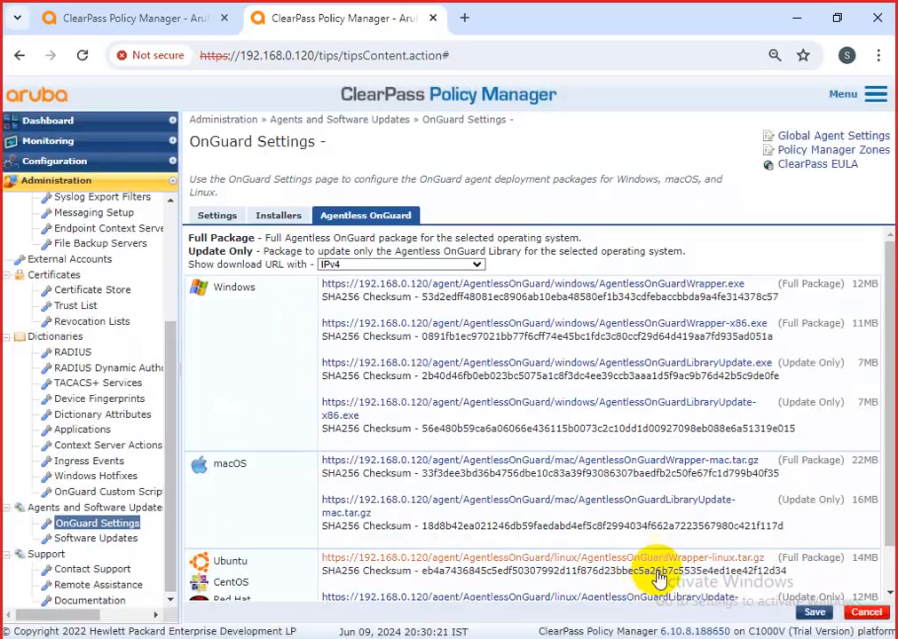
Reopen the Policy Manager zone mappings and examine the UAE-DC-ZONE mapping's network details
click(838, 153)
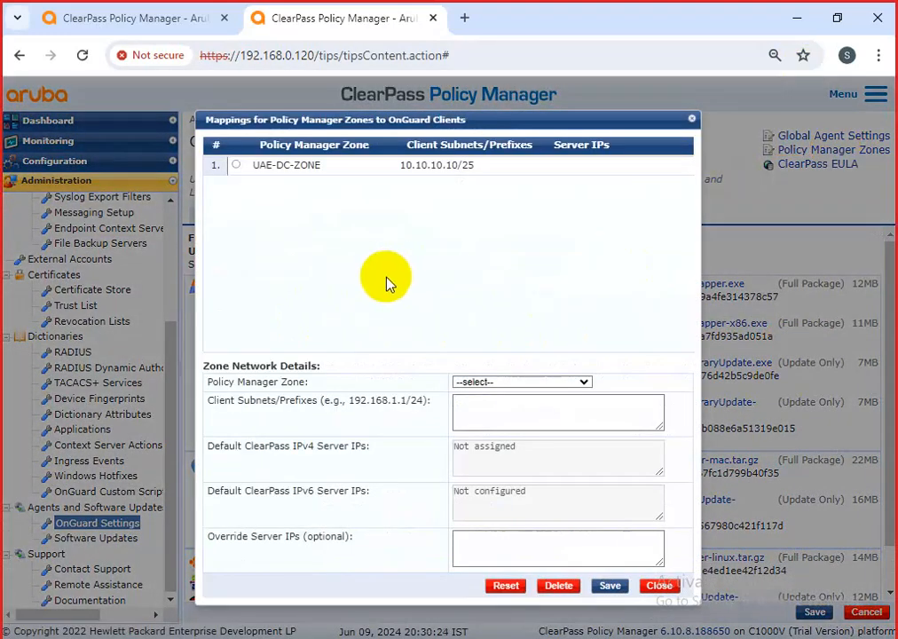
click(236, 165)
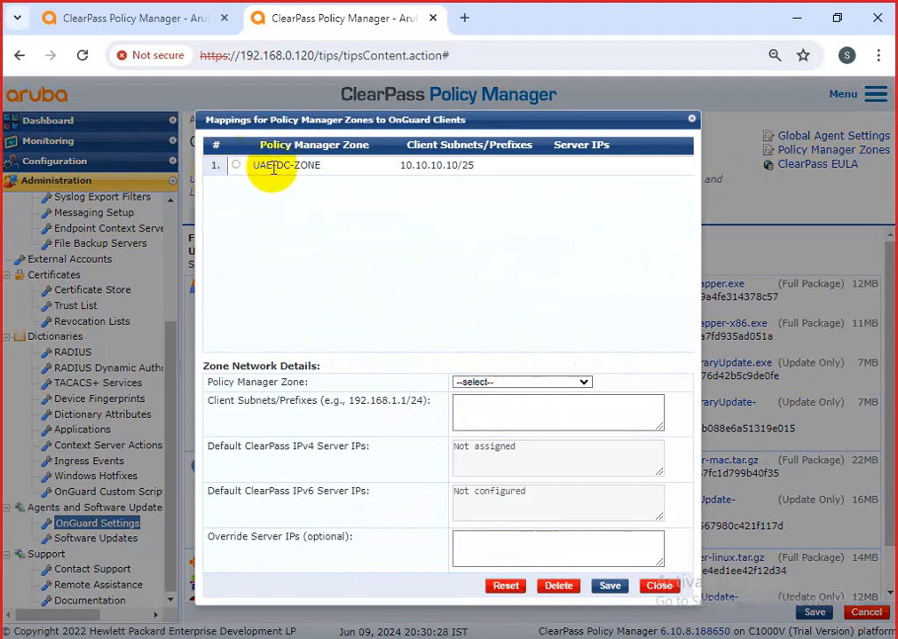
click(236, 166)
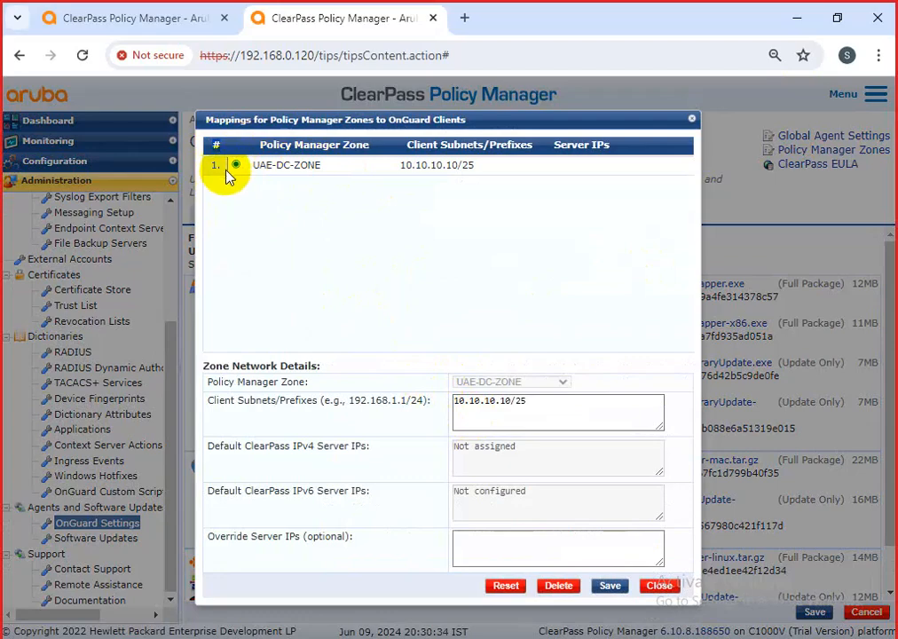
Switch to the clearpass.arubademo.net ClearPass session and open the Policy Manager zone mappings in its OnGuard Settings
click(110, 11)
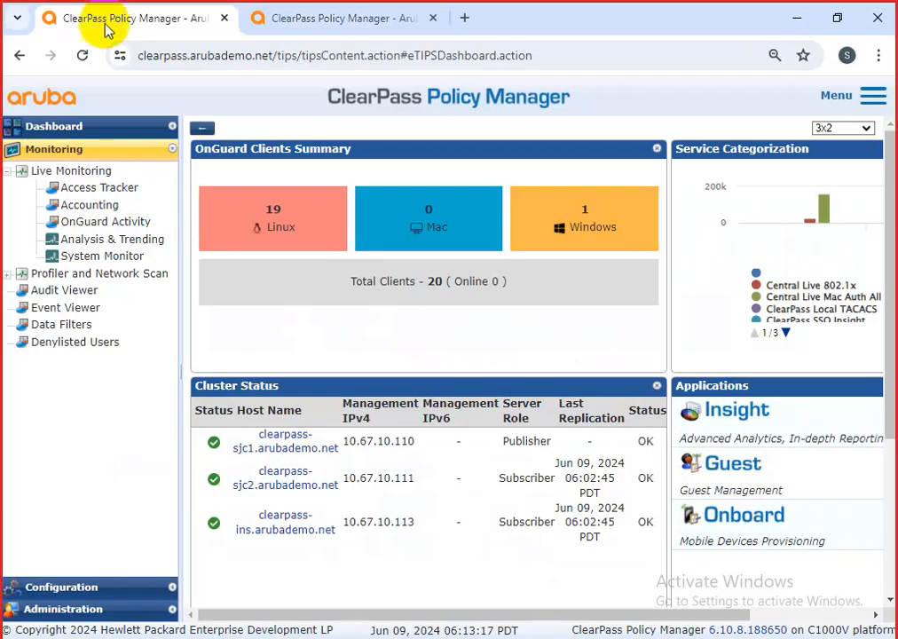
click(72, 589)
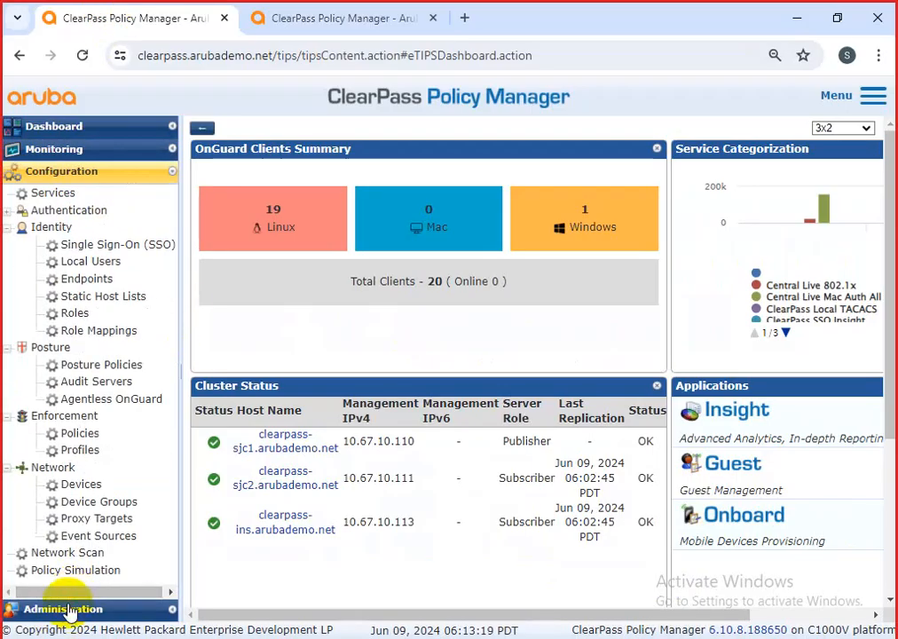
click(67, 608)
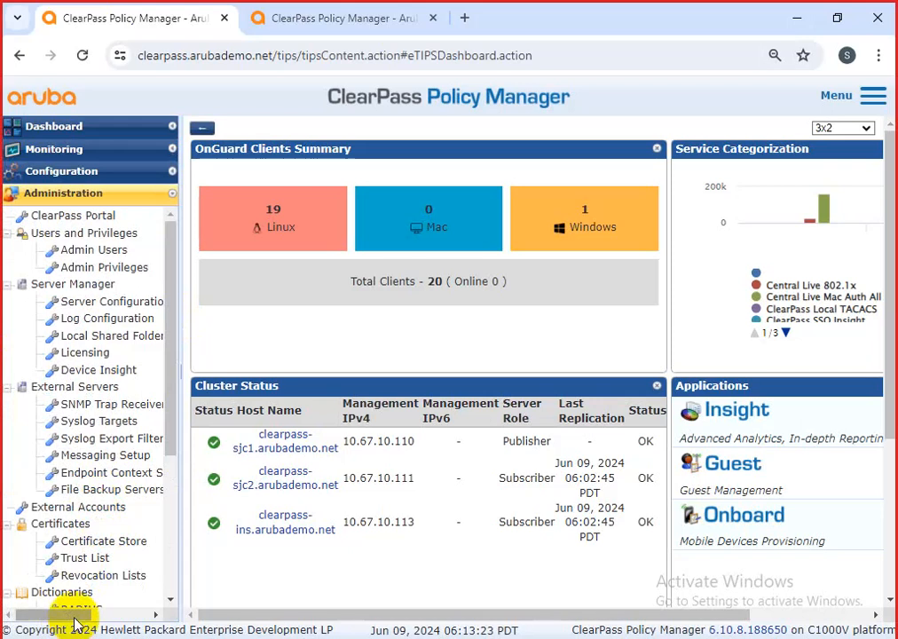
drag(177, 446, 176, 605)
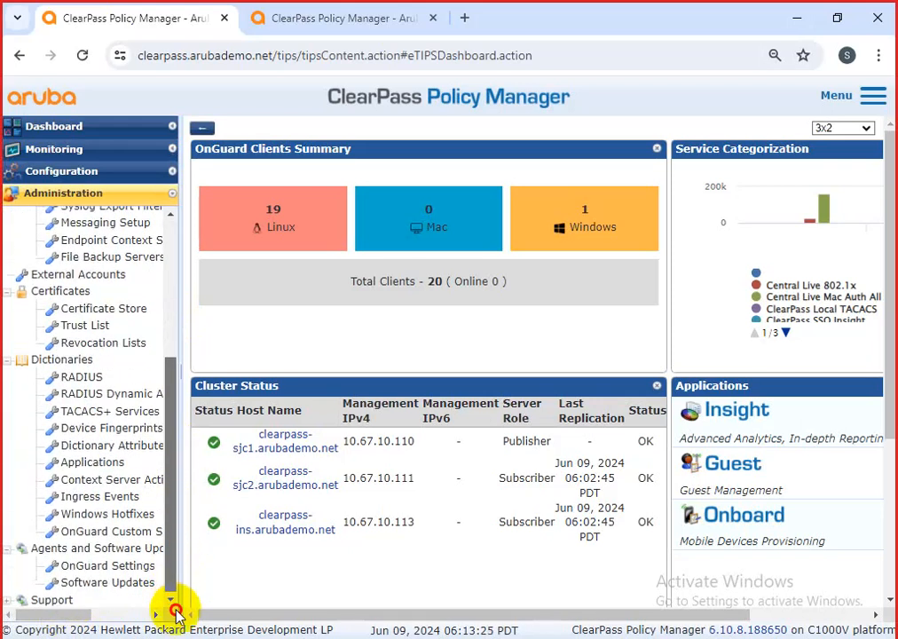
click(92, 565)
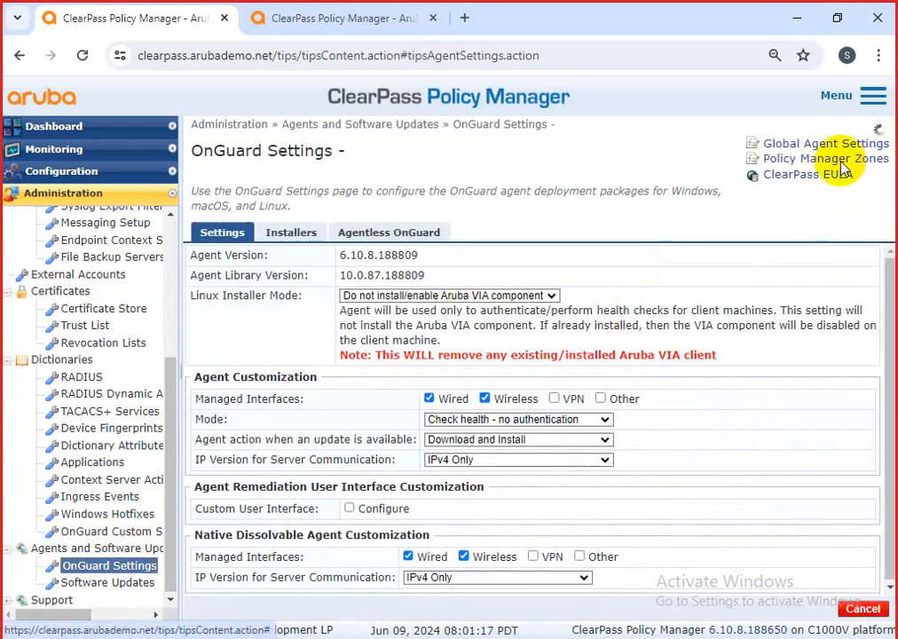
click(841, 162)
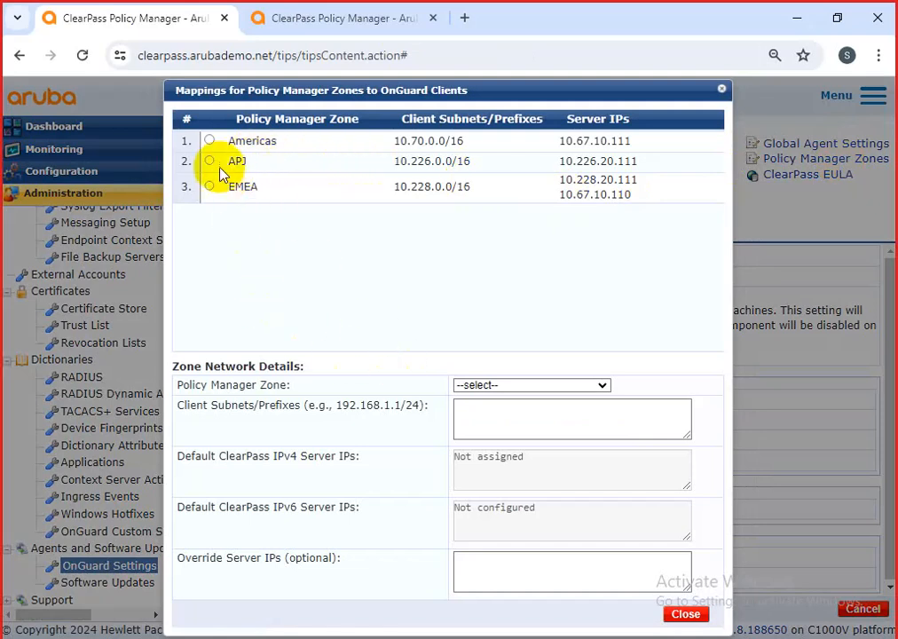
Examine the client subnets and override server IPs of the Americas, APJ and EMEA zone mappings
click(209, 141)
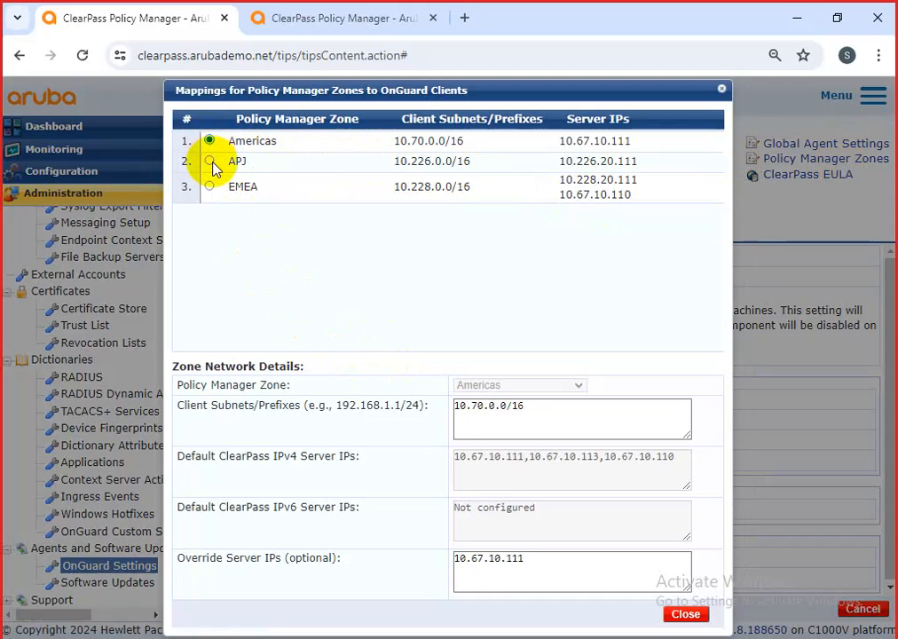
click(210, 162)
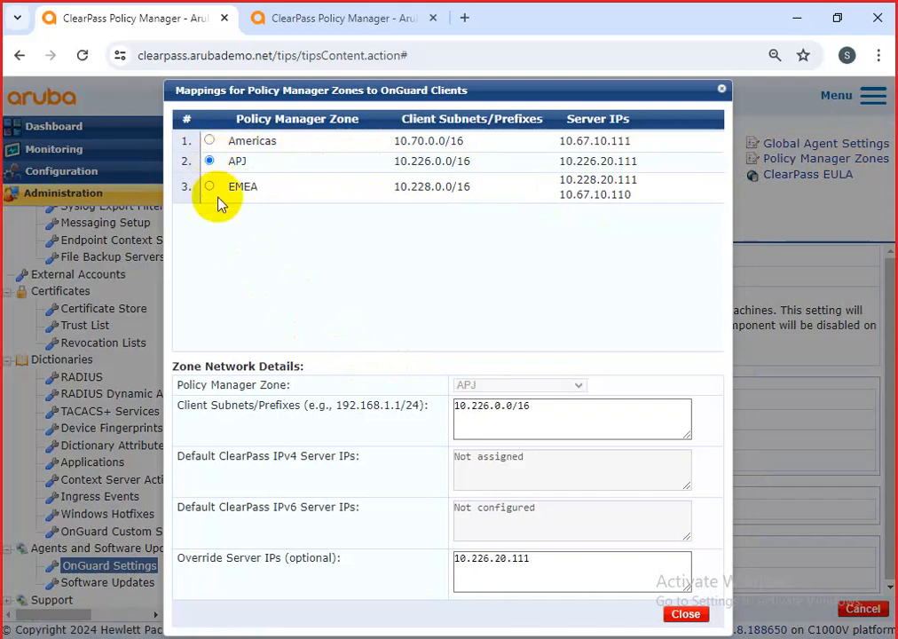
click(210, 186)
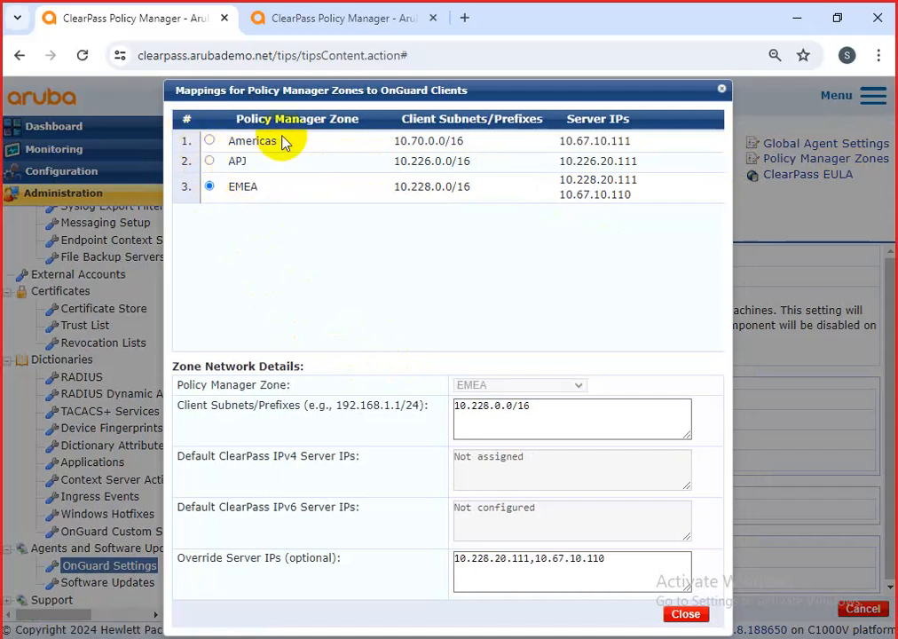
click(565, 407)
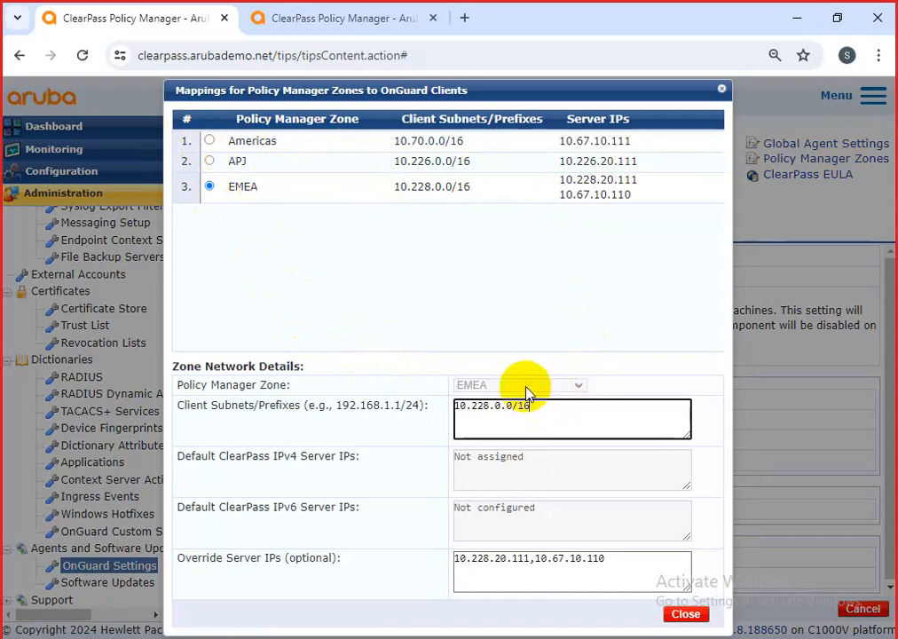
Close the demo server's zone mappings, switch to the 192.168.0.120 ClearPass session, and reopen its Policy Manager zone mappings
click(696, 617)
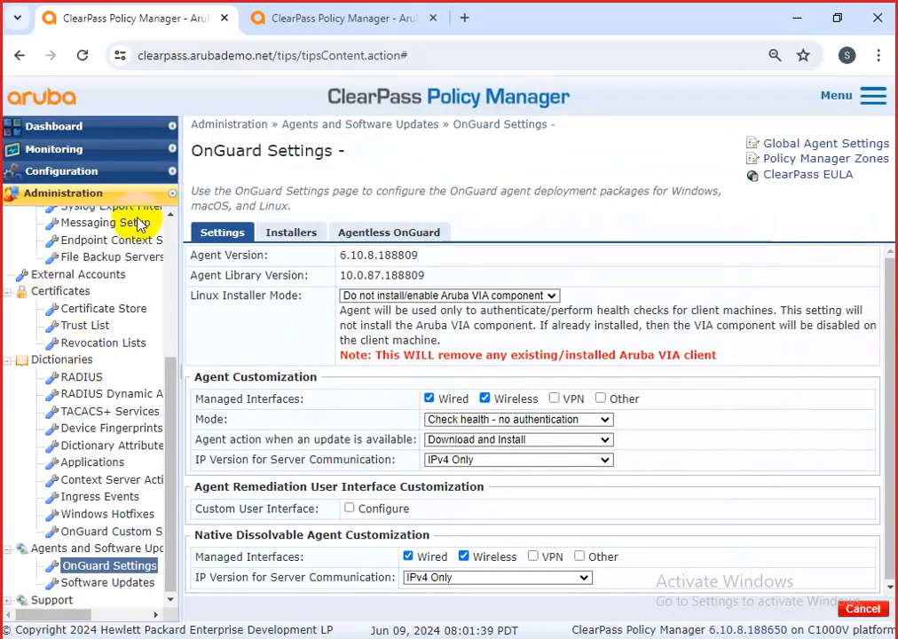
click(267, 18)
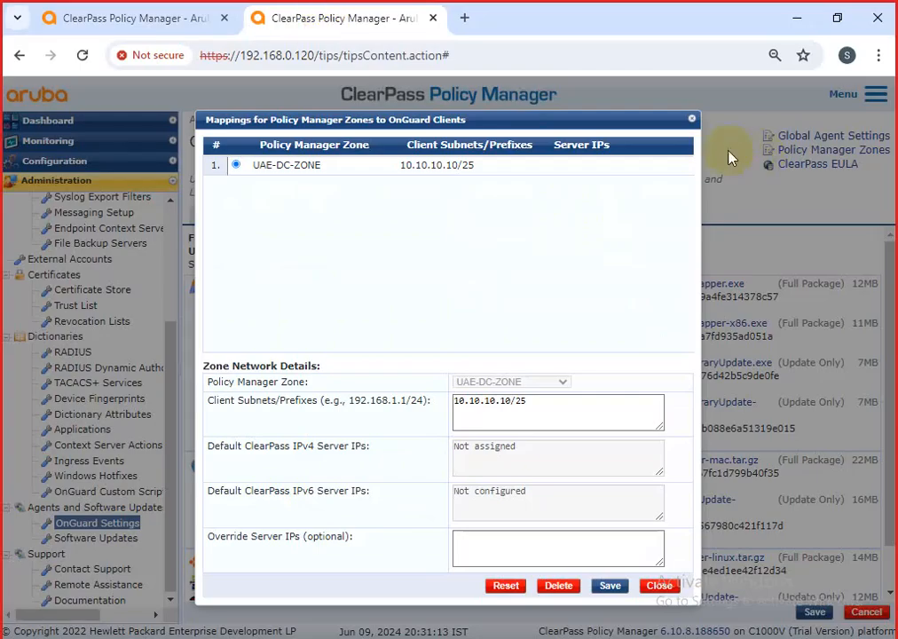
click(662, 586)
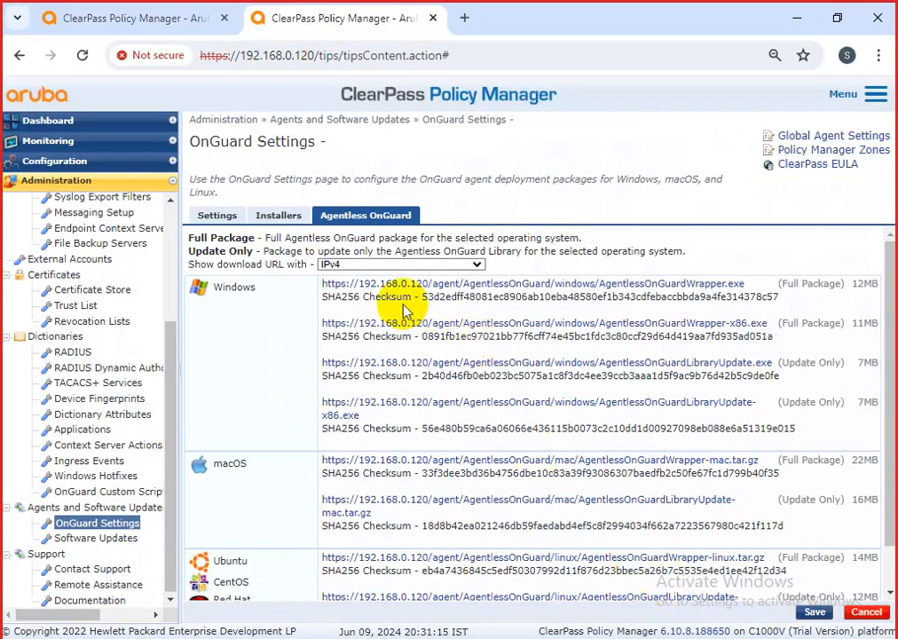
click(823, 150)
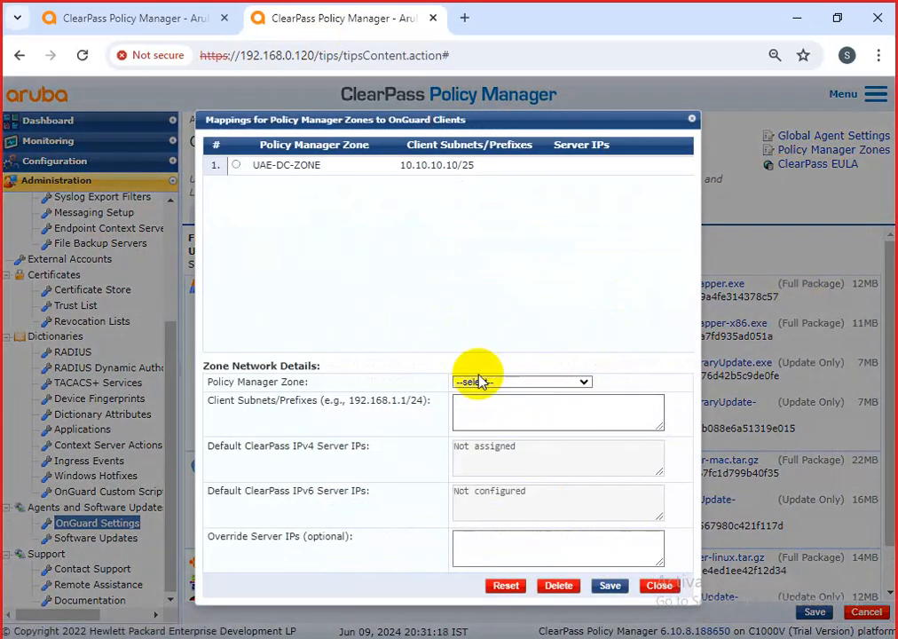
Review the zones available for a new OnGuard client mapping, including Canada-Network-Zone, and close the mappings without saving
click(489, 386)
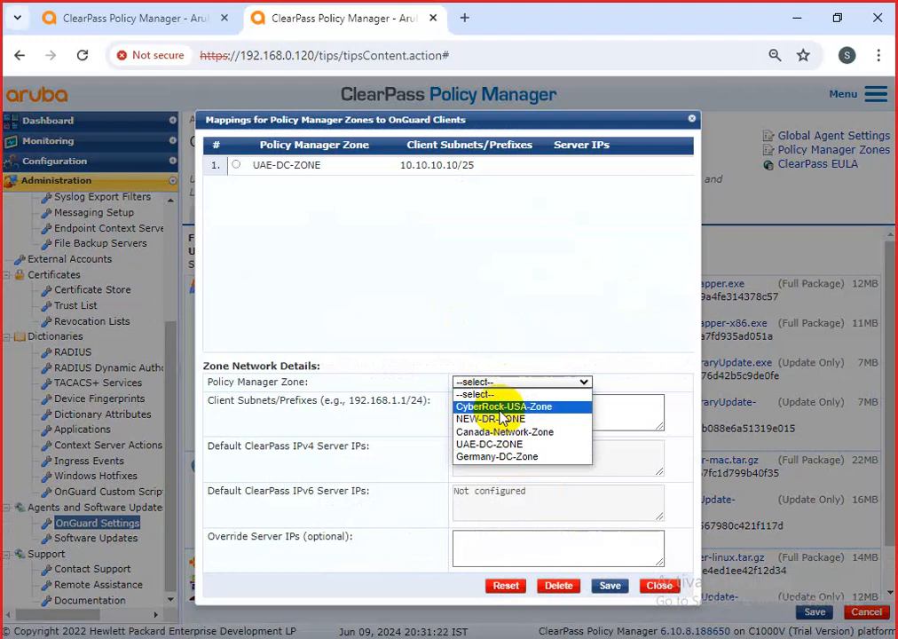
click(258, 165)
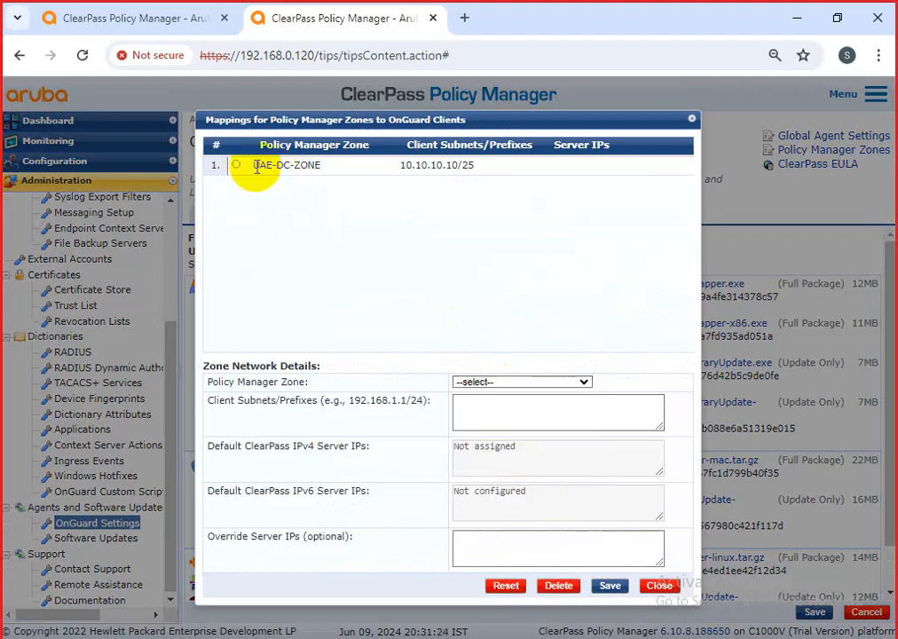
click(473, 380)
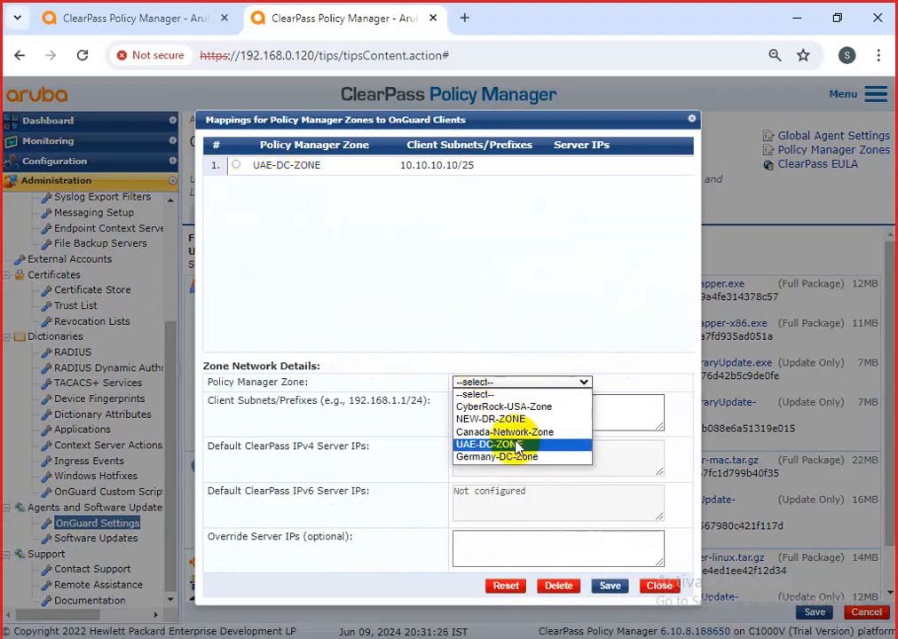
click(512, 439)
click(508, 415)
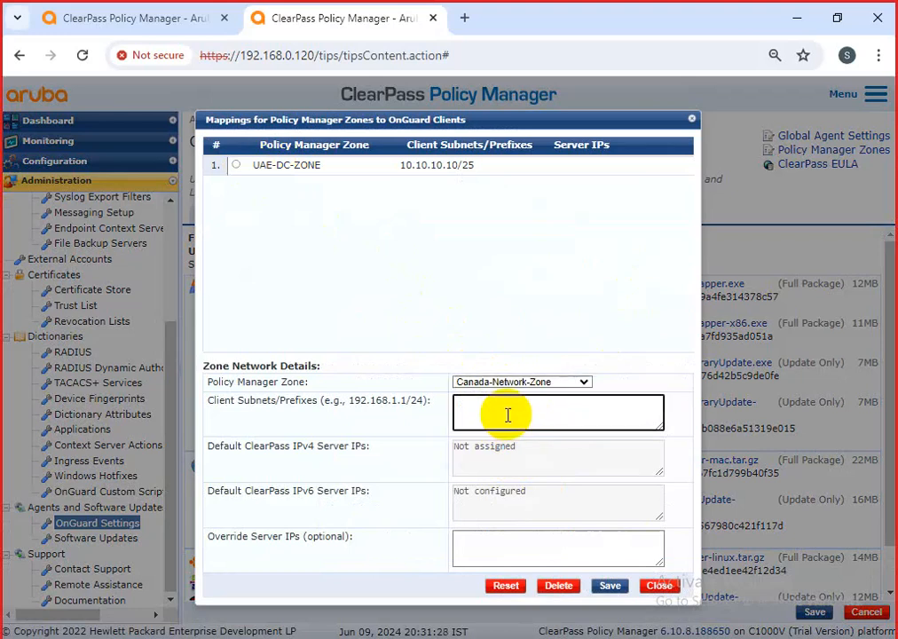
click(556, 382)
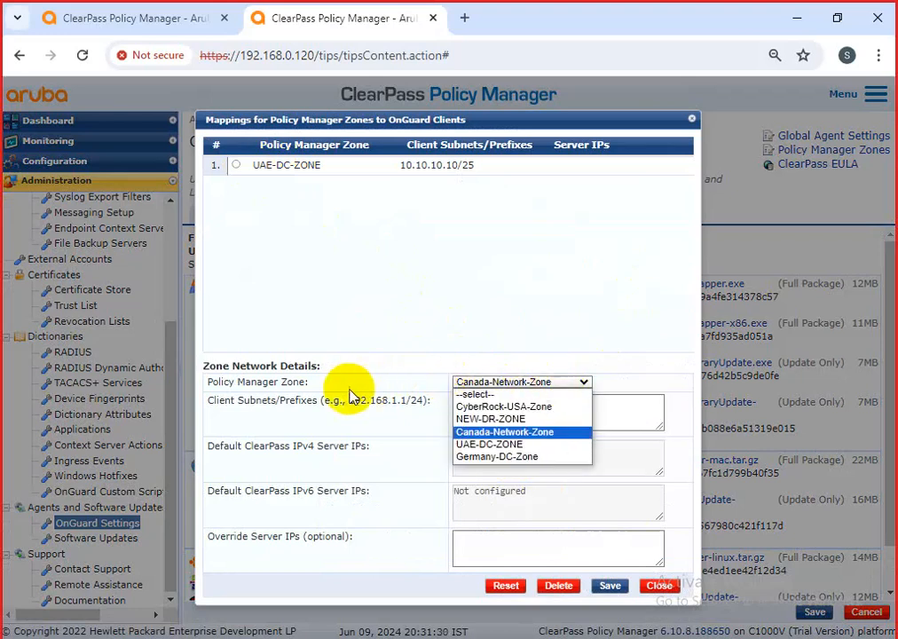
click(671, 585)
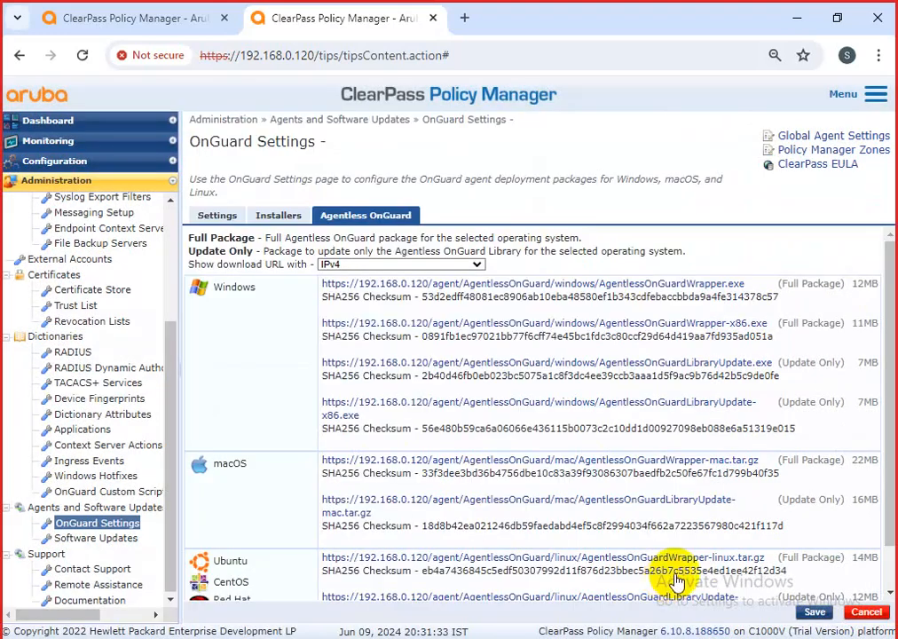
Open the system settings of the CyberRock-LAB server in Server Configuration
scroll(102, 289, up, 3)
scroll(99, 293, up, 1)
click(93, 246)
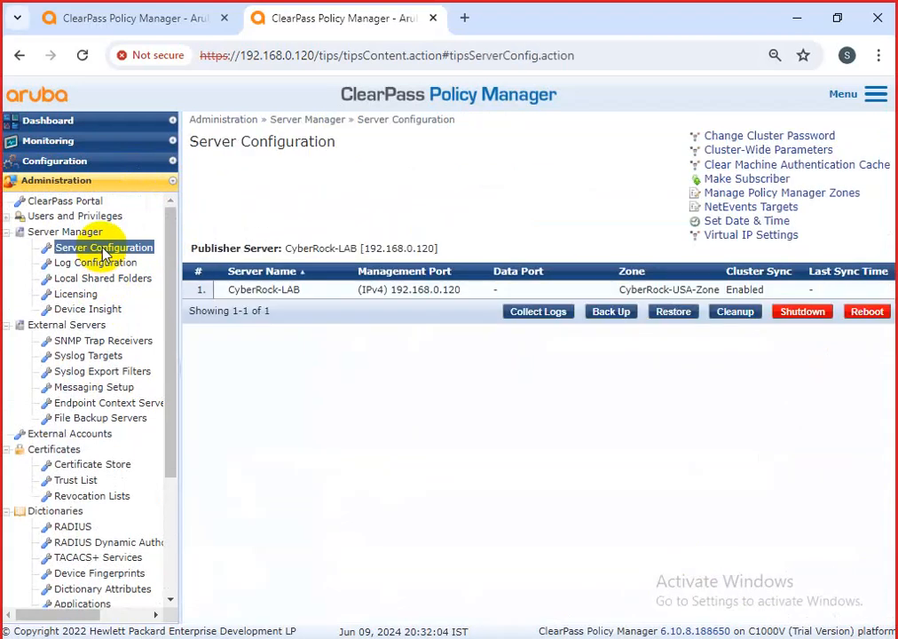
click(257, 289)
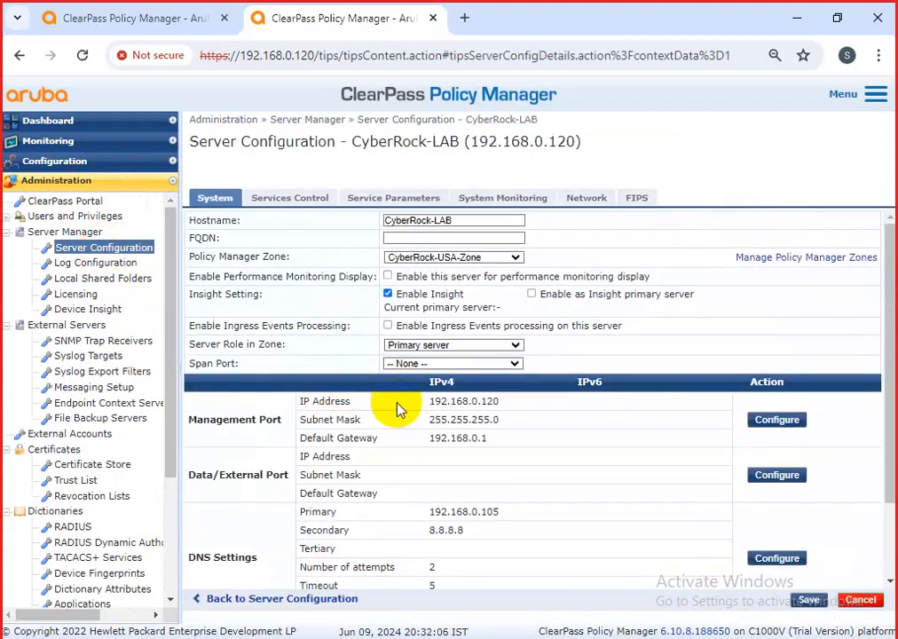
Try Germany-DC-Zone as the server's Policy Manager zone, and view the managed zones list without saving
click(404, 258)
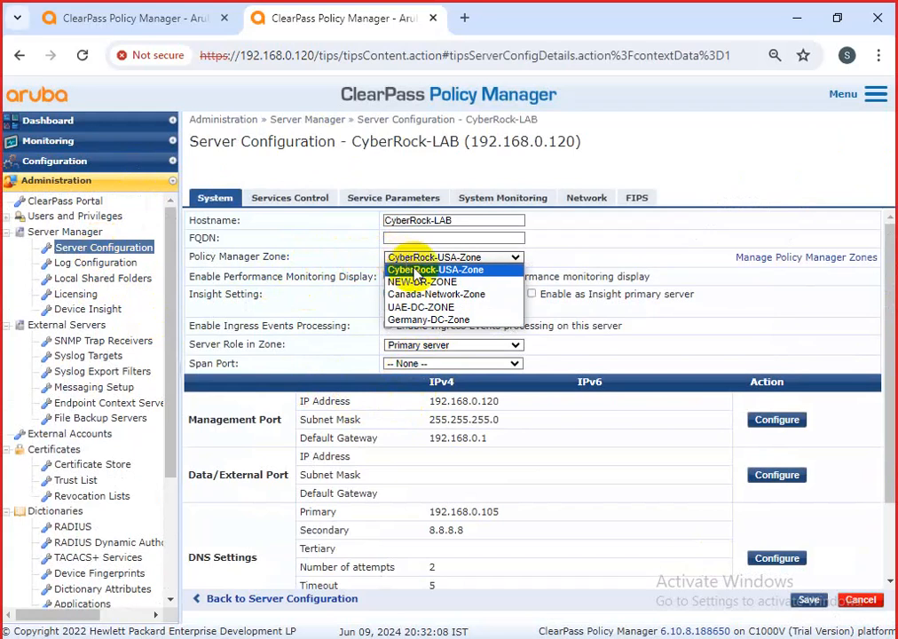
click(441, 321)
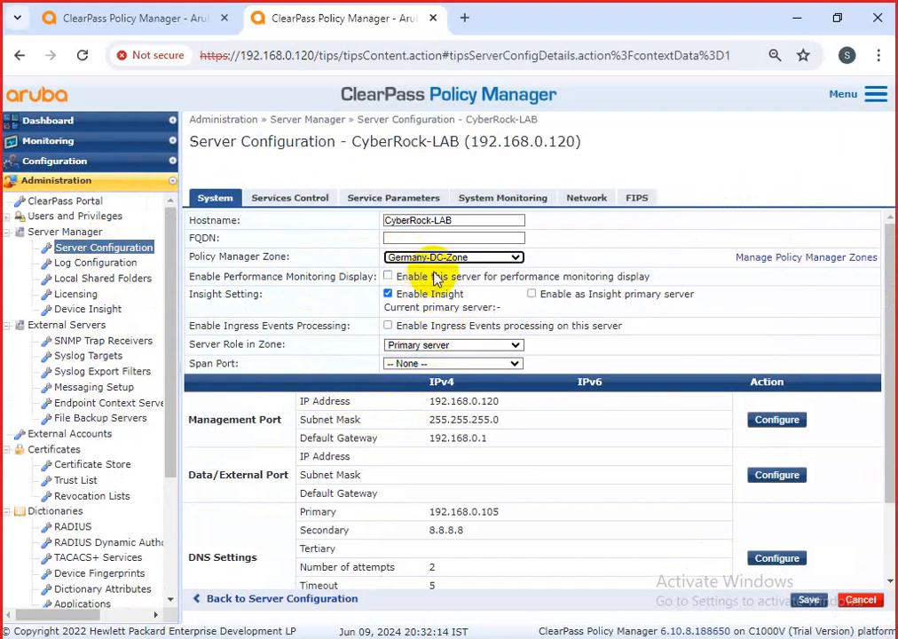
click(772, 263)
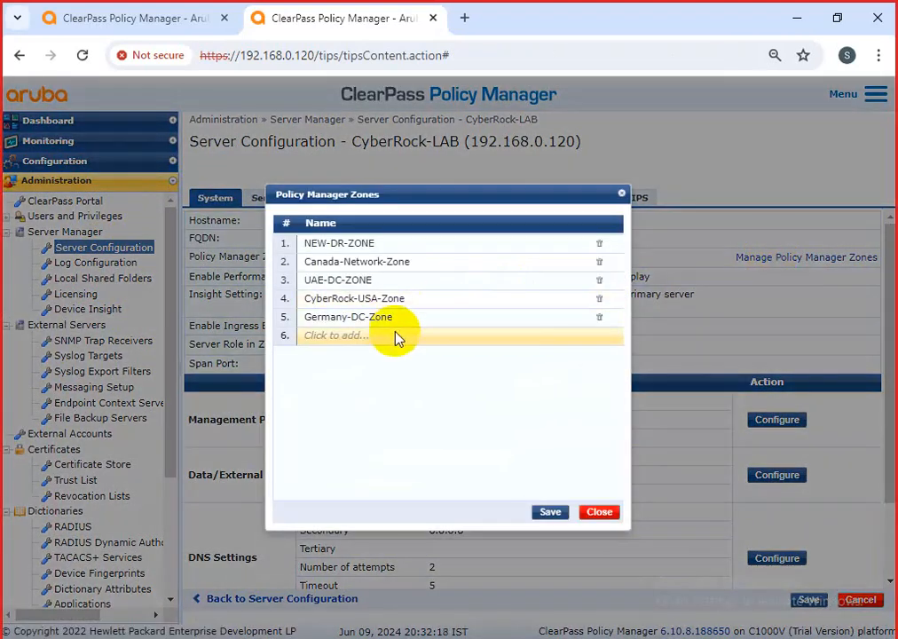
click(600, 512)
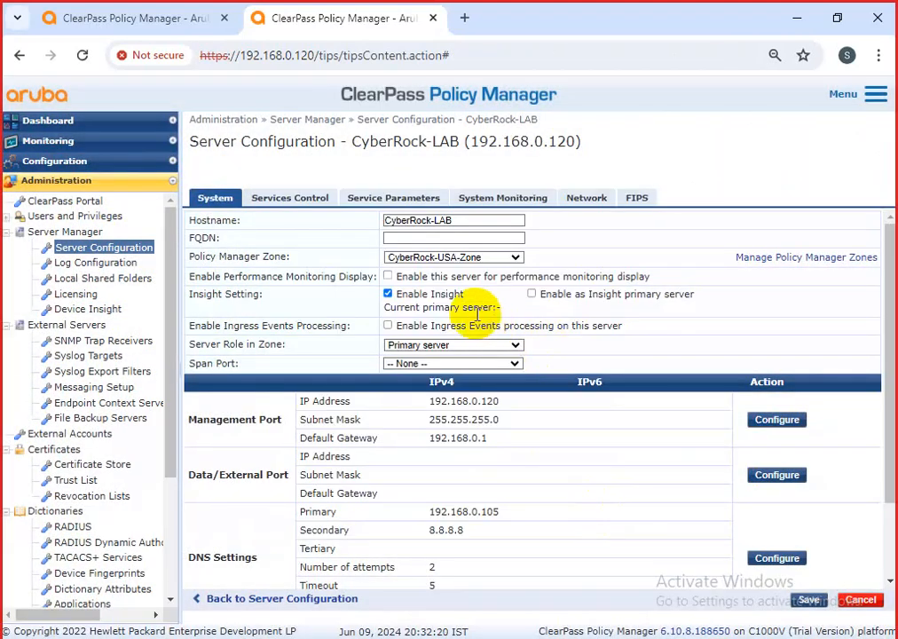
Reopen the managed Policy Manager zones list and add a zone named Omer-Dc
drag(194, 259, 477, 256)
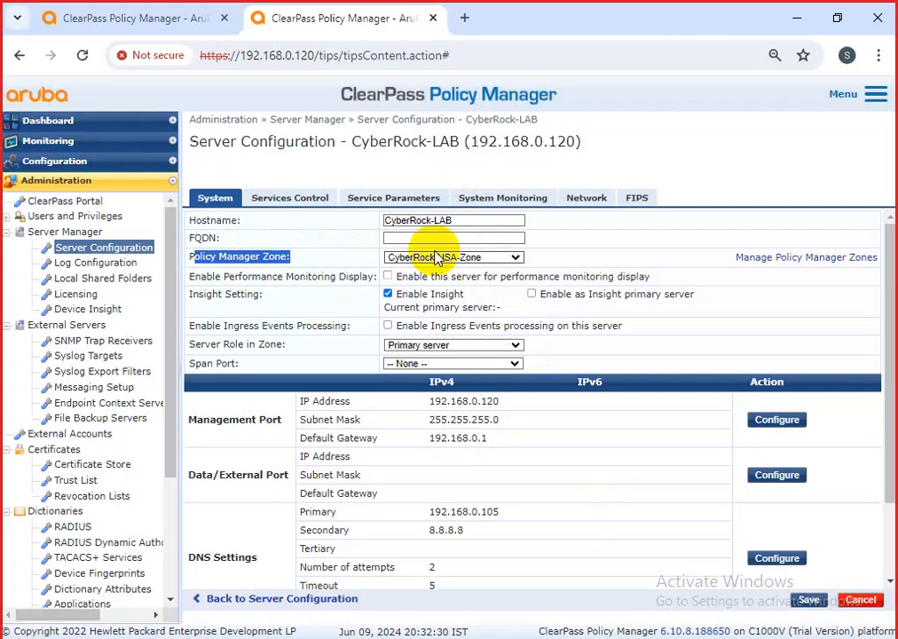
click(794, 258)
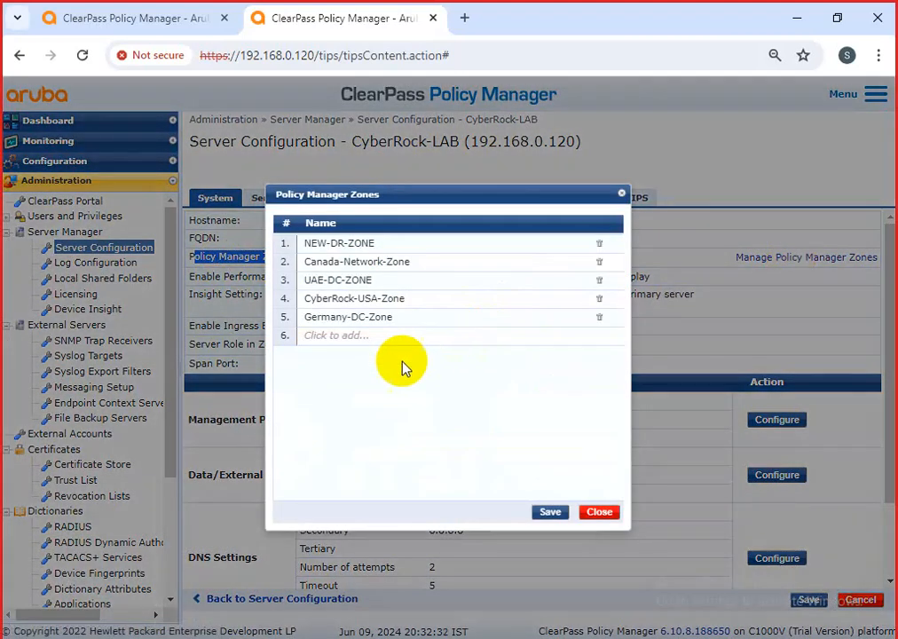
click(333, 337)
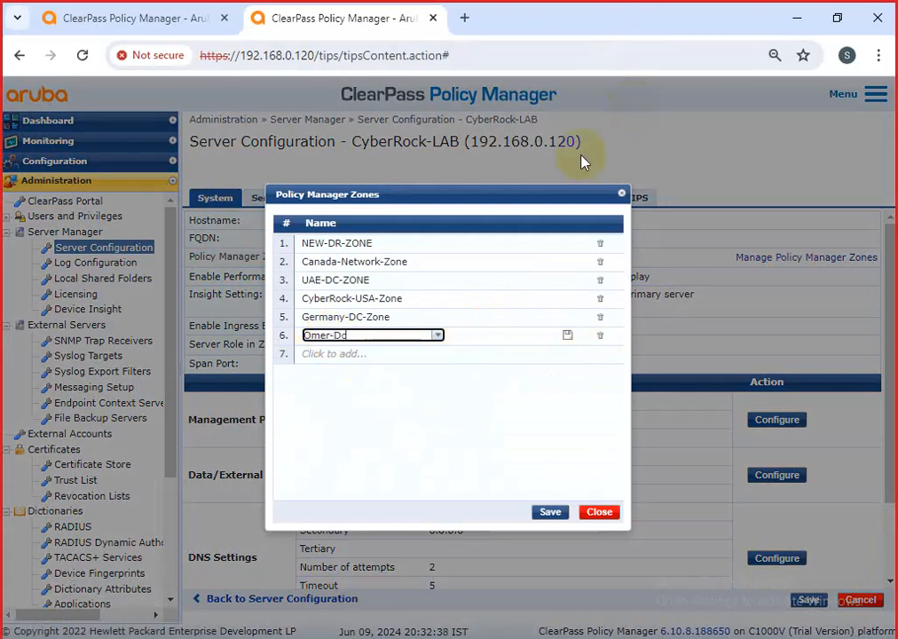
click(568, 336)
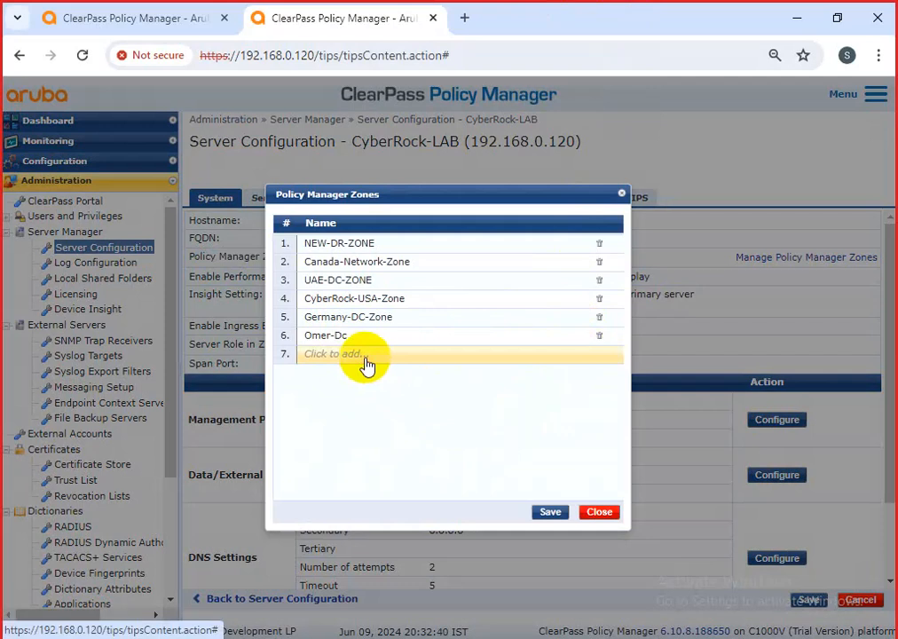
Add another Policy Manager zone named Omer-Dr, and save the zone list and the server configuration
click(356, 355)
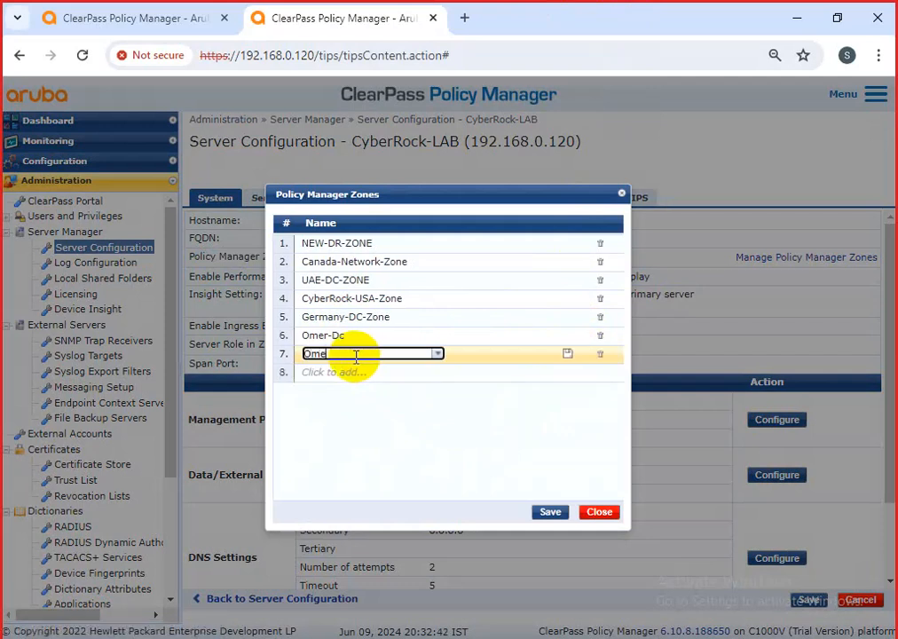
text(Omer-Dr)
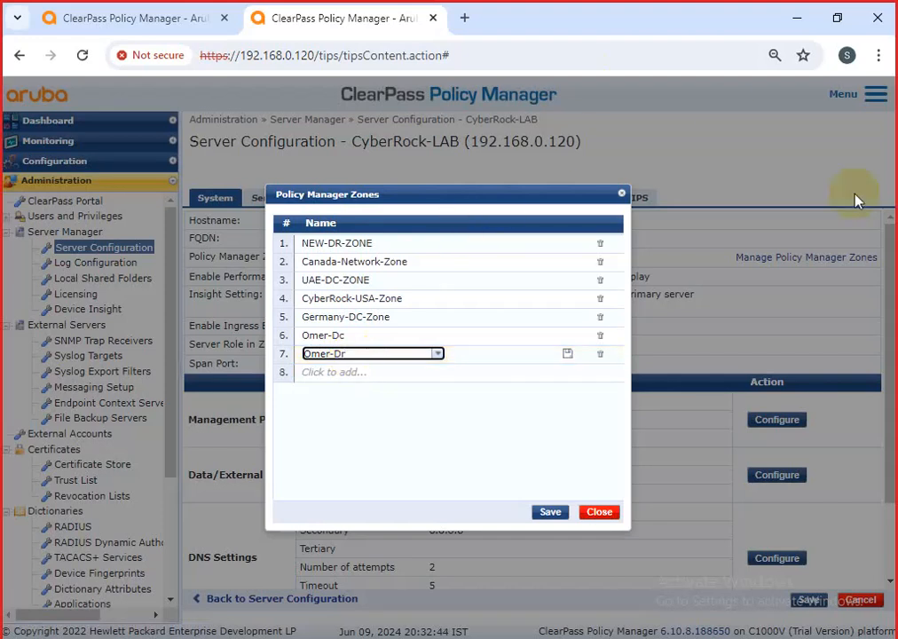
click(569, 354)
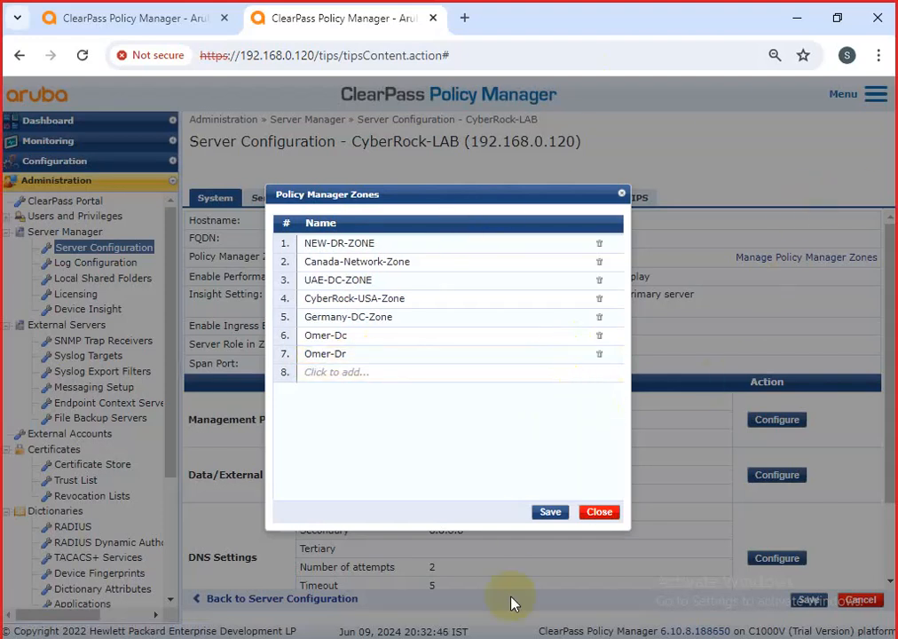
click(549, 512)
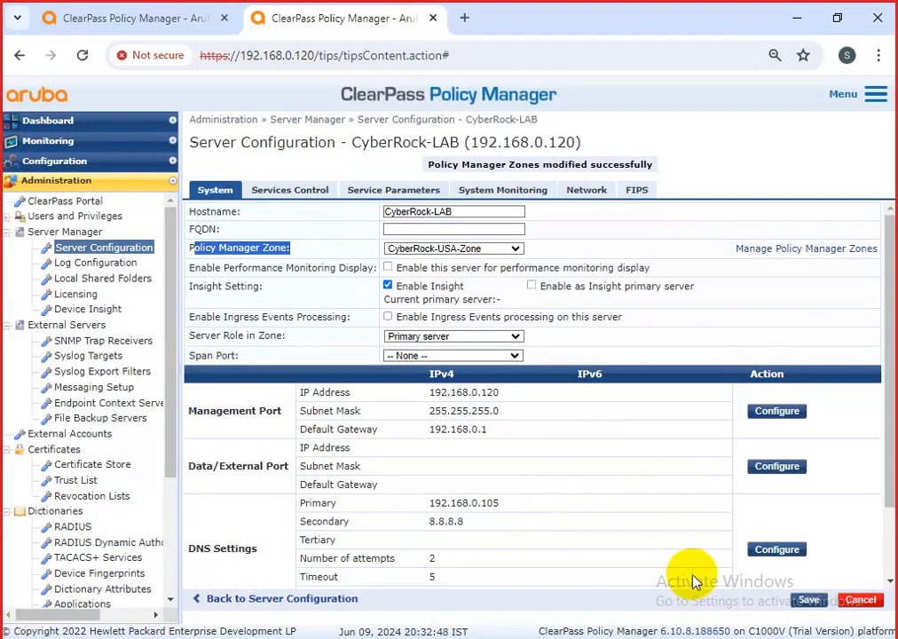
click(808, 601)
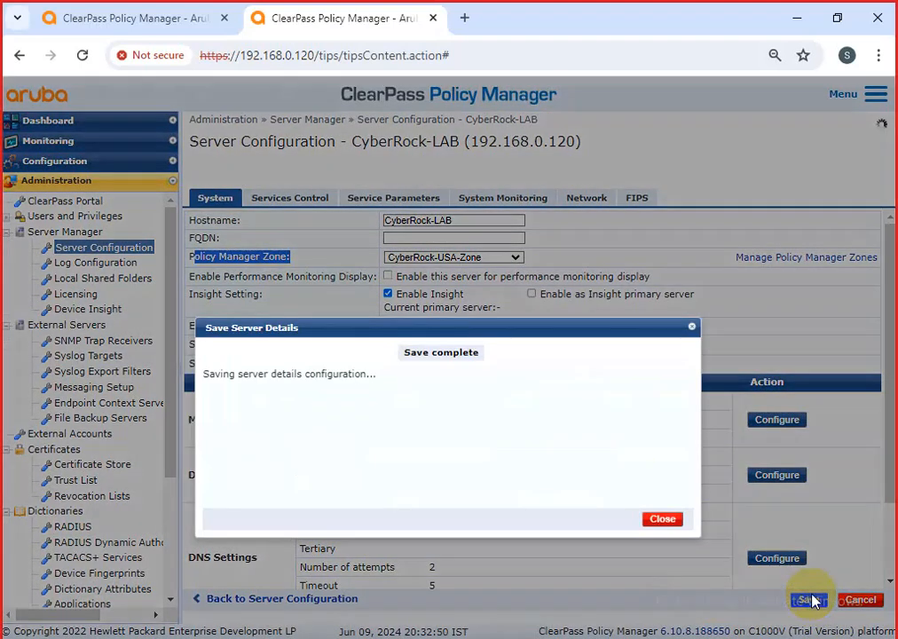
click(663, 519)
Return to OnGuard Settings and open the mappings of Policy Manager zones to OnGuard clients
scroll(35, 533, down, 4)
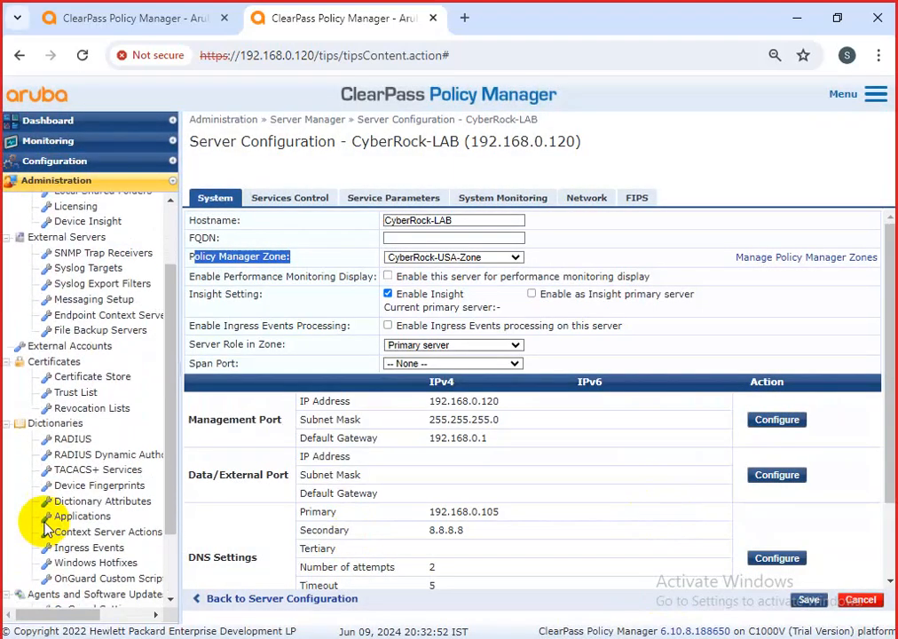
click(103, 522)
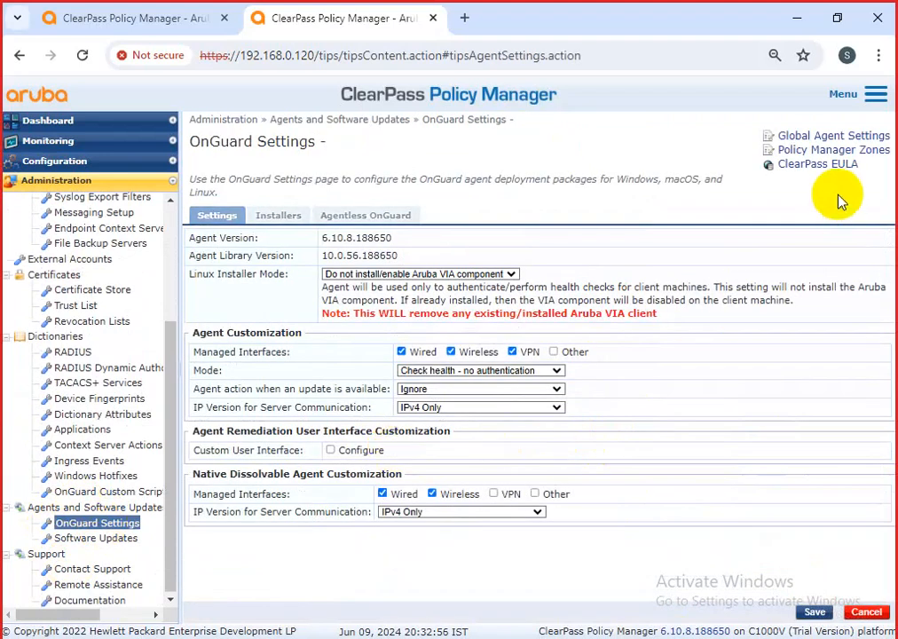
click(818, 151)
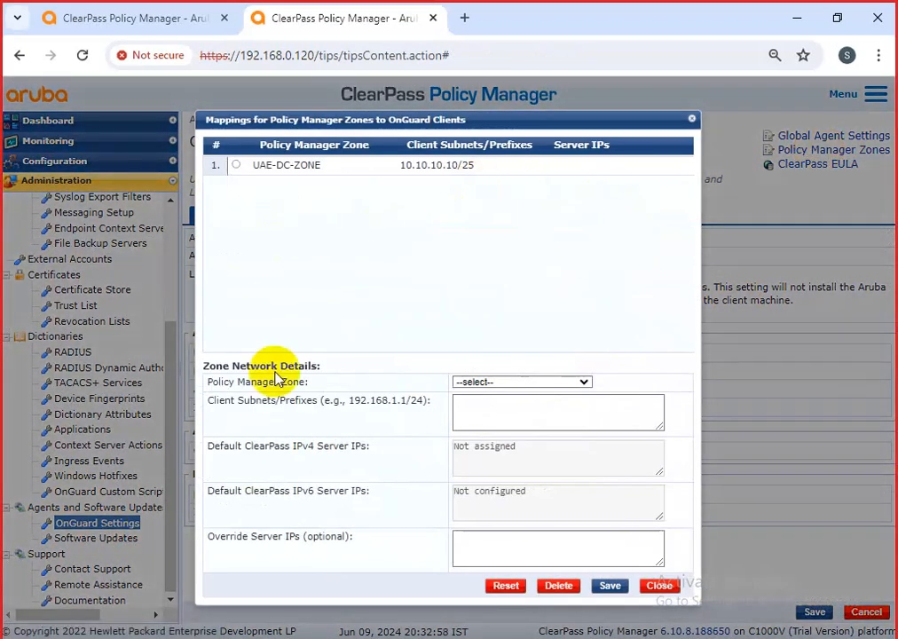
Try to save an Omer-Dr zone mapping with client subnet 192.168.152.10/24 and override server IP 10.10.10.20/25, and discard the entries
click(484, 381)
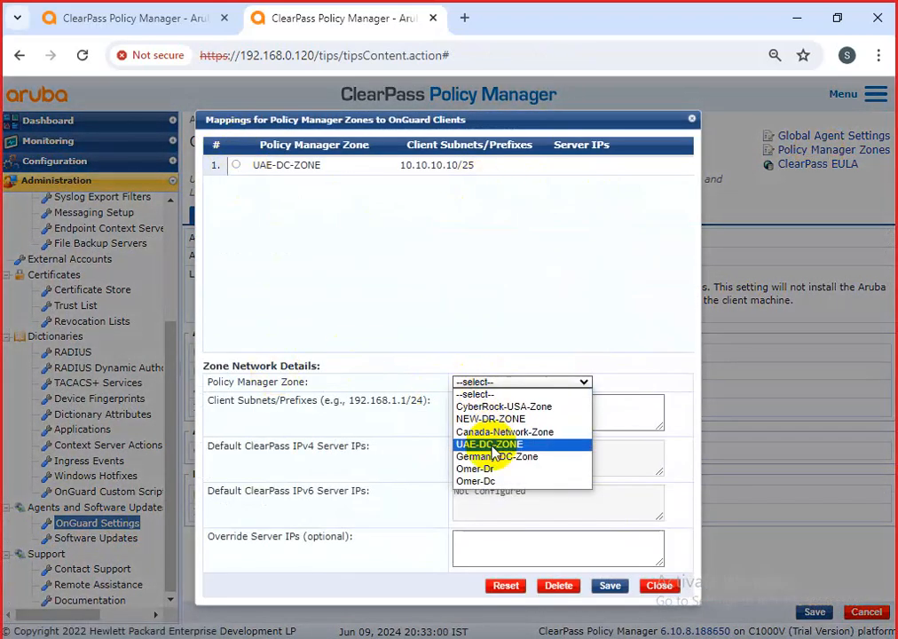
click(484, 467)
click(462, 410)
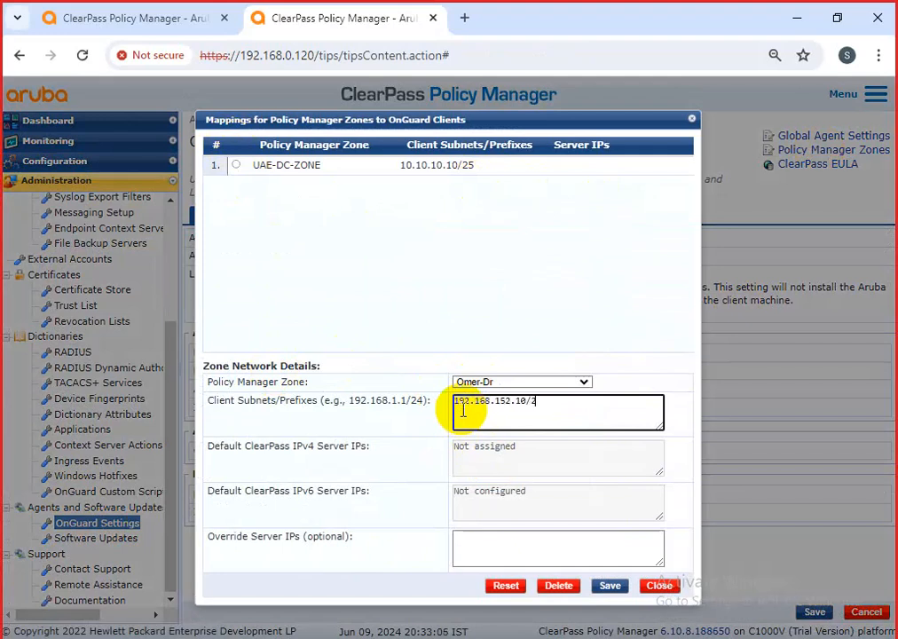
click(548, 556)
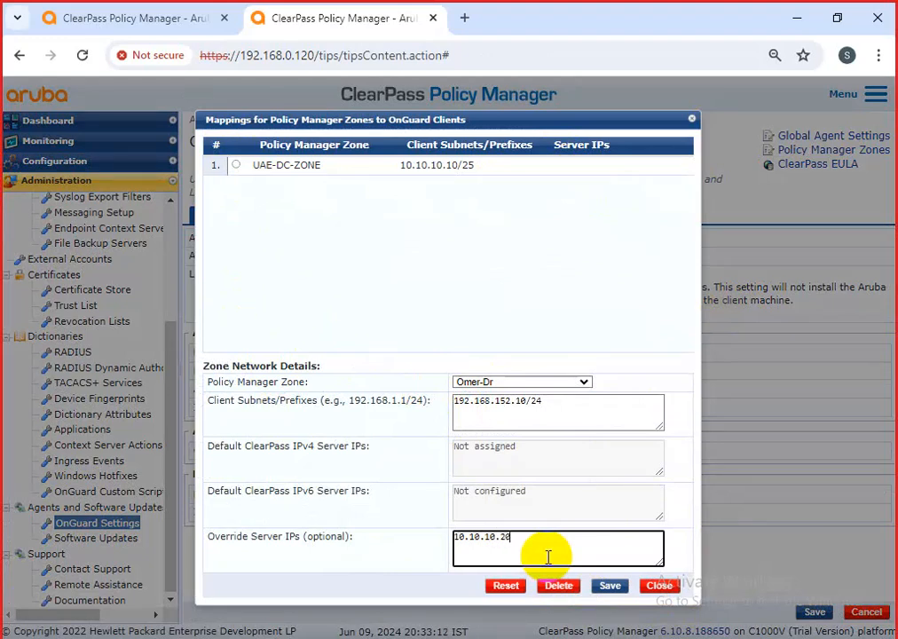
text(10.10.10.20/25)
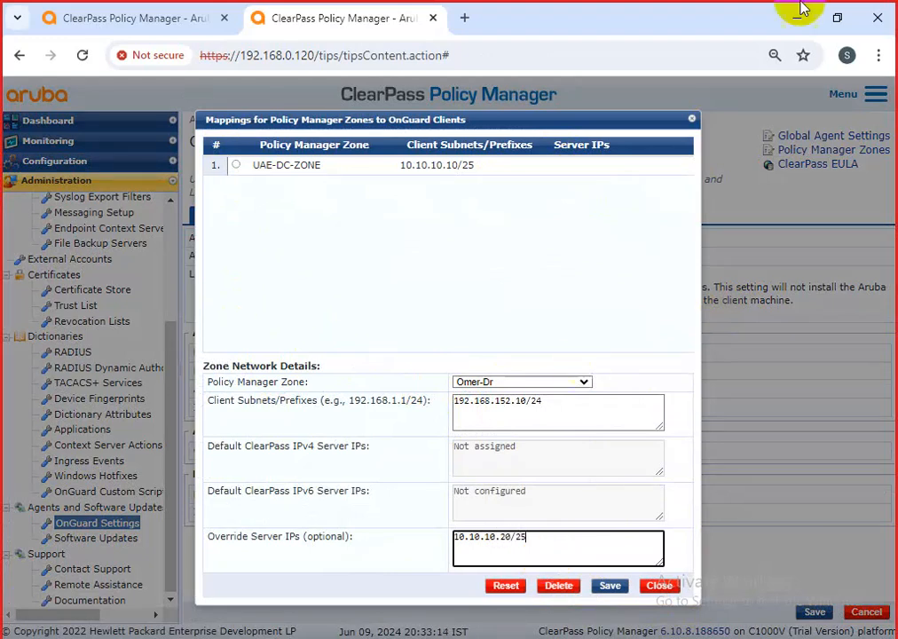
click(609, 586)
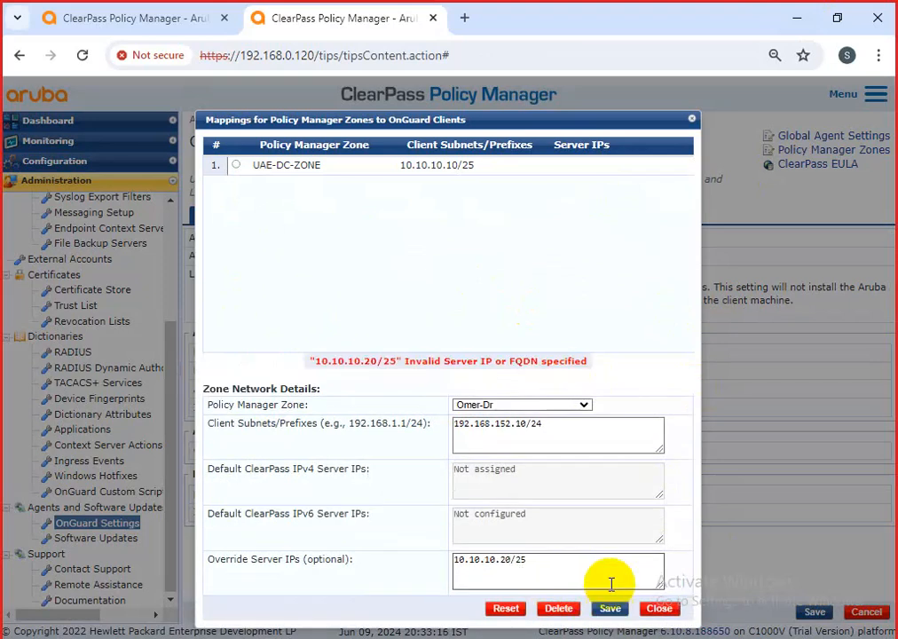
click(473, 404)
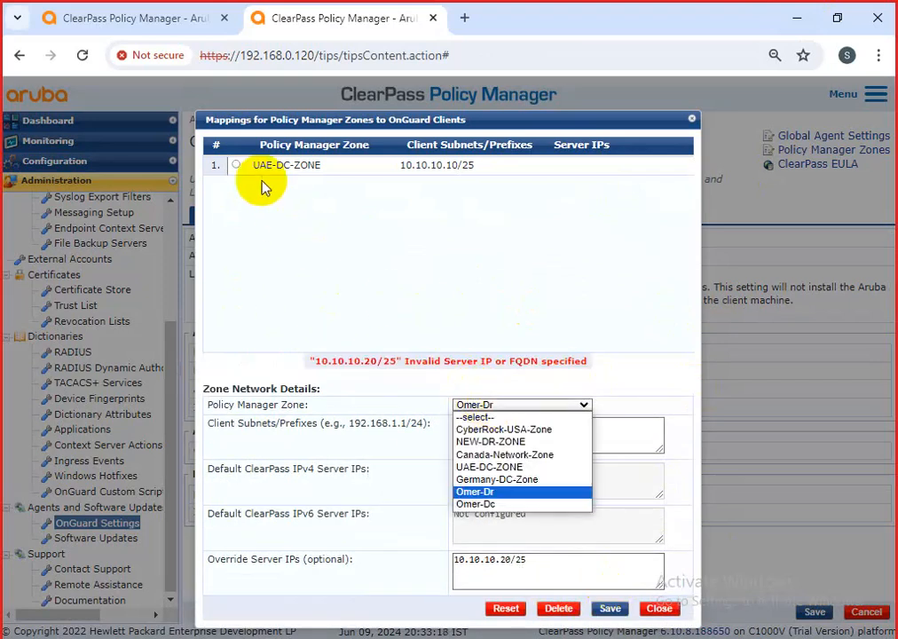
click(237, 168)
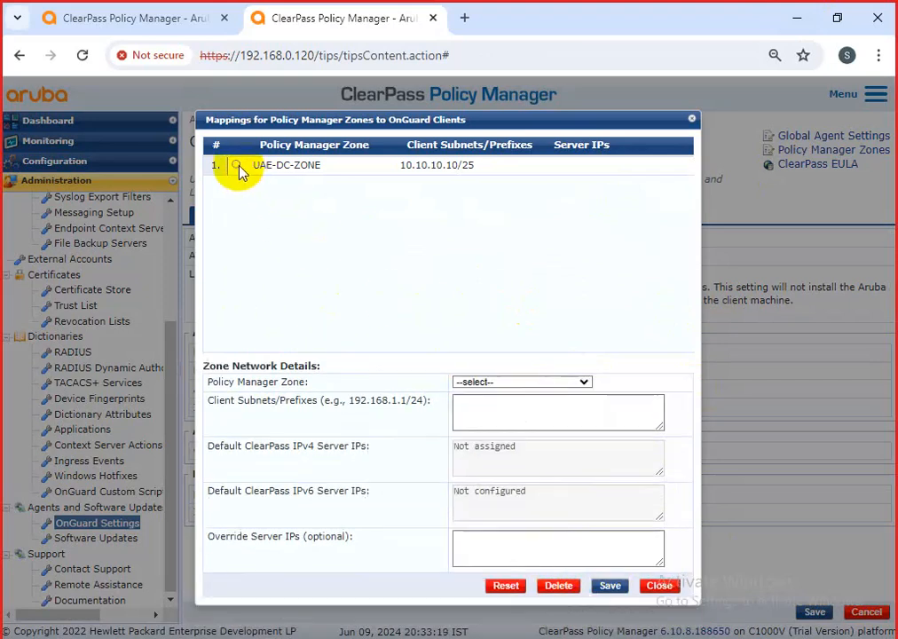
Try to save an Omer-Dr zone mapping with client subnet 10.10.10.10/24 and override server IP 10.10.10.203/24, and close the mappings without it
click(488, 385)
click(488, 469)
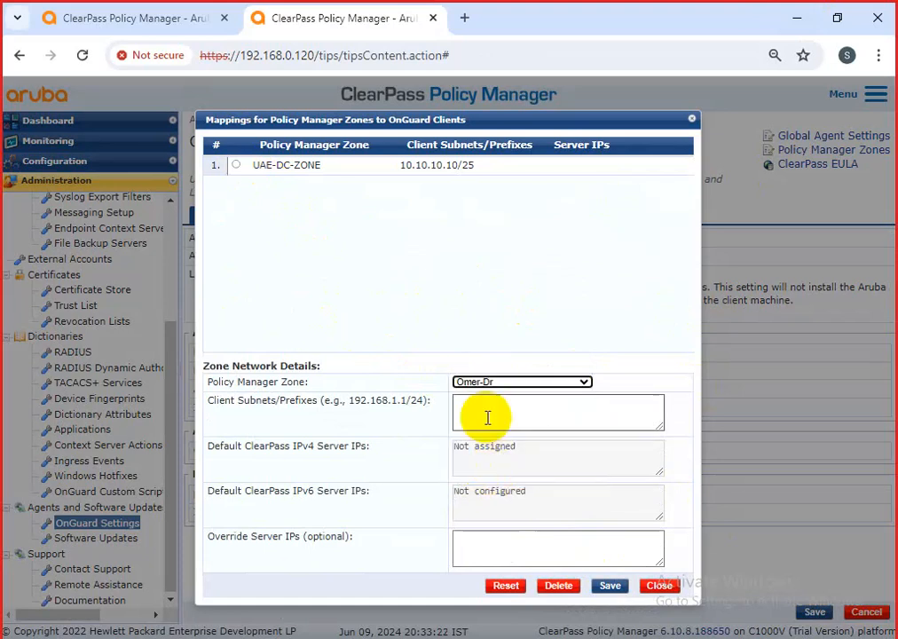
click(487, 417)
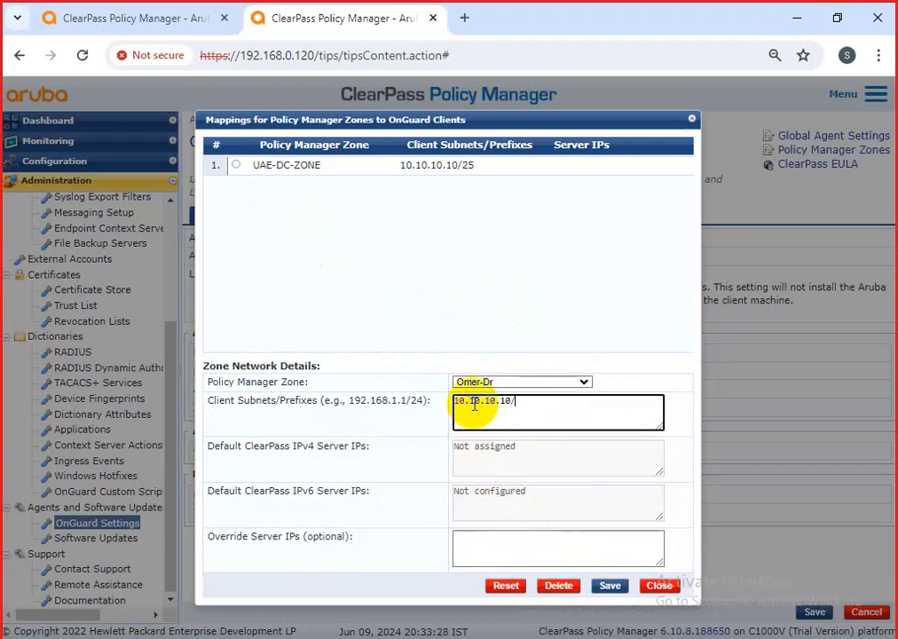
text(10.10.10.10/24)
click(499, 551)
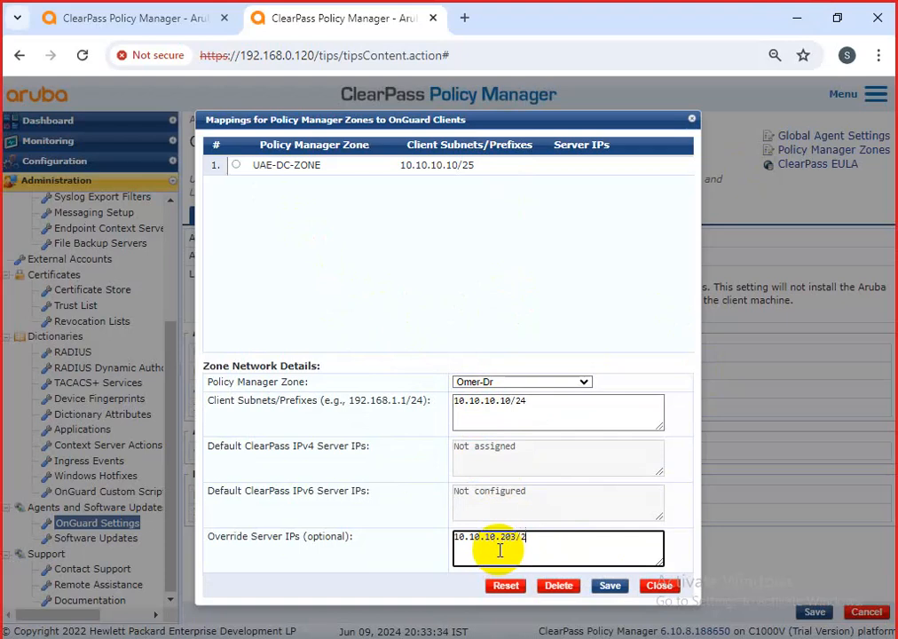
click(598, 586)
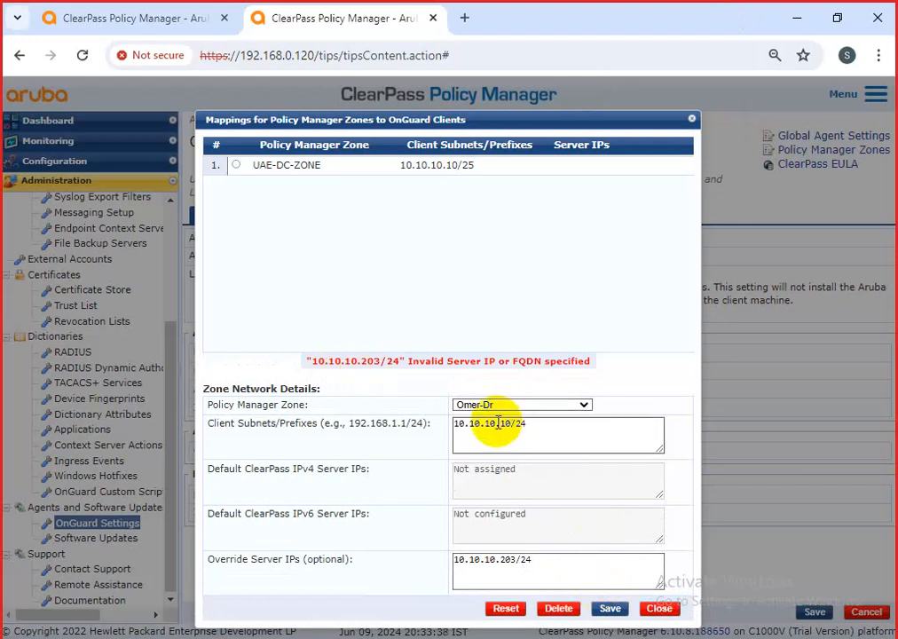
click(237, 167)
click(647, 587)
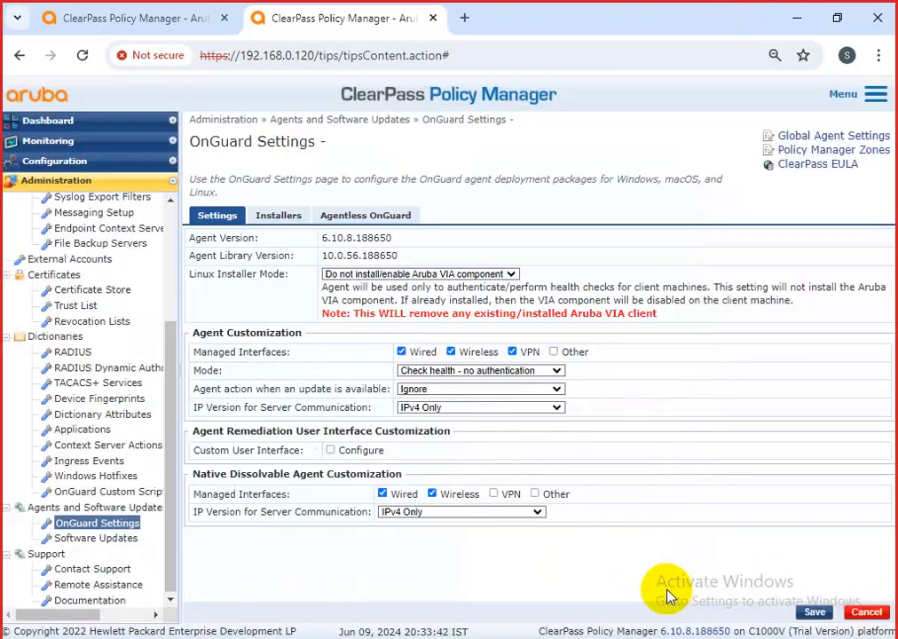
In the CyberRock-LAB server configuration, open the managed Policy Manager zones and delete NEW-DR-ZONE and Canada-Network-Zone
scroll(89, 229, up, 3)
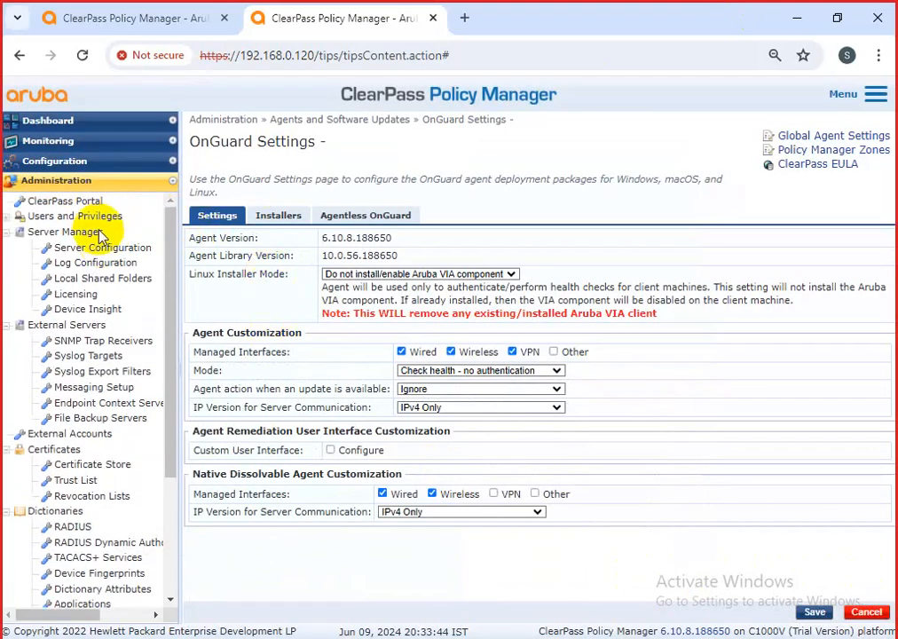
click(125, 252)
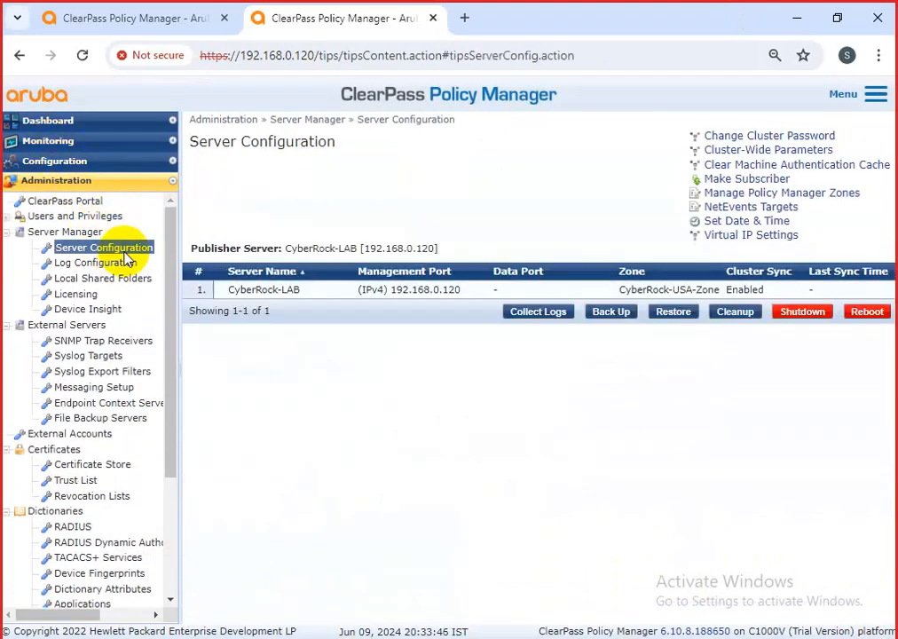
click(395, 289)
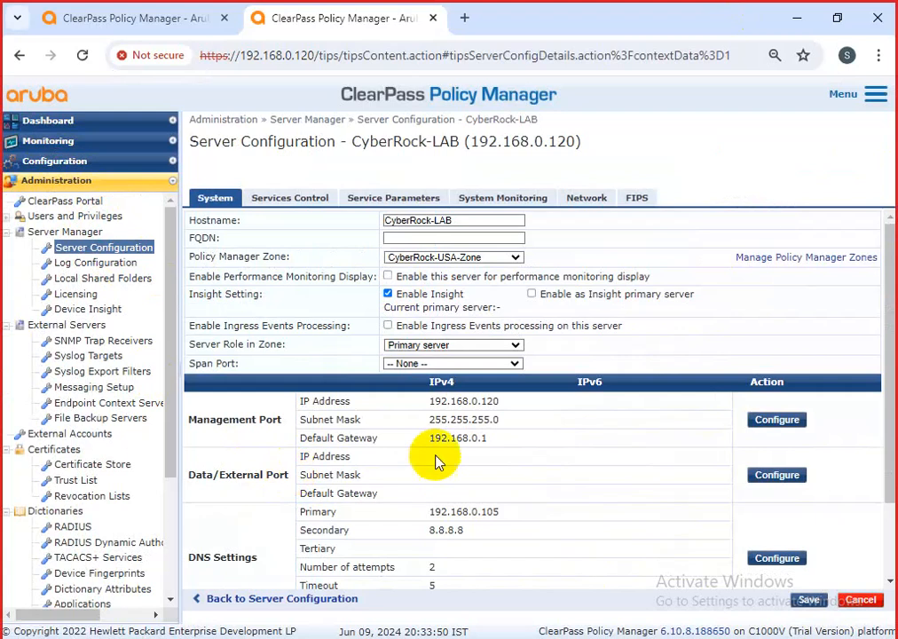
click(825, 267)
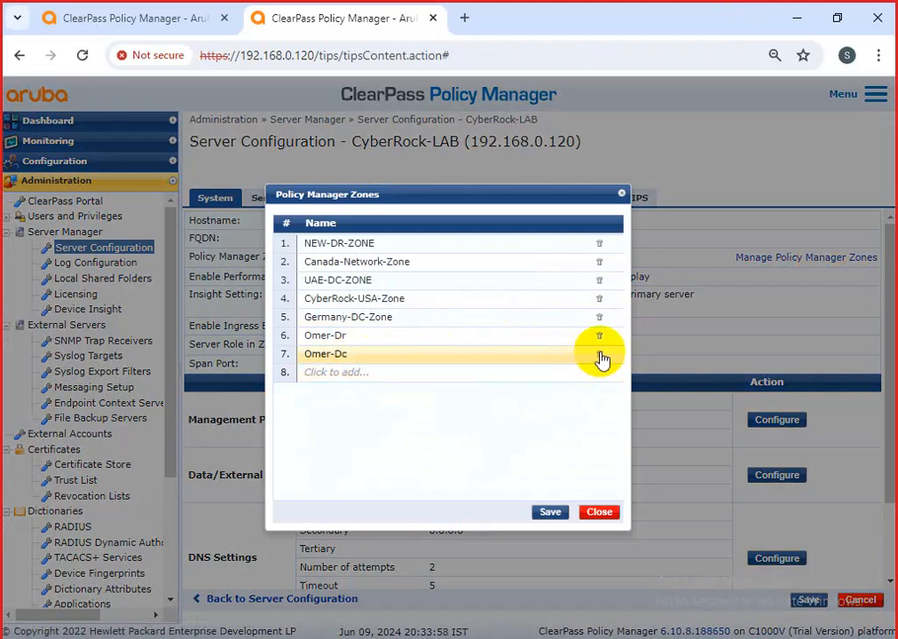
click(601, 248)
click(600, 247)
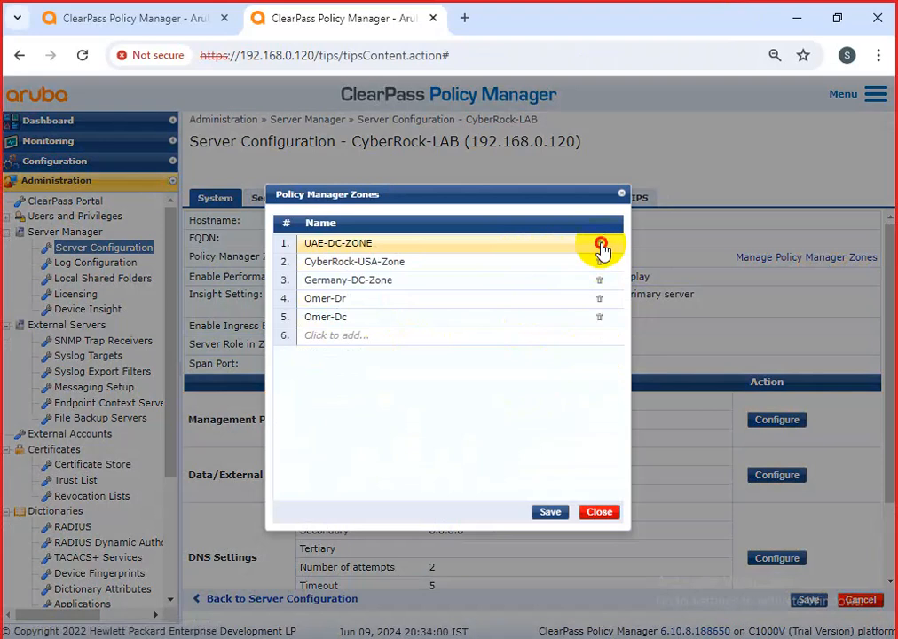
Try to delete UAE-DC-ZONE from the Policy Manager zones, and save the zone list
click(600, 244)
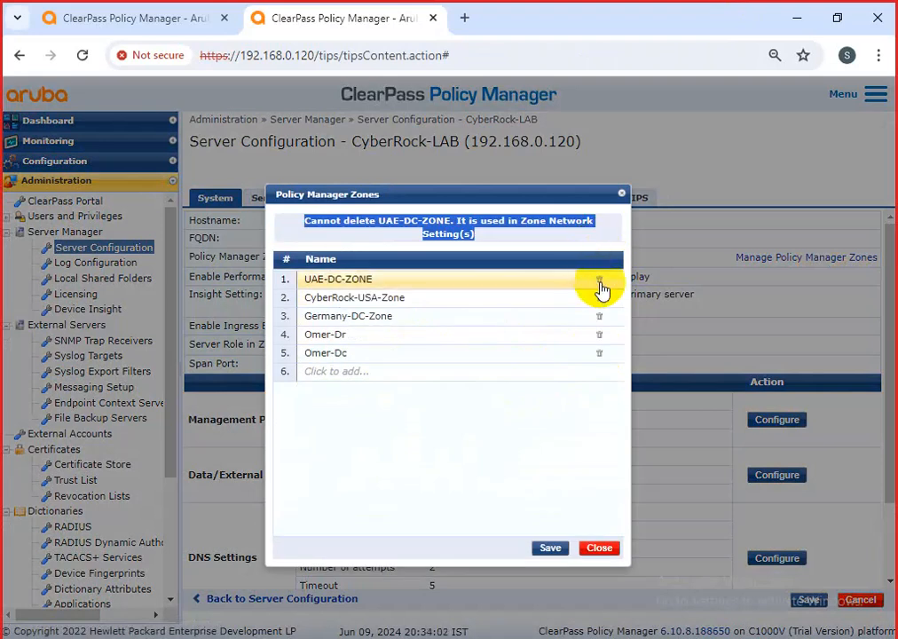
click(505, 235)
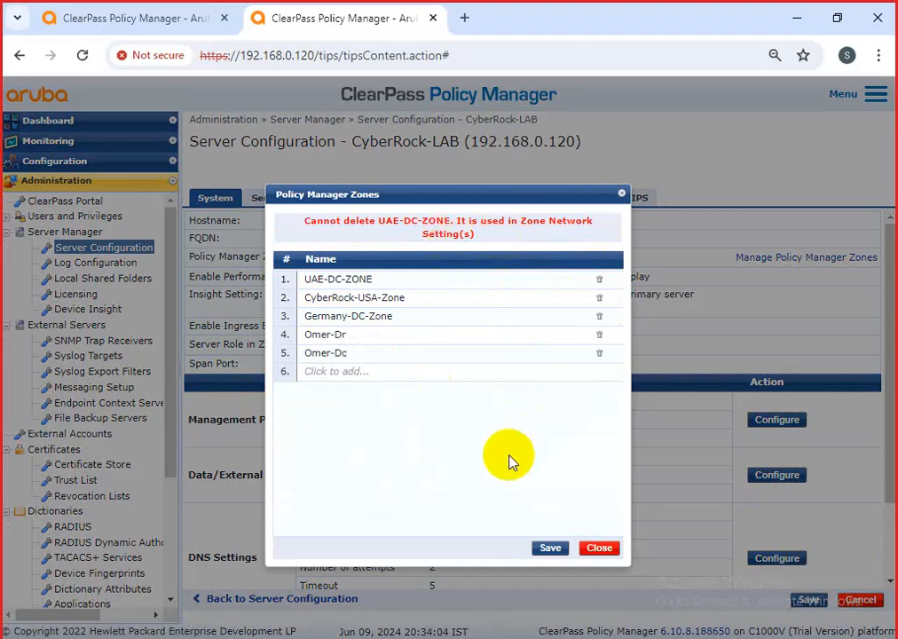
click(548, 547)
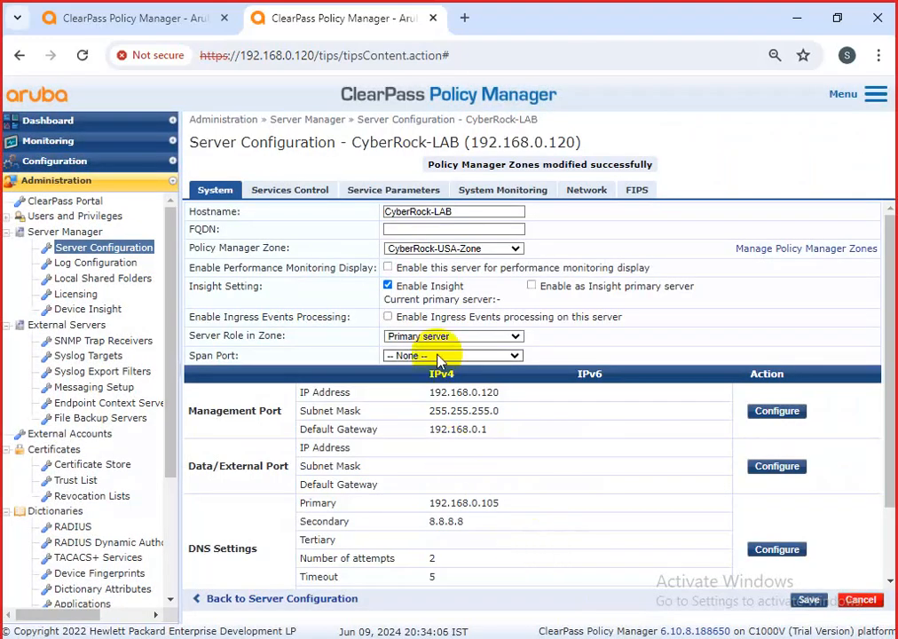
Assign the CyberRock-LAB server to the Omer-Dr Policy Manager zone, and save the server configuration
click(412, 230)
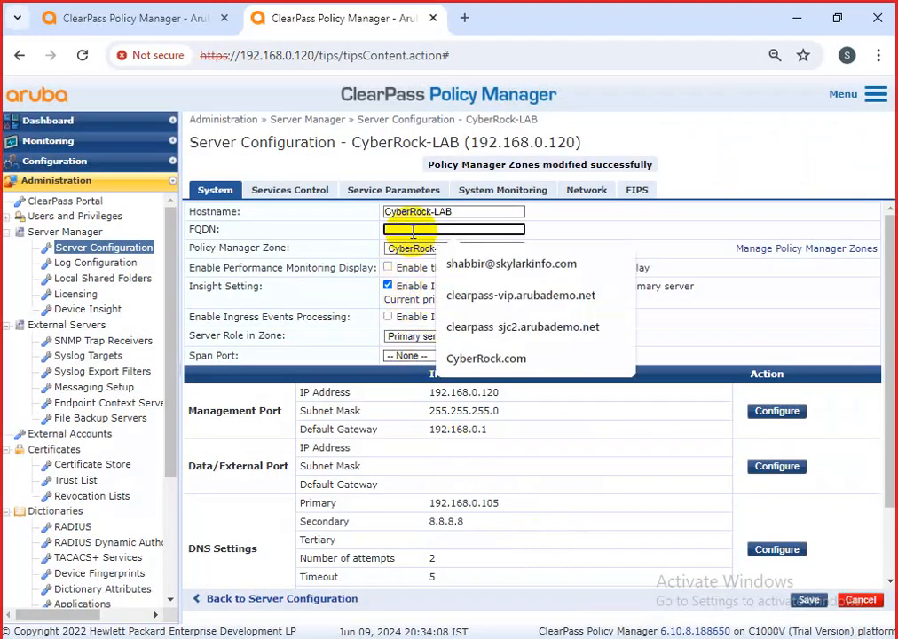
click(742, 308)
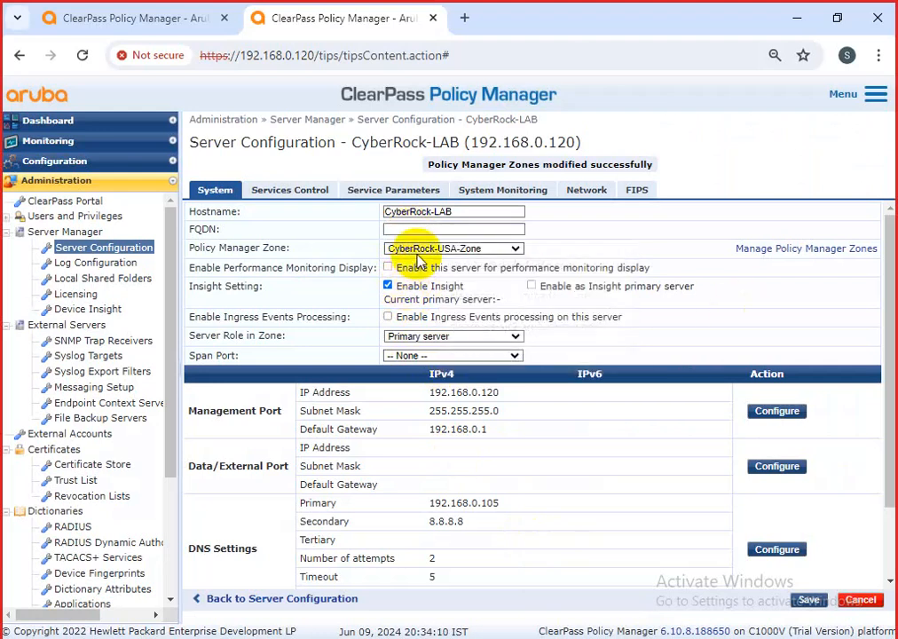
click(418, 250)
click(407, 298)
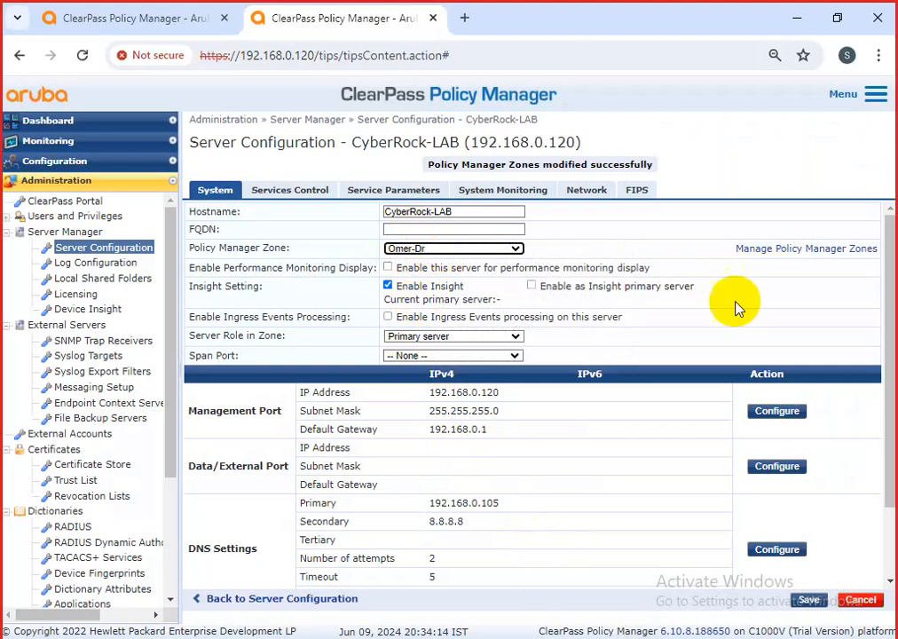
scroll(586, 407, down, 2)
scroll(679, 477, up, 2)
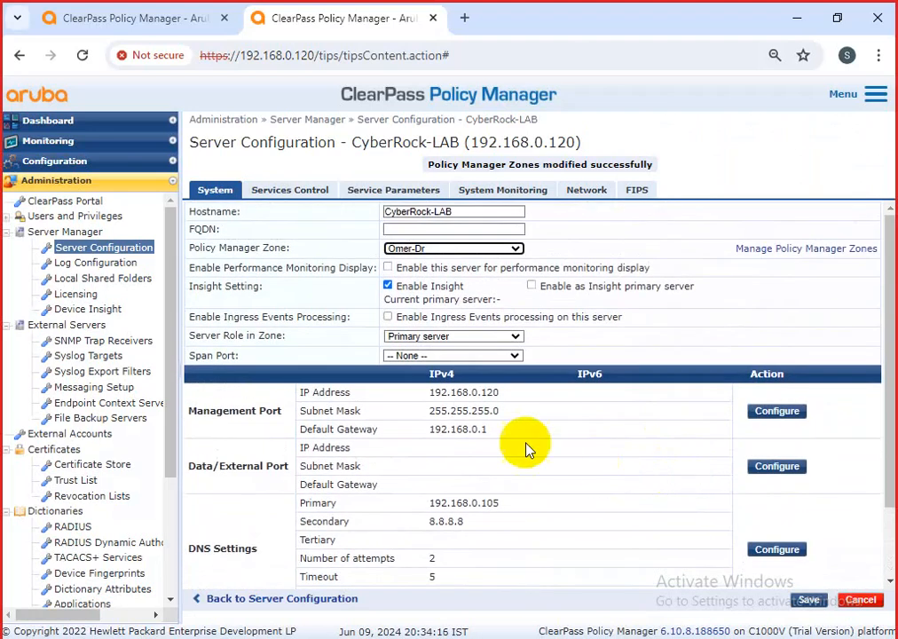
click(810, 601)
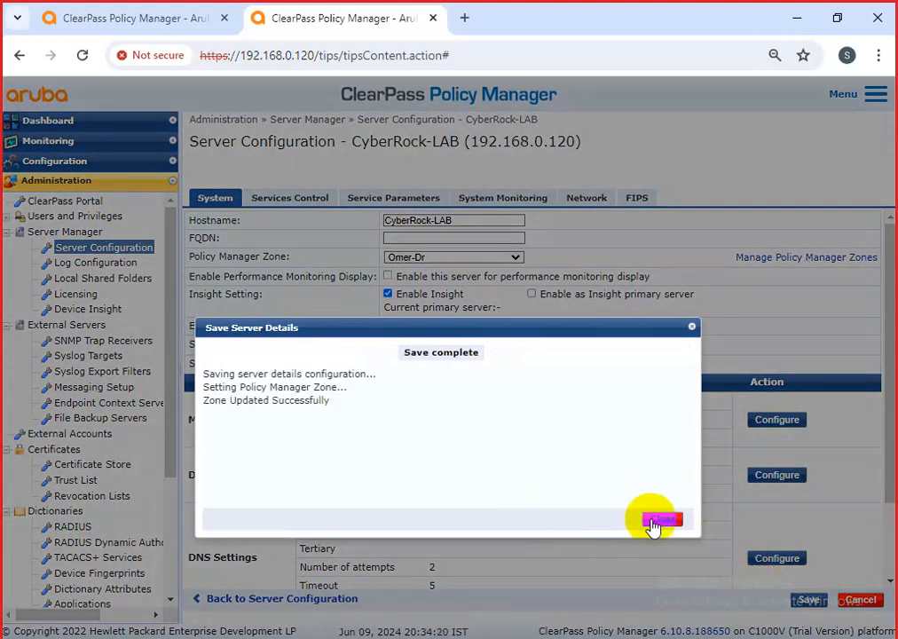
click(660, 520)
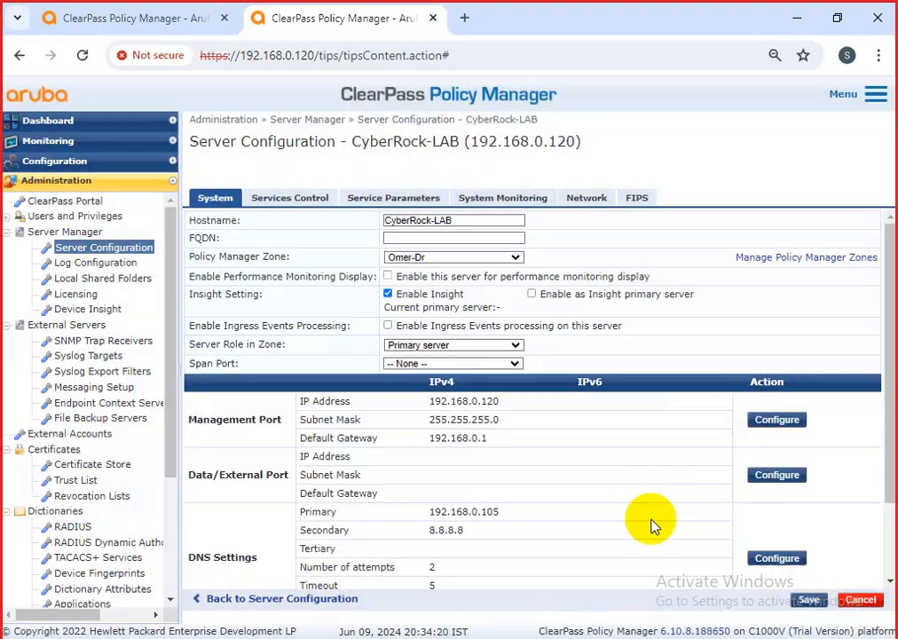
Go back to OnGuard Settings and bring up the Policy Manager zone mappings to OnGuard clients
scroll(110, 525, down, 4)
click(97, 523)
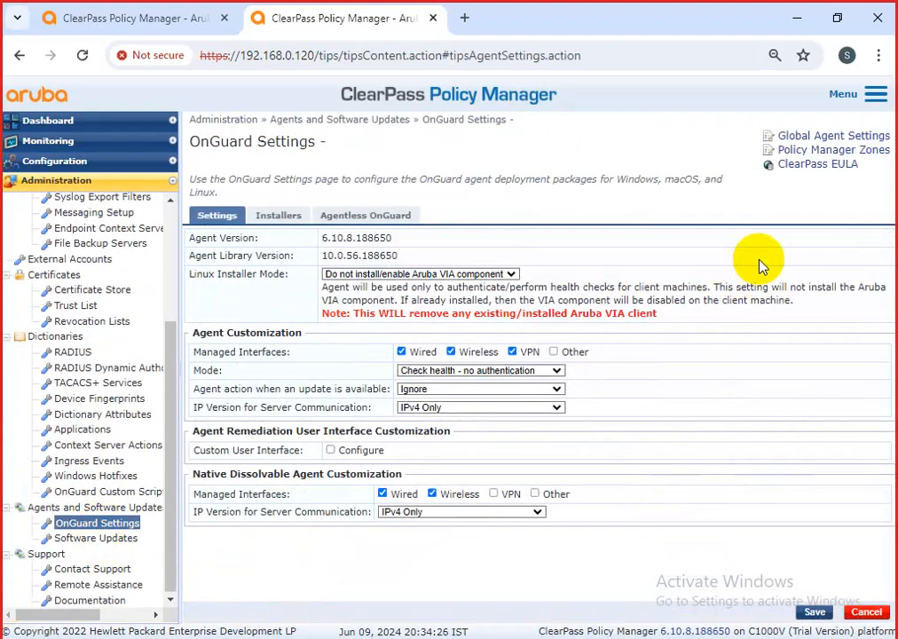
click(798, 149)
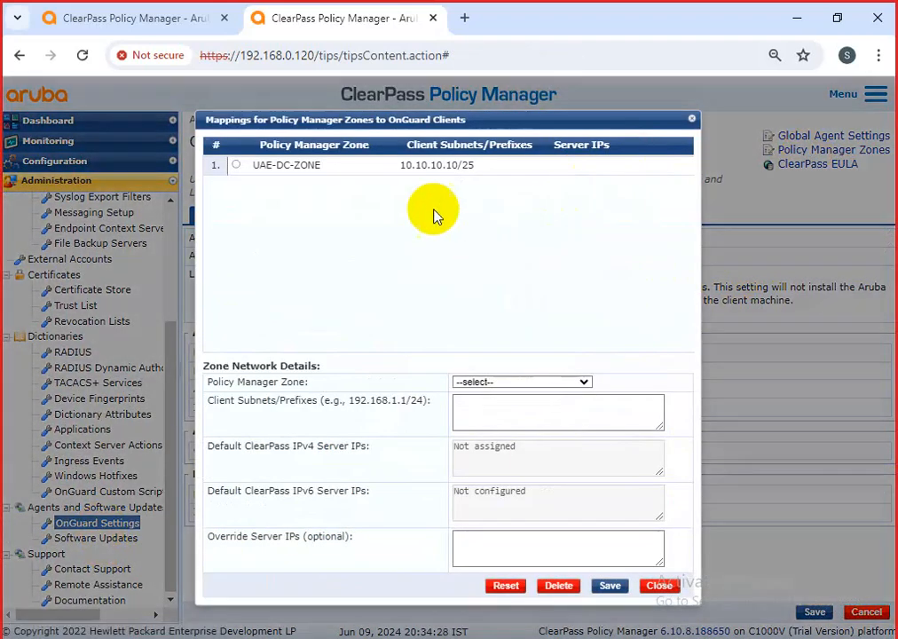
Try to save an Omer-Dr mapping with client subnet 10.33.128.10./24 and override server IP 10.22.130.25/24
click(484, 383)
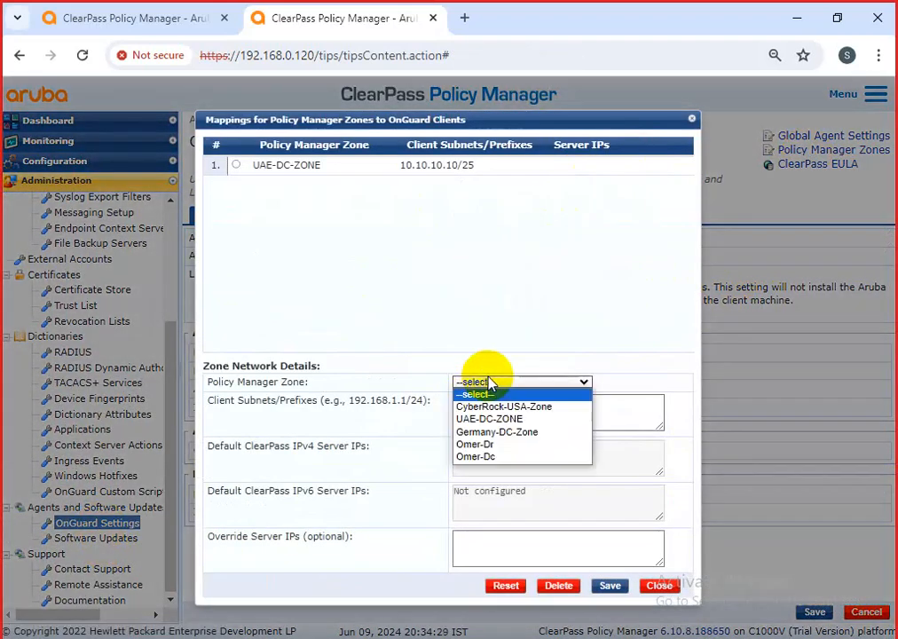
click(488, 444)
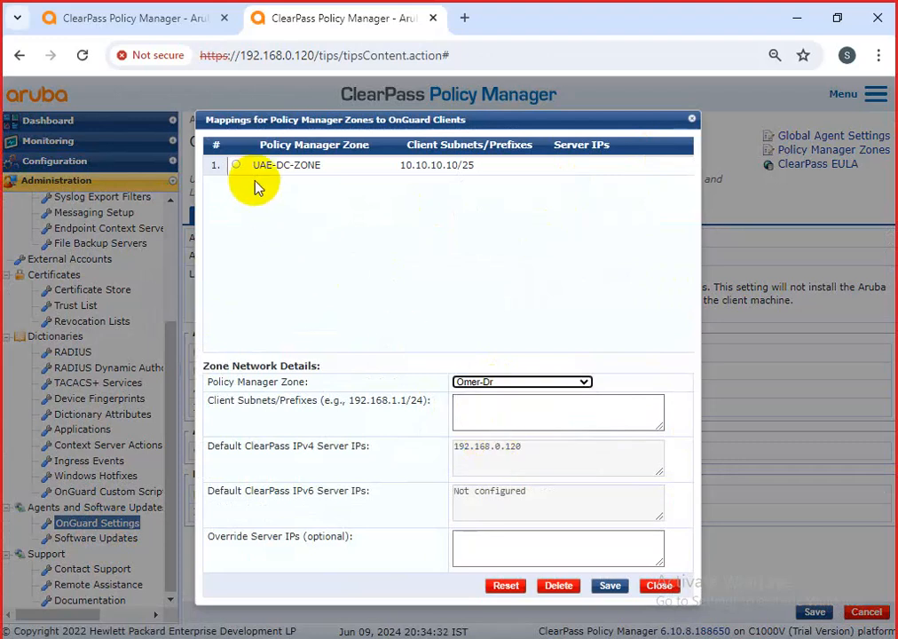
click(480, 411)
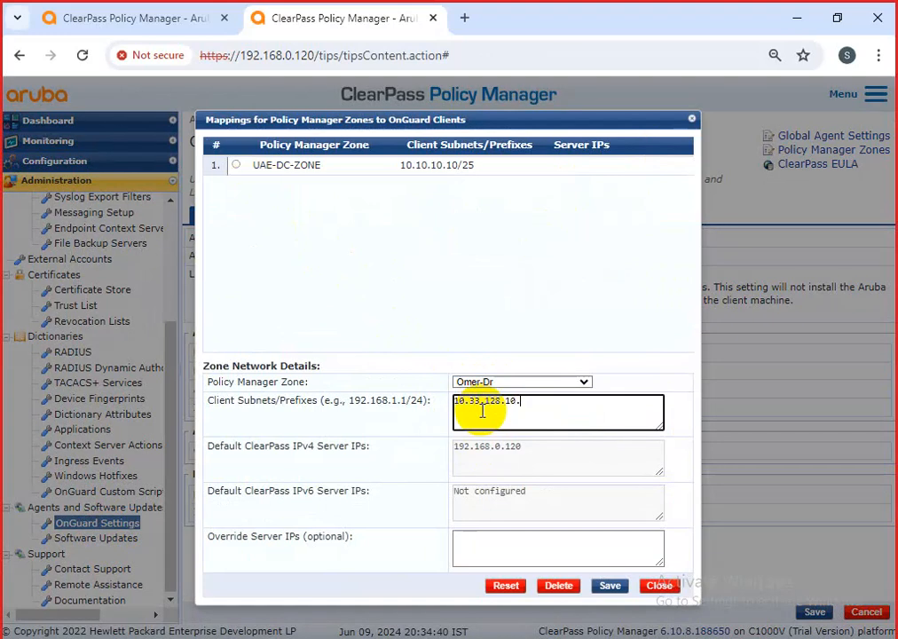
click(501, 540)
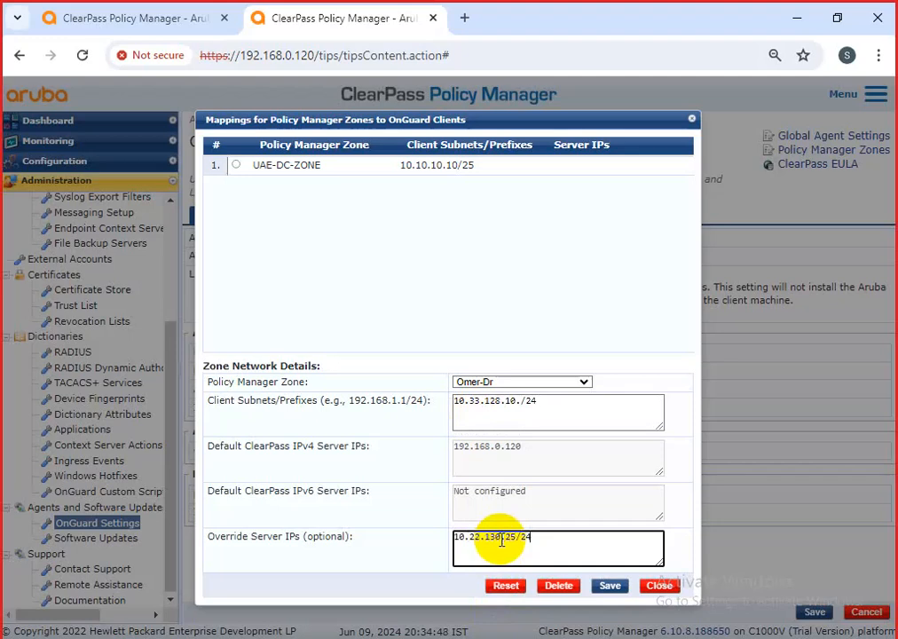
click(610, 592)
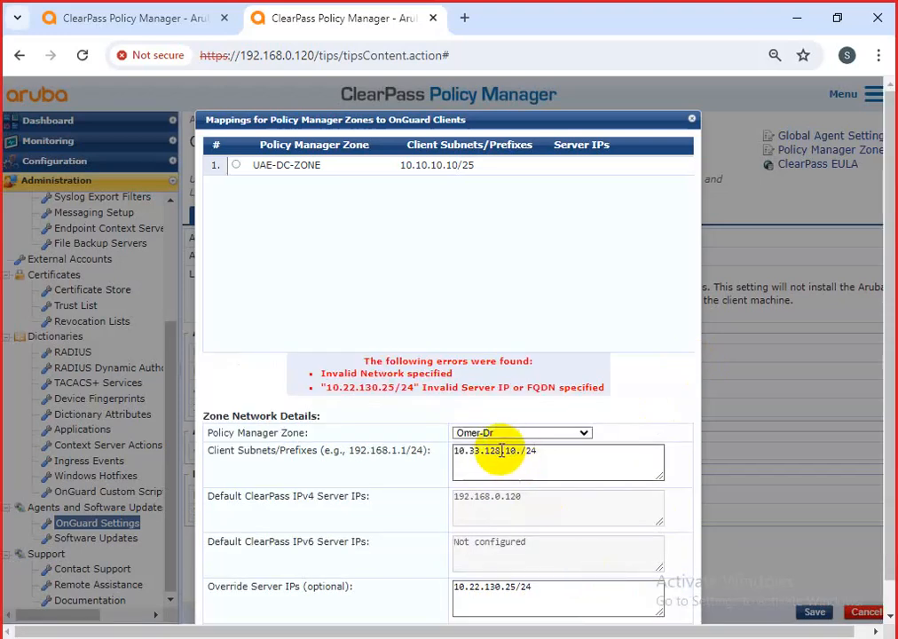
Correct the Omer-Dr mapping's client subnet to 10.33.128.10/8, and try to save the mapping again
click(544, 455)
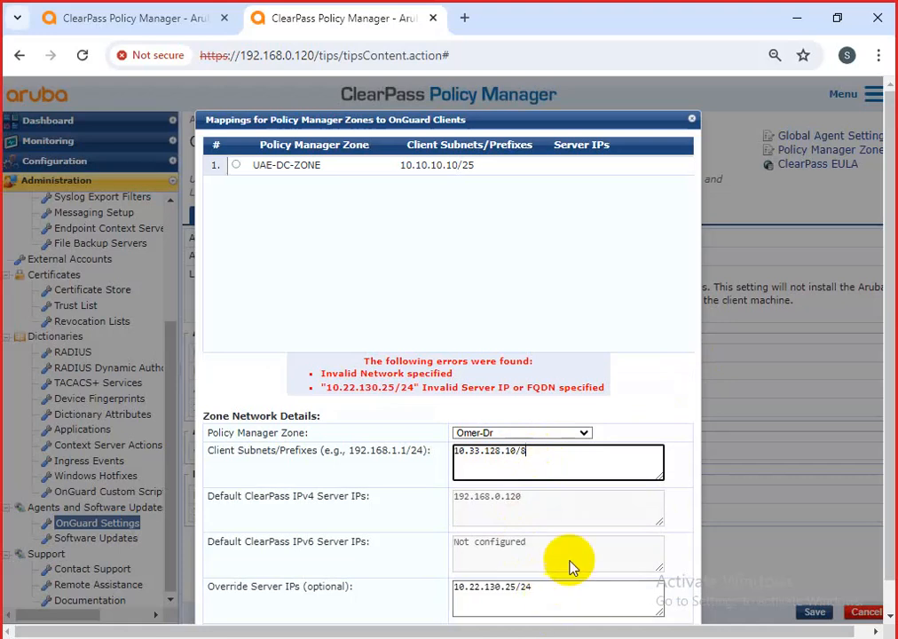
scroll(571, 567, down, 1)
click(600, 609)
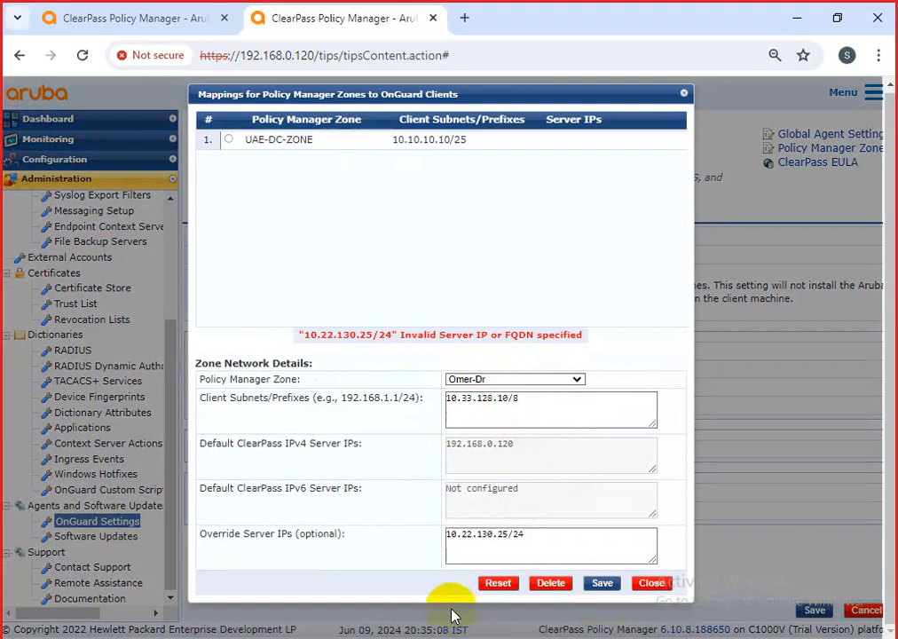
Change the mapping's client subnet to 10.33.128.0/8 and its override server IP to 10.22.130.1/24, and try to save it
drag(547, 407, 499, 404)
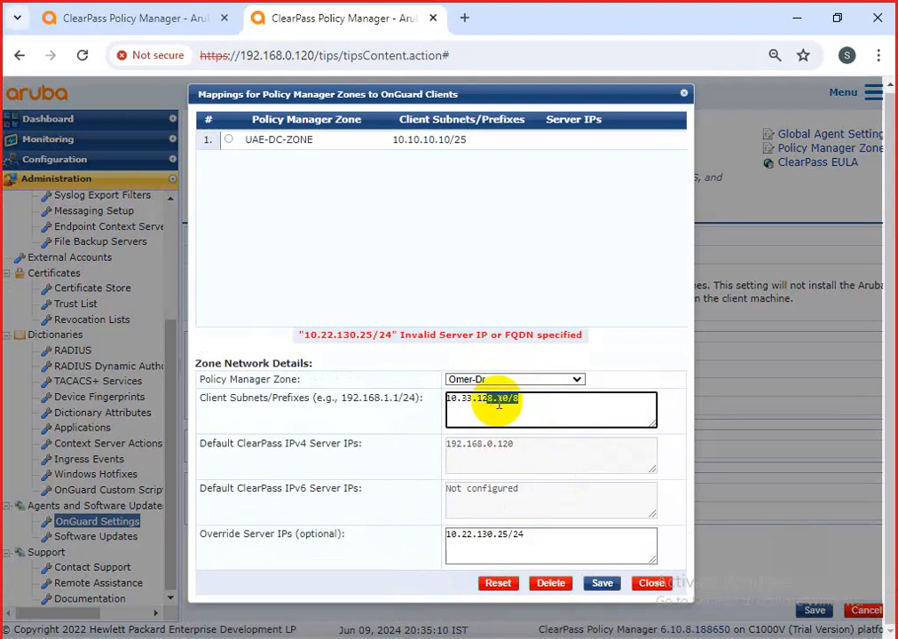
click(510, 398)
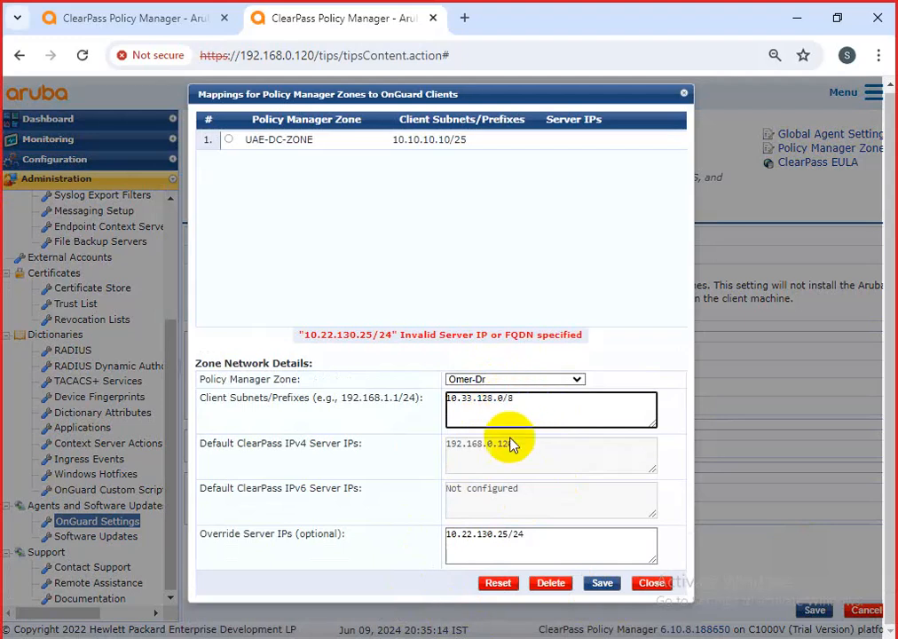
click(515, 536)
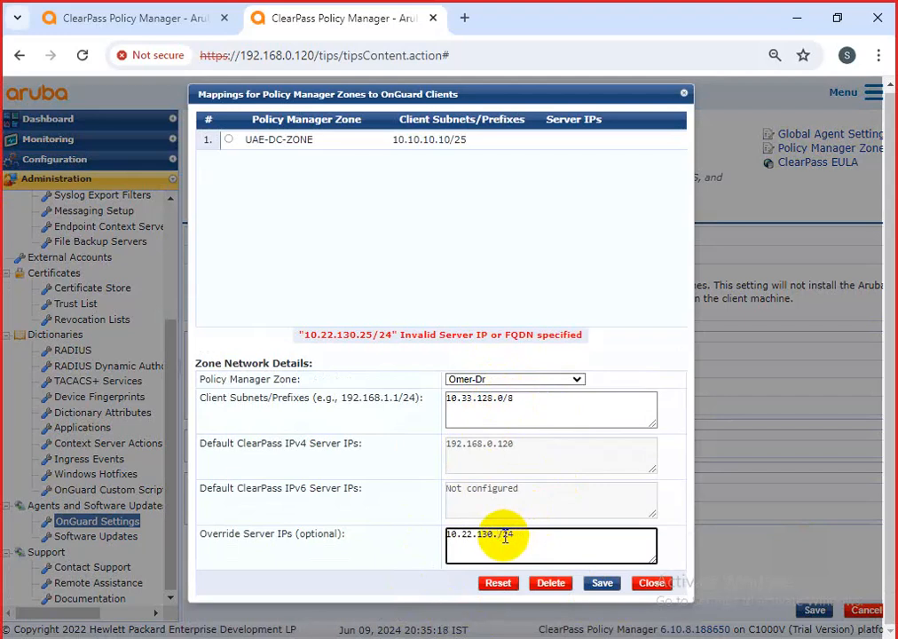
click(600, 583)
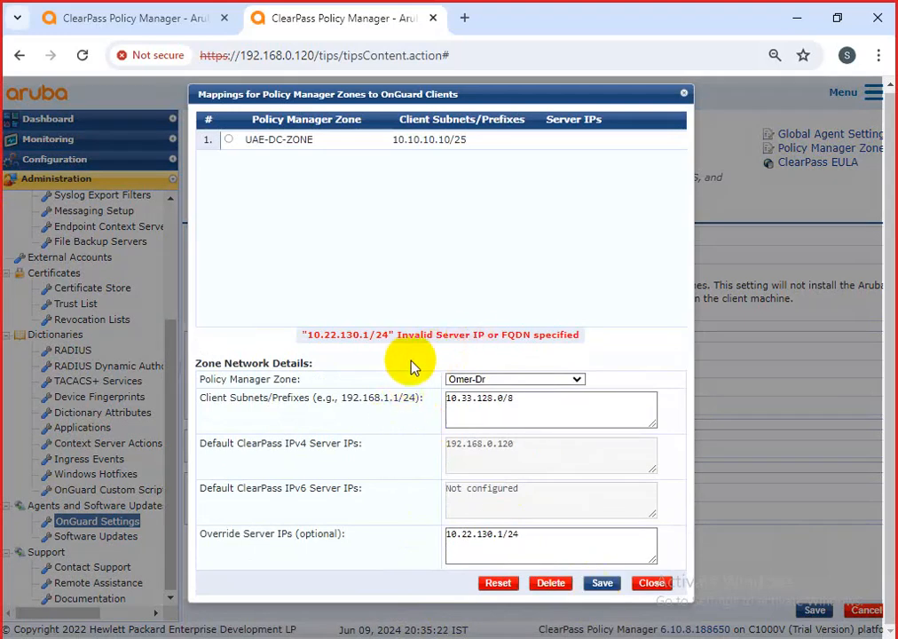
Replace the mapping's client subnet with 192.168.0.120, try to save it, and examine the validation errors
drag(309, 335, 361, 333)
drag(529, 392, 452, 398)
key(BackSpace)
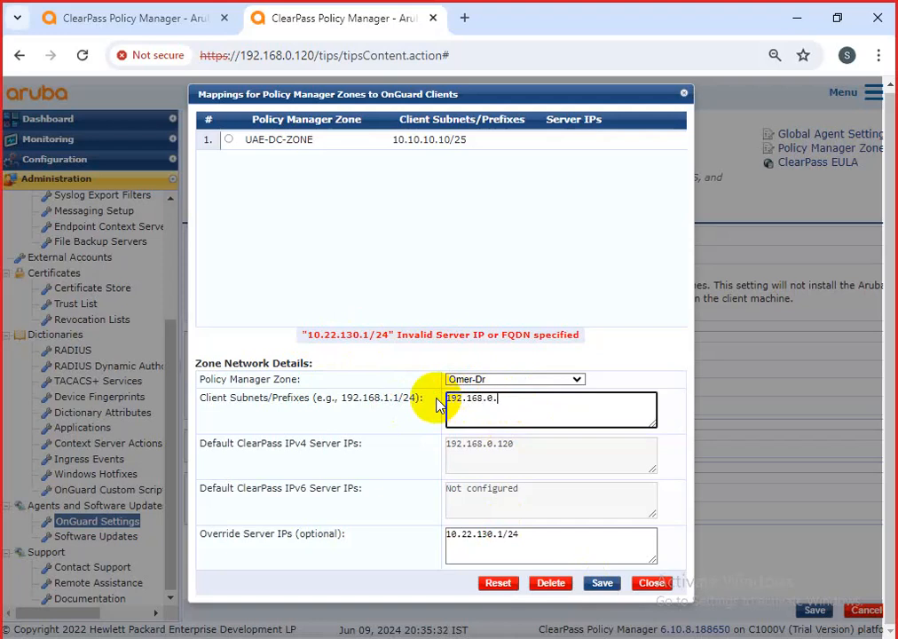
click(597, 583)
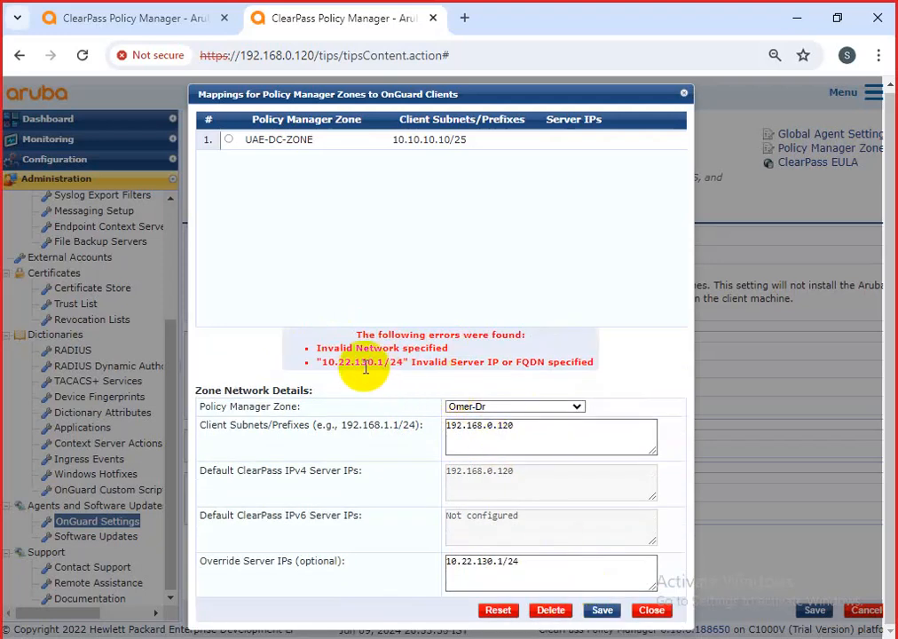
drag(321, 362, 589, 364)
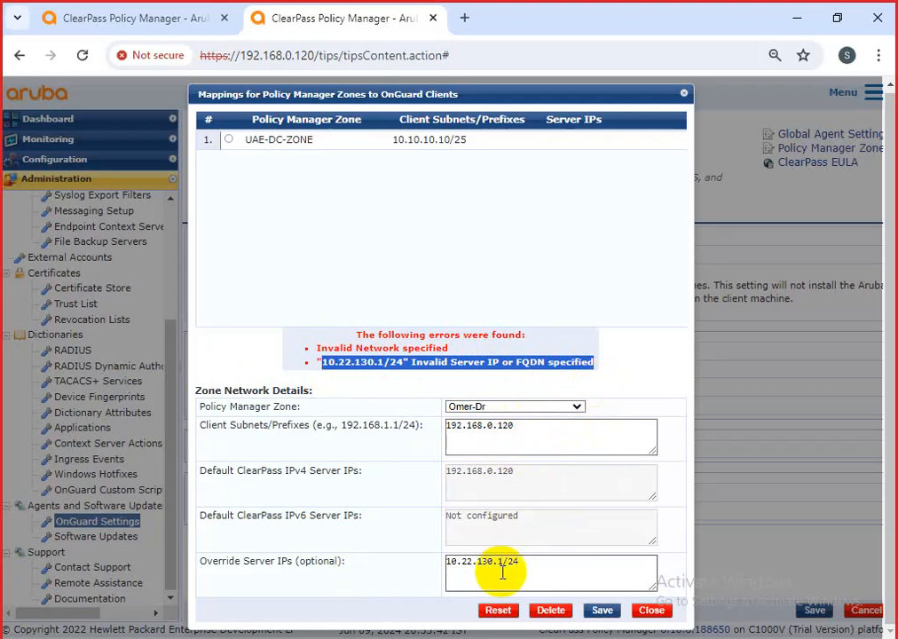
click(543, 569)
click(470, 427)
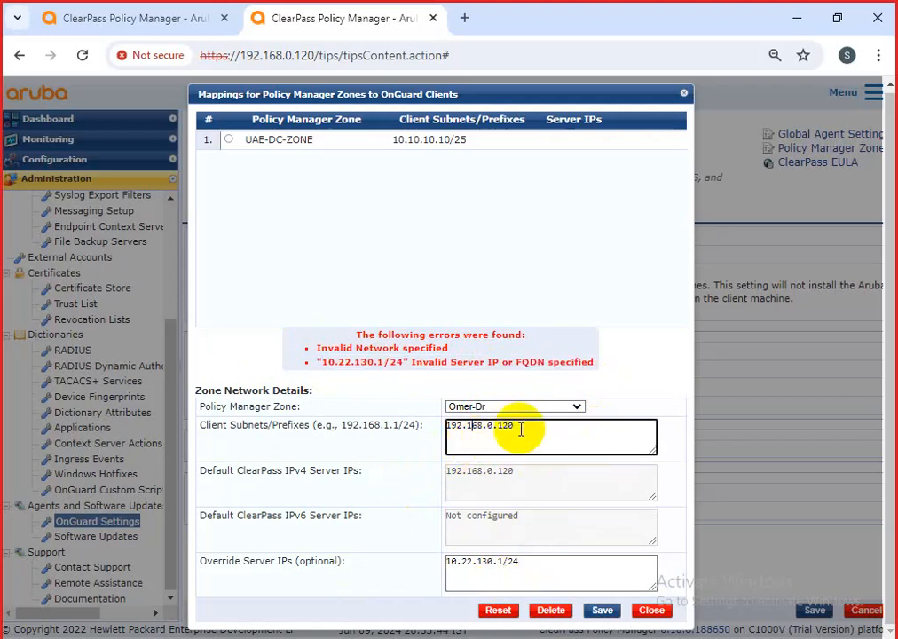
drag(200, 426, 473, 428)
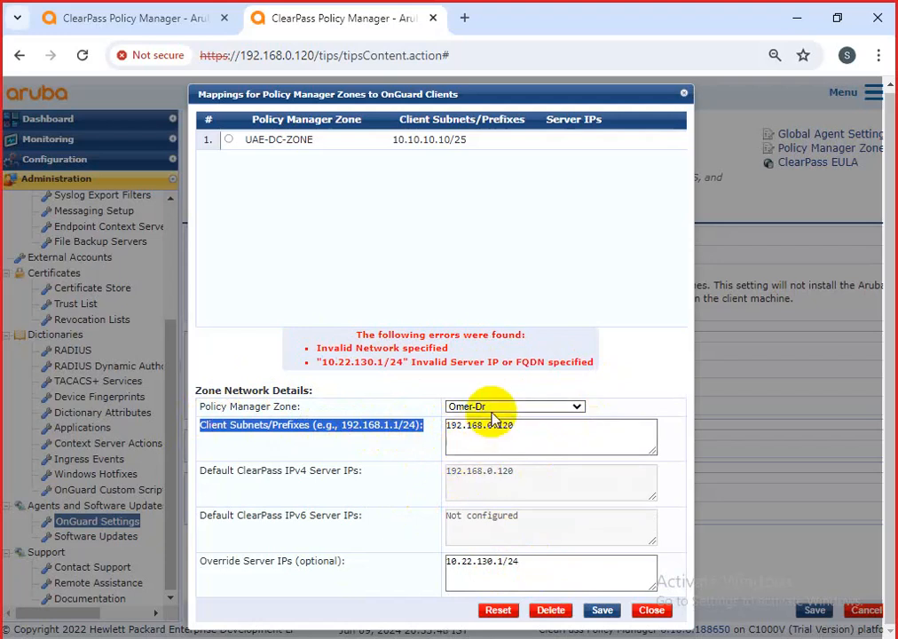
click(230, 141)
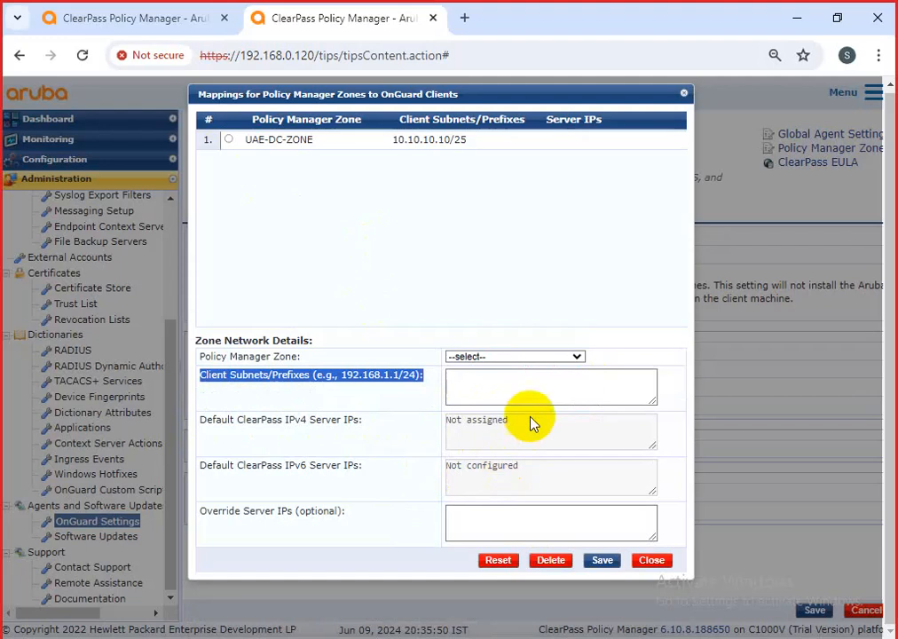
click(508, 357)
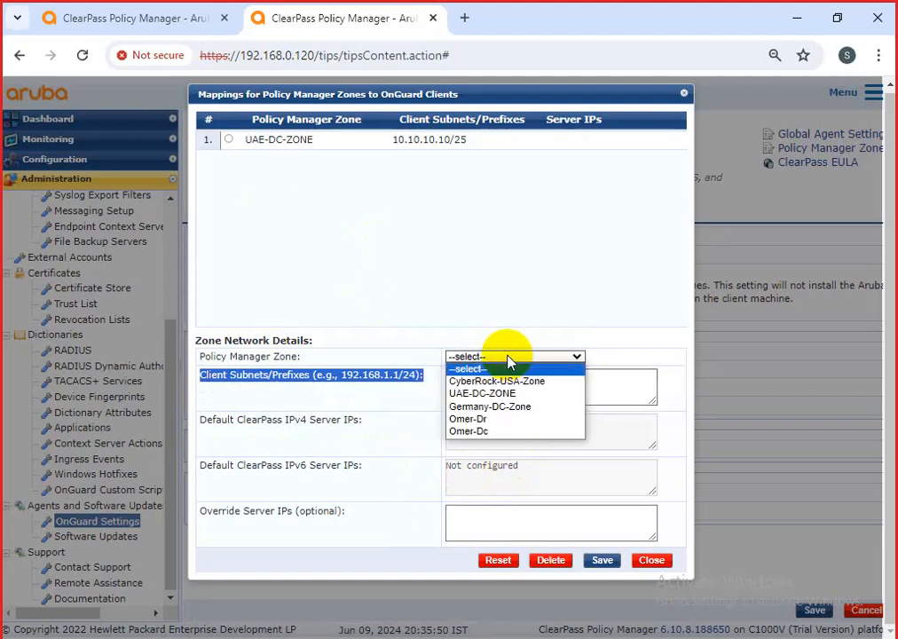
click(478, 419)
click(481, 390)
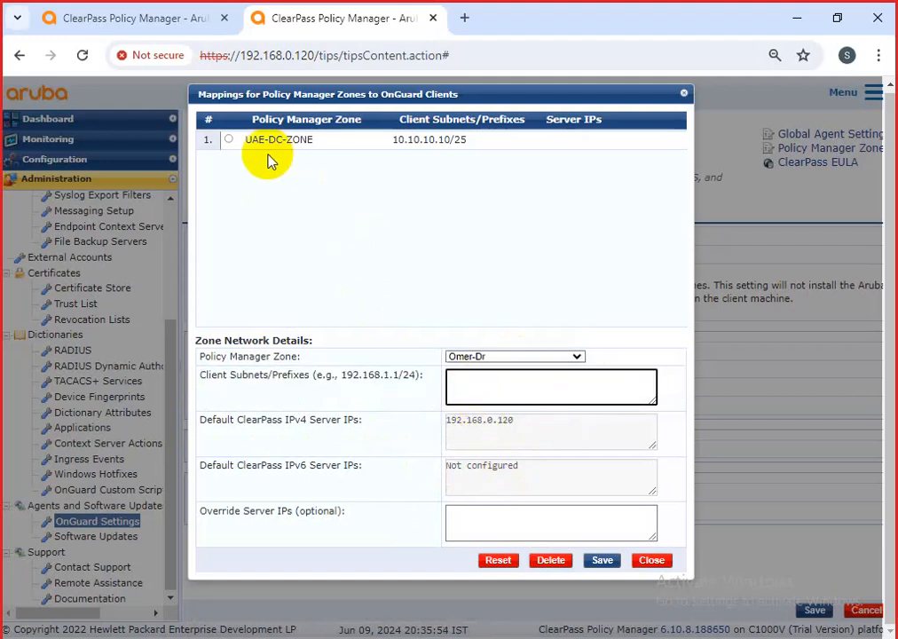
Delete the existing UAE-DC-ZONE mapping for client subnet 10.10.10.10/25
click(229, 141)
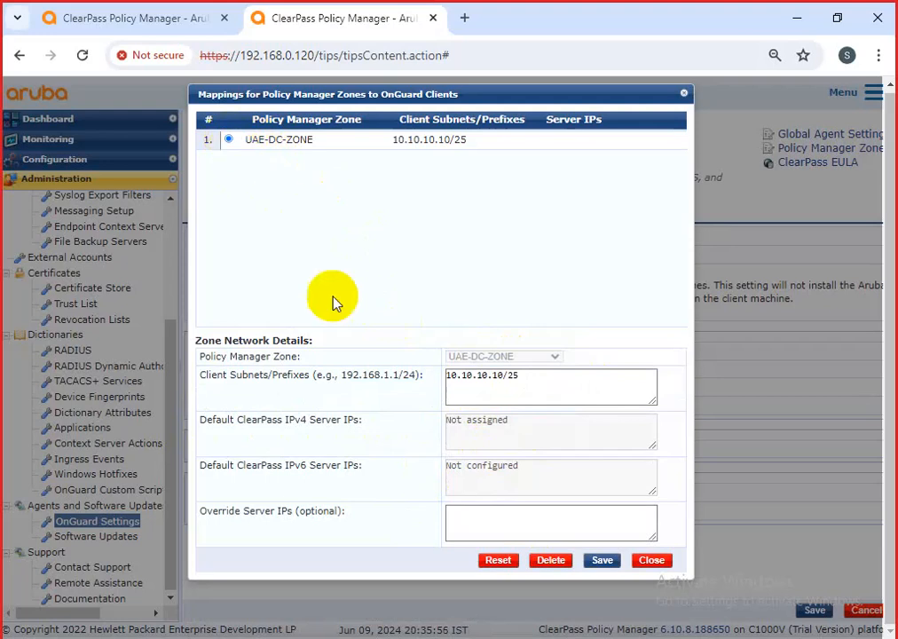
click(544, 562)
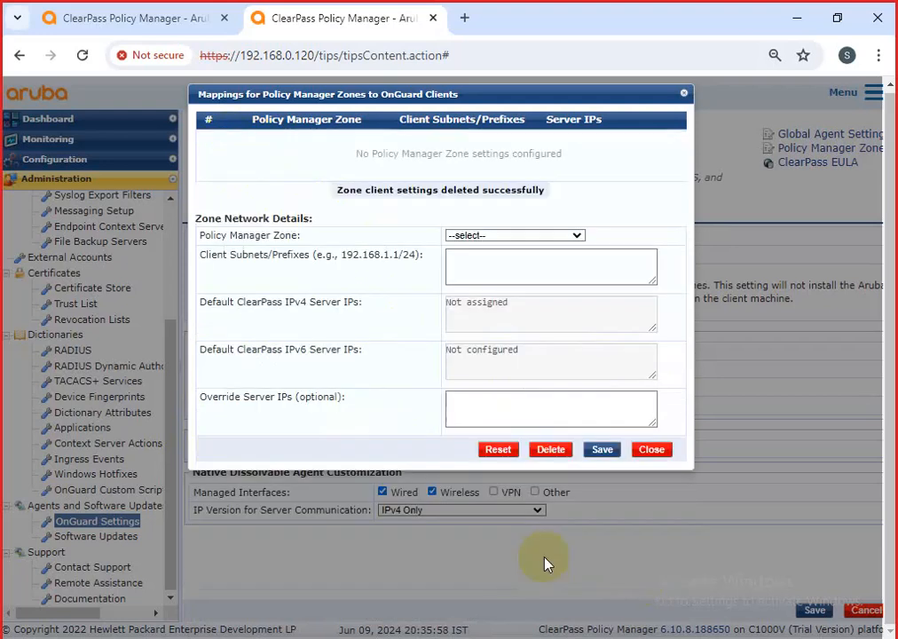
Try to save an Omer-Dr mapping with client subnet 192.168.100.250/24 and override server IP 10.22.22.22/24, and close the mappings dialog
click(490, 235)
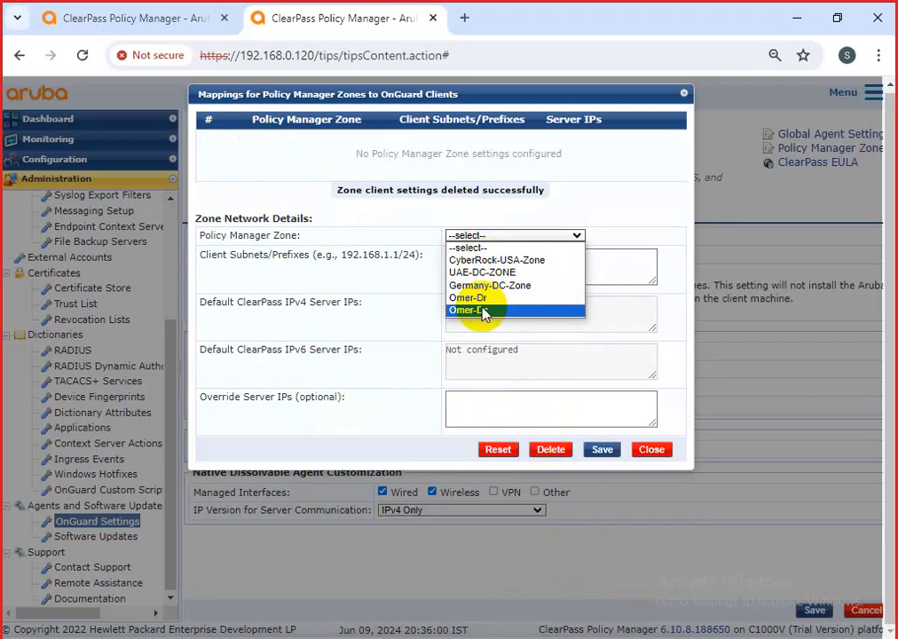
click(484, 310)
click(484, 272)
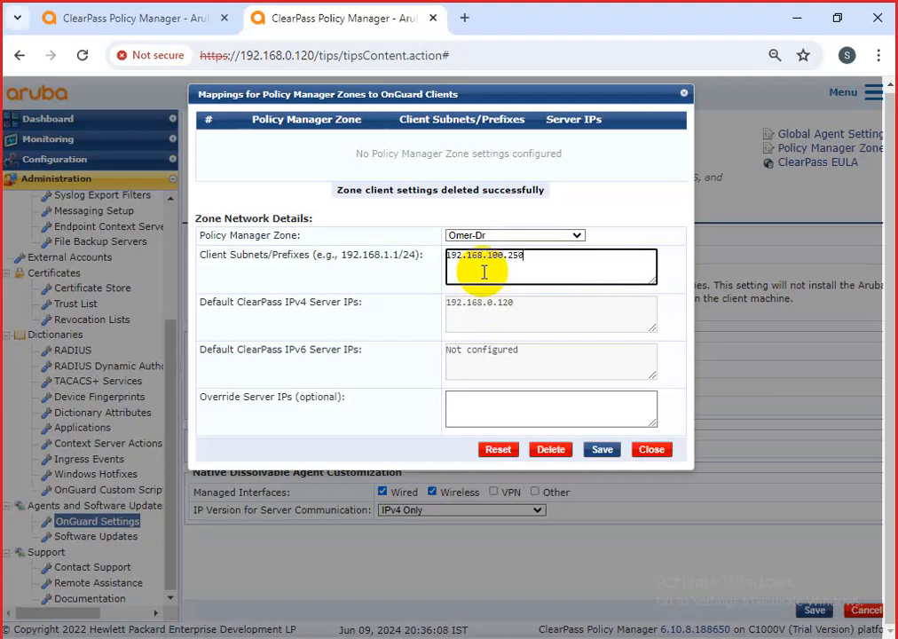
click(497, 411)
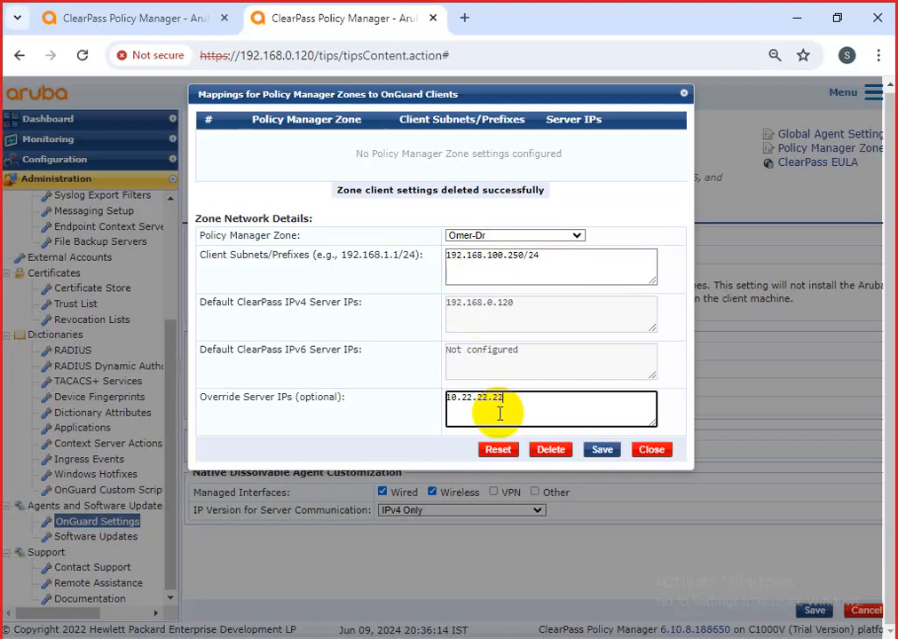
text(10.22.22.22/24)
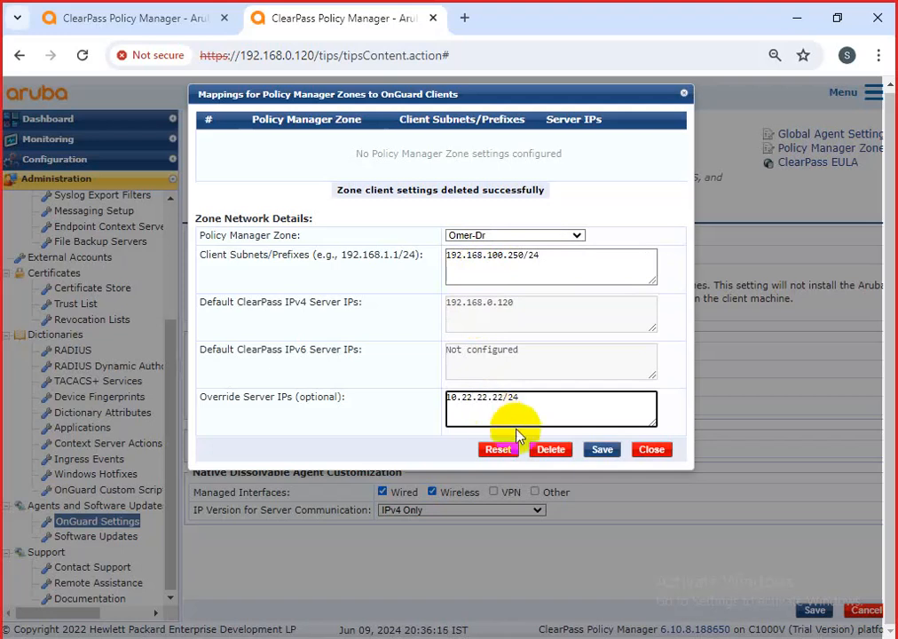
click(593, 450)
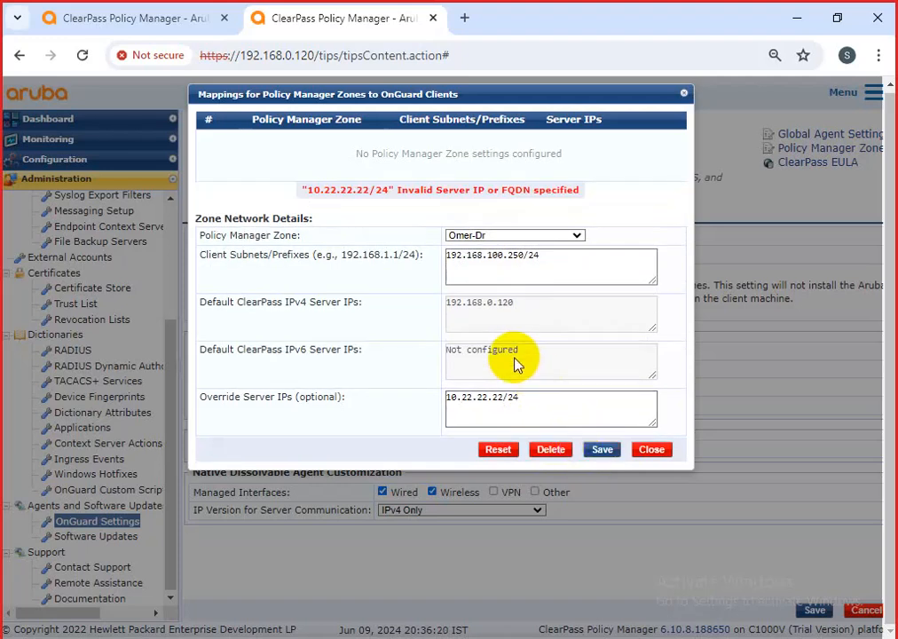
click(652, 451)
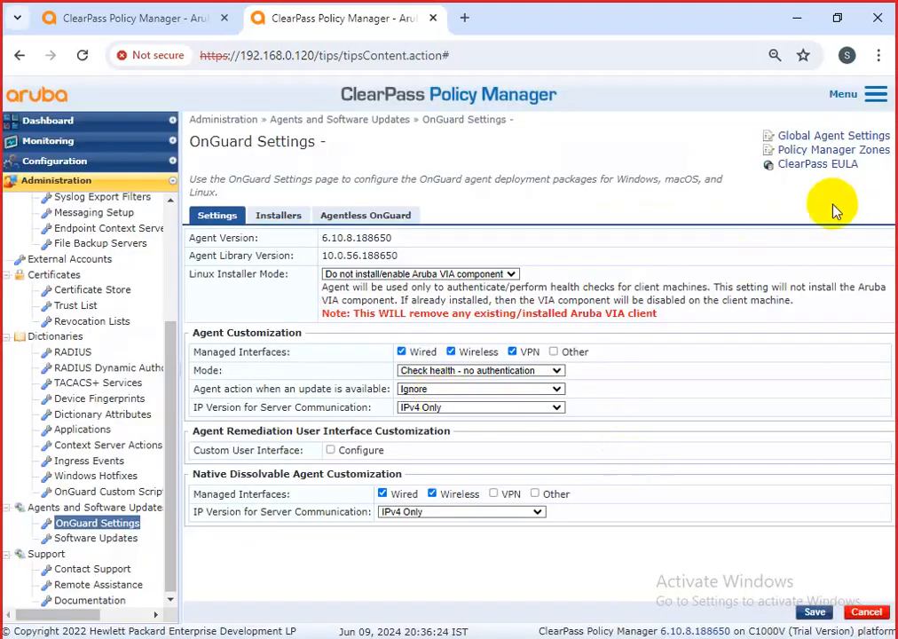
Open the CyberRock-LAB server's system settings from Server Configuration and check its FQDN field
scroll(128, 244, up, 4)
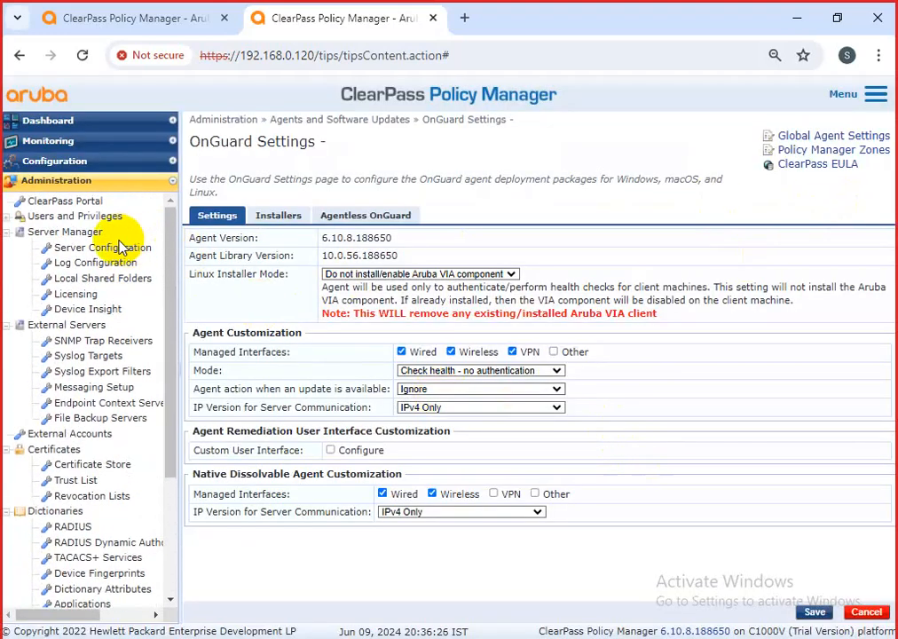
click(115, 246)
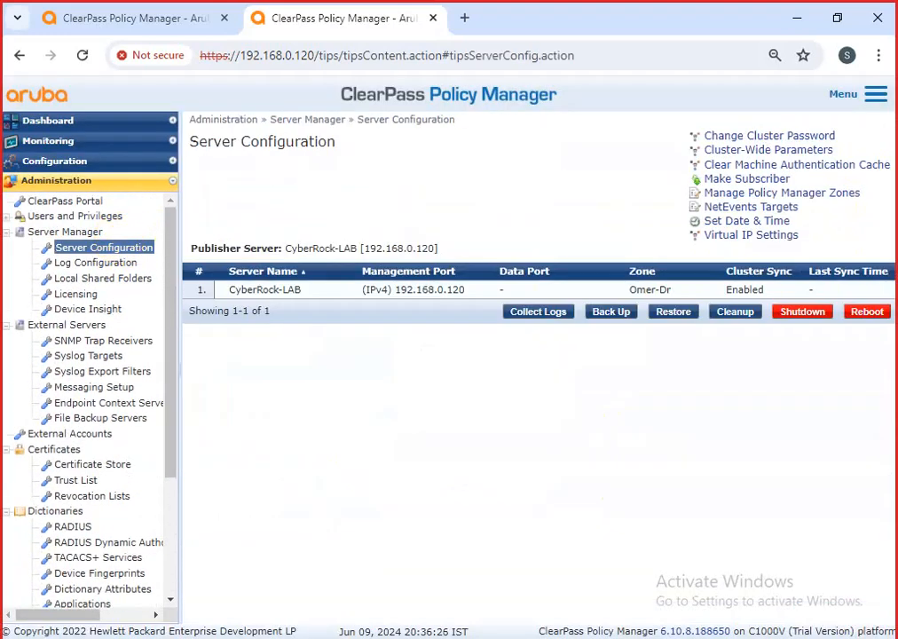
click(638, 295)
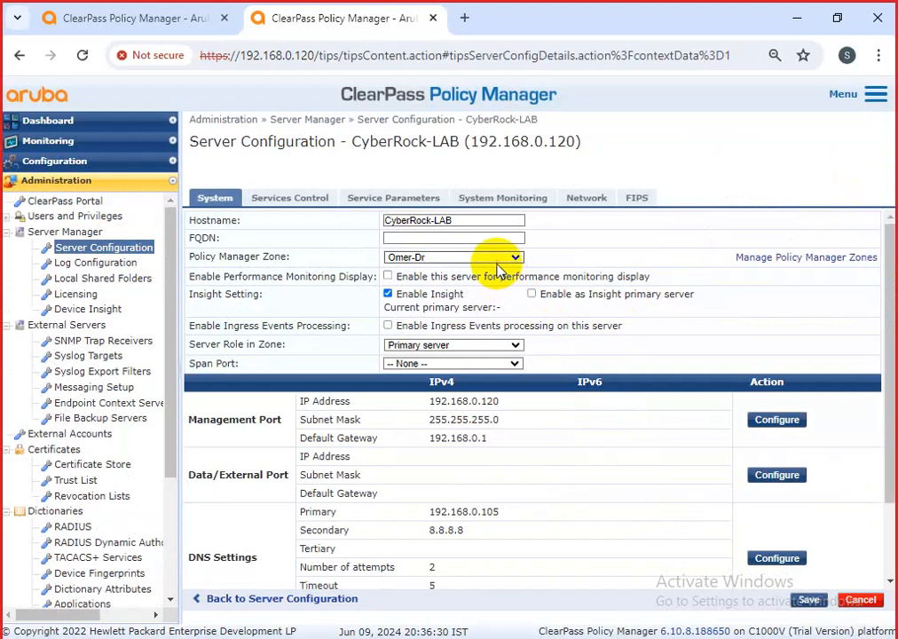
click(449, 238)
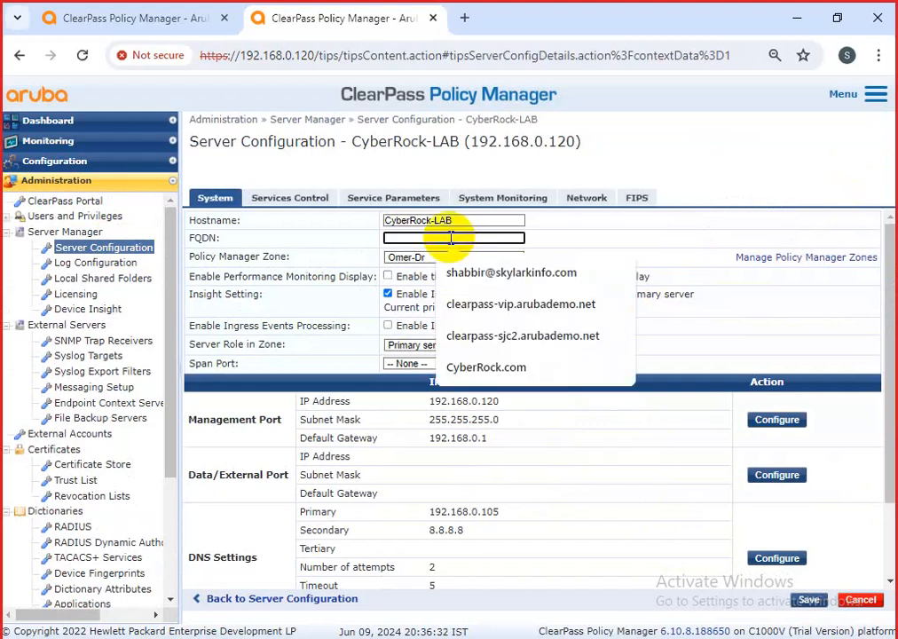
click(580, 249)
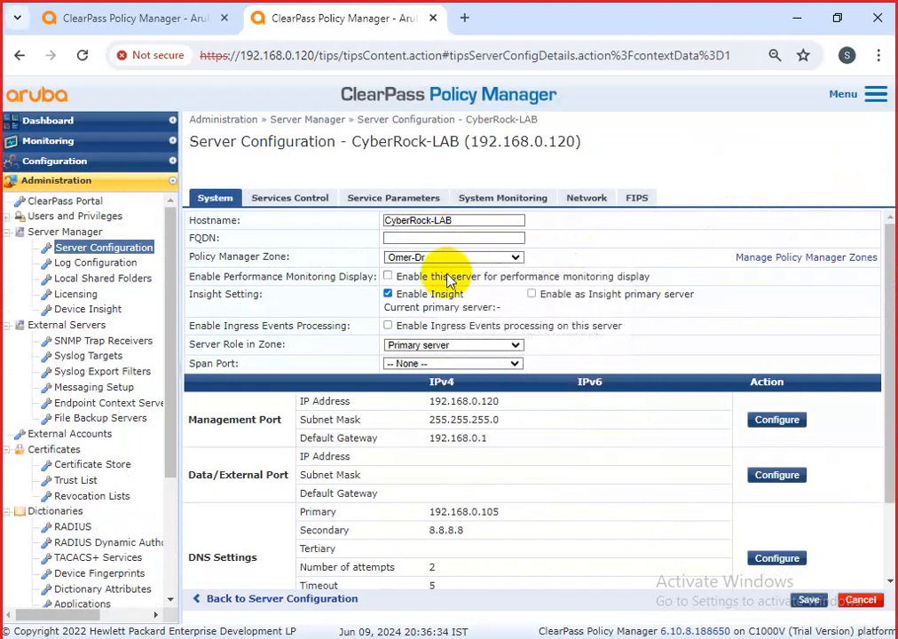
Review the list of Policy Manager zones for the server and close it without saving
click(772, 256)
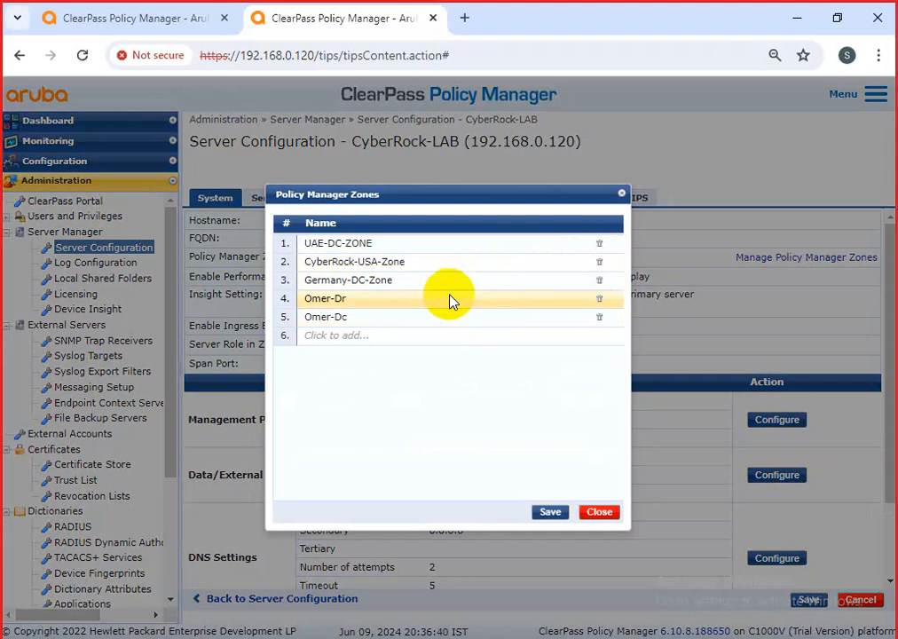
click(437, 263)
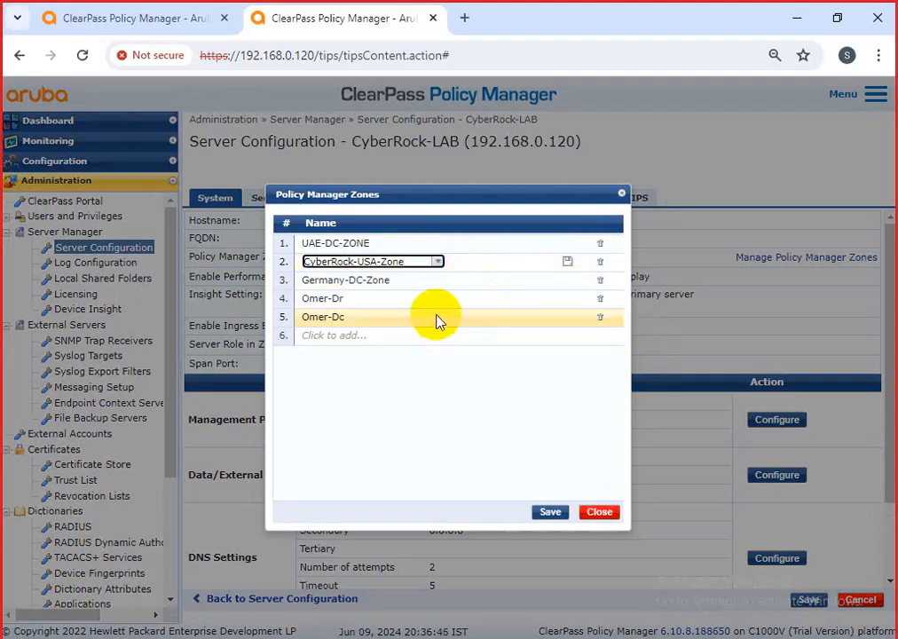
click(436, 337)
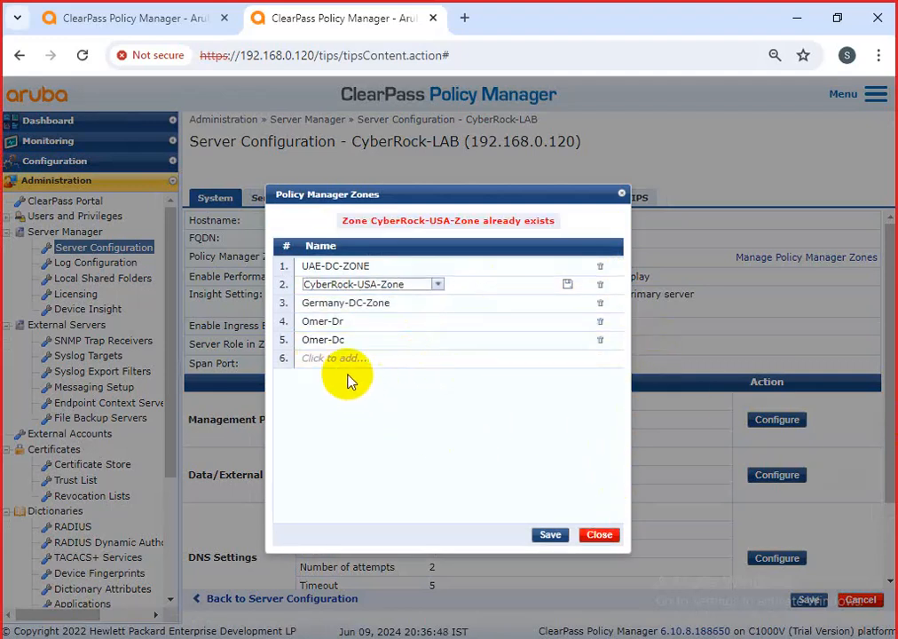
click(602, 536)
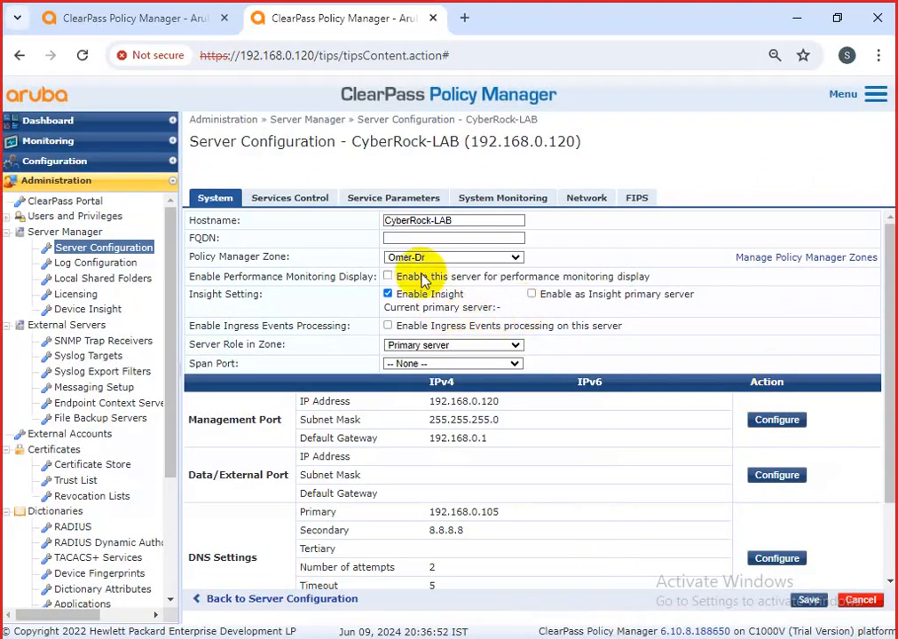
Set the server's FQDN to clearpass-vip.arubademo.net and save the server details
click(402, 238)
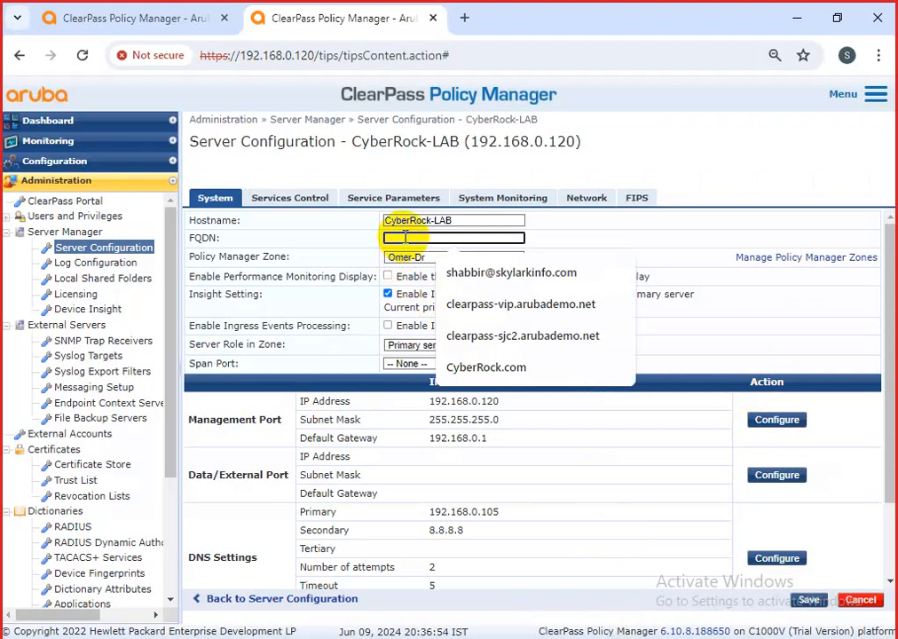
click(473, 305)
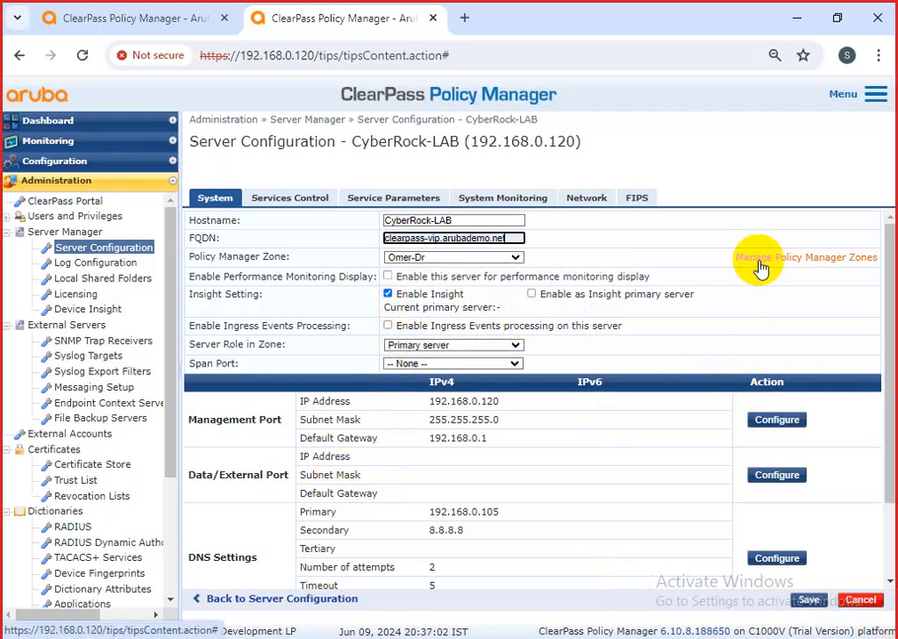
click(585, 199)
click(809, 600)
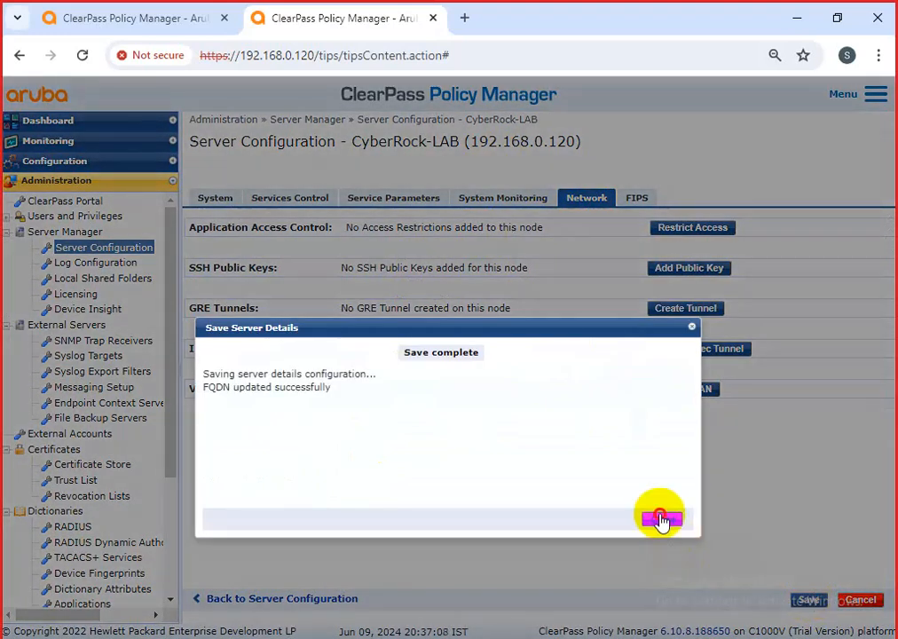
click(661, 520)
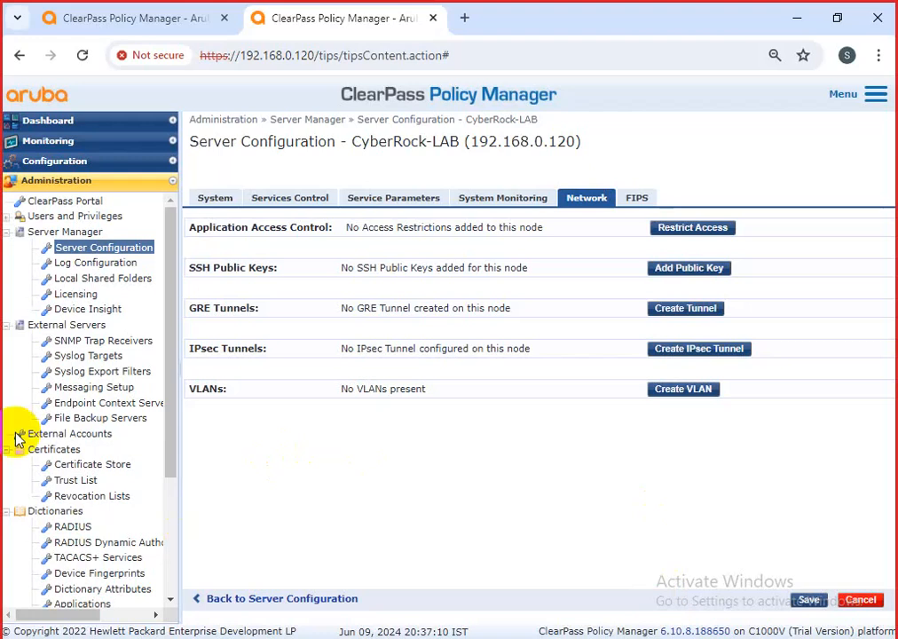
Return to OnGuard Settings and open the mappings for Policy Manager zones to OnGuard clients
scroll(60, 541, down, 3)
click(96, 522)
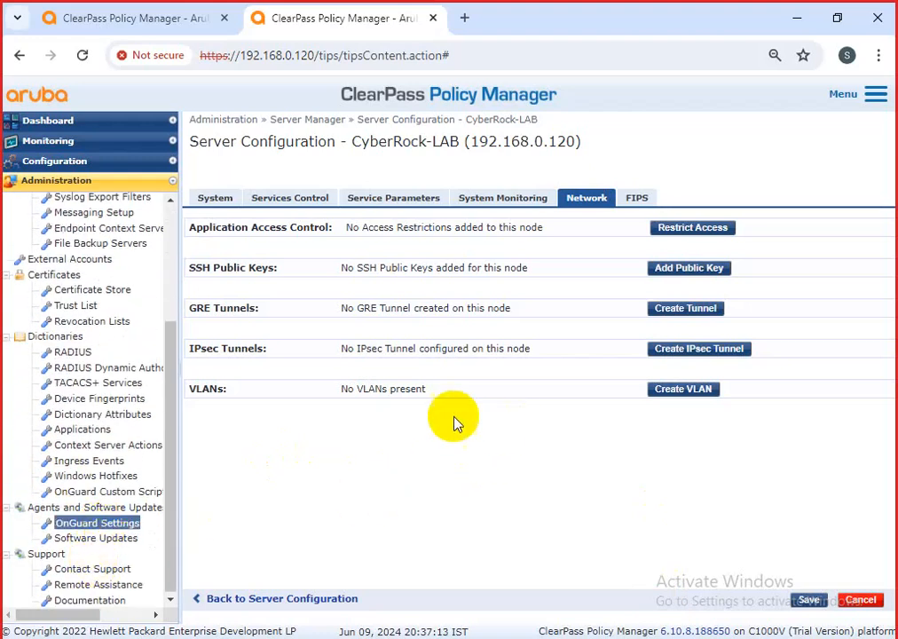
click(84, 524)
click(796, 156)
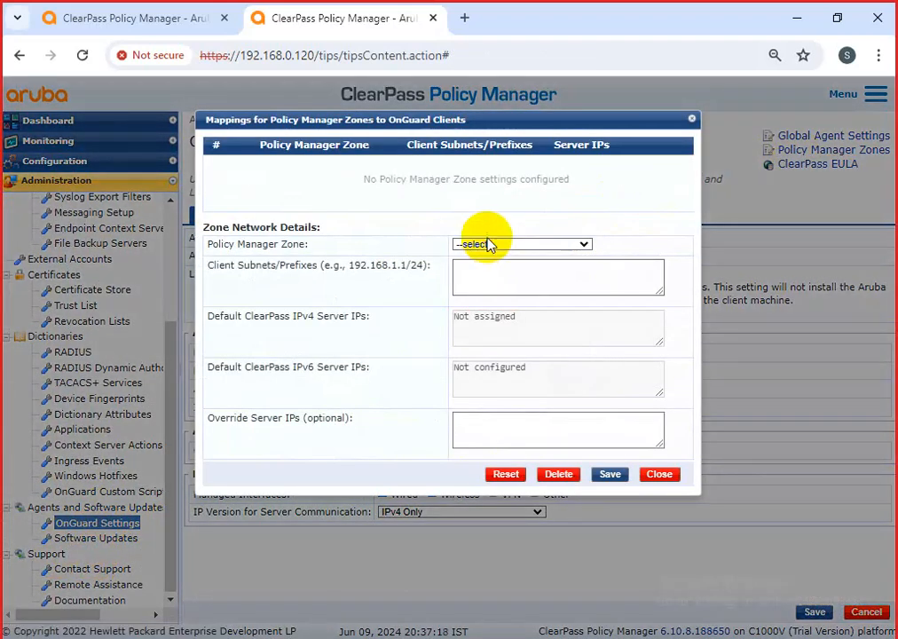
Try to save an Omer-Dr mapping with client subnet 192.168.10.1/24 and override server IP 192.168.20.1/24
click(486, 244)
click(479, 310)
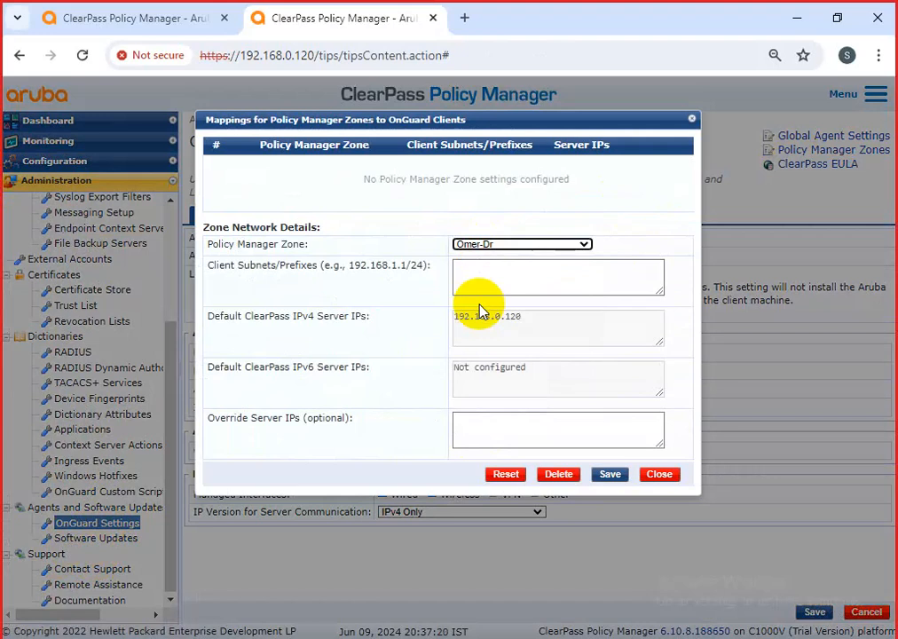
click(473, 272)
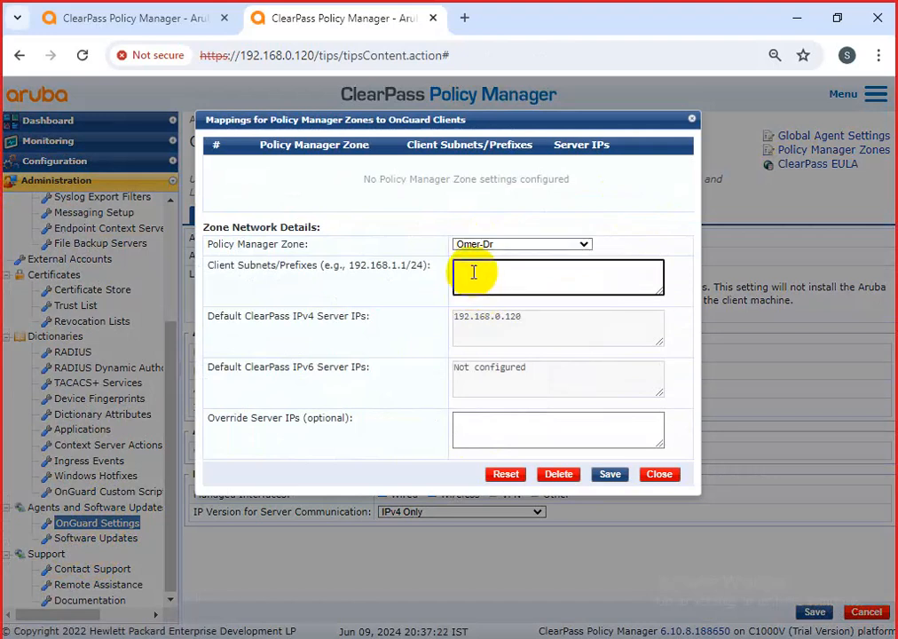
right_click(429, 277)
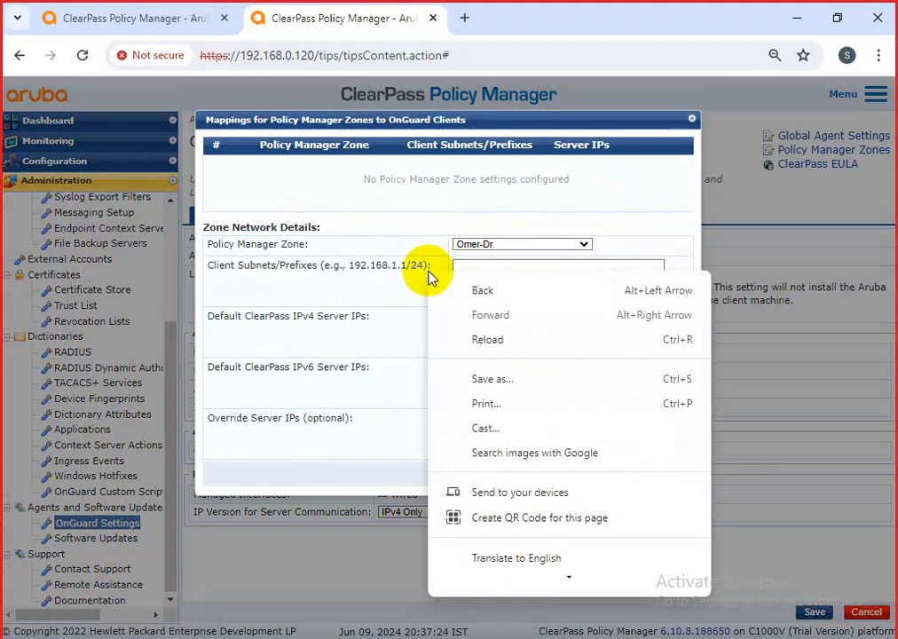
click(402, 334)
click(485, 284)
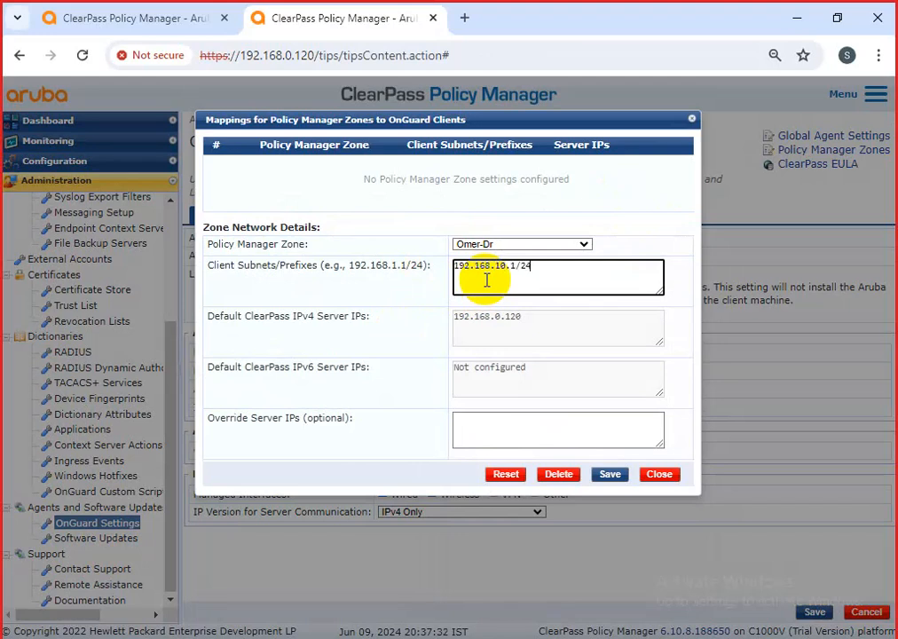
click(458, 424)
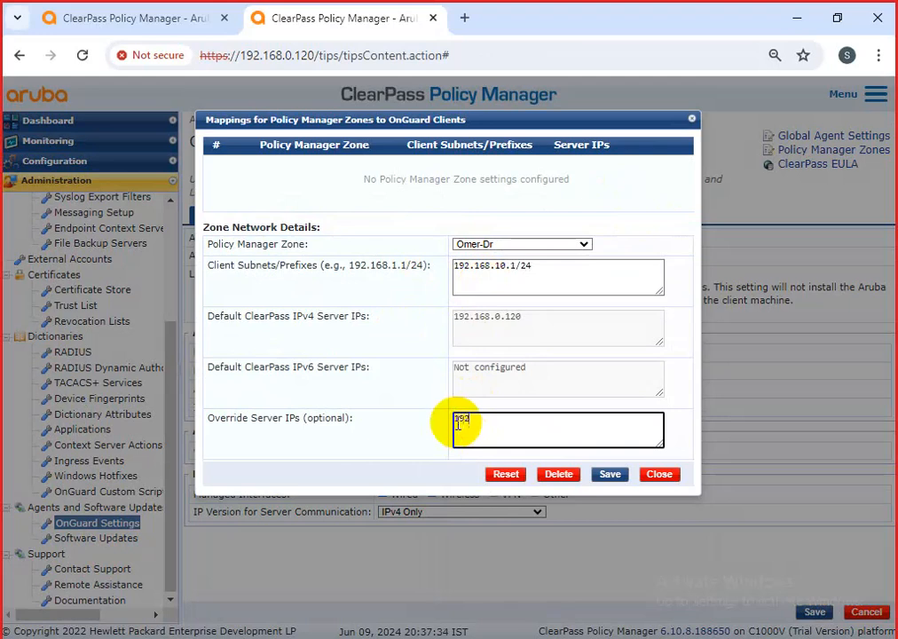
text(192.168.20.1/24)
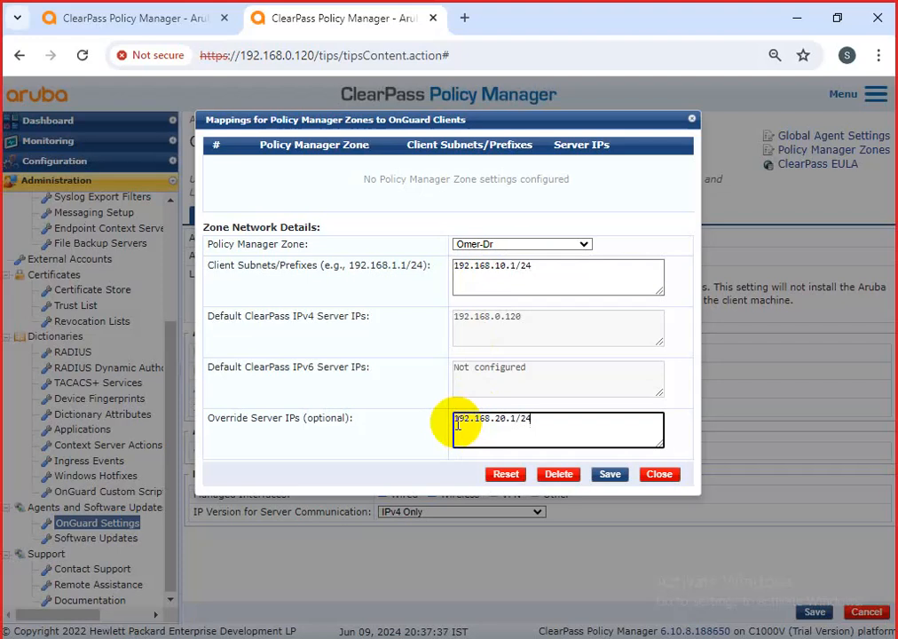
click(600, 476)
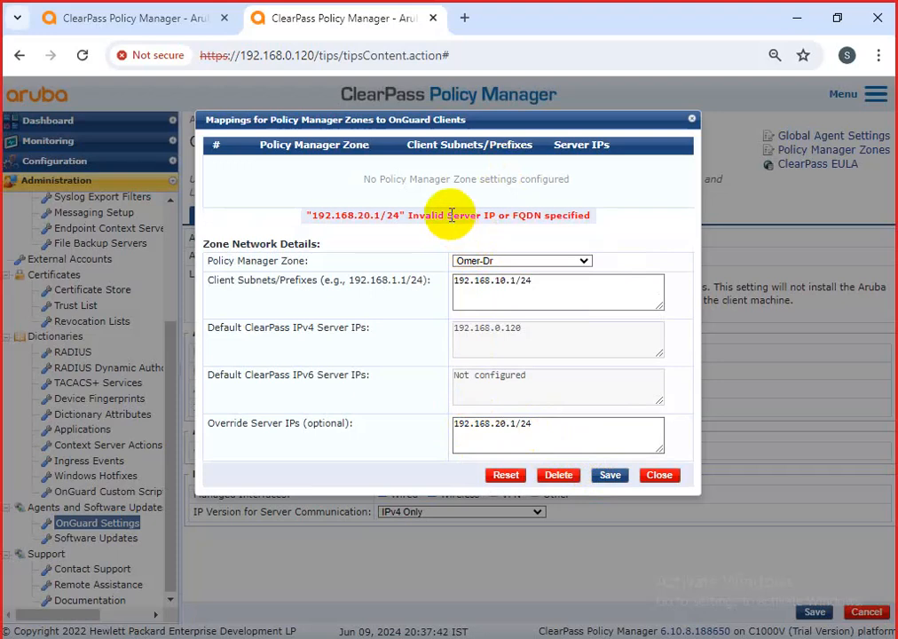
Examine the server IP error, change the override server IP to 192.168.2.1/24, and select the whole entry for replacement
drag(447, 216, 504, 216)
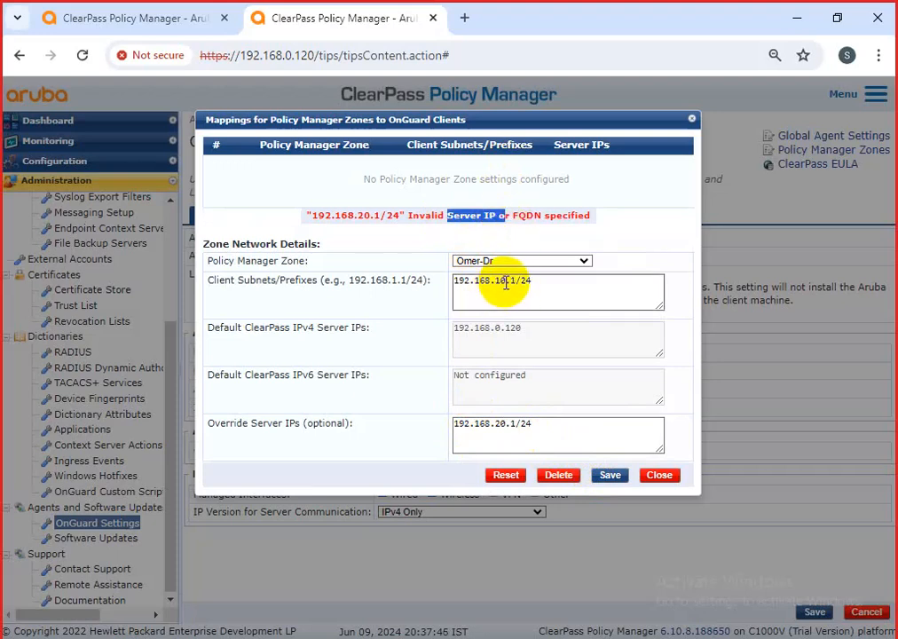
click(524, 421)
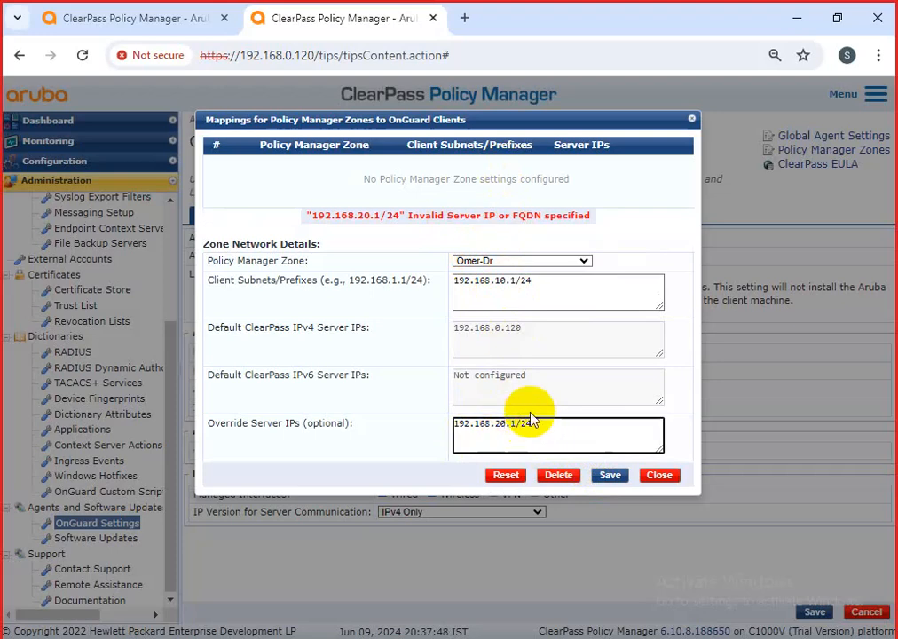
key(BackSpace)
drag(536, 426, 423, 431)
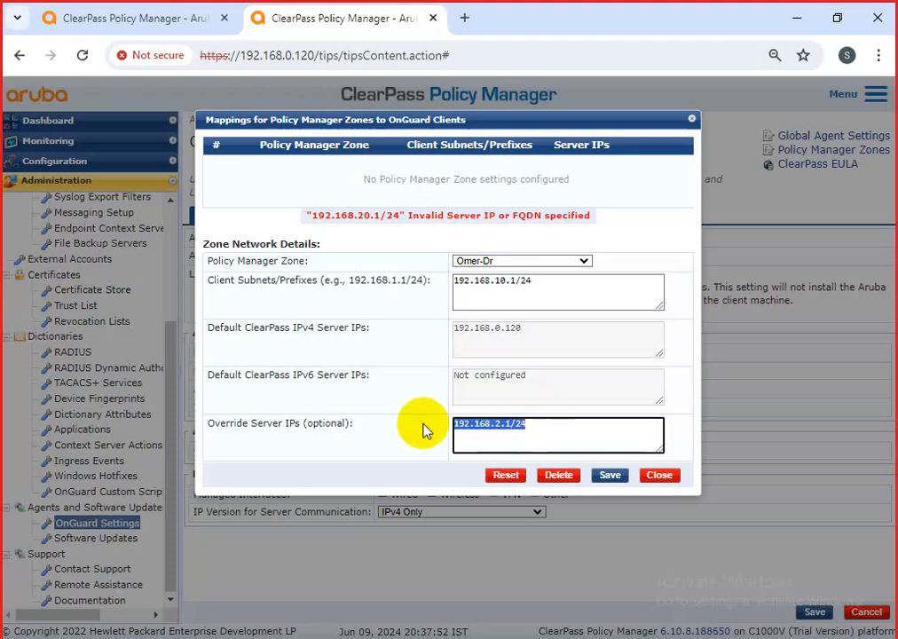
Clear the override server IPs, save the Omer-Dr zone mapping for client subnet 192.168.10.1/24, and close the zone mappings
key(BackSpace)
click(609, 475)
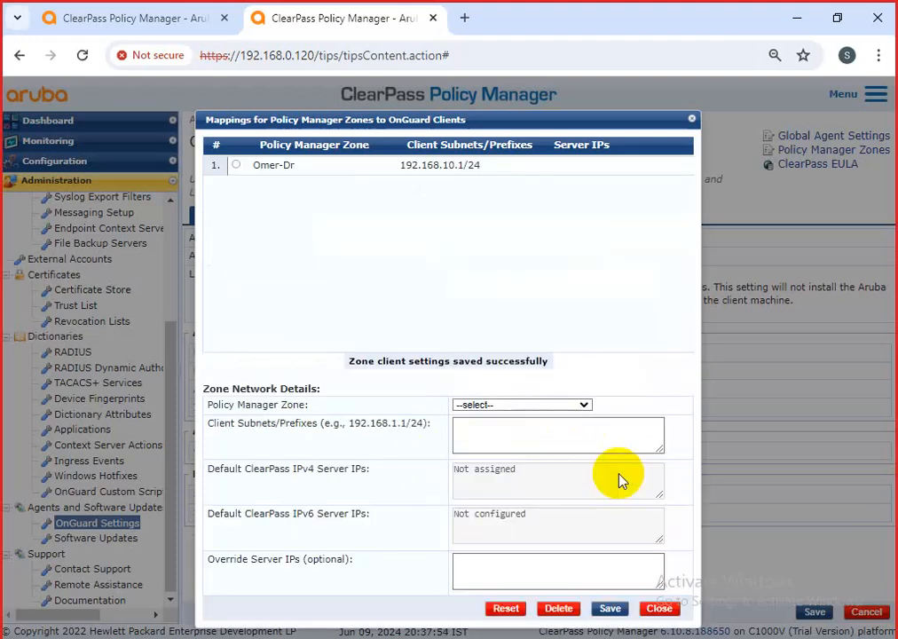
click(236, 166)
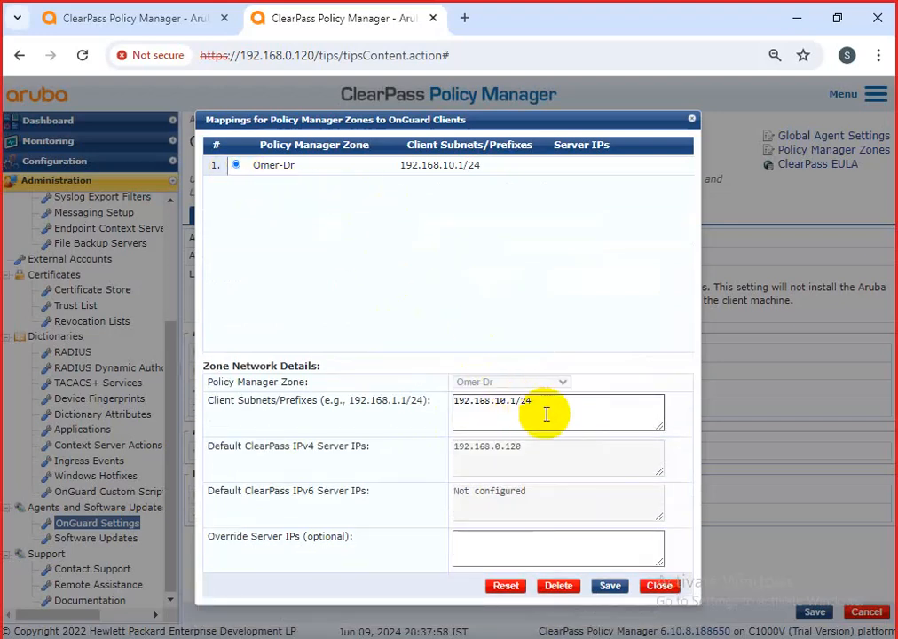
click(465, 551)
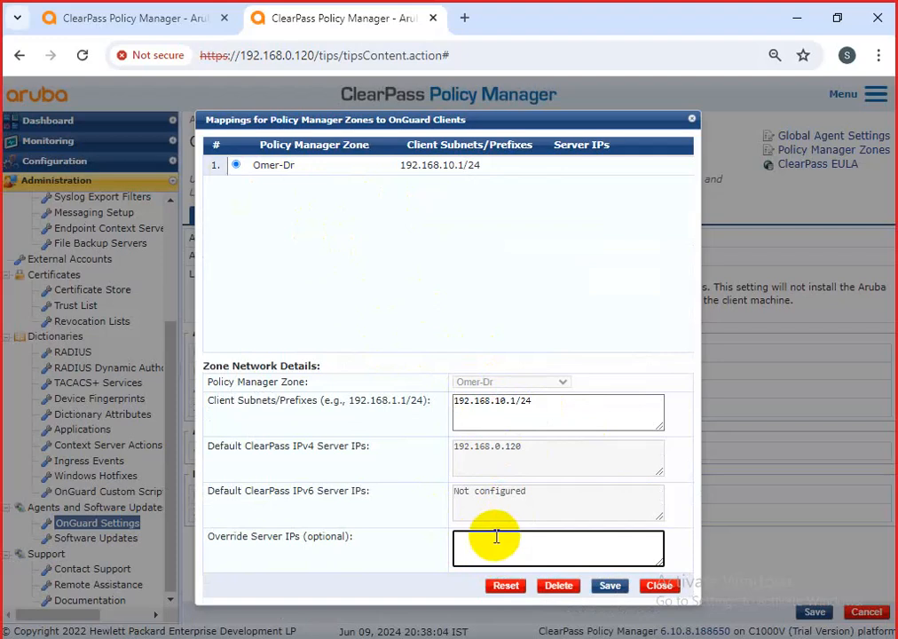
click(580, 589)
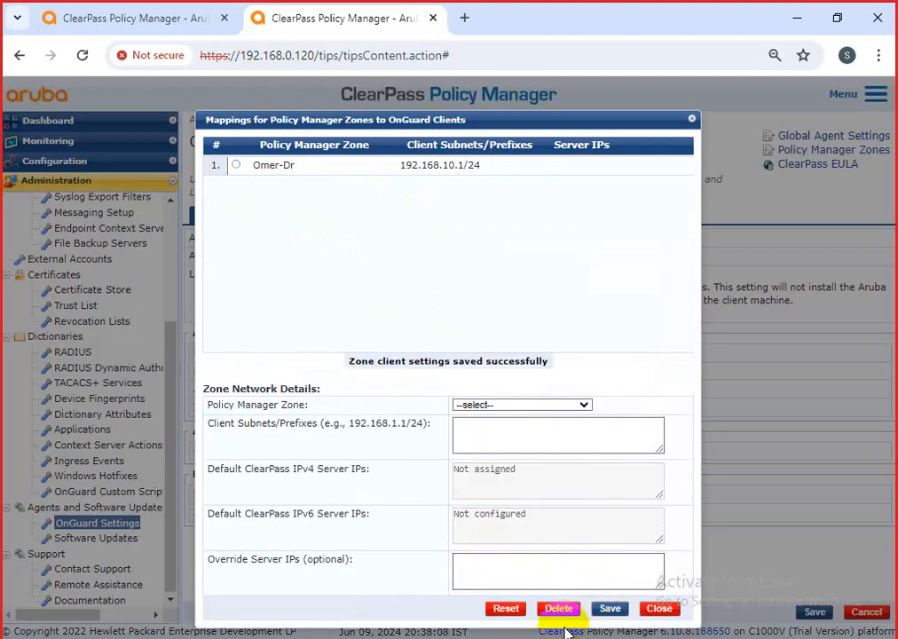
click(660, 610)
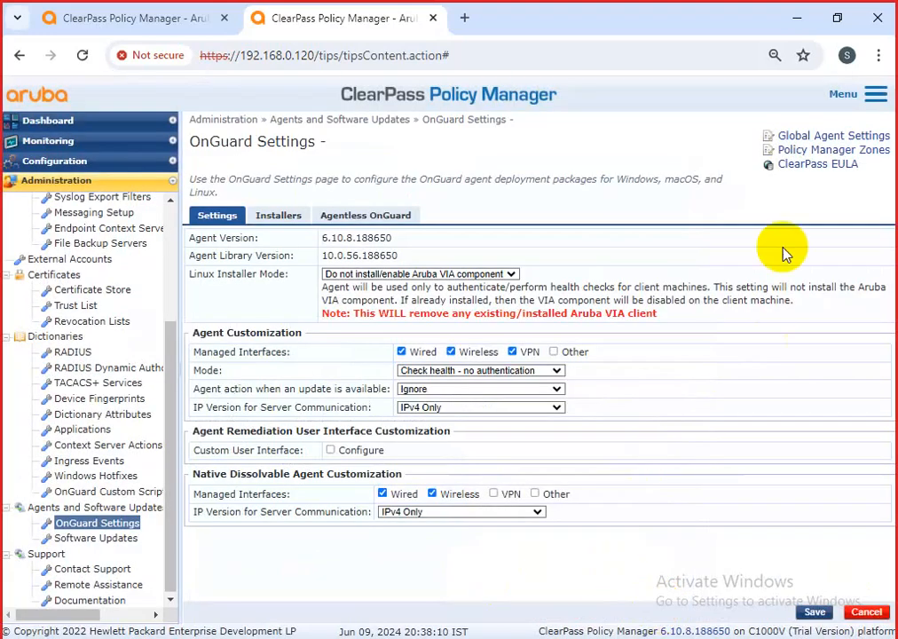
Reopen the Policy Manager zone mappings, review the Omer-Dr entry and resave it with no override server IPs
click(816, 151)
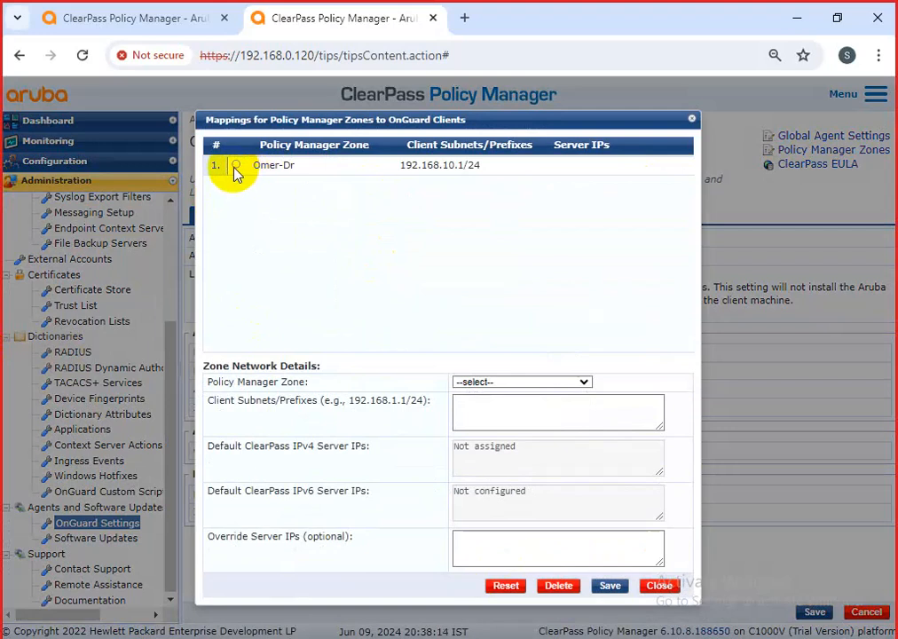
click(235, 167)
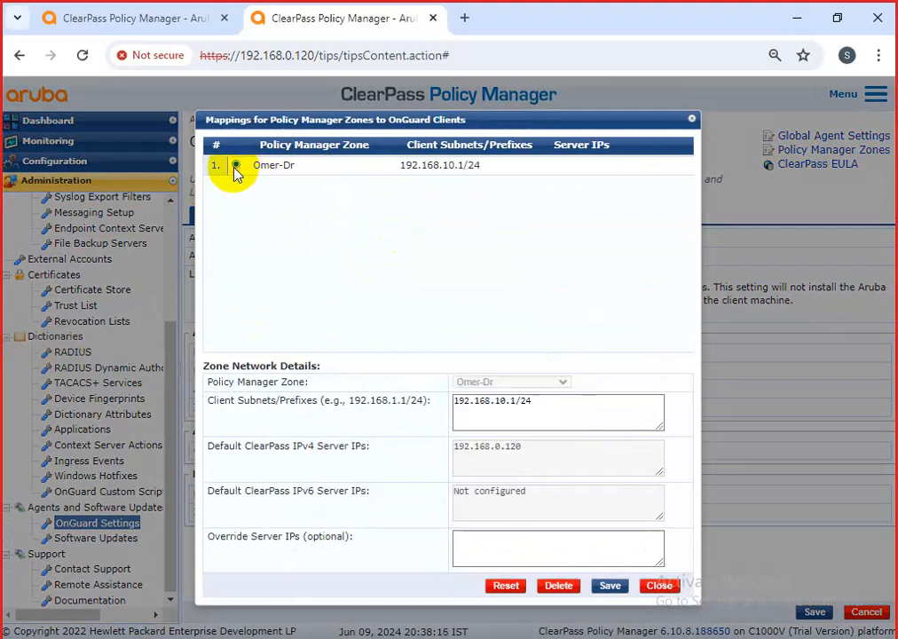
click(510, 554)
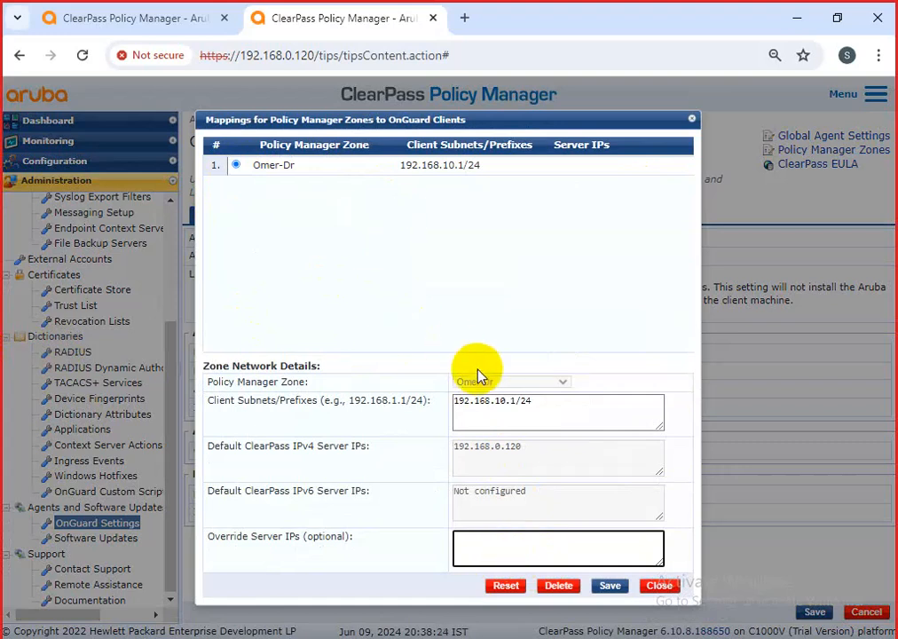
click(615, 587)
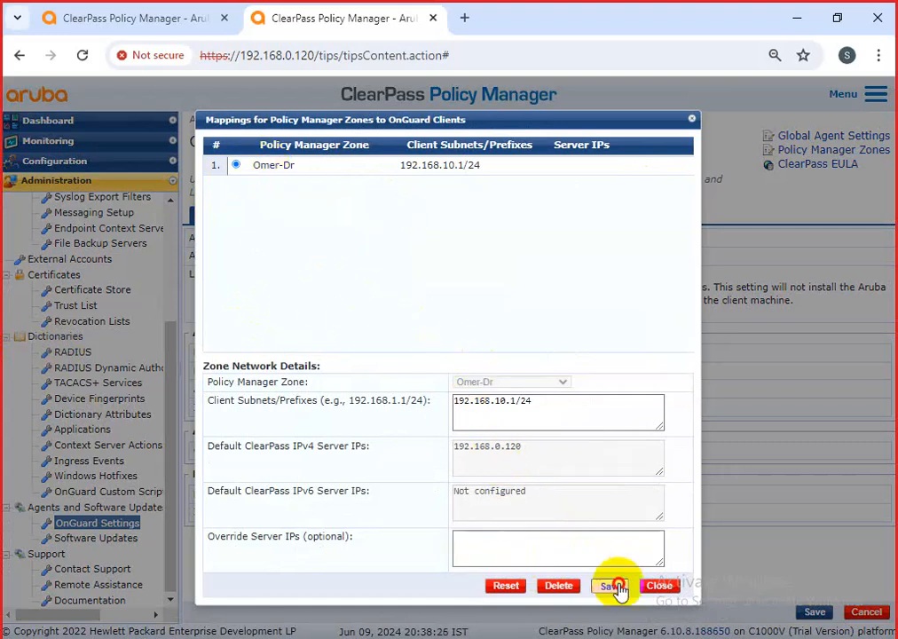
Add and save a zone mapping for Omer-Dc with the client subnet 192.100.100.1/24
click(511, 405)
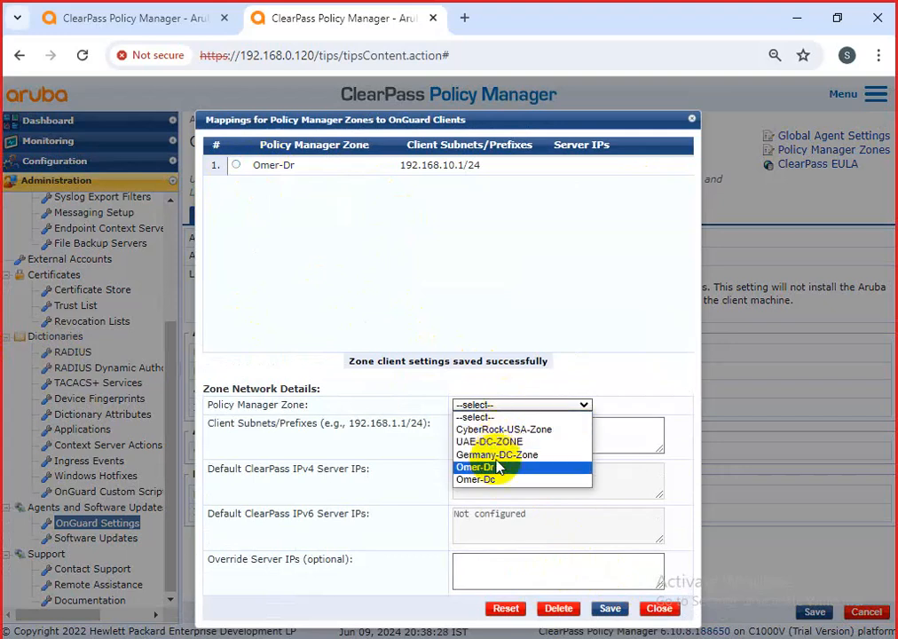
click(493, 479)
click(487, 432)
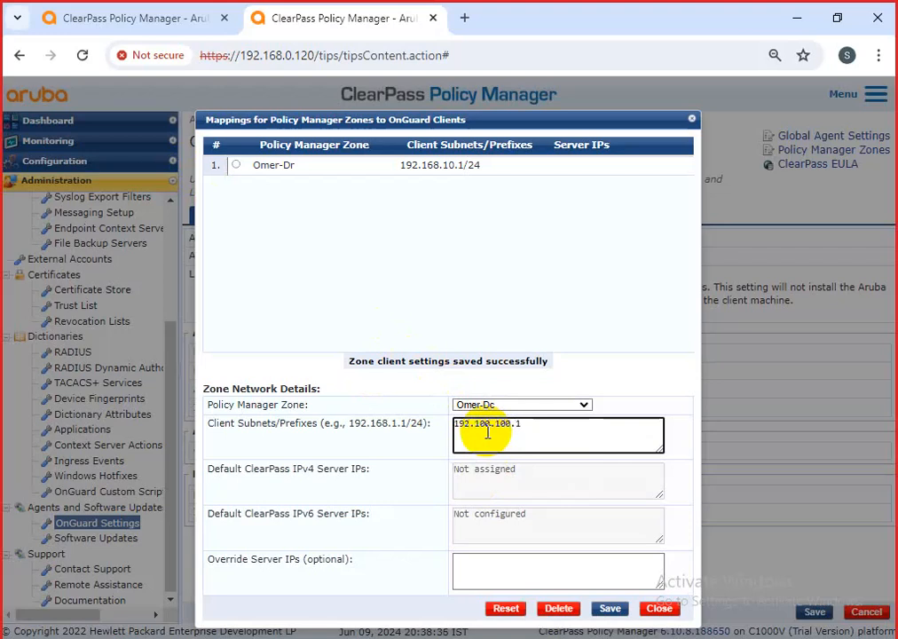
text(192.100.100.1/24)
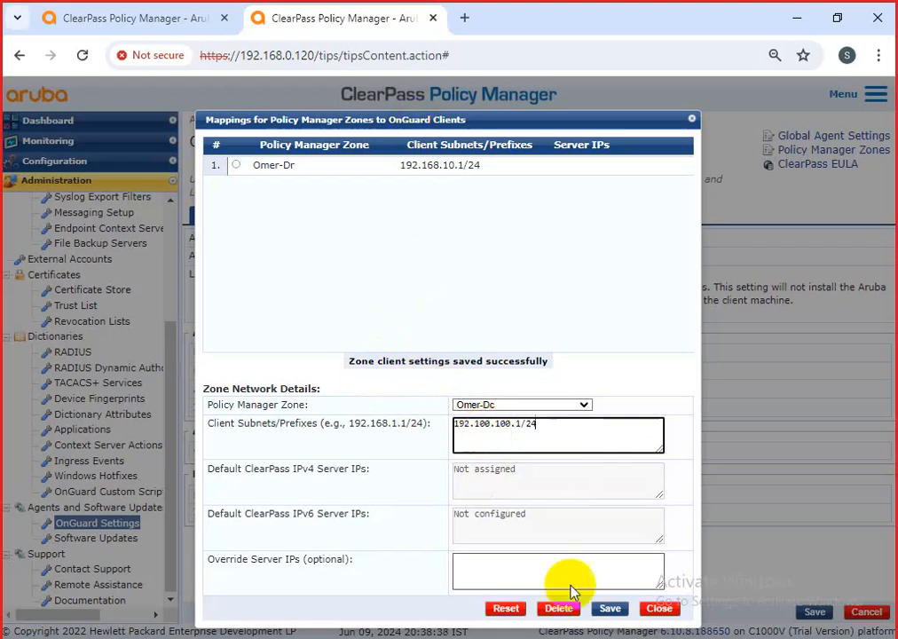
click(610, 609)
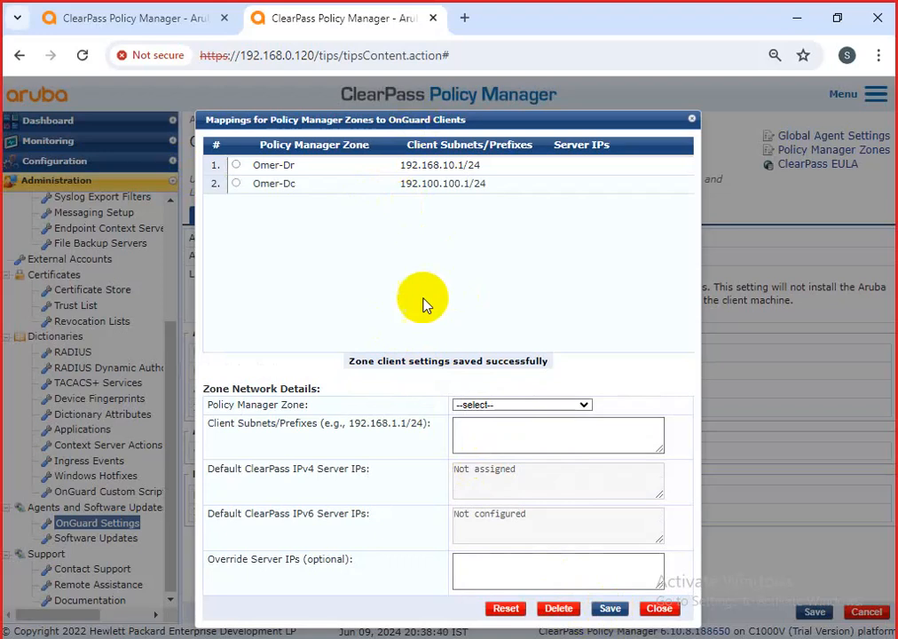
Try to save the Omer-Dc mapping with 10.10.10.10/24 as its override server IP
click(235, 183)
click(501, 554)
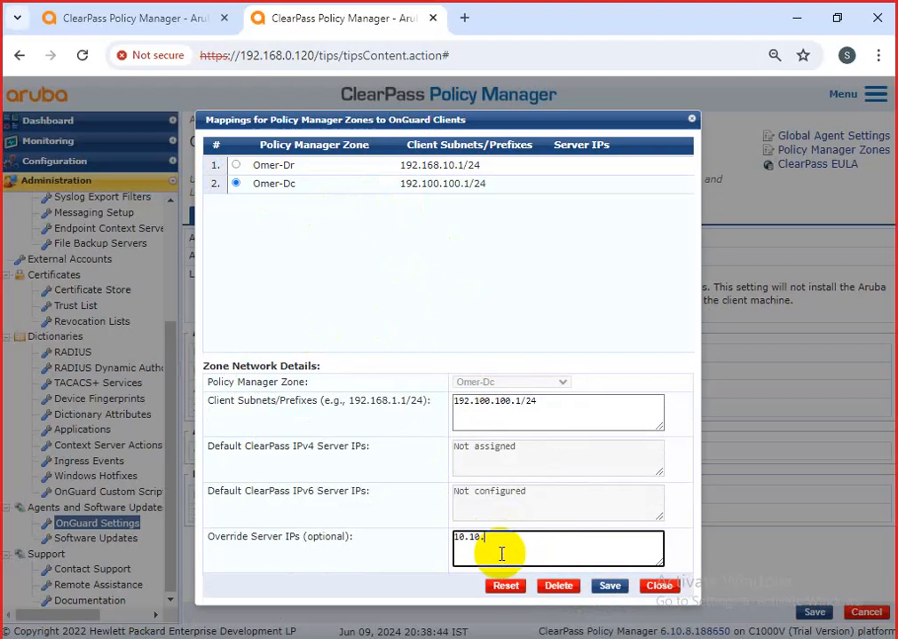
text(10.10.10.10/24)
click(608, 585)
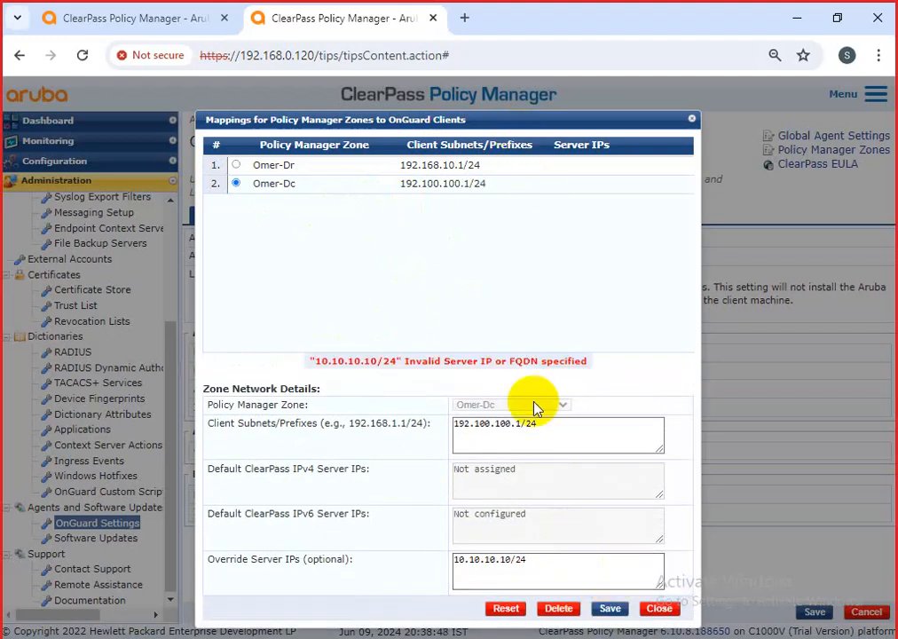
drag(593, 364, 306, 367)
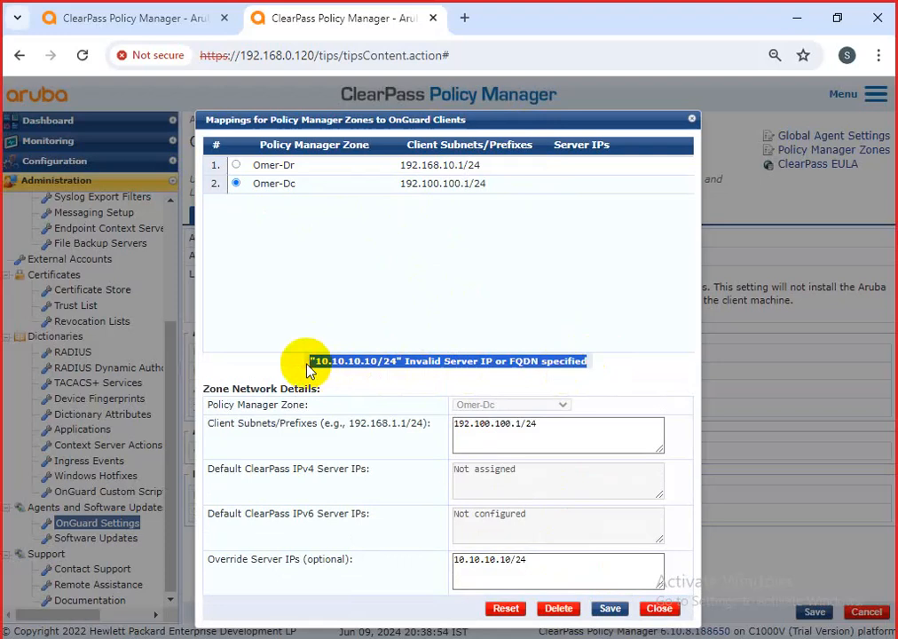
Clear the override server IPs of the Omer-Dc mapping and save it
drag(523, 561, 441, 563)
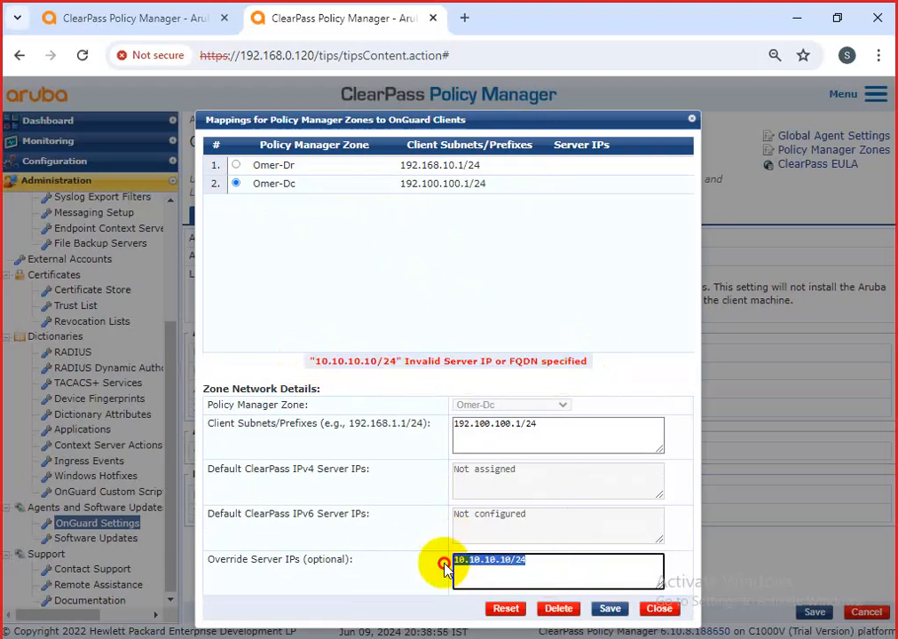
key(BackSpace)
click(610, 608)
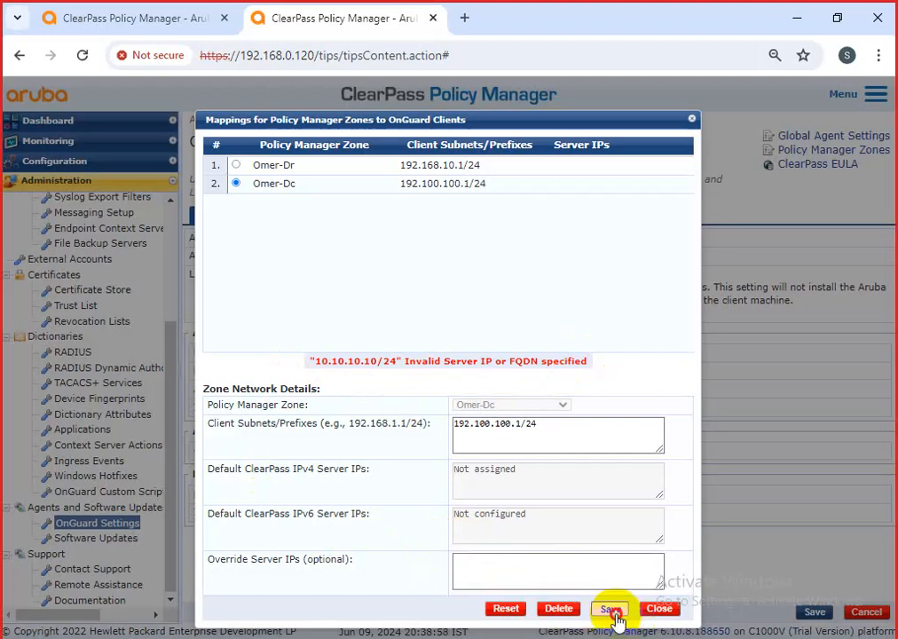
click(610, 608)
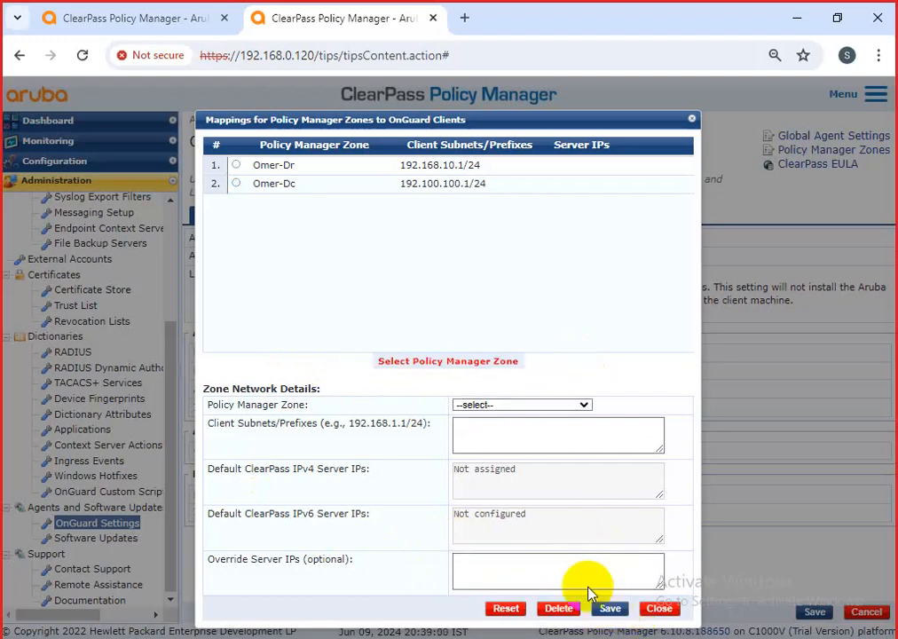
Resave the Omer-Dr mapping unchanged and close the zone mappings
click(236, 165)
click(610, 586)
click(662, 587)
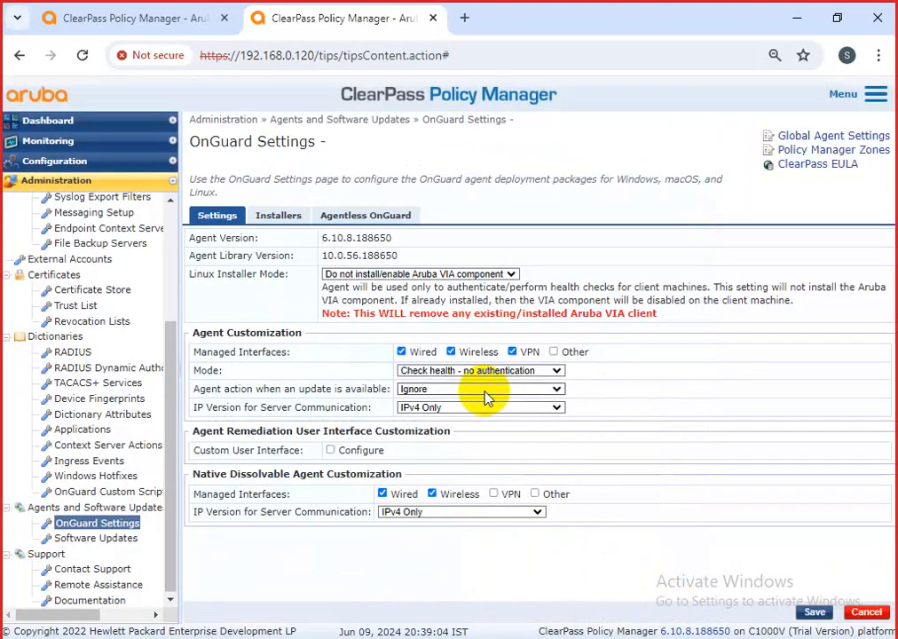
Add a Policy Manager zone named test-omer from the CyberRock-LAB server configuration, and save the zones and server details
scroll(78, 295, up, 1)
scroll(78, 295, up, 3)
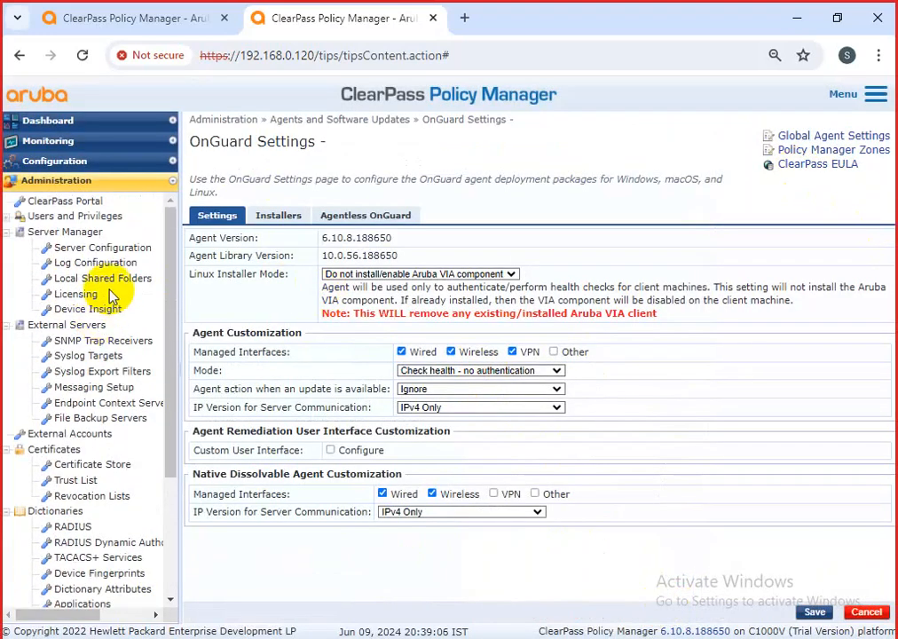
click(96, 248)
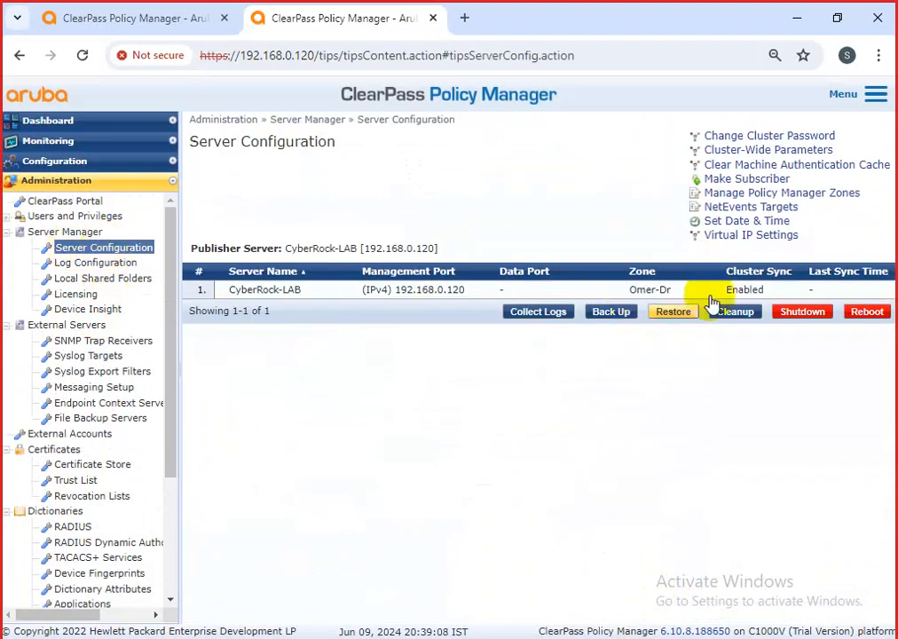
click(415, 294)
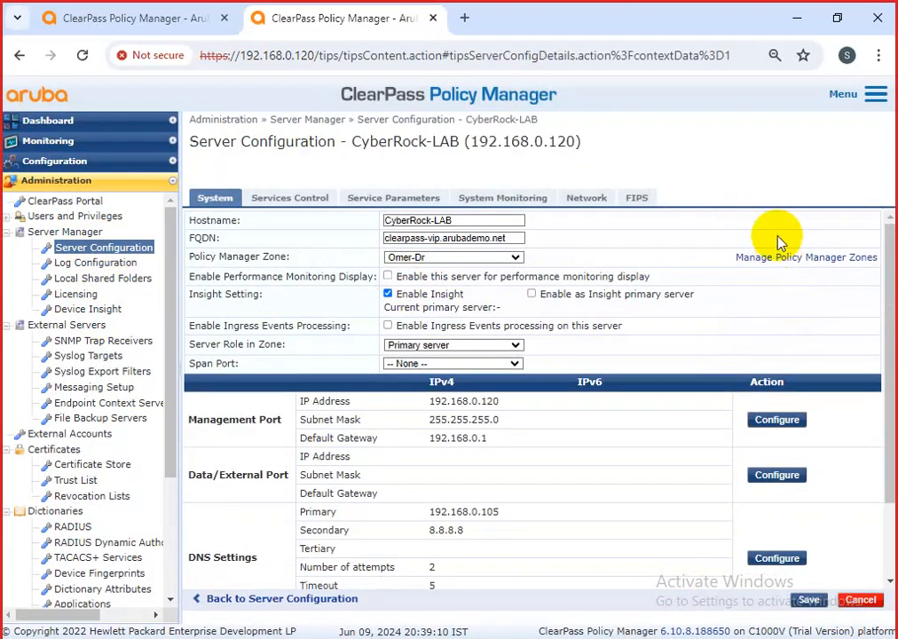
click(778, 258)
click(337, 337)
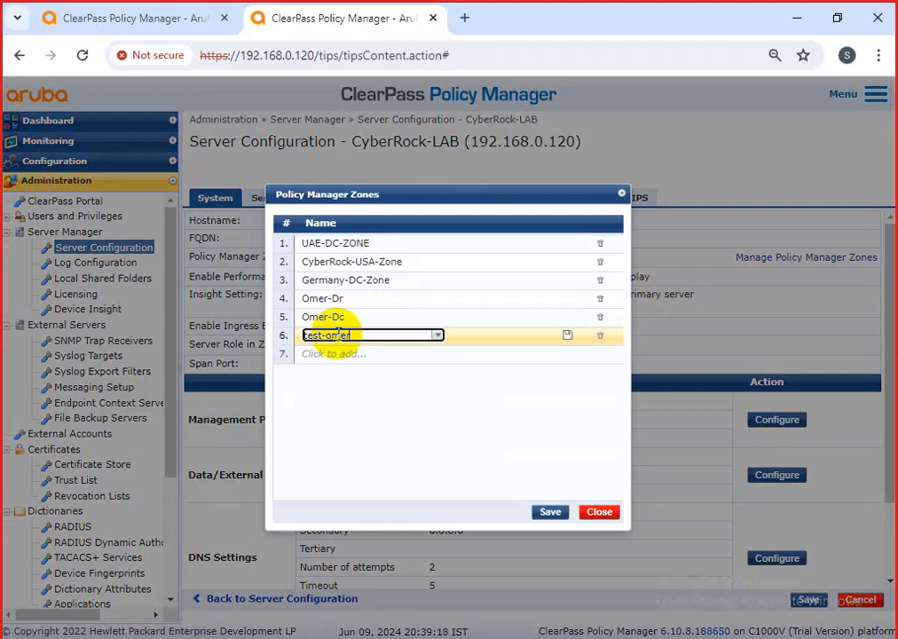
click(567, 335)
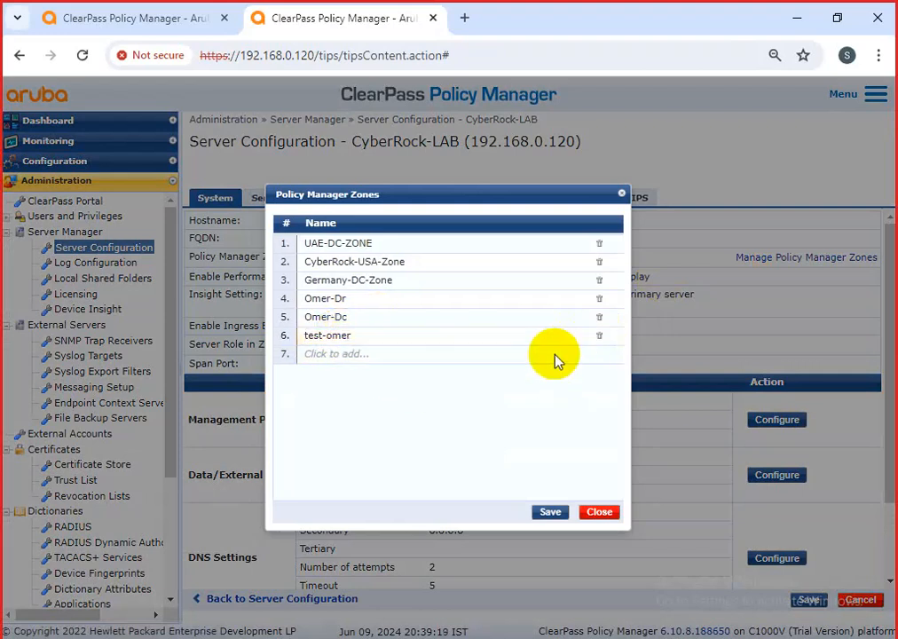
click(551, 513)
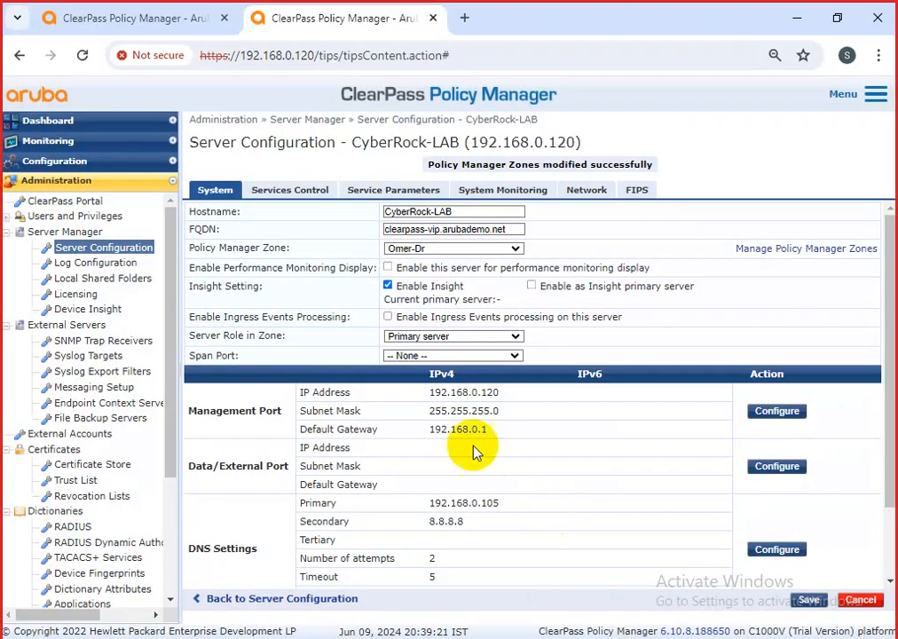
click(807, 600)
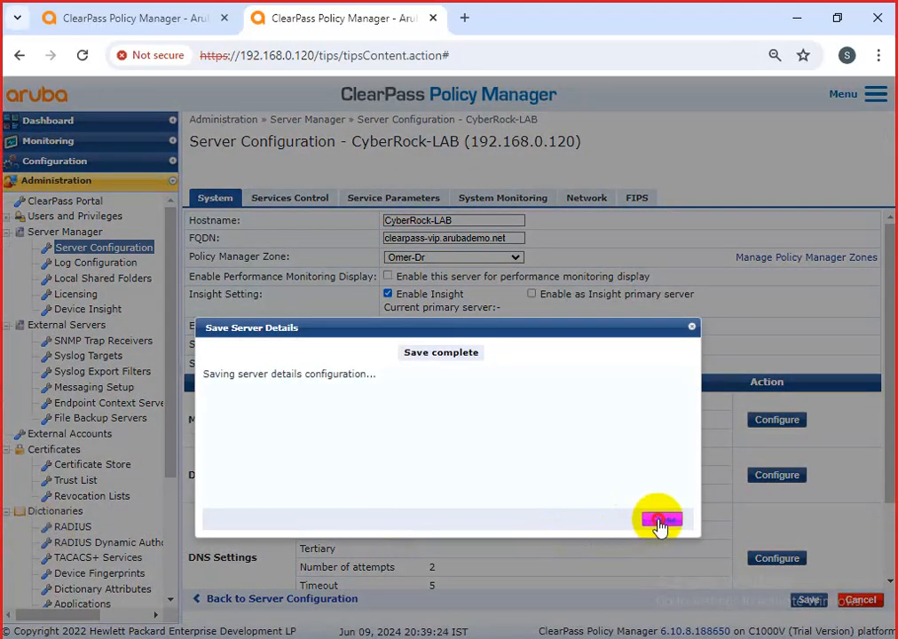
click(661, 518)
In the OnGuard settings, map the test-omer Policy Manager zone to the client subnet 192.31.31.21/24 and save the mapping
scroll(36, 525, down, 3)
click(89, 522)
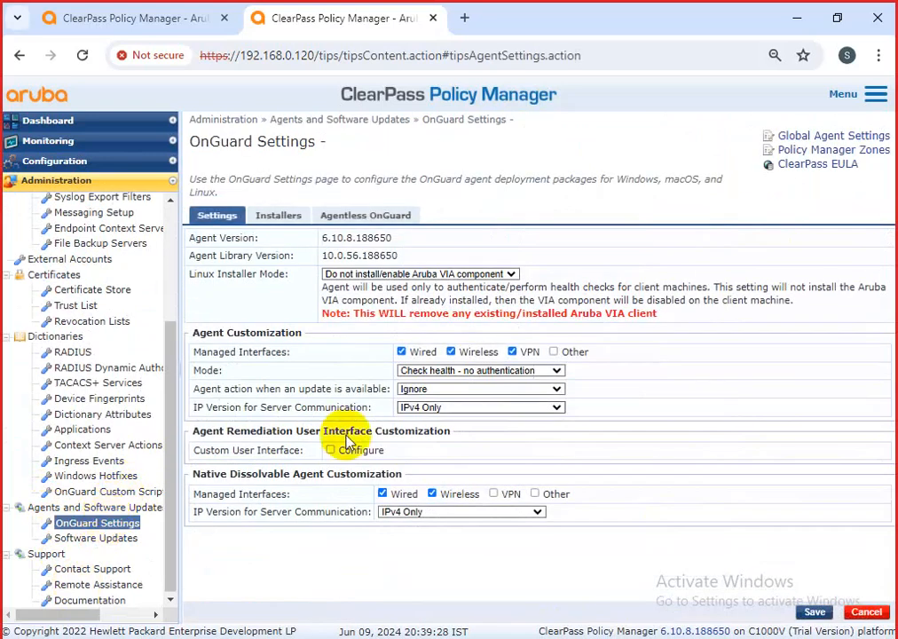
click(801, 151)
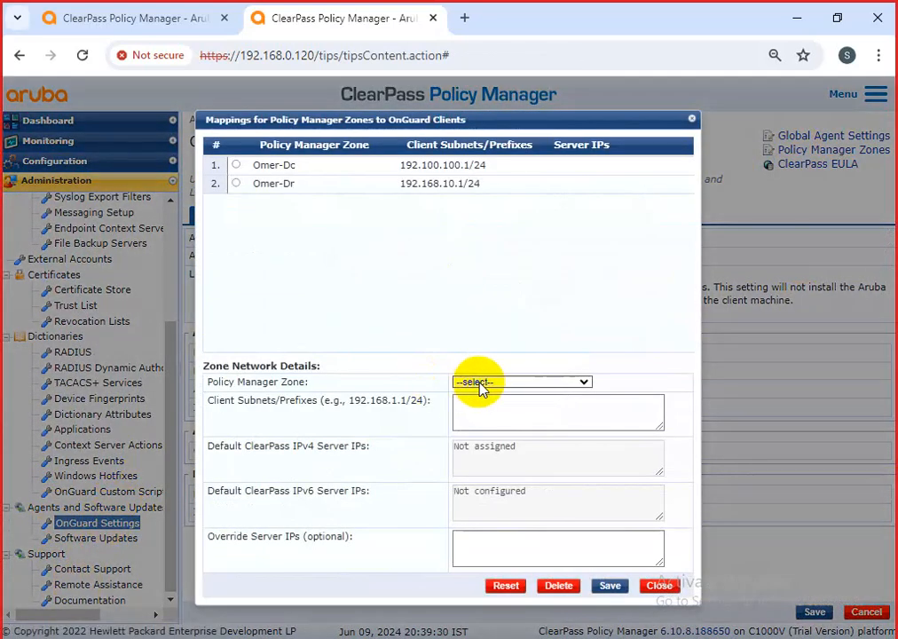
click(479, 383)
click(505, 468)
click(490, 415)
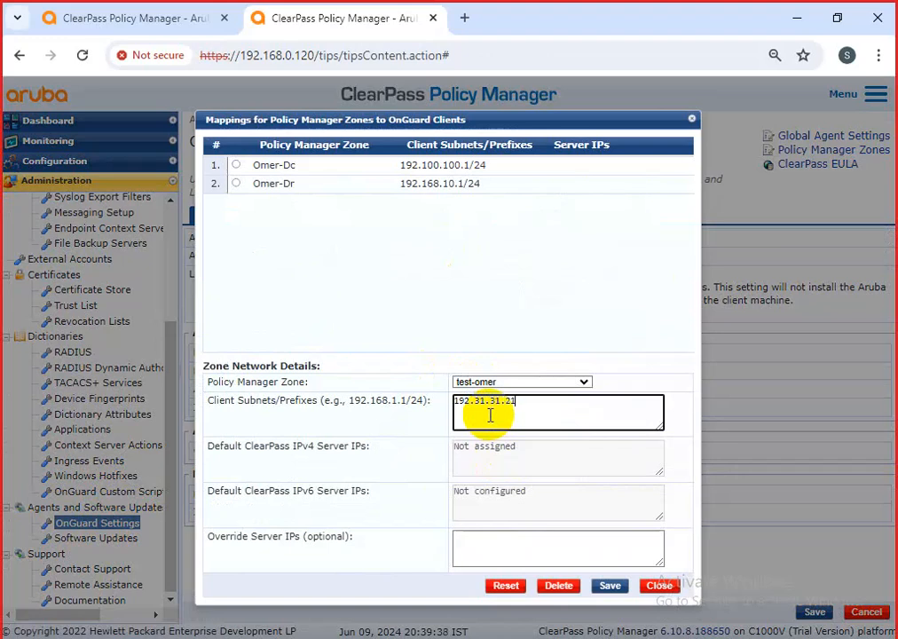
click(608, 585)
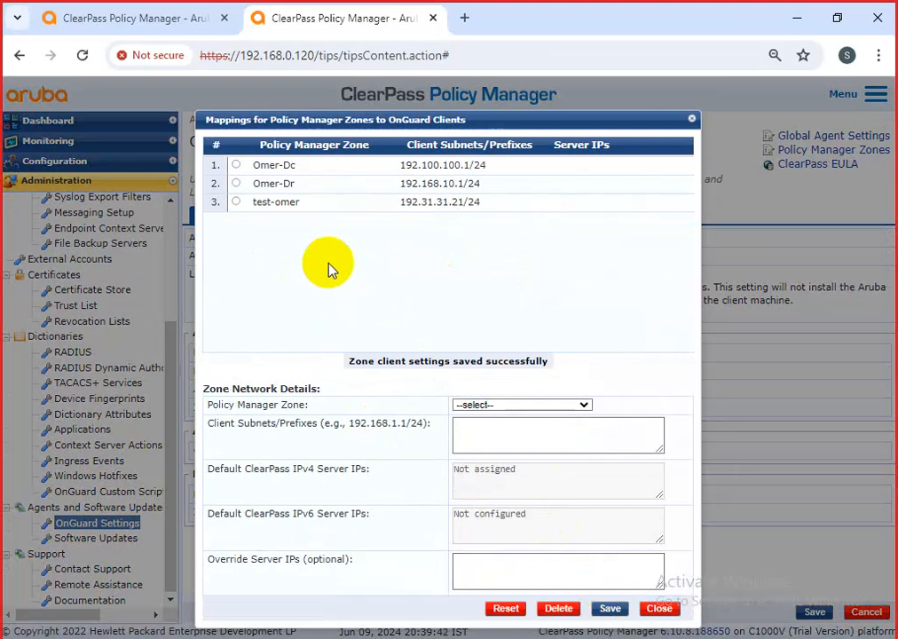
Switch to the Paint diagram and pencil a circle inside the Dc-zone box with arrows pointing up toward its servers
mouse_move(514, 637)
click(453, 586)
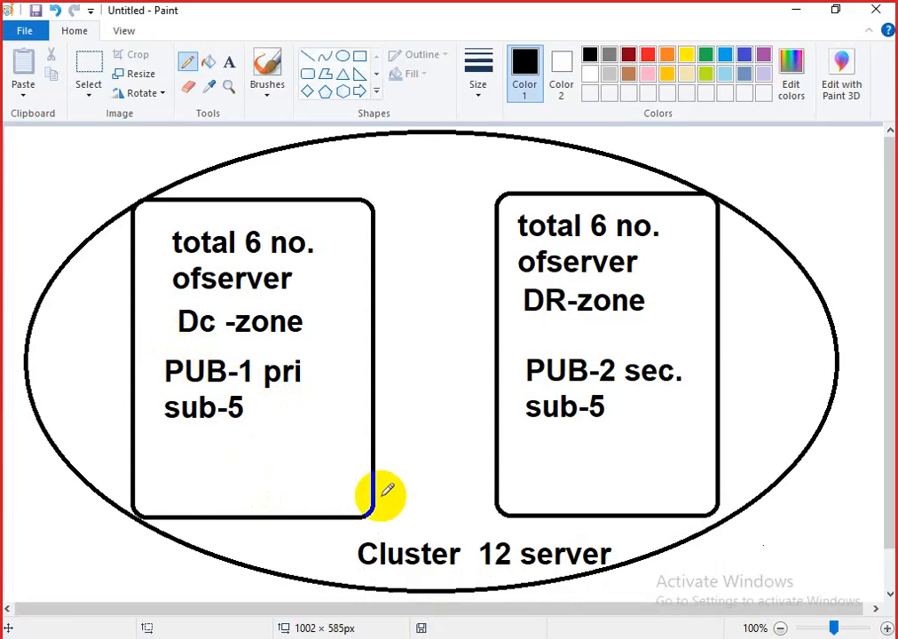
click(260, 442)
mouse_move(260, 443)
mouse_down()
mouse_move(260, 432)
mouse_move(300, 451)
mouse_move(341, 327)
mouse_move(327, 441)
mouse_up()
mouse_move(322, 345)
mouse_down()
mouse_move(334, 330)
mouse_move(350, 376)
mouse_up()
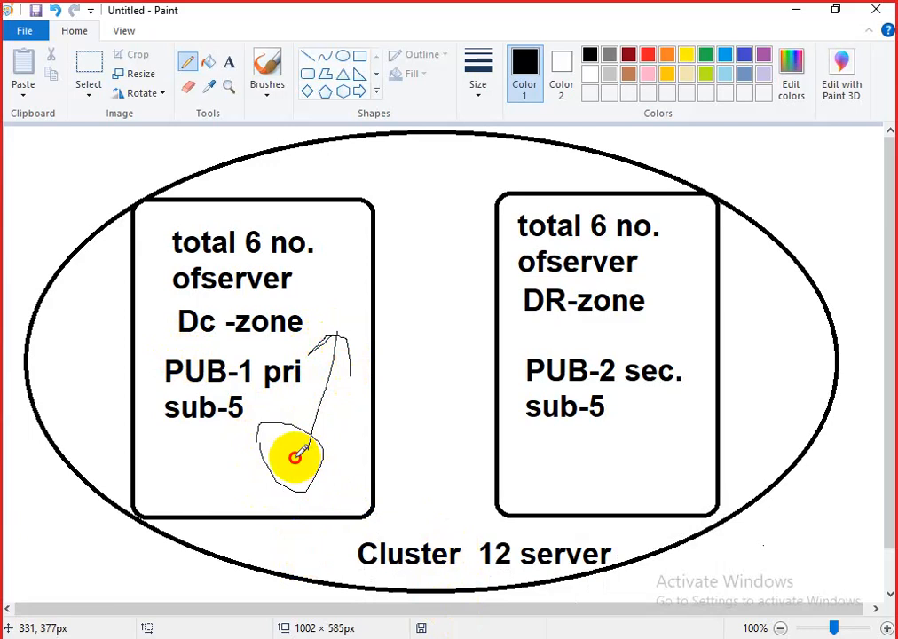
mouse_move(295, 456)
mouse_down()
mouse_move(341, 338)
mouse_move(310, 352)
mouse_move(338, 338)
mouse_move(347, 372)
mouse_up()
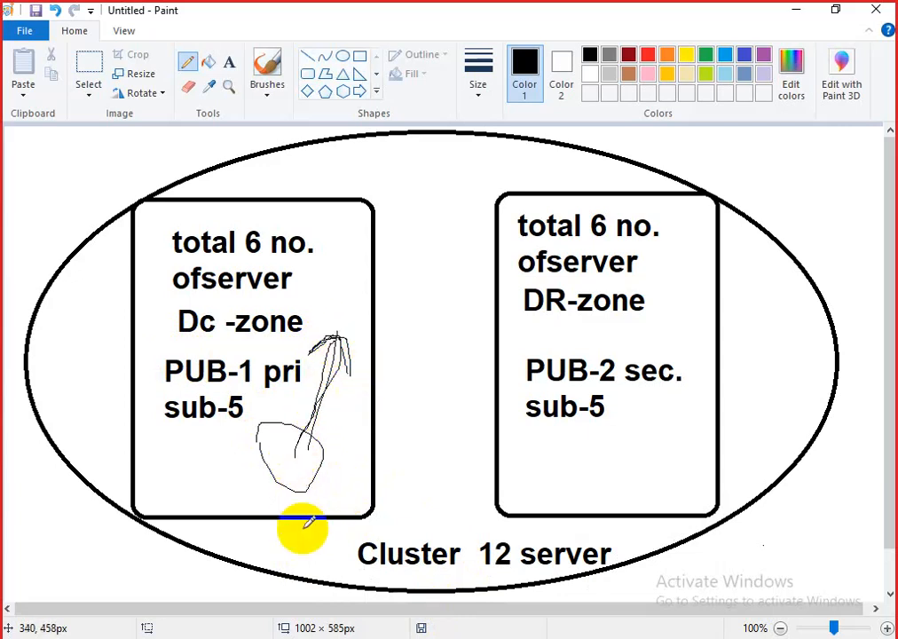
Pencil a cross beside the Dc-zone arrows and an arrow from the circle to a new outline between the two zone boxes
drag(316, 463, 407, 474)
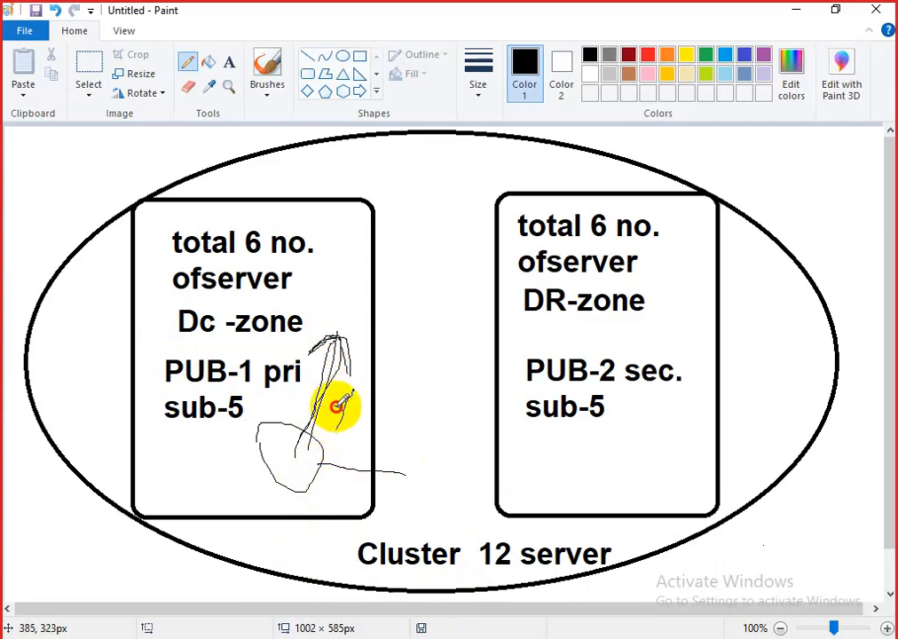
drag(337, 406, 357, 422)
mouse_move(396, 456)
mouse_down()
mouse_move(409, 475)
mouse_move(390, 495)
mouse_up()
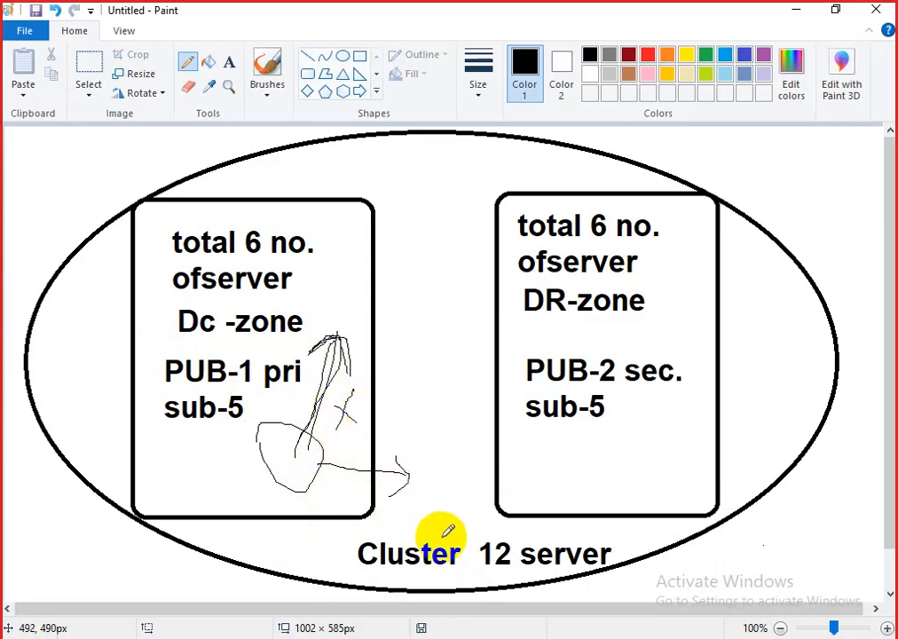
mouse_move(427, 421)
mouse_down()
mouse_move(477, 461)
mouse_move(424, 419)
mouse_up()
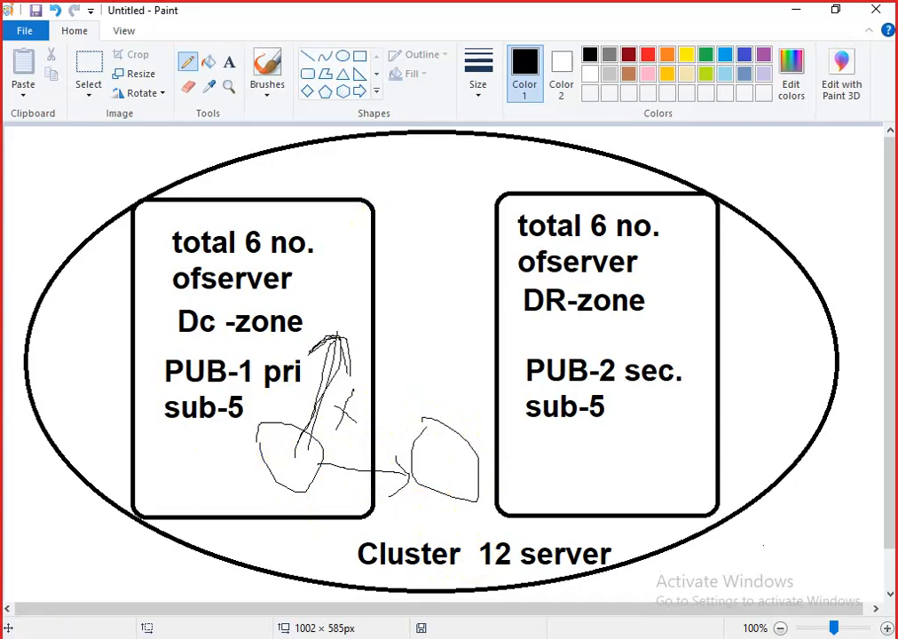
Open a new blank Paint canvas and draw four separate ellipses in a row across its lower half
key(super+r)
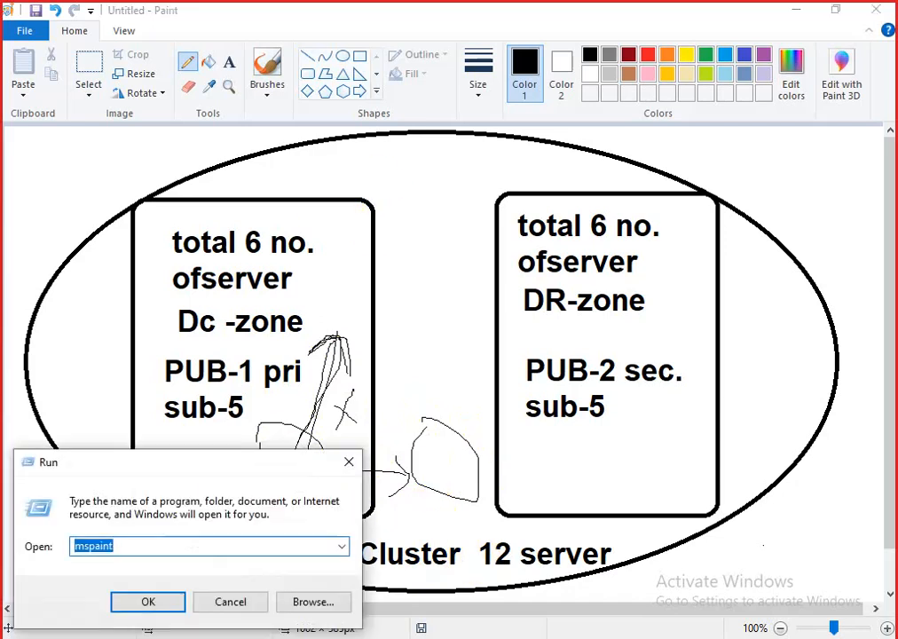
click(148, 601)
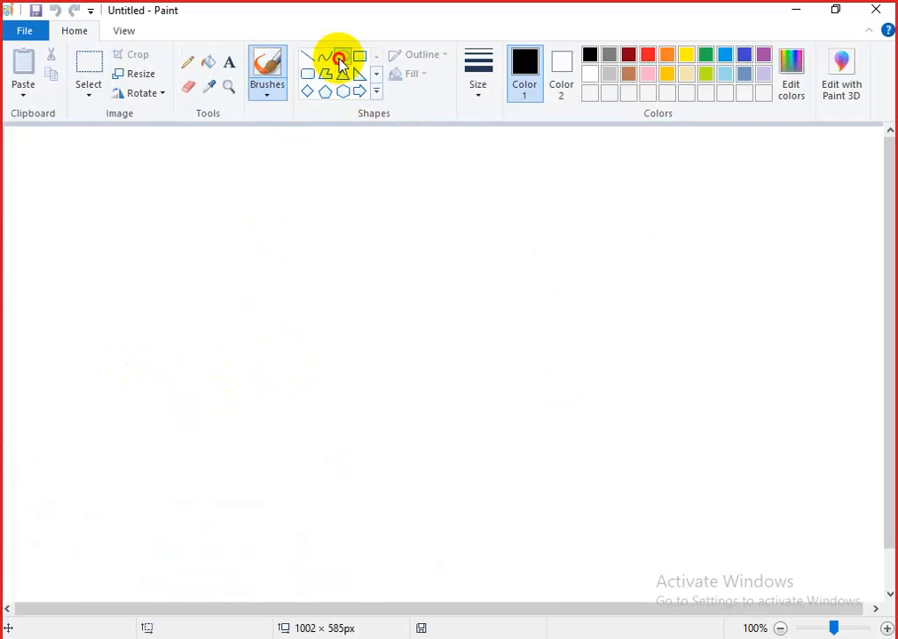
click(340, 62)
drag(123, 311, 276, 499)
drag(328, 355, 450, 502)
drag(516, 381, 626, 499)
drag(710, 382, 852, 497)
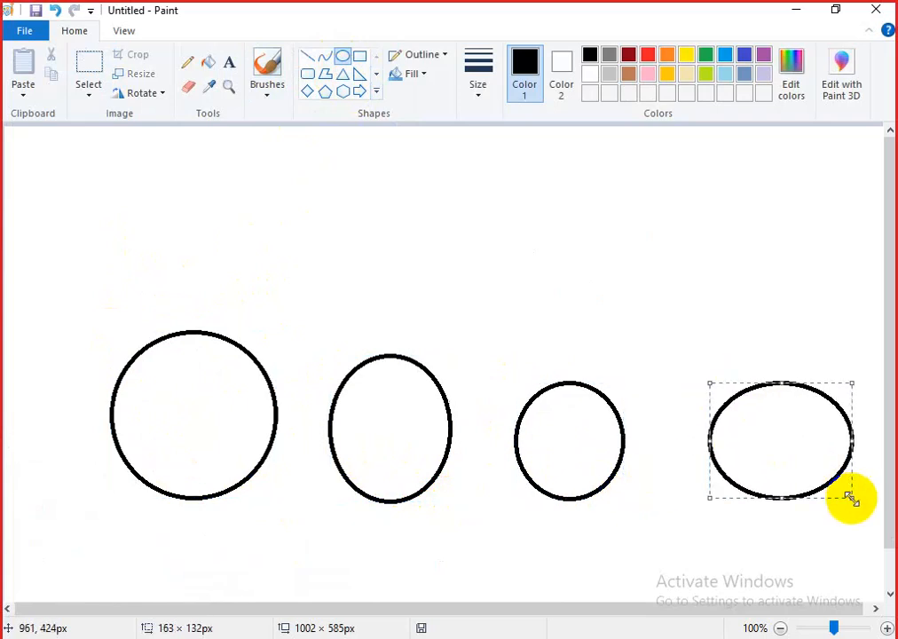
Label the first ellipse 172.16.69.10 dr and the second ellipse 172.16.69.11-dr beneath the shapes
click(230, 67)
drag(62, 493, 218, 571)
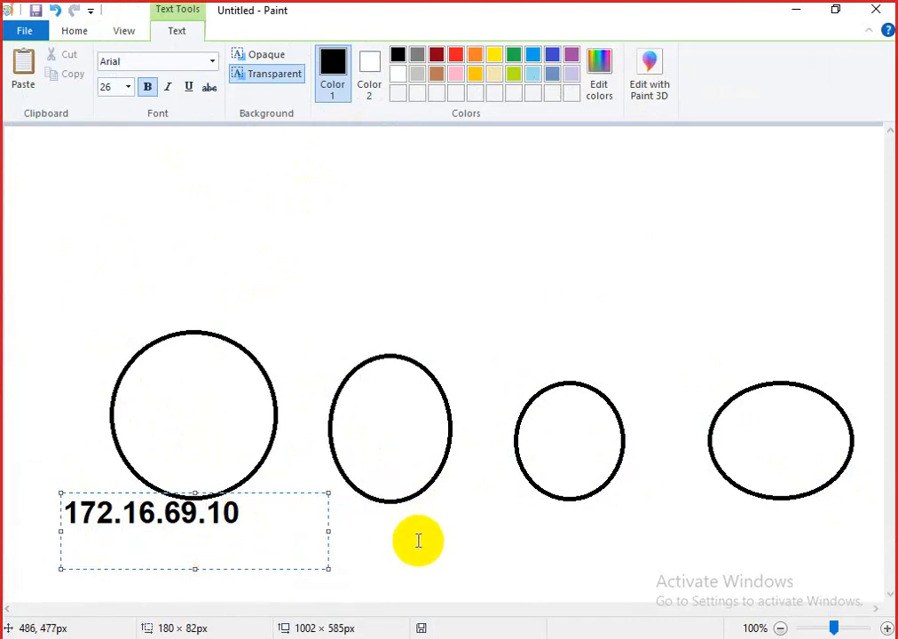
click(430, 542)
drag(340, 517, 483, 556)
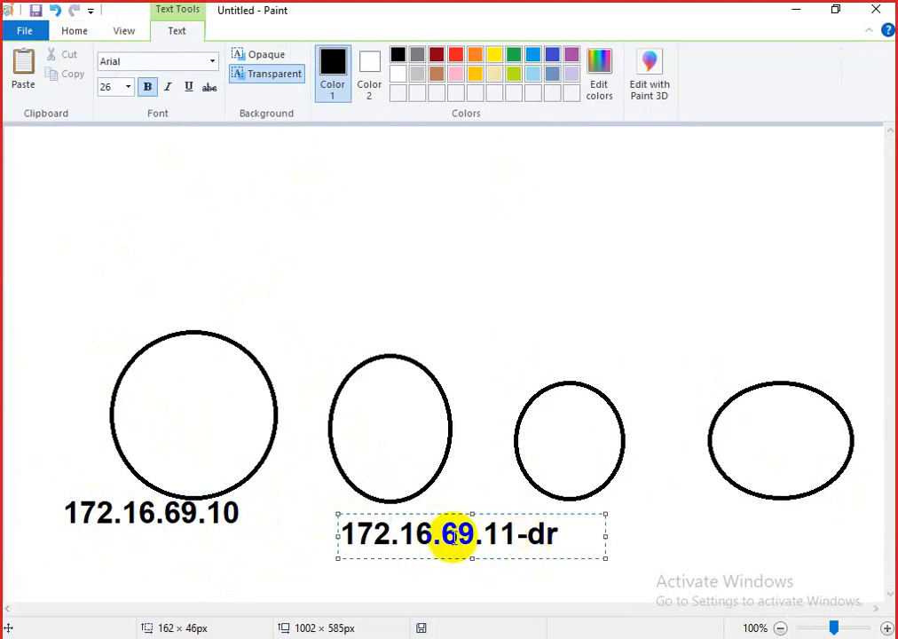
click(267, 572)
drag(247, 506, 286, 533)
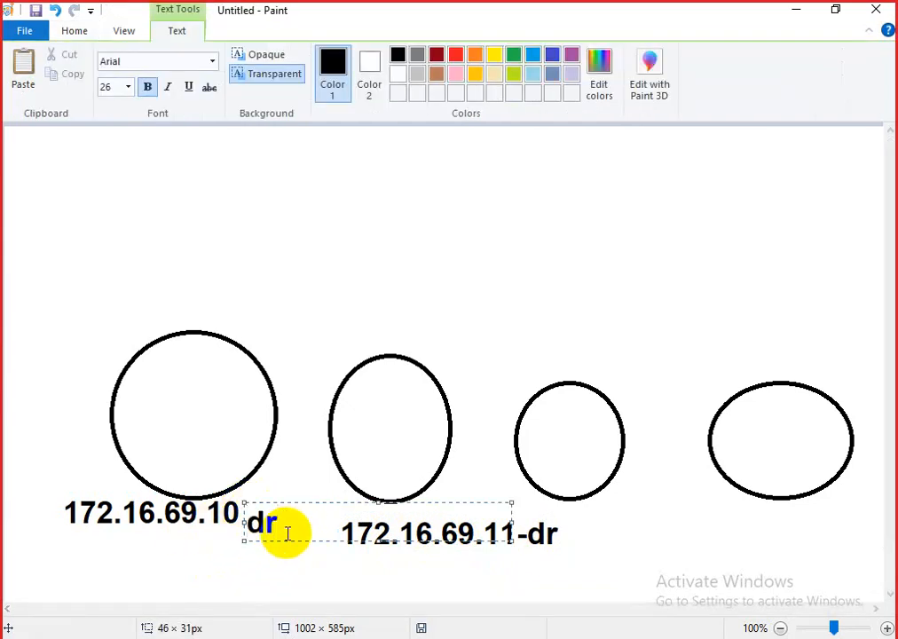
click(611, 526)
Label the third ellipse 172.18.69.10dc above it and the fourth ellipse 172.18.69.11-dc beneath it
drag(518, 309, 630, 369)
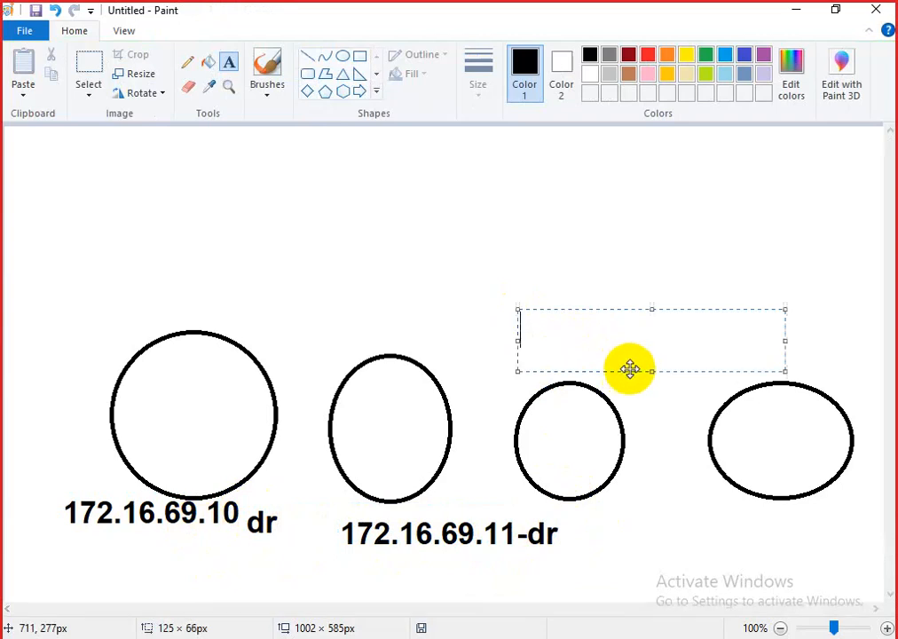
text(172.18.69.10)
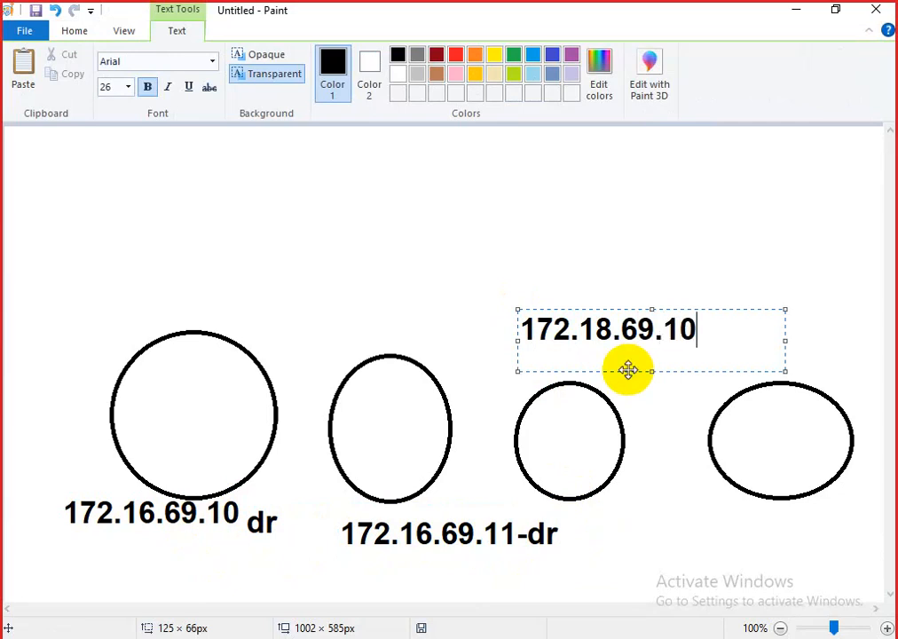
drag(717, 511, 839, 546)
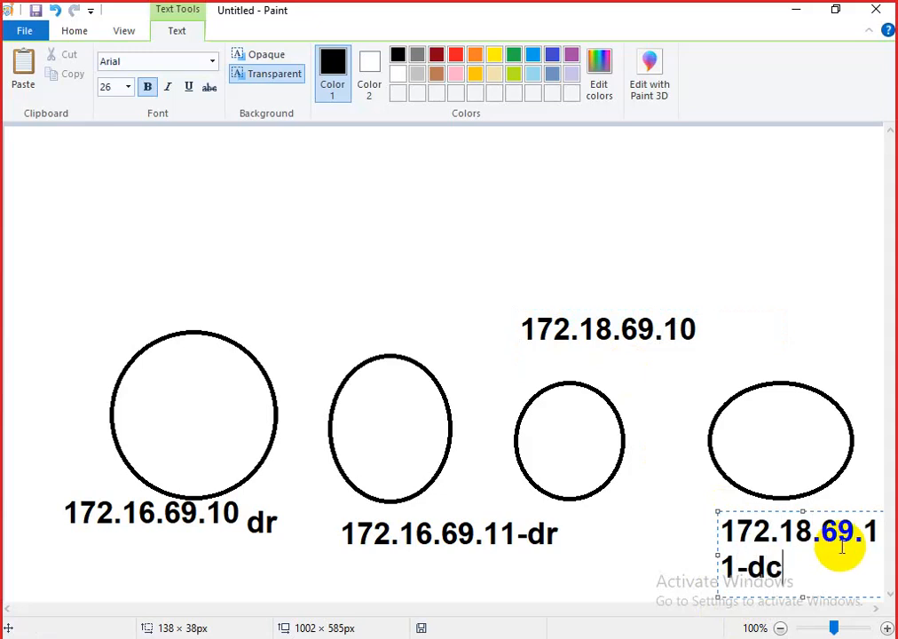
drag(738, 562, 653, 555)
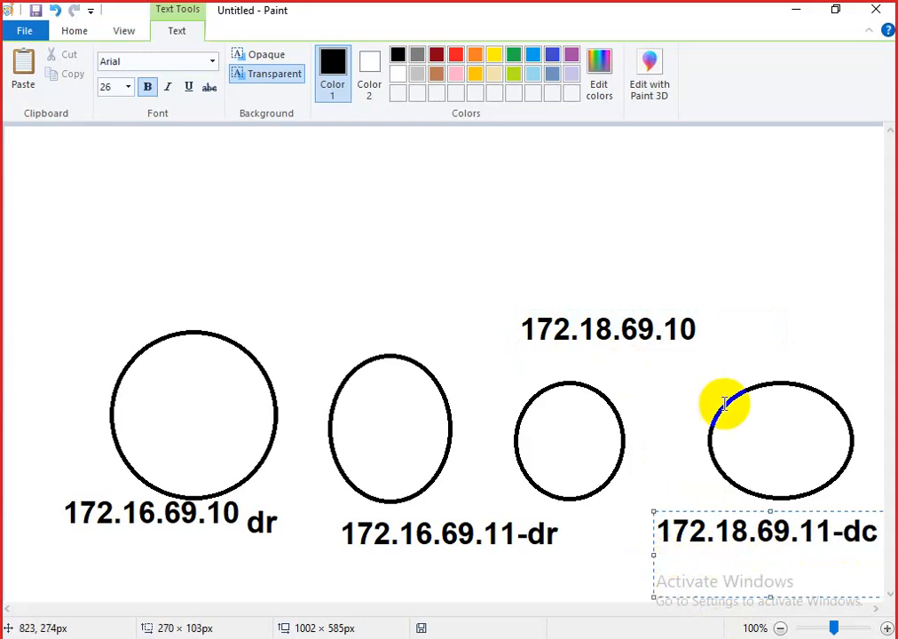
click(698, 317)
drag(713, 335, 752, 347)
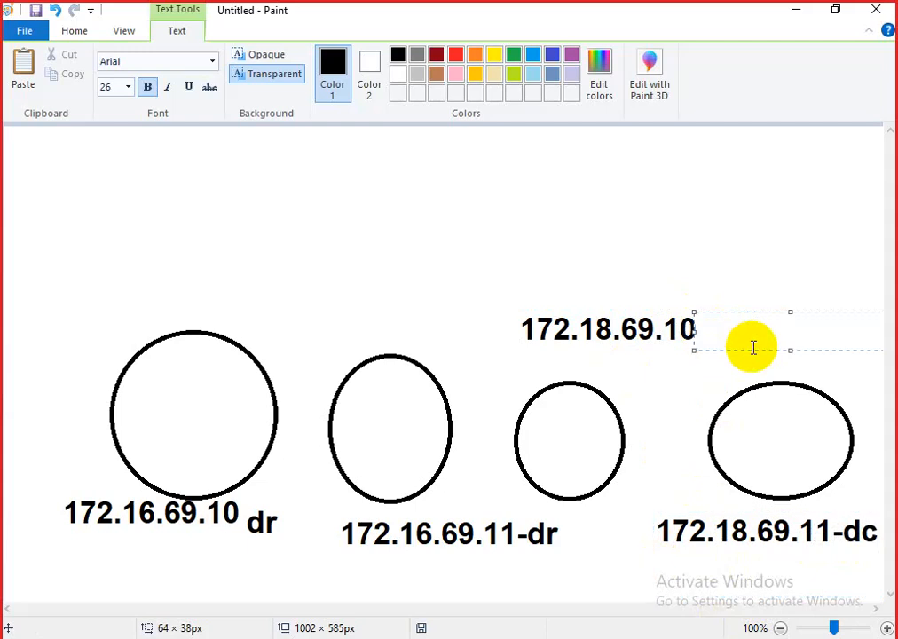
text(dc)
click(701, 278)
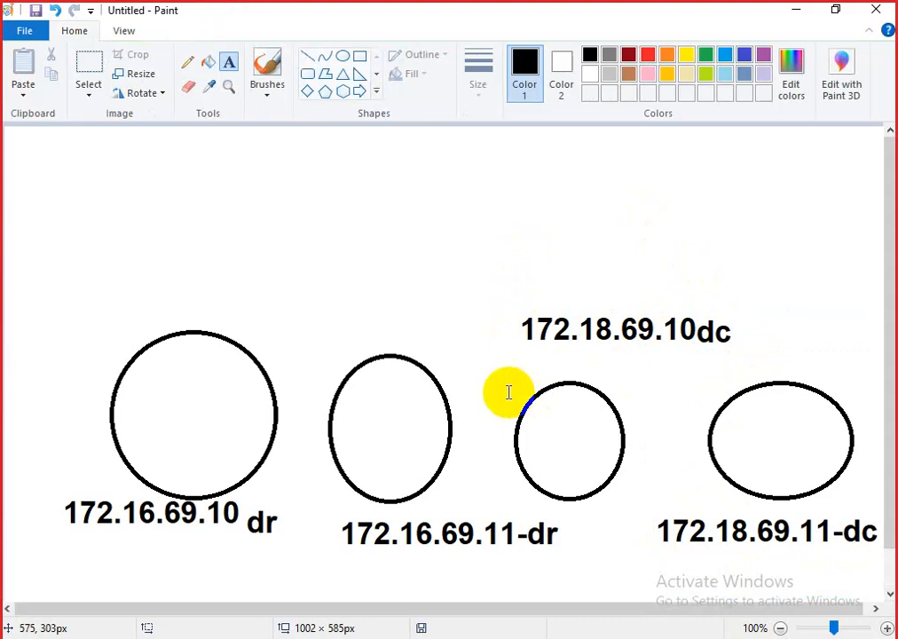
Draw an ellipse of about 593 × 380 px around the two dr servers and label it 172.16.66.70 above
click(343, 56)
drag(24, 272, 546, 609)
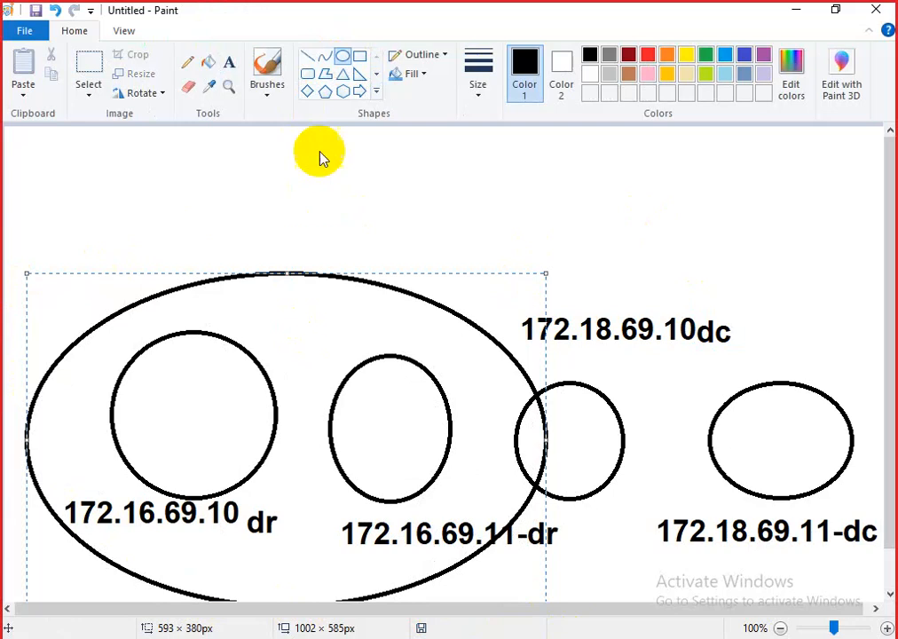
click(229, 62)
drag(146, 197, 408, 256)
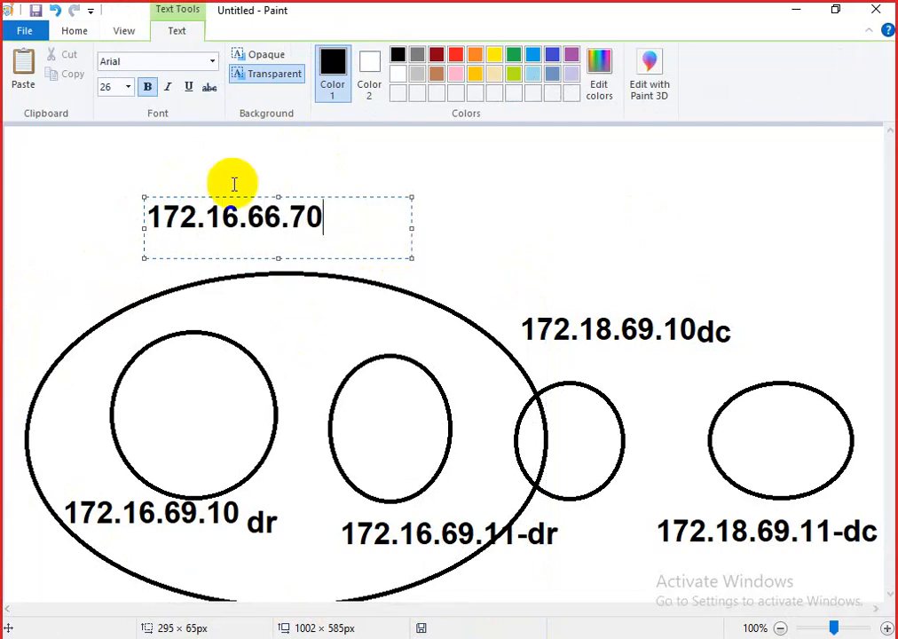
click(461, 258)
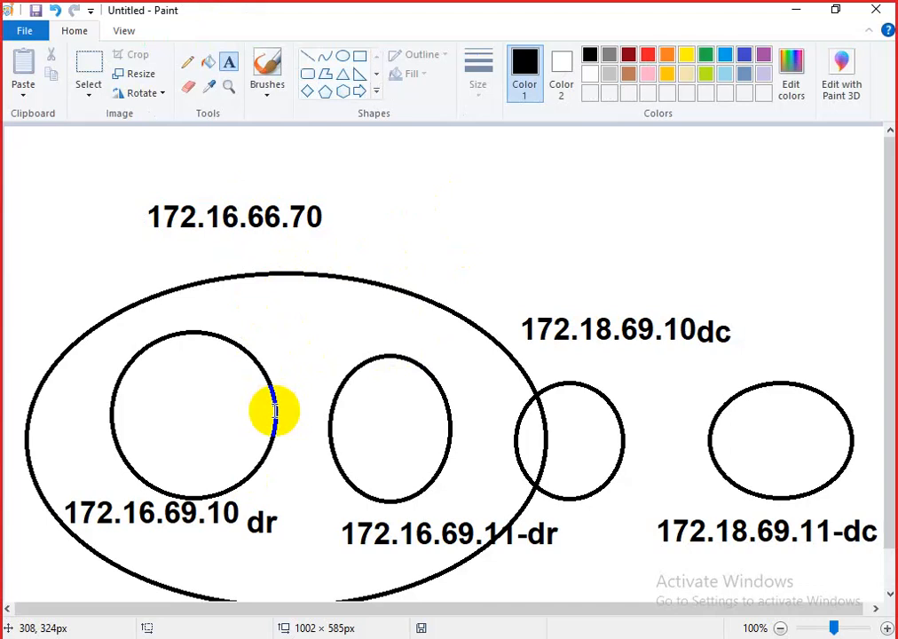
drag(520, 218, 521, 315)
click(321, 185)
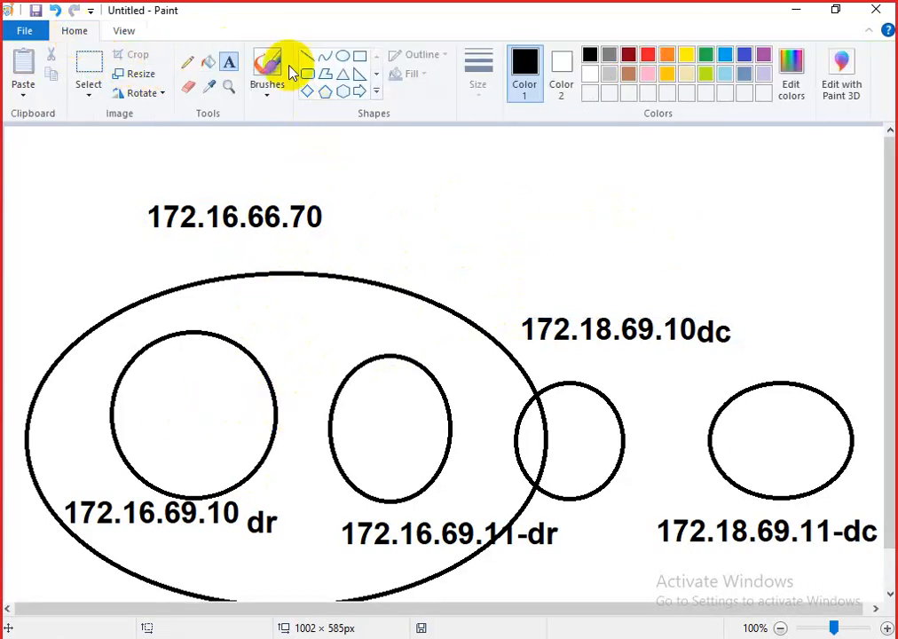
Draw a large ellipse around the two dc servers and label it 172.17.66.70 above
click(345, 63)
drag(468, 235, 887, 599)
click(501, 176)
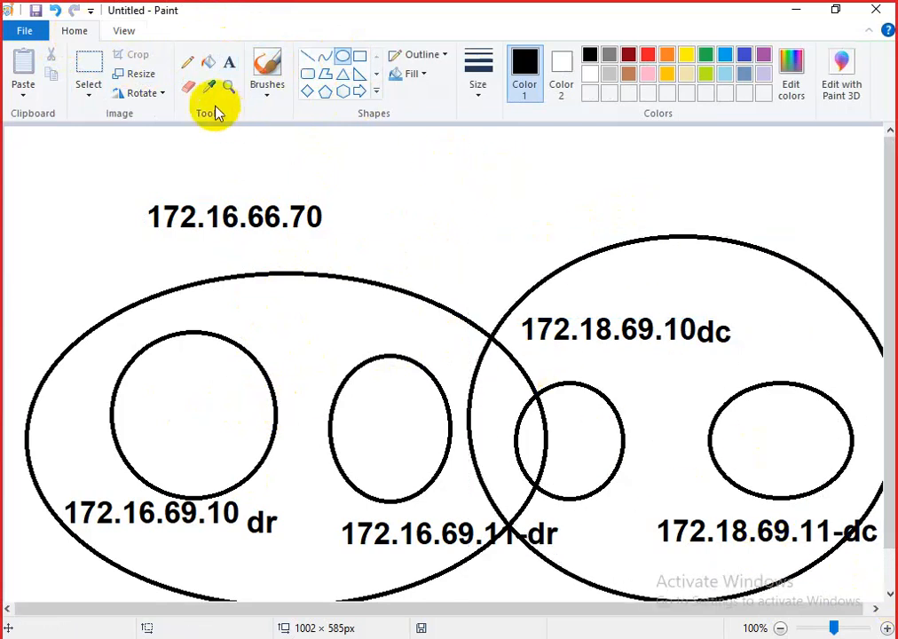
click(229, 62)
drag(581, 168, 748, 220)
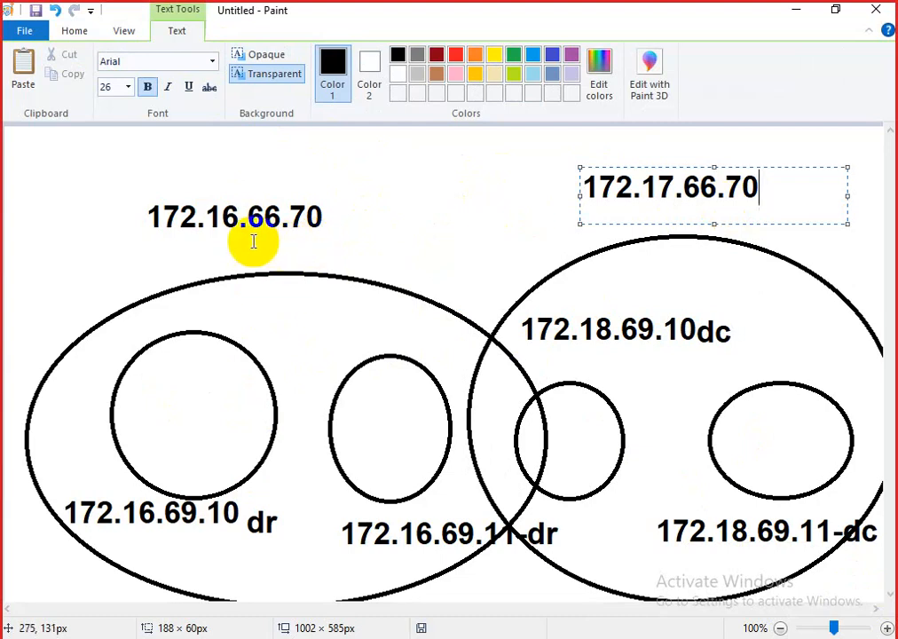
drag(124, 195, 344, 244)
drag(564, 167, 786, 211)
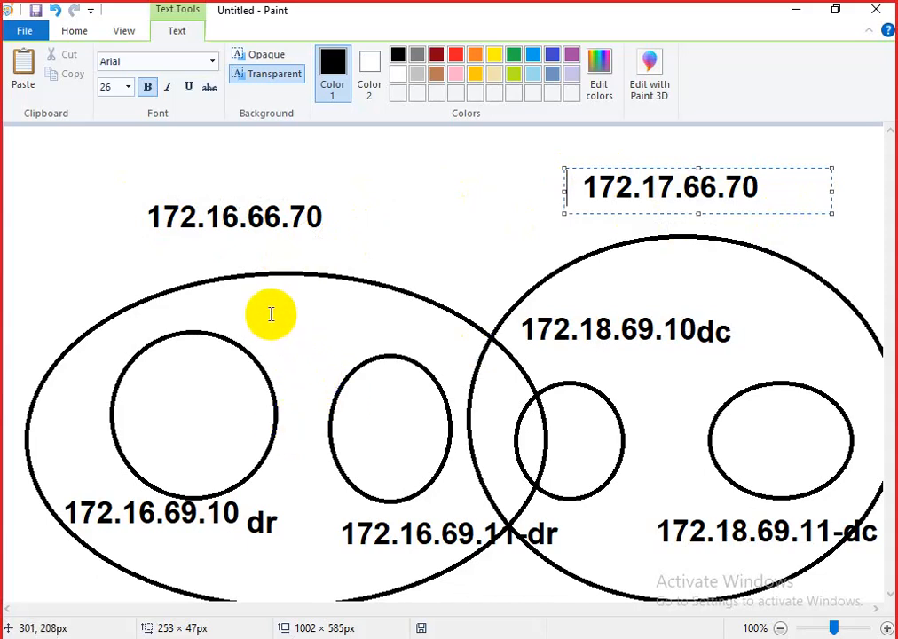
Pencil an arrow from each of the labels 172.16.66.70 and 172.17.66.70 into the large ellipse below it
click(74, 32)
click(188, 61)
mouse_move(256, 245)
mouse_down()
mouse_move(276, 317)
mouse_move(290, 316)
mouse_up()
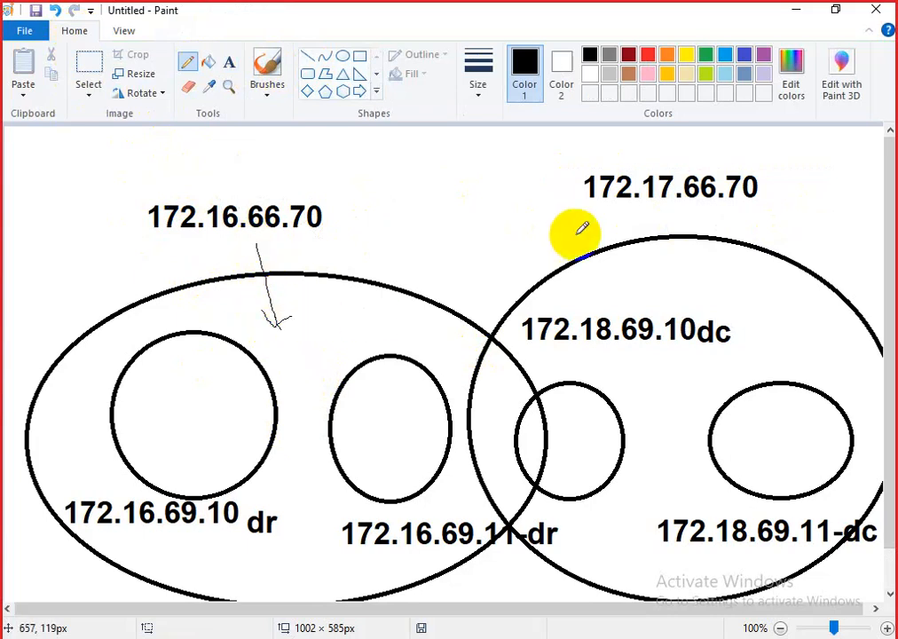
mouse_move(694, 214)
mouse_down()
mouse_move(721, 301)
mouse_move(721, 288)
mouse_up()
Pencil a crossed line beside 172.16.66.70 and an X beside 172.17.66.70, and erase the middle of the X
drag(331, 215, 423, 191)
drag(560, 201, 542, 225)
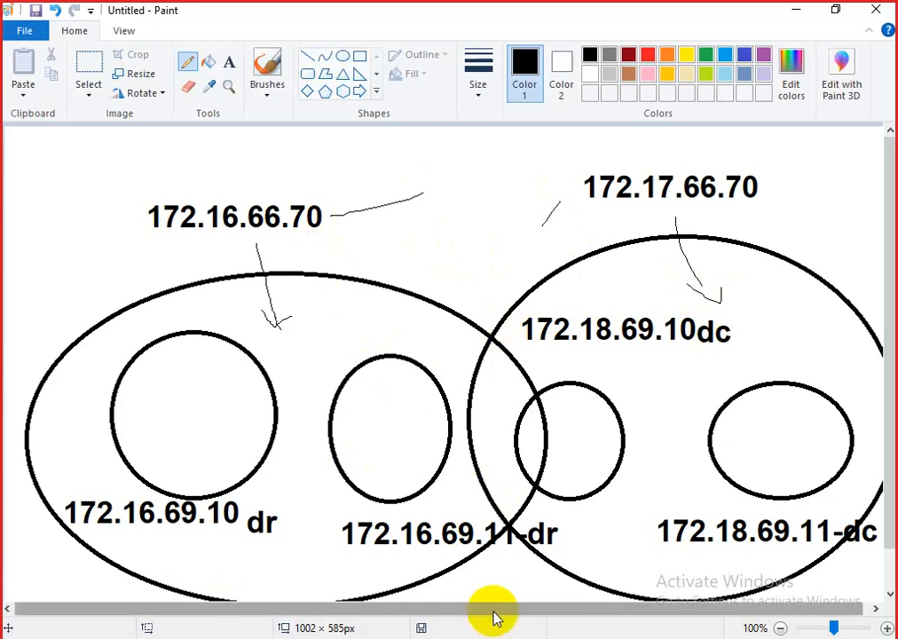
drag(353, 191, 353, 233)
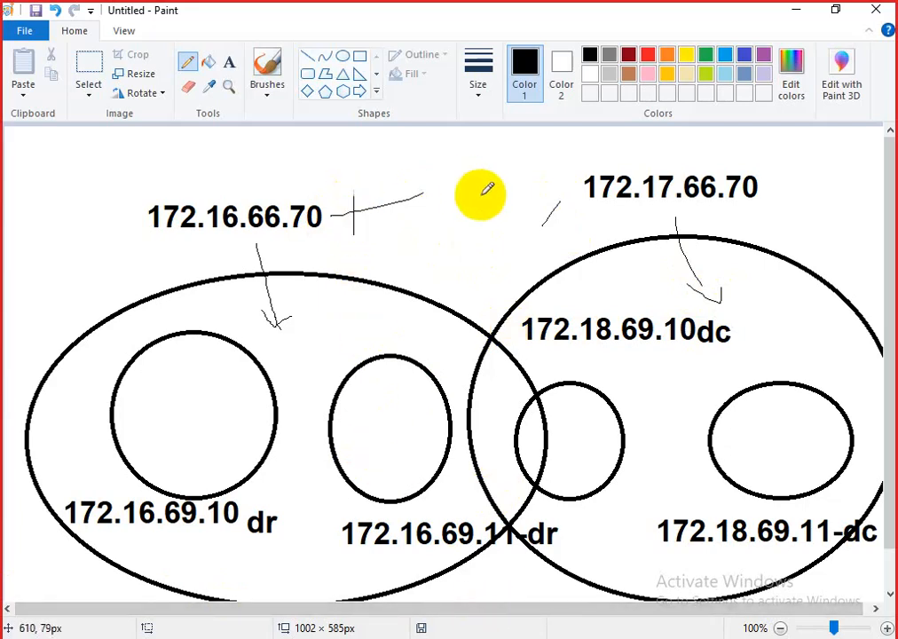
drag(541, 196, 562, 229)
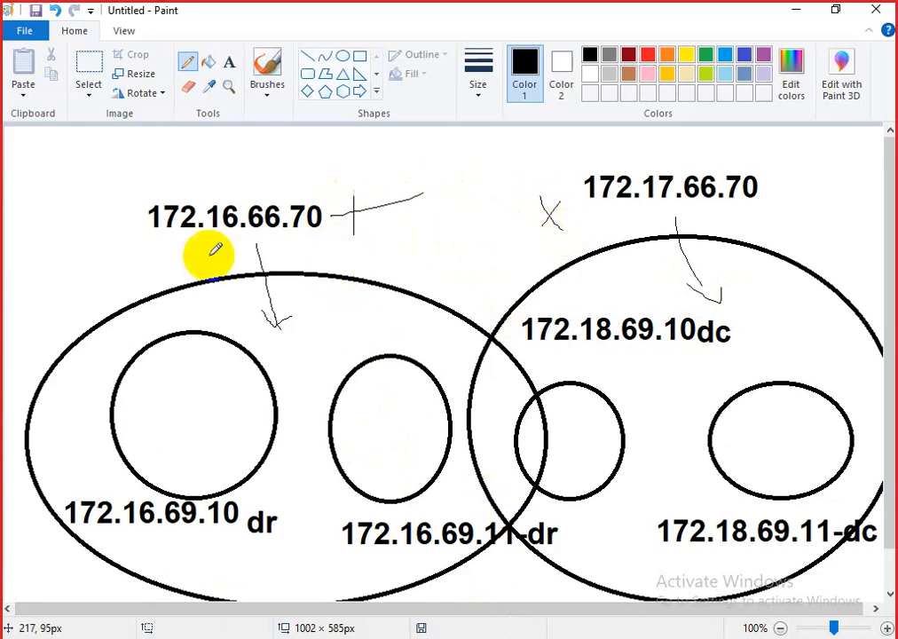
click(188, 87)
mouse_move(561, 213)
mouse_down()
mouse_move(544, 220)
mouse_move(541, 209)
mouse_up()
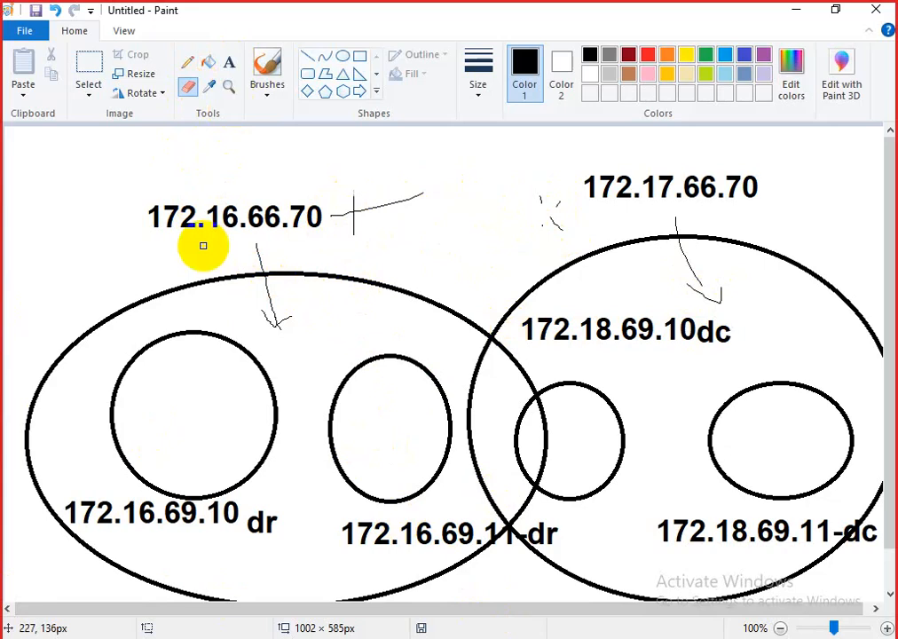
Pencil a loop around 172.16.66.70, tick marks at both dr servers, and a long arrow through the label into their group
click(187, 62)
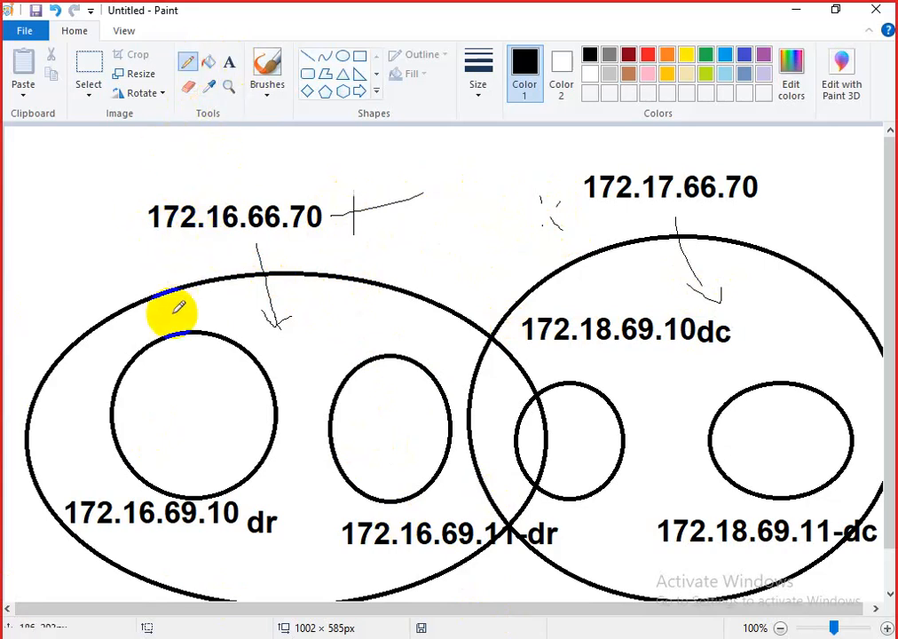
mouse_move(124, 216)
mouse_down()
mouse_move(148, 231)
mouse_move(310, 164)
mouse_move(154, 201)
mouse_move(127, 221)
mouse_up()
drag(74, 400, 150, 338)
mouse_move(322, 349)
mouse_down()
mouse_move(346, 349)
mouse_move(369, 333)
mouse_up()
mouse_move(247, 136)
mouse_down()
mouse_move(278, 342)
mouse_move(248, 316)
mouse_move(303, 308)
mouse_up()
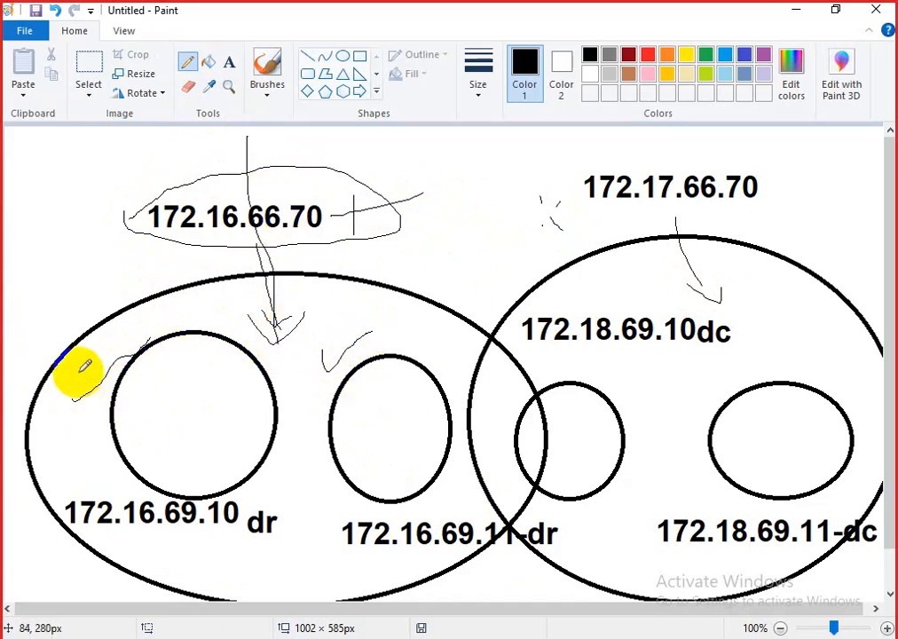
Cross out the tick marks at both dr servers and handwrite DR with a connecting line beside 172.16.66.70
mouse_move(88, 408)
mouse_down()
mouse_move(77, 393)
mouse_move(91, 376)
mouse_move(85, 405)
mouse_up()
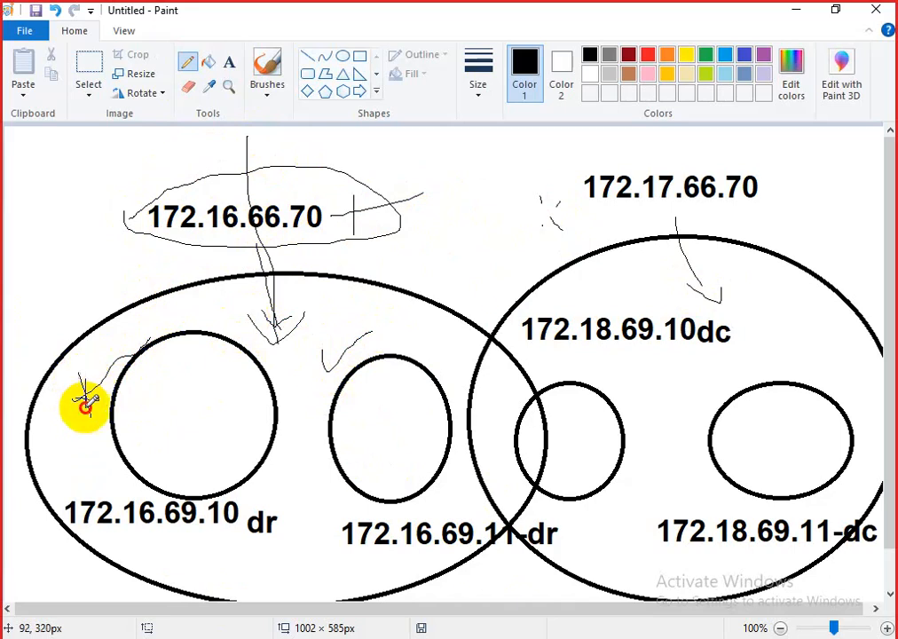
drag(326, 350, 356, 335)
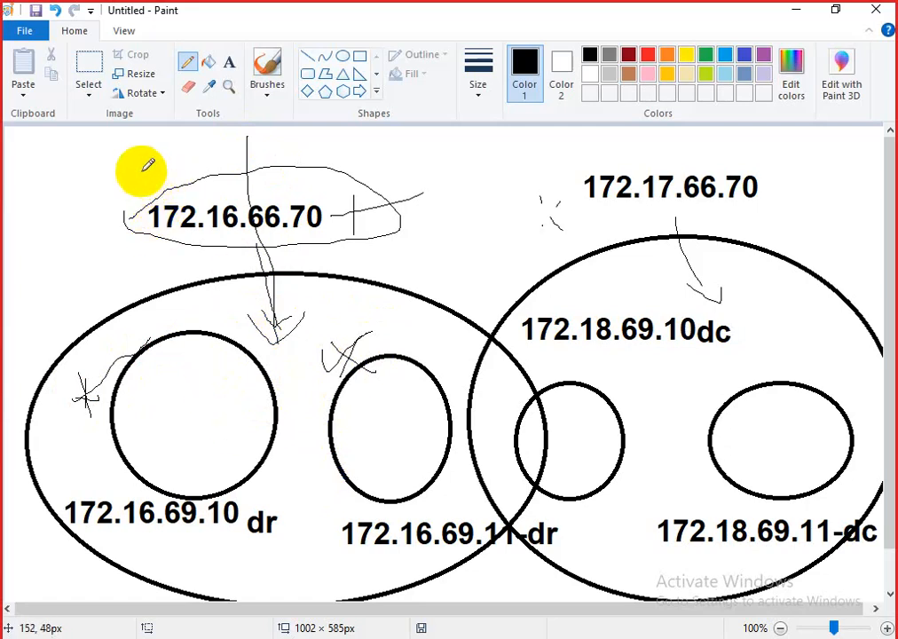
drag(47, 175, 78, 224)
mouse_move(85, 182)
mouse_down()
mouse_move(99, 207)
mouse_move(100, 189)
mouse_move(140, 209)
mouse_up()
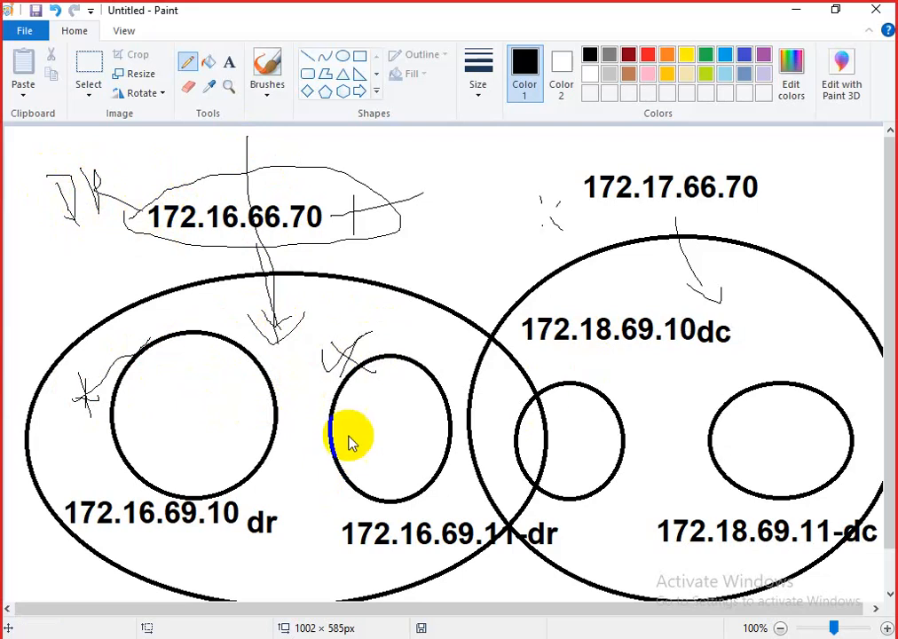
Pencil a loop around 172.17.66.70, a short stroke in the ellipse below it, and connected crosses above both dc servers
mouse_move(554, 163)
mouse_down()
mouse_move(642, 195)
mouse_move(750, 153)
mouse_move(567, 186)
mouse_up()
drag(654, 246, 660, 283)
drag(586, 380, 601, 378)
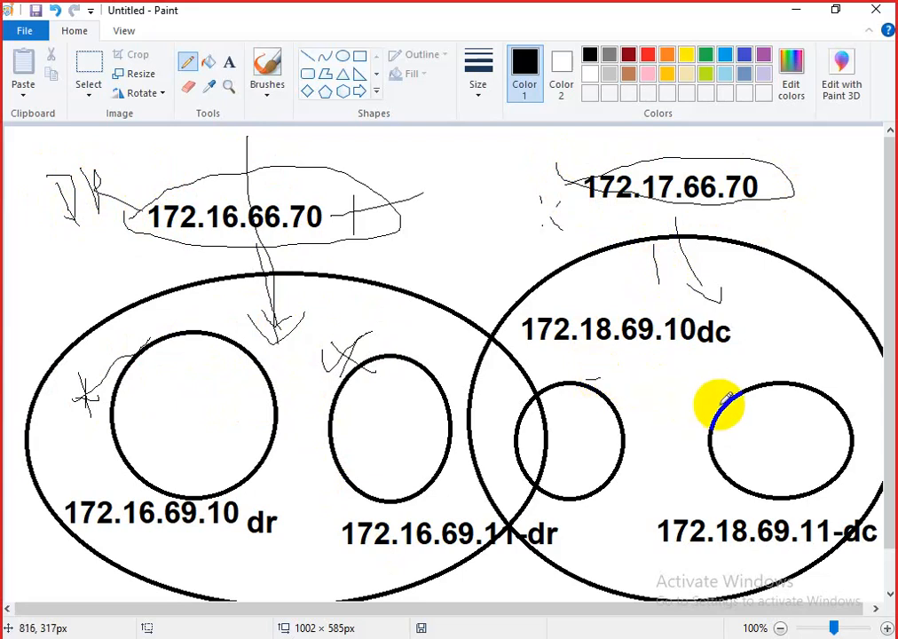
drag(724, 400, 768, 370)
mouse_move(598, 379)
mouse_down()
mouse_move(608, 363)
mouse_move(615, 377)
mouse_up()
mouse_move(768, 335)
mouse_down()
mouse_move(764, 381)
mouse_move(784, 362)
mouse_up()
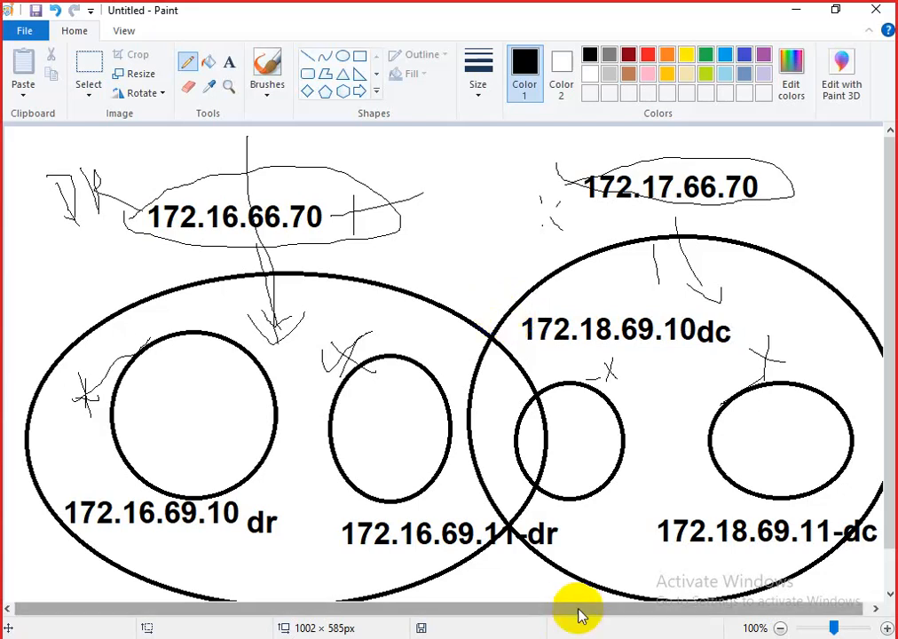
Switch to ClearPass Policy Manager and view the network details of the Omer-Dr and Omer-Dc zone mappings
key(alt+Tab)
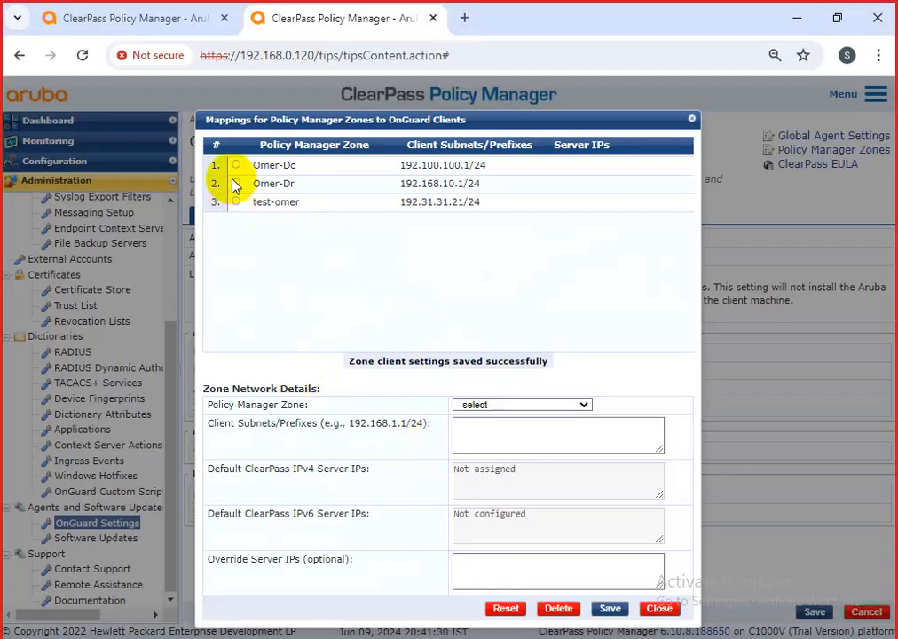
click(235, 183)
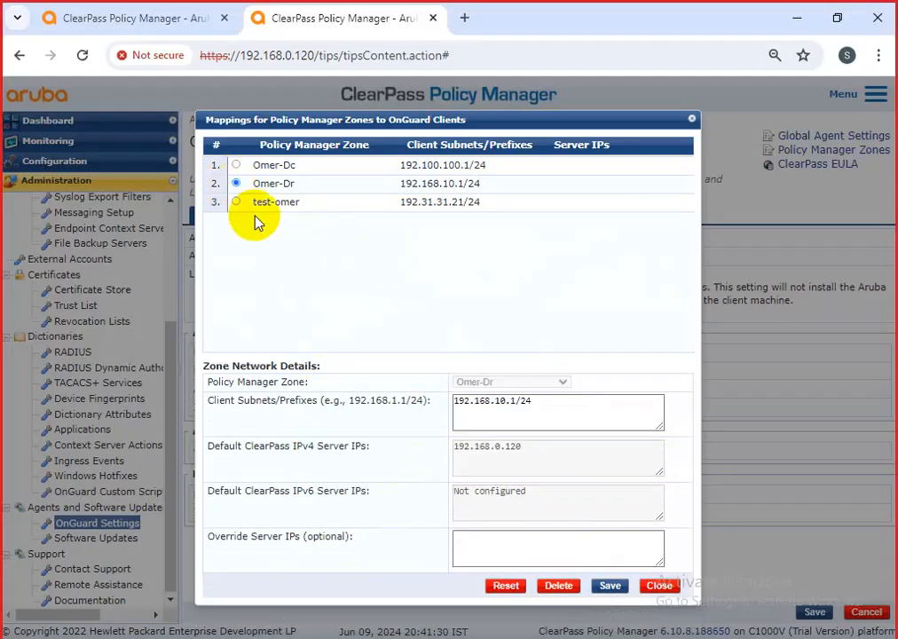
click(236, 165)
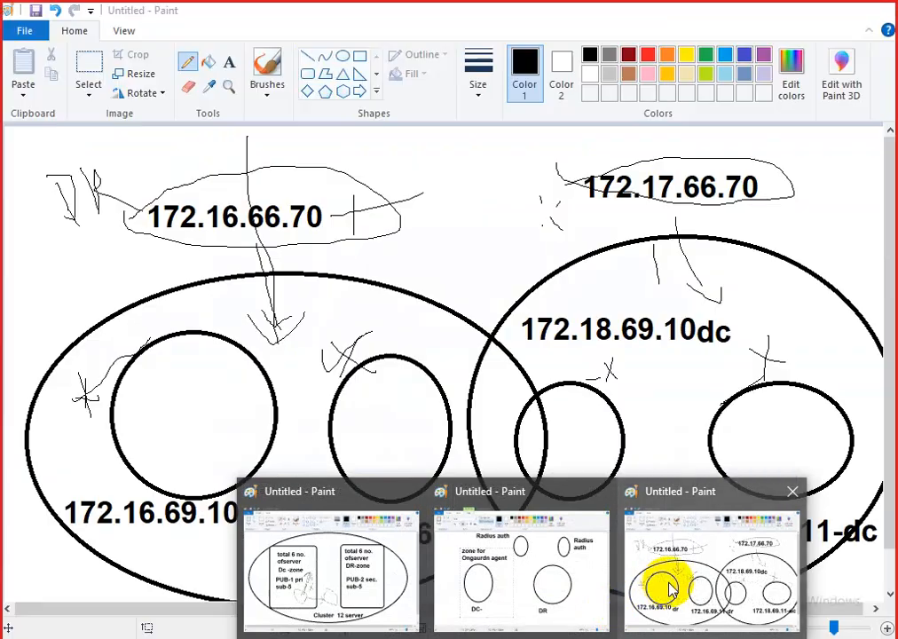
In the Paint diagram, pencil tick marks under both dr servers and above 172.16.66.70, and arrows toward 172.16.66.70 and 172.17.66.70
click(667, 588)
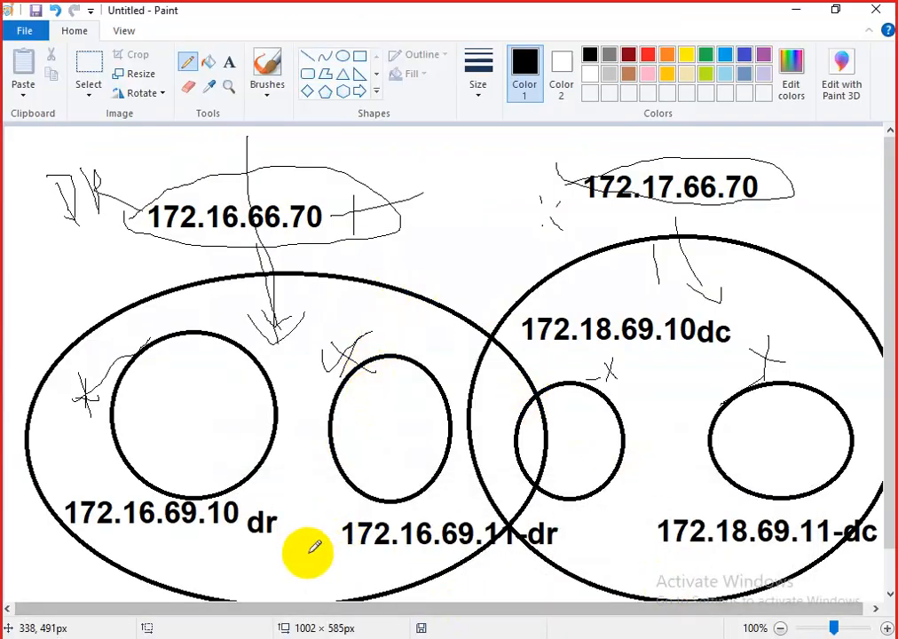
drag(224, 546, 238, 538)
drag(299, 571, 344, 539)
mouse_move(222, 171)
mouse_down()
mouse_move(248, 165)
mouse_move(274, 144)
mouse_move(272, 156)
mouse_up()
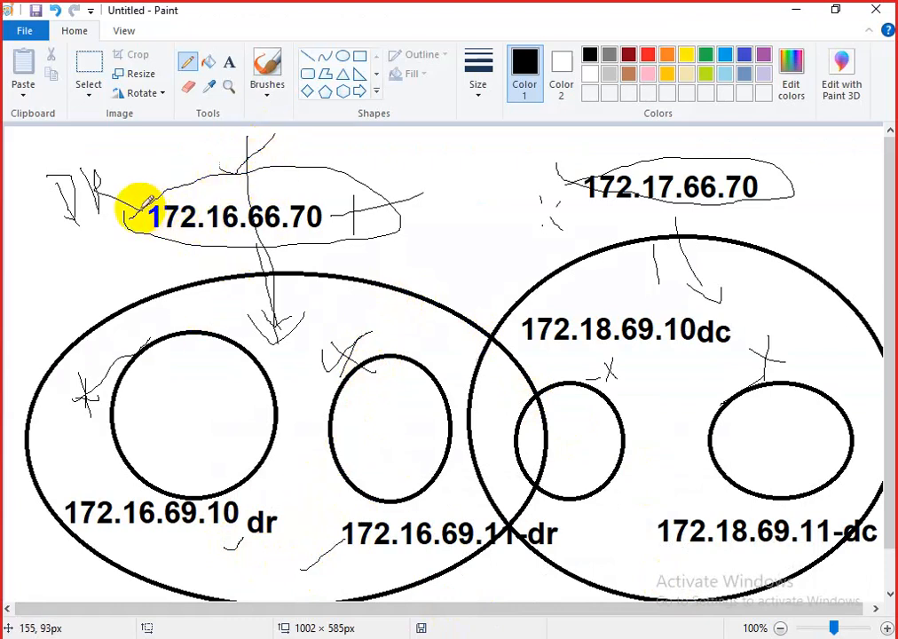
mouse_move(58, 256)
mouse_down()
mouse_move(91, 245)
mouse_move(100, 226)
mouse_move(120, 236)
mouse_move(115, 247)
mouse_up()
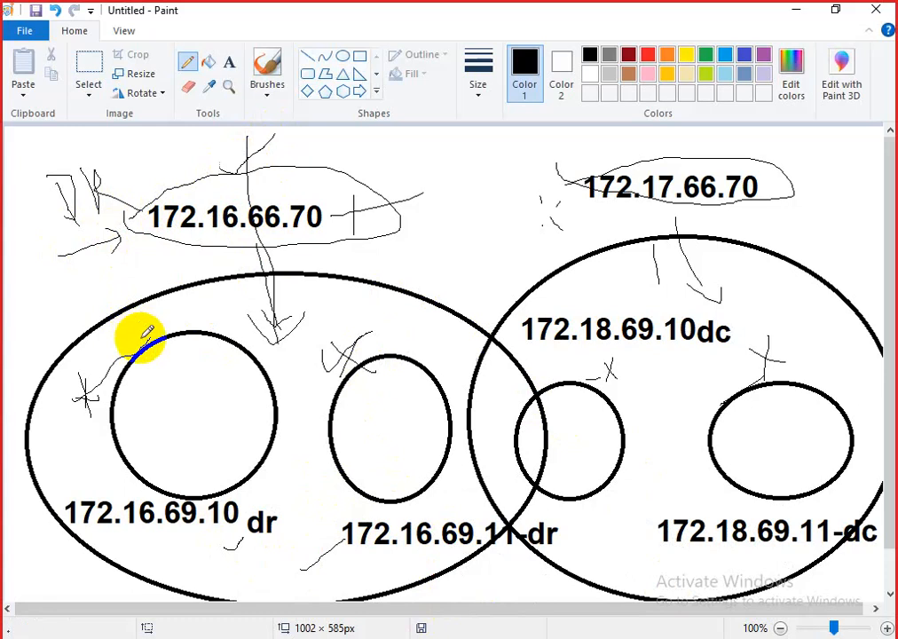
mouse_move(486, 241)
mouse_down()
mouse_move(558, 214)
mouse_move(538, 207)
mouse_move(567, 238)
mouse_move(568, 275)
mouse_up()
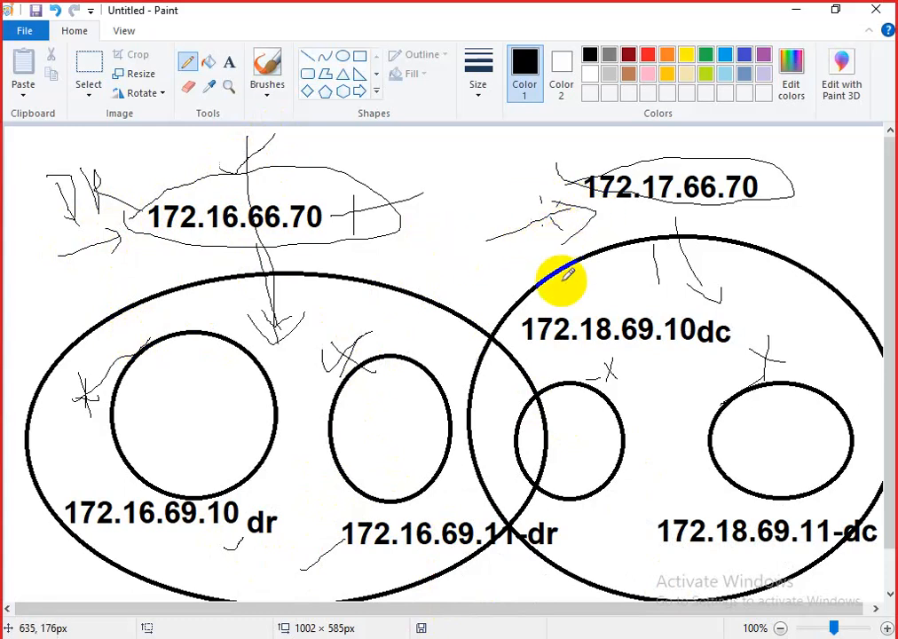
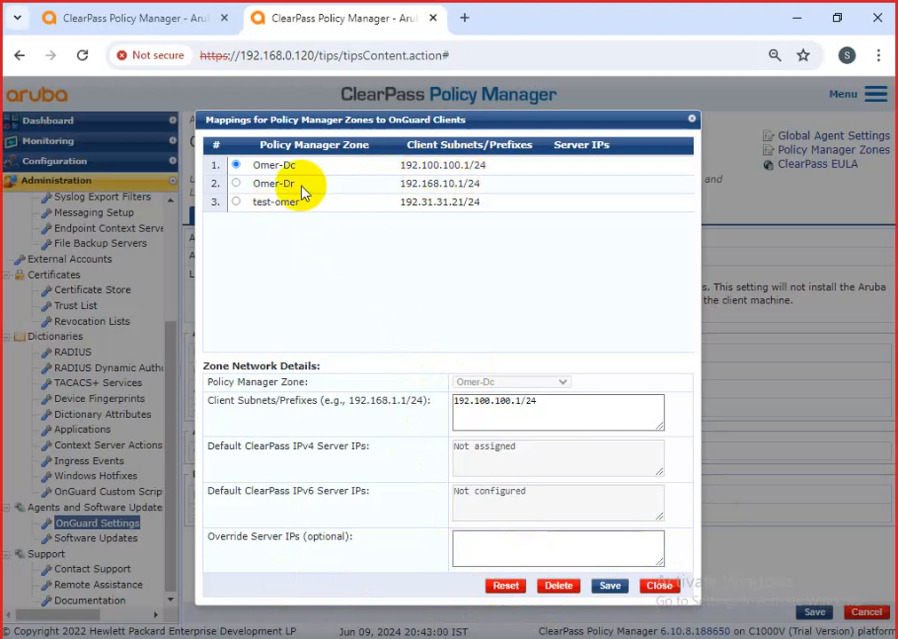
Back in ClearPass, review the Omer-Dc mapping's client subnet and default IPv4 server IPs, and close the zone mappings
drag(372, 446, 210, 450)
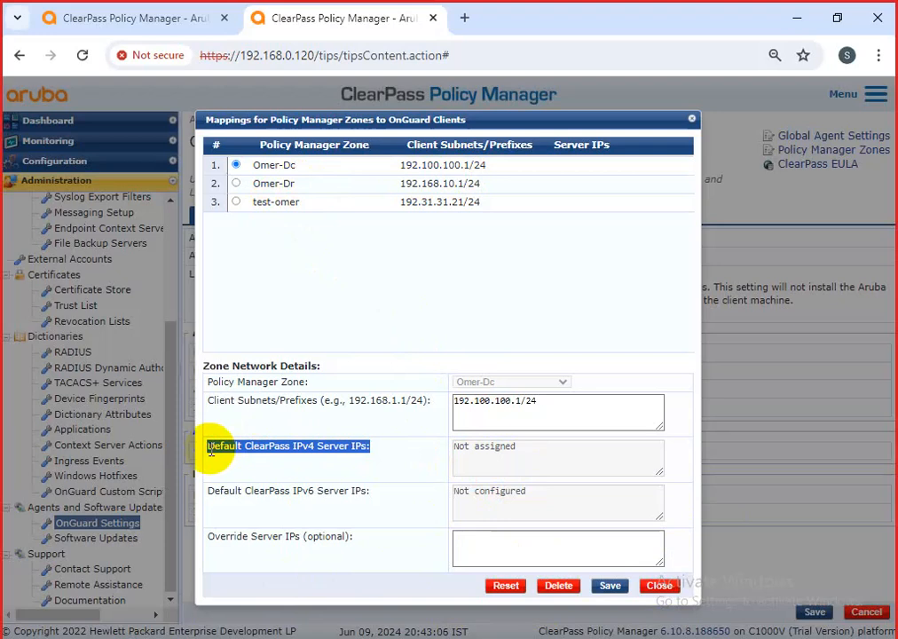
drag(521, 427, 454, 401)
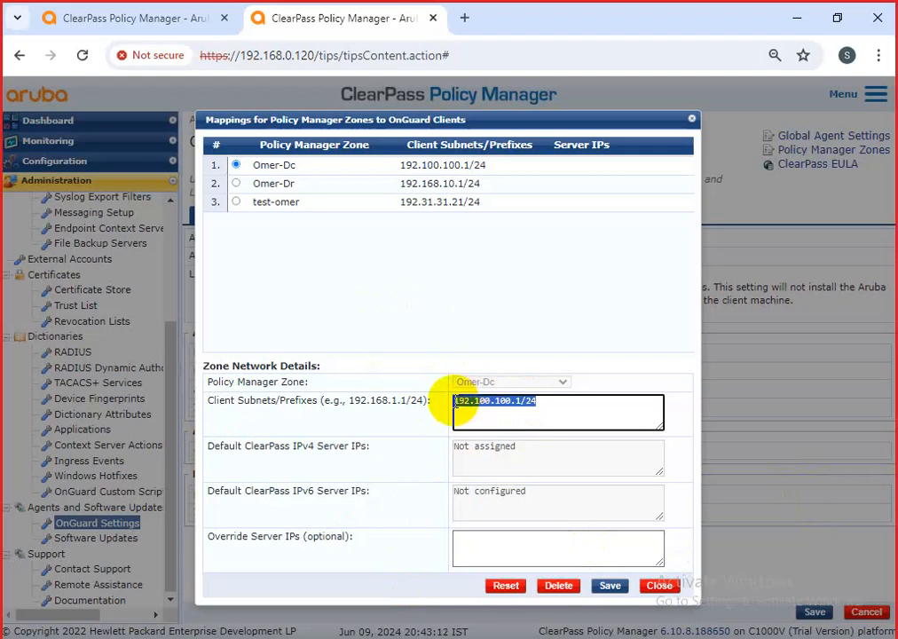
click(546, 413)
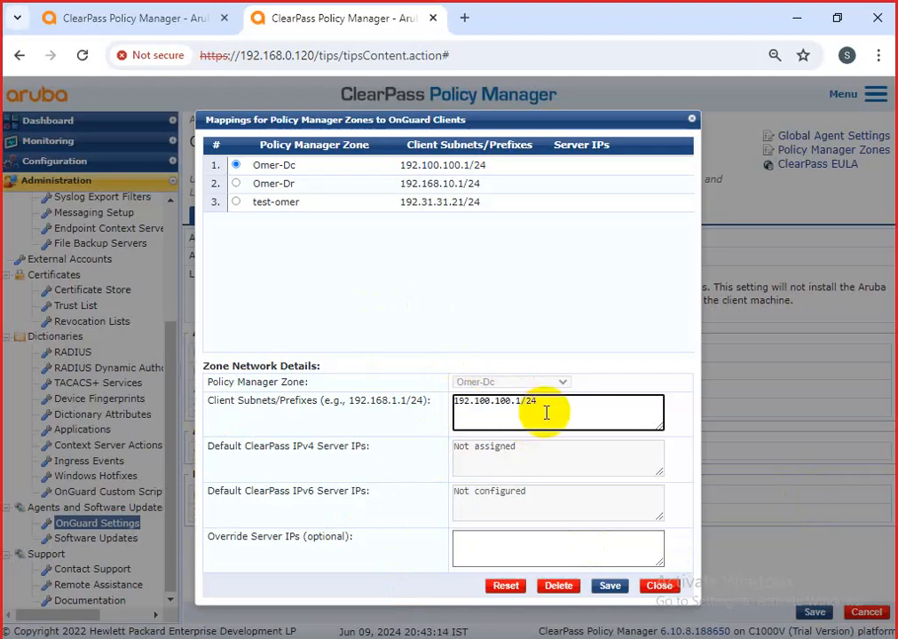
drag(519, 448, 456, 452)
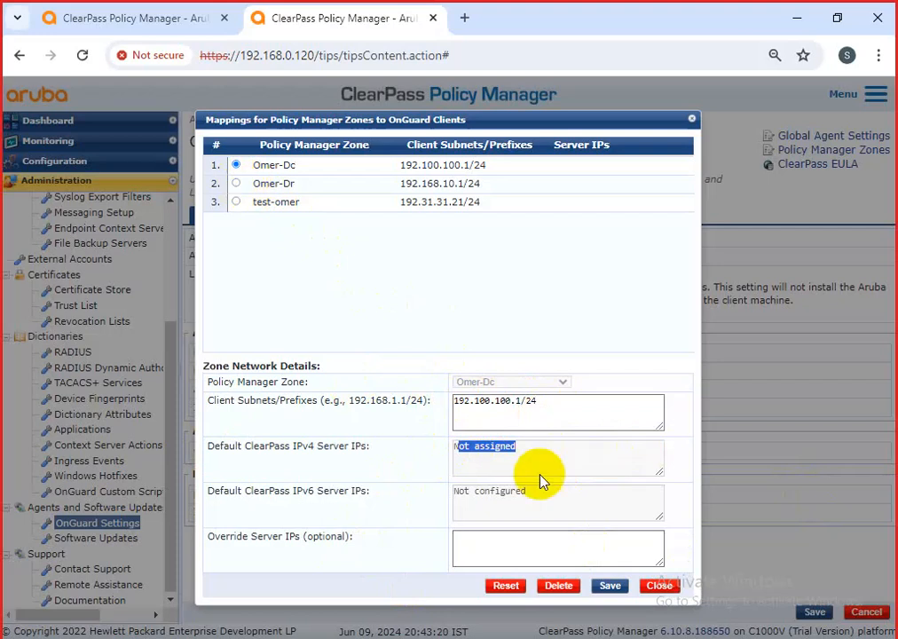
click(659, 586)
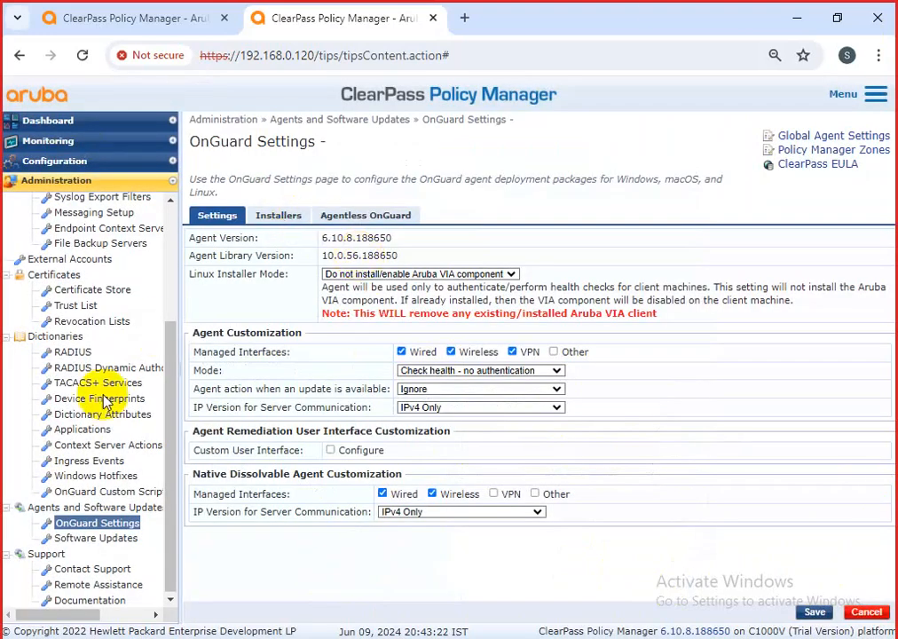
Open zone management from the CyberRock-LAB server configuration and try to delete the test-omer zone
scroll(168, 382, up, 3)
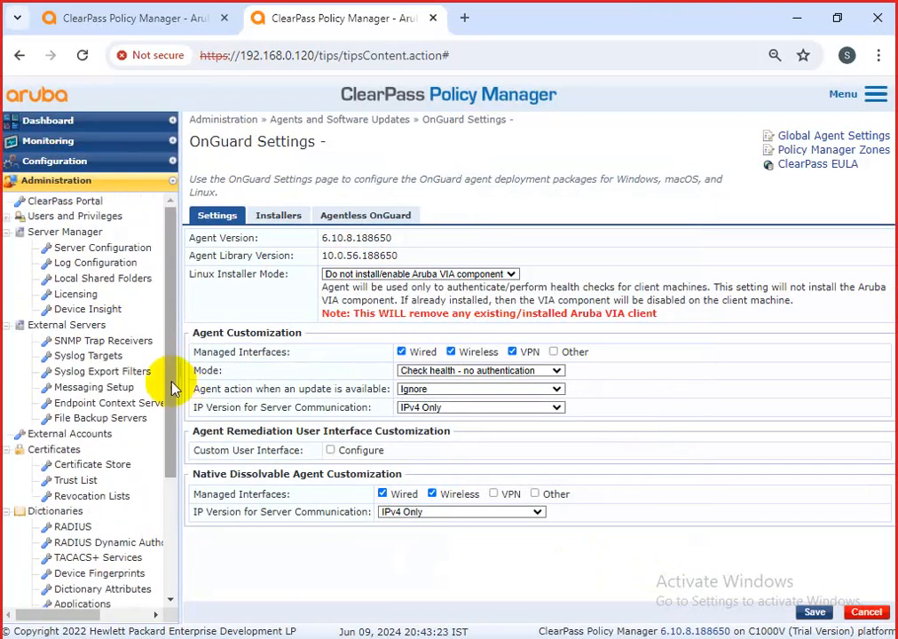
click(100, 249)
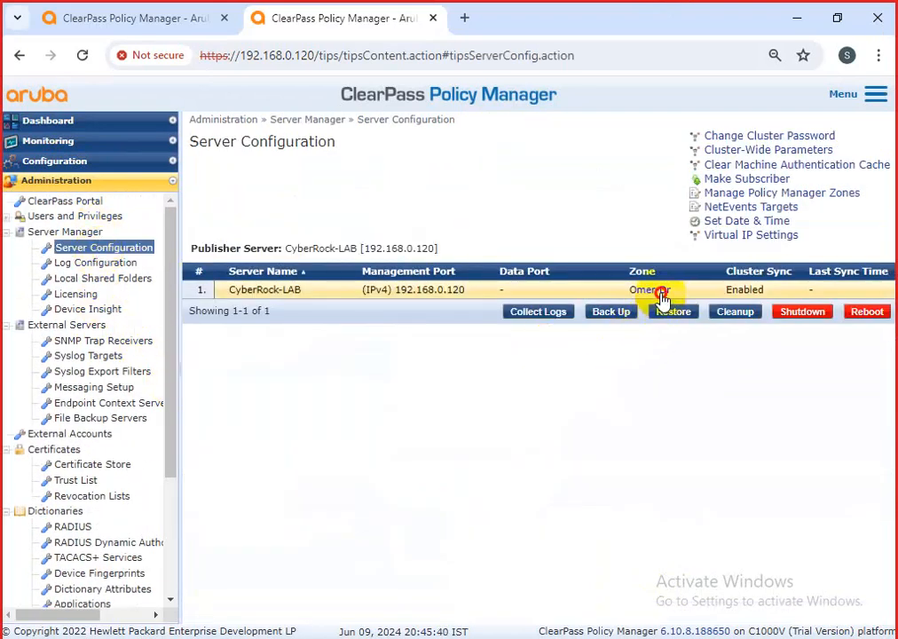
click(661, 299)
click(479, 257)
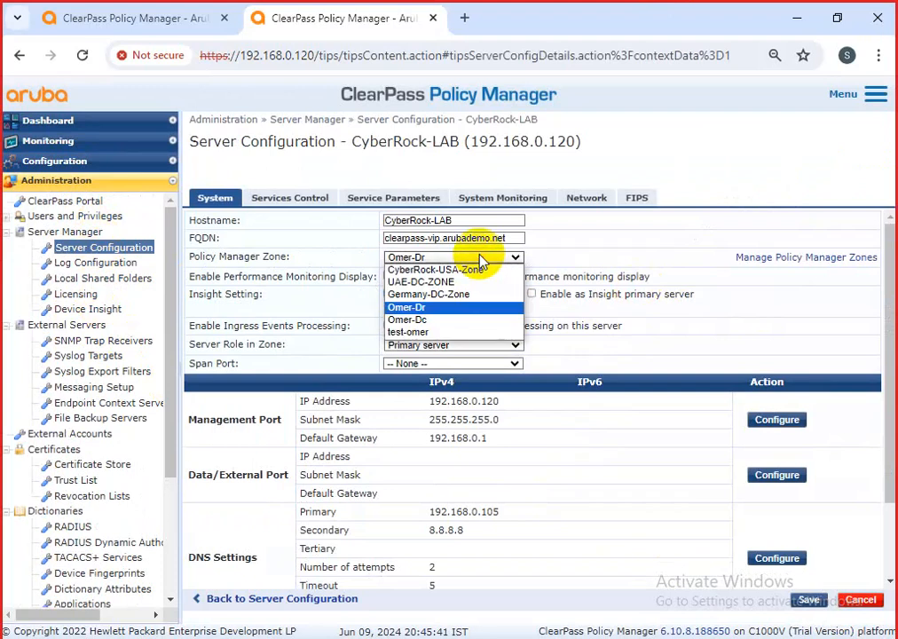
click(782, 257)
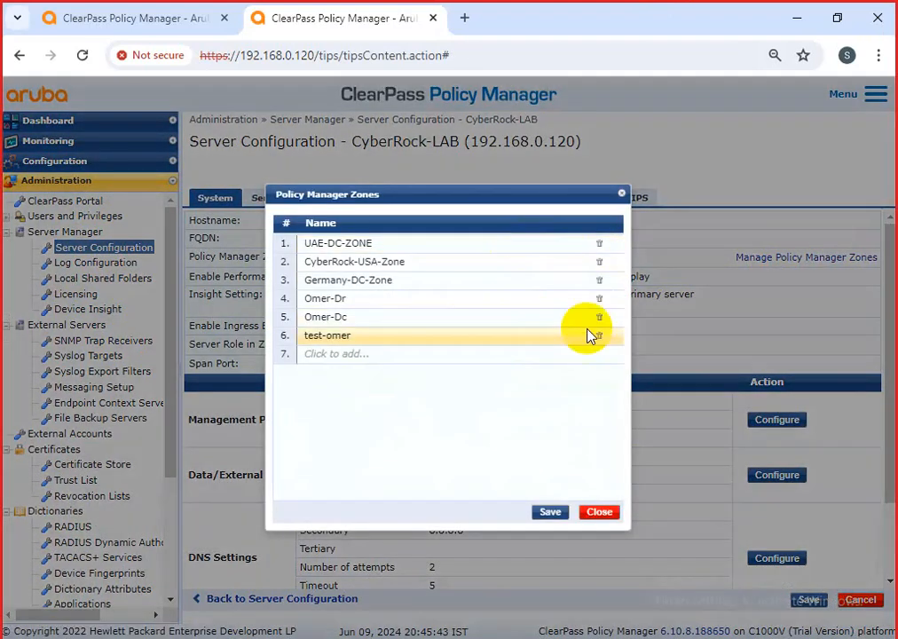
click(599, 335)
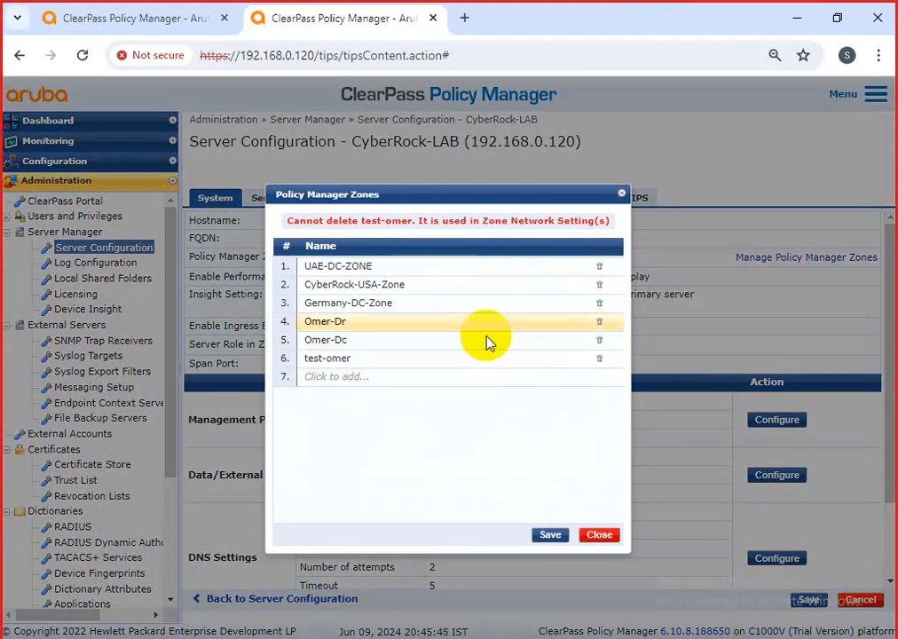
Delete UAE-DC-ZONE and Germany-DC-Zone from the Policy Manager zones
click(371, 265)
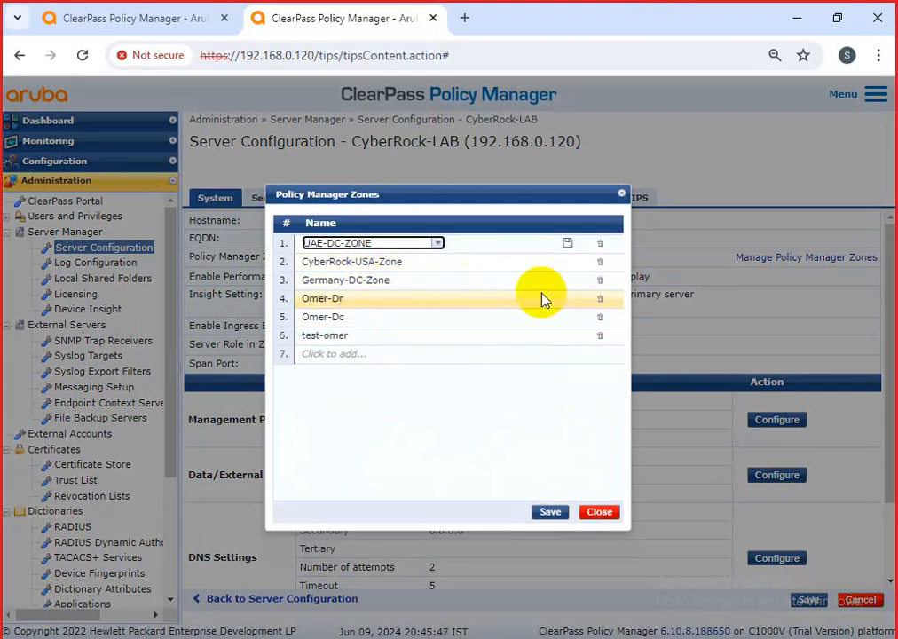
click(565, 246)
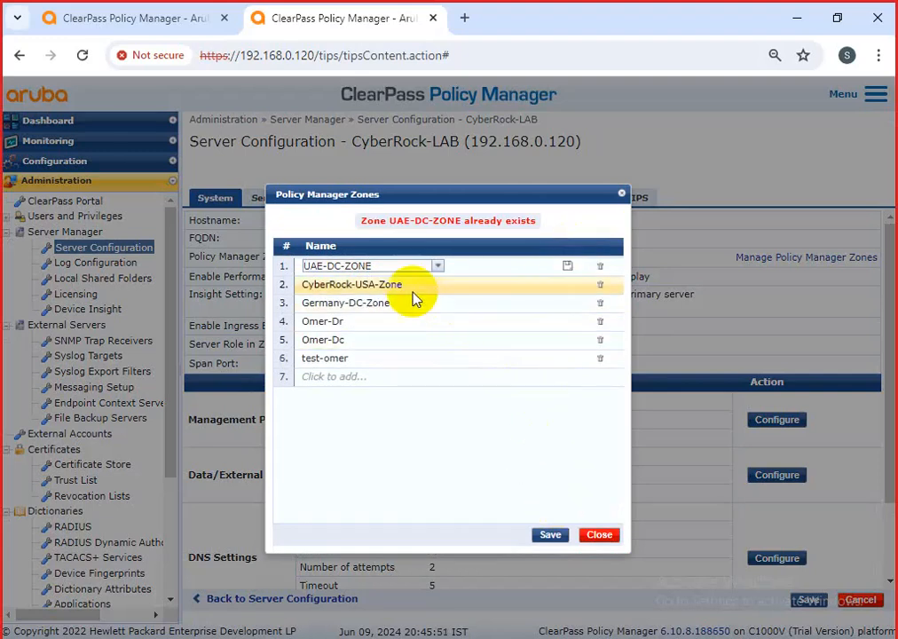
click(600, 268)
click(602, 246)
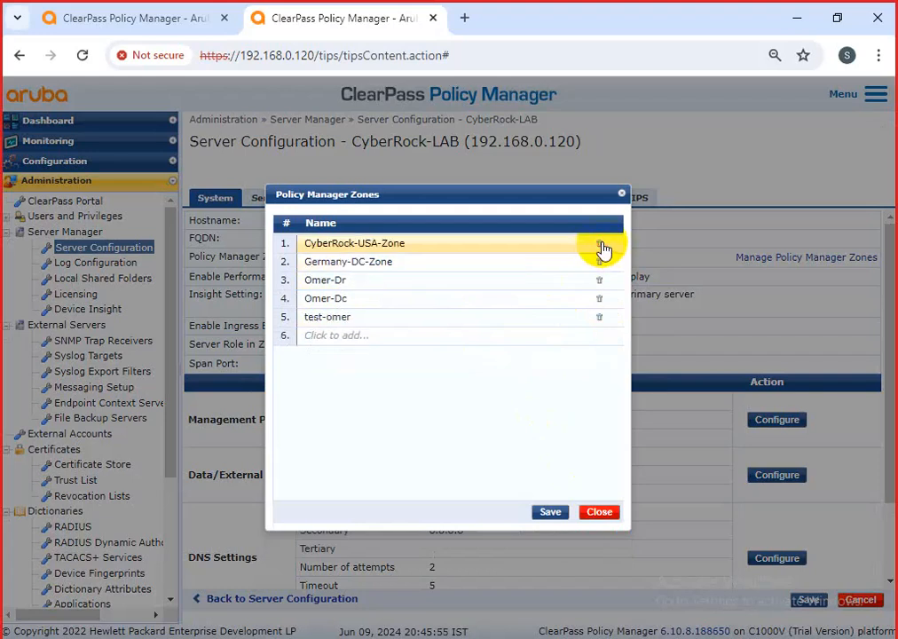
click(598, 261)
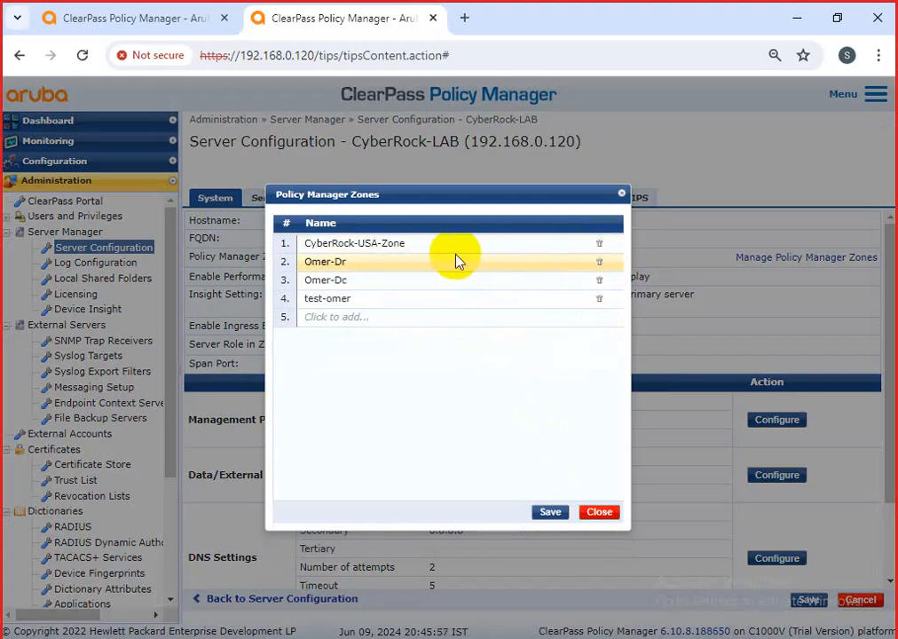
Try to delete the Omer-Dr, Omer-Dc and test-omer zones, and close the zone list without saving
click(598, 262)
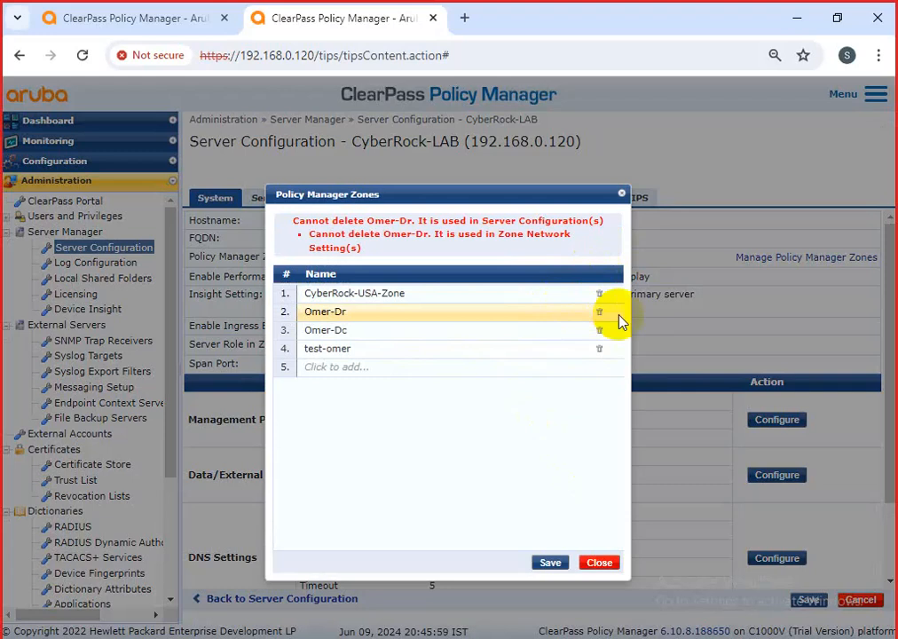
click(599, 330)
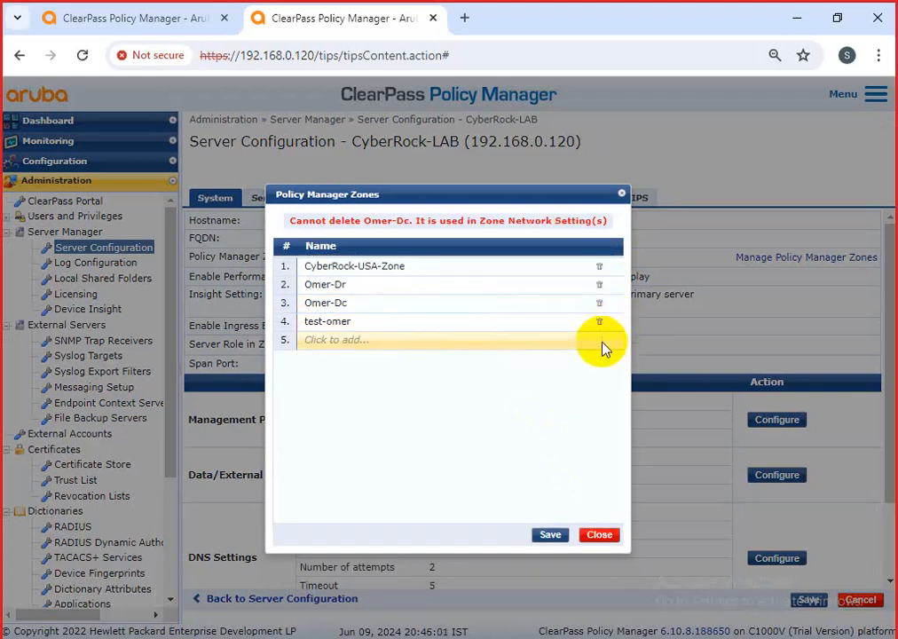
click(599, 321)
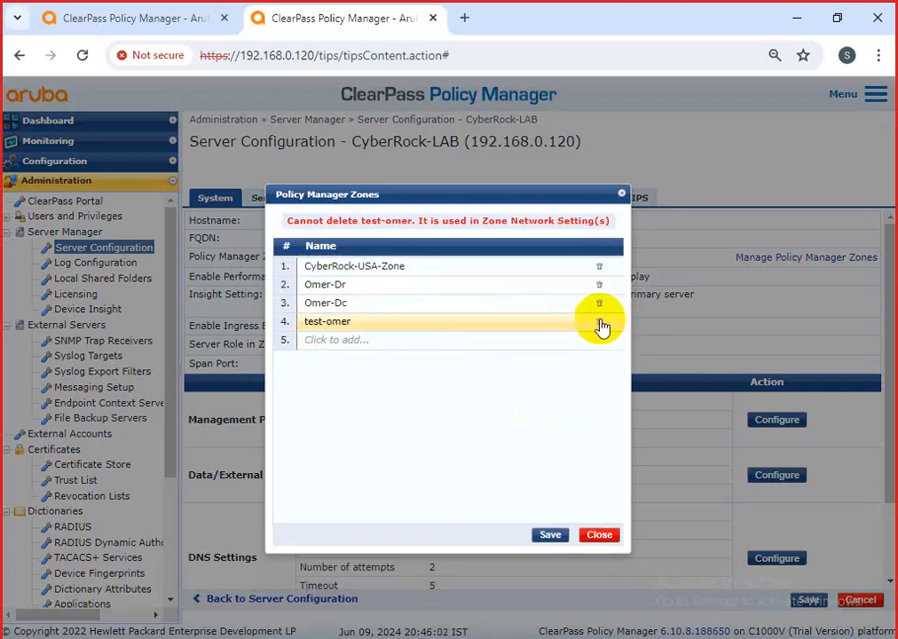
click(402, 268)
click(433, 266)
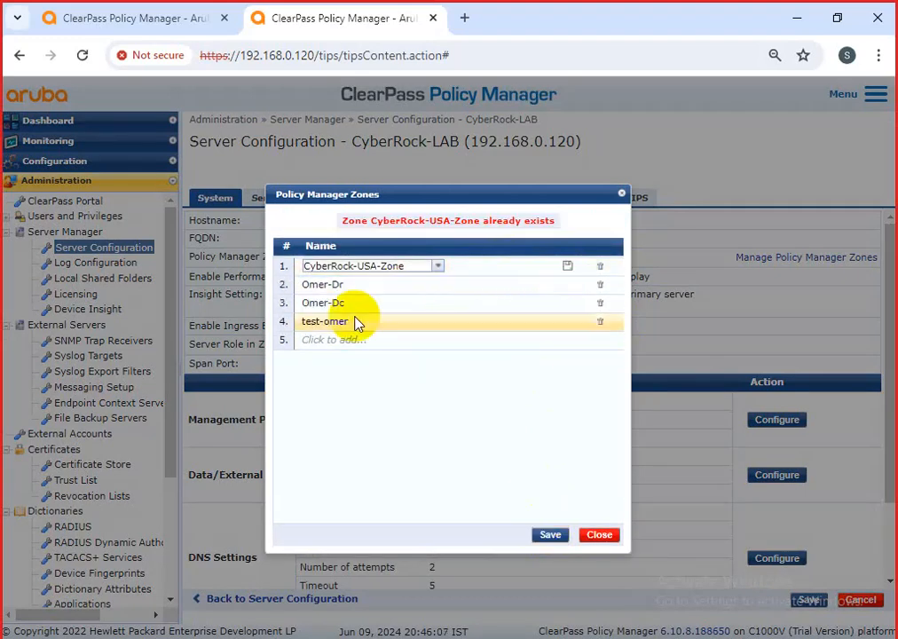
click(593, 534)
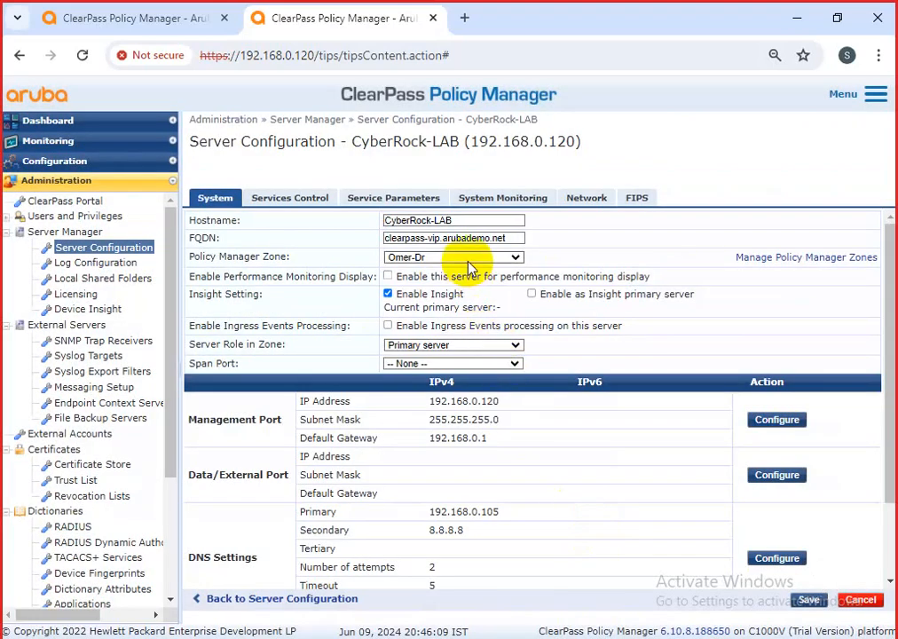
Assign CyberRock-LAB to the CyberRock-USA-Zone Policy Manager zone, clear its FQDN, and save the server configuration
click(468, 257)
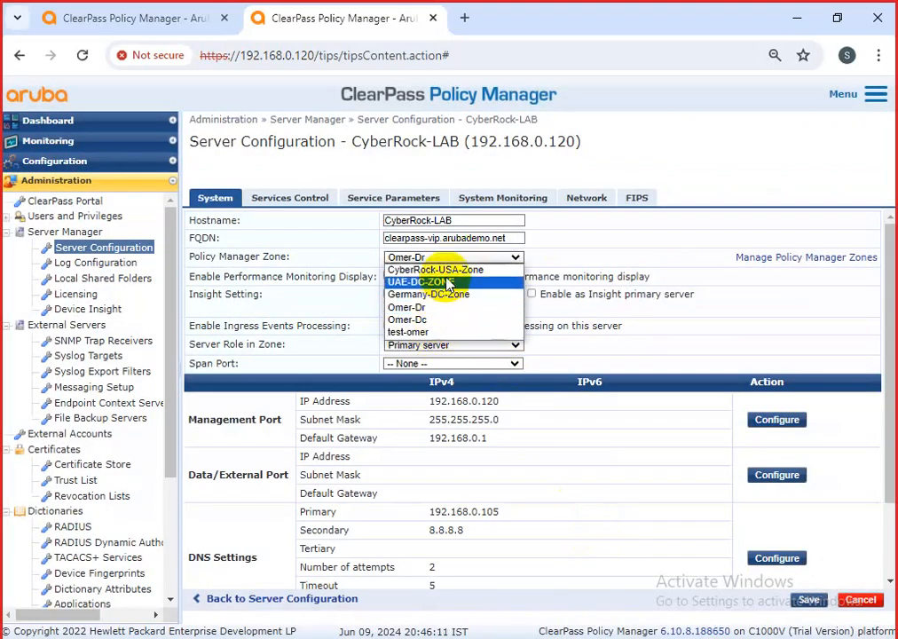
click(448, 270)
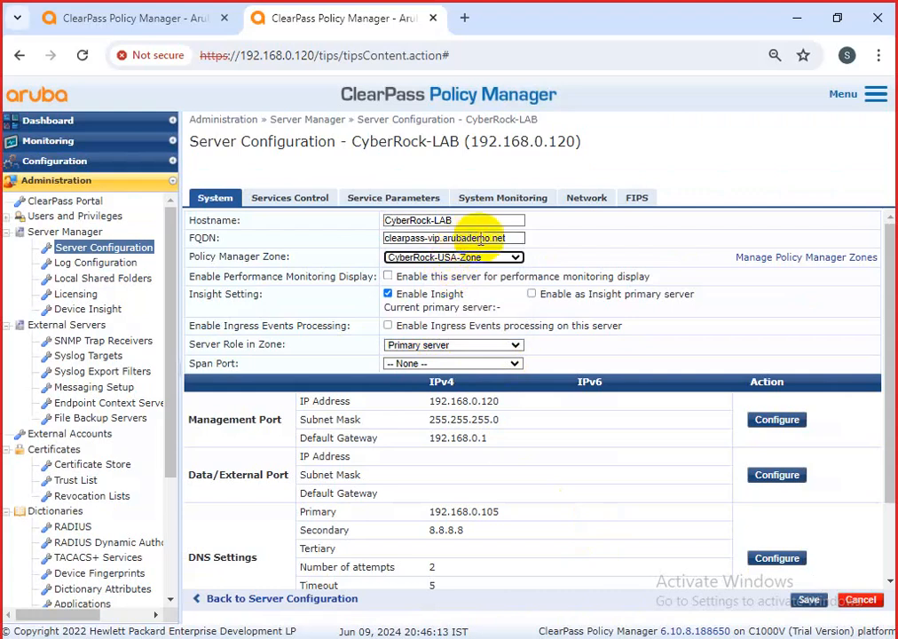
triple_click(412, 238)
key(BackSpace)
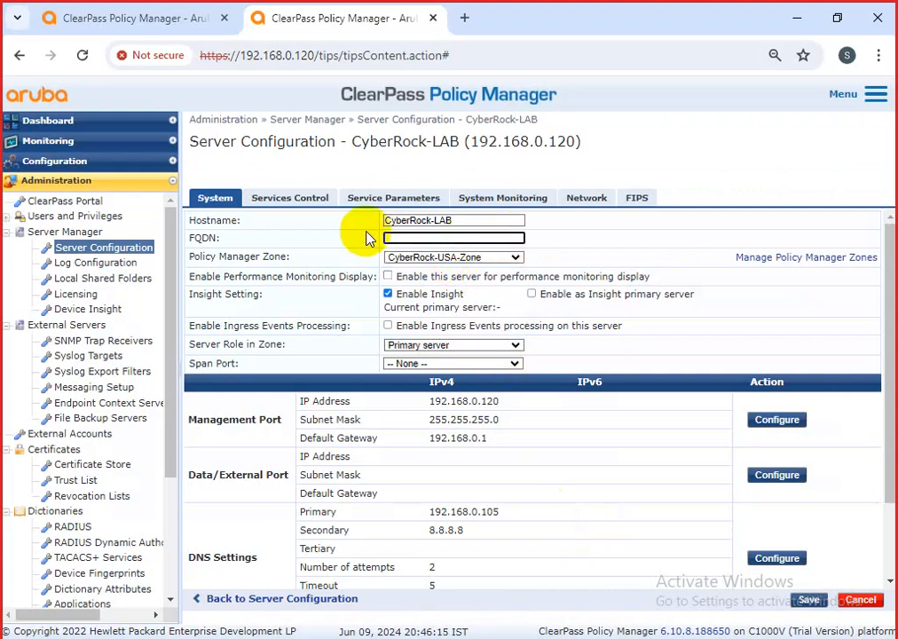
click(808, 600)
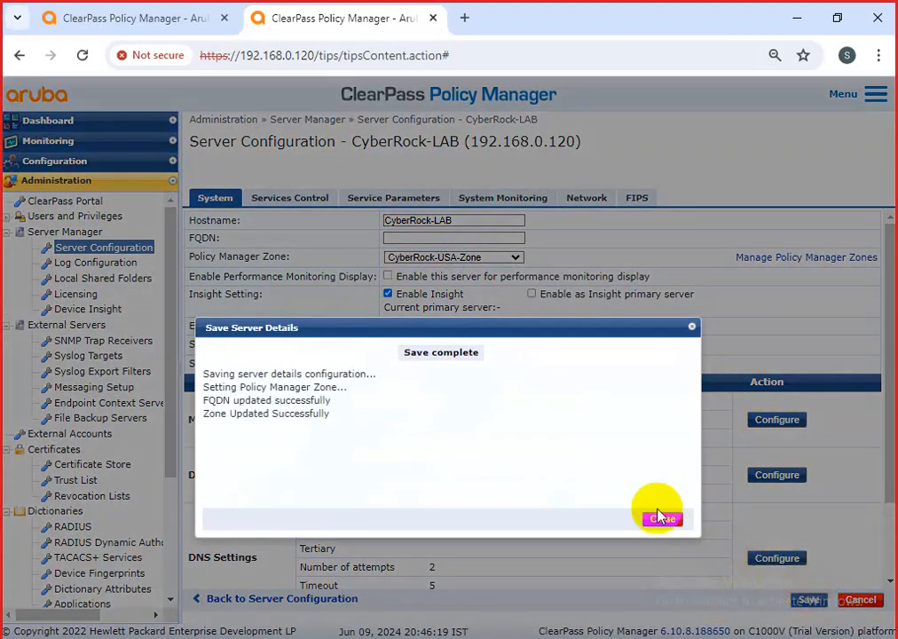
click(661, 519)
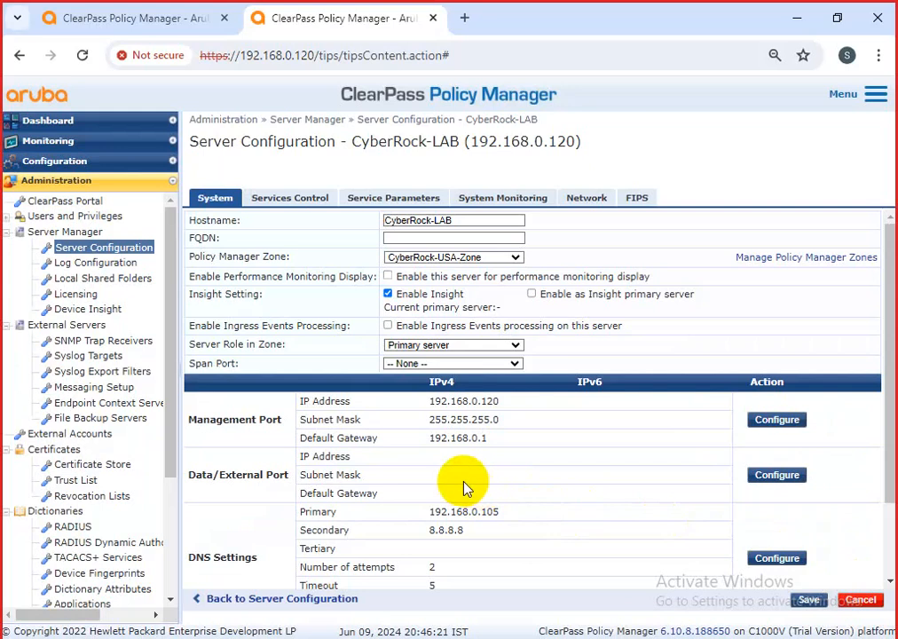
scroll(470, 494, down, 2)
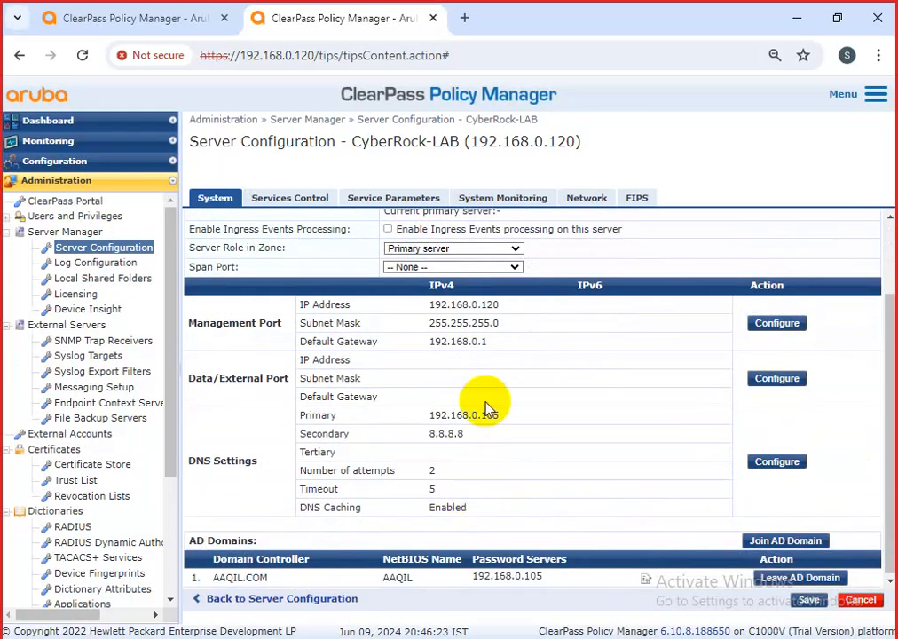
Copy the management port IP address 192.168.0.120 and save the CyberRock-LAB server details
drag(505, 305, 433, 306)
right_click(453, 315)
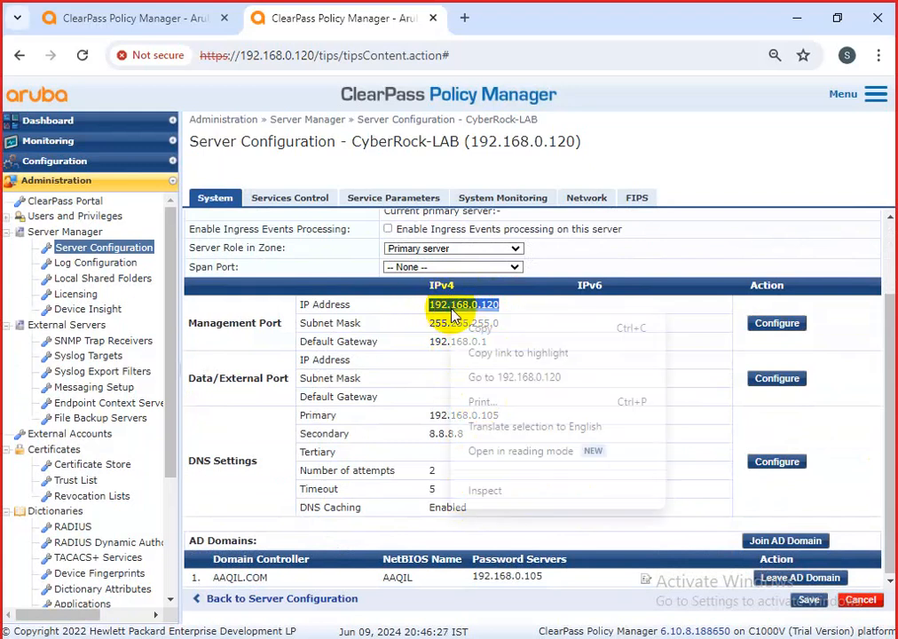
click(479, 330)
click(807, 600)
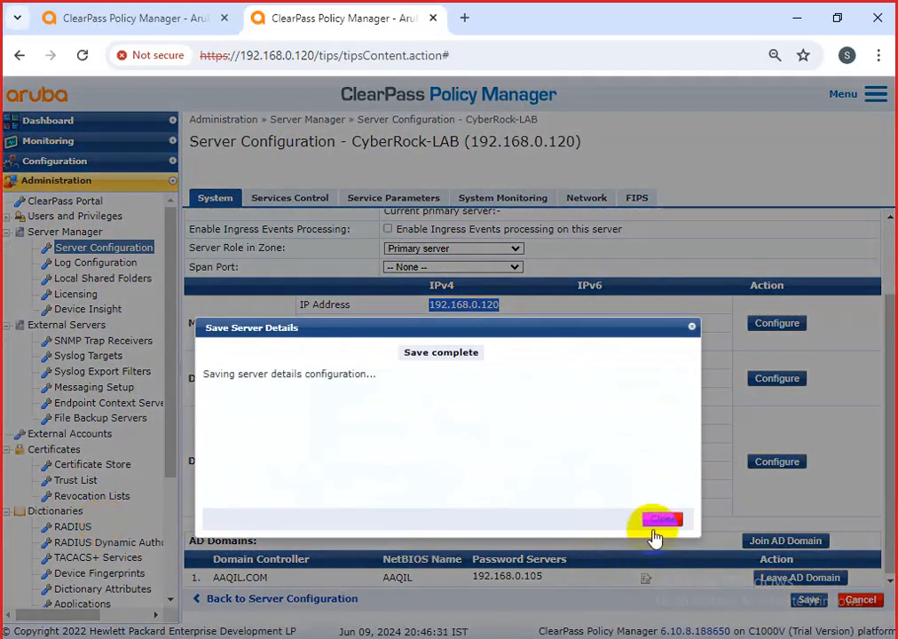
click(658, 519)
Open the Policy Manager zone mappings in the OnGuard settings and choose CyberRock-USA-Zone for a new mapping
scroll(116, 523, down, 3)
click(96, 523)
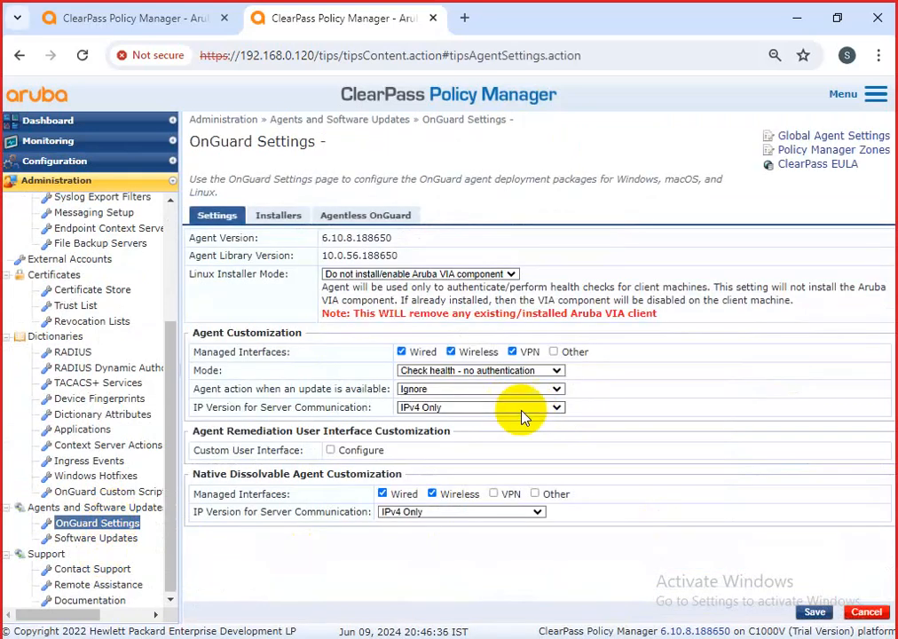
click(859, 150)
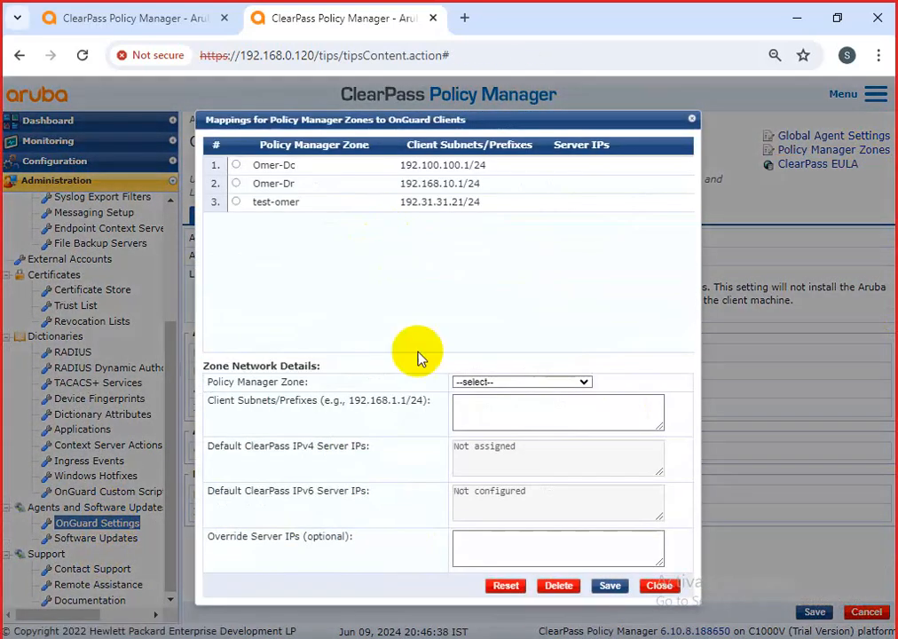
click(501, 383)
click(508, 407)
Enter 192.168.0.1/24 as the client subnet for the CyberRock-USA-Zone mapping
click(490, 406)
key(ctrl+v)
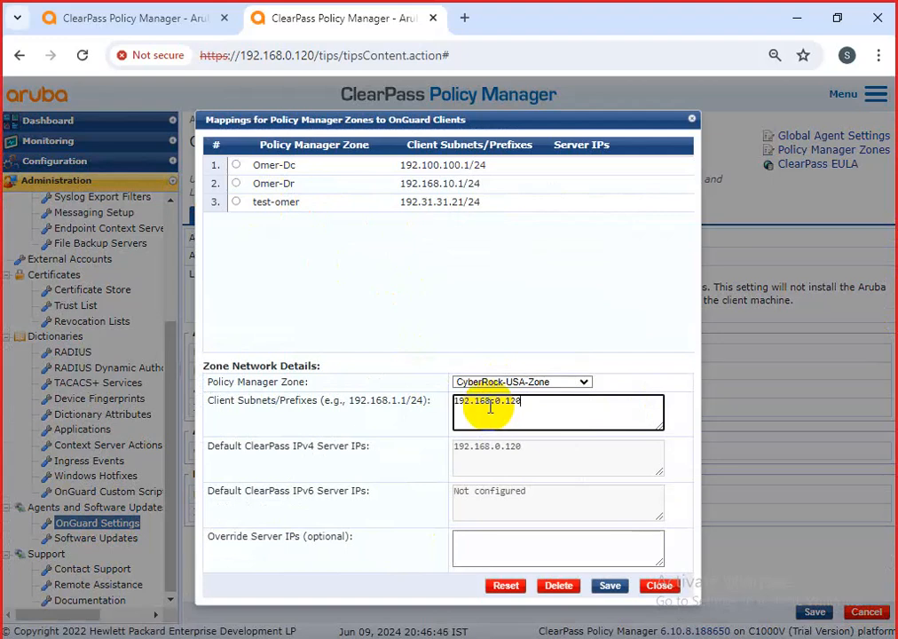
key(BackSpace)
key(BackSpace)
key(BackSpace)
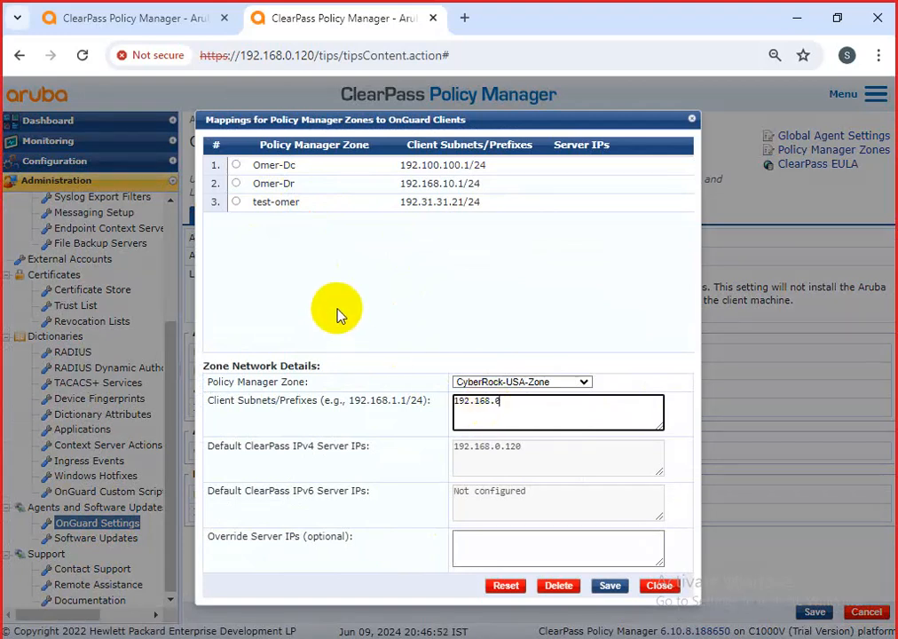
text(.)
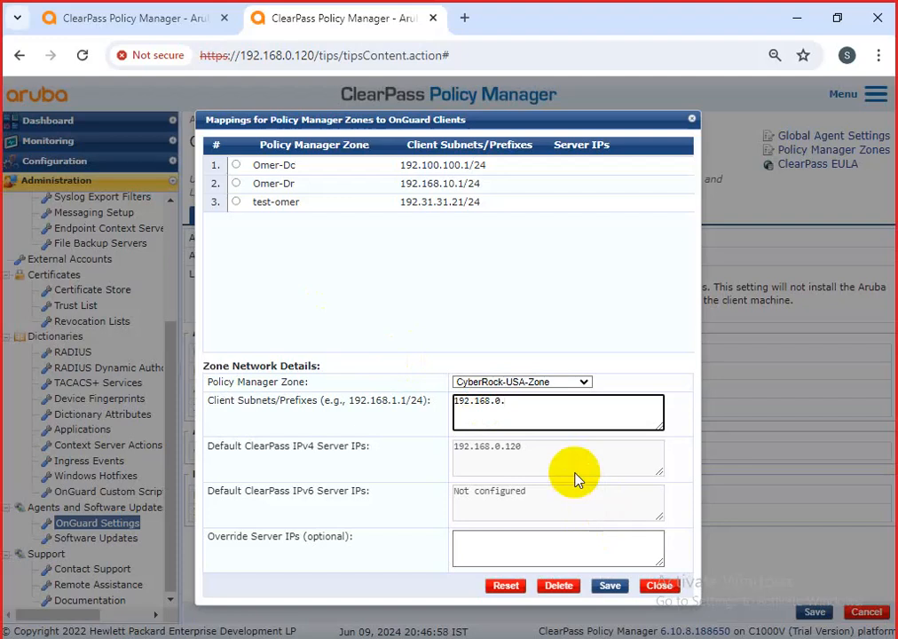
text(1/24)
click(487, 545)
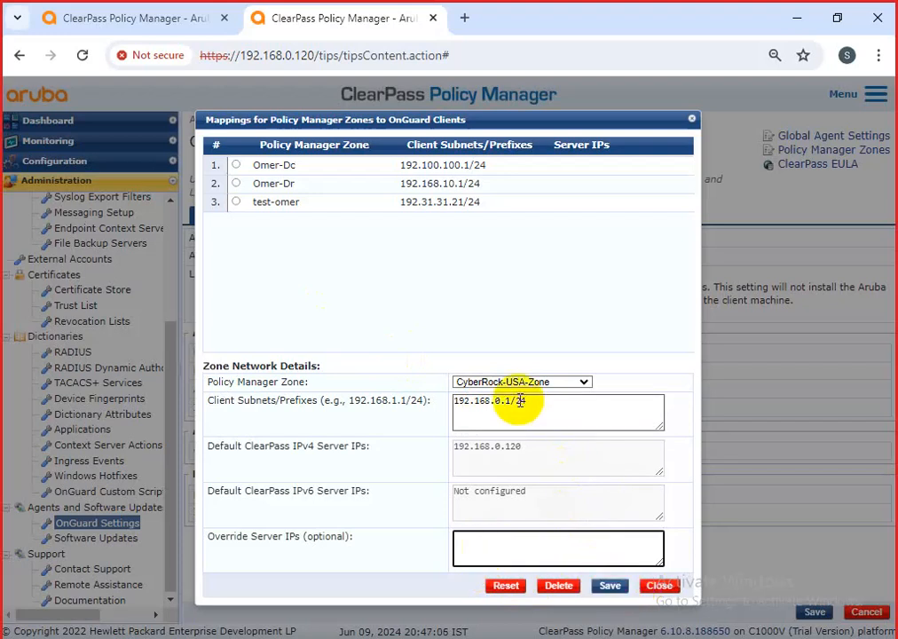
Set the CyberRock-USA-Zone client subnet to 10.10.10.1/24 with override server IP 192.168.0.120, and save the mapping
drag(519, 401, 496, 381)
key(BackSpace)
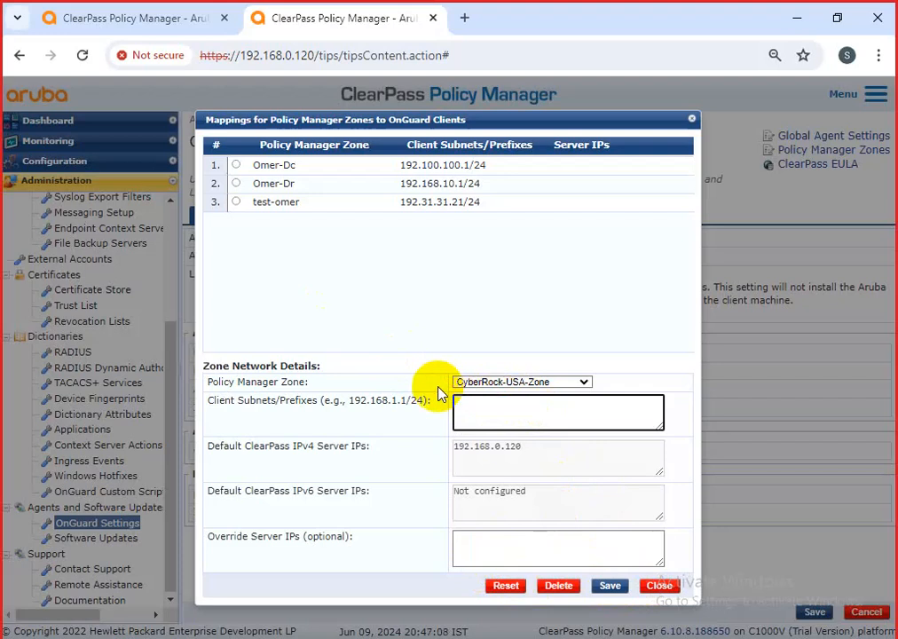
text(10.10.1)
text(0.10)
click(508, 548)
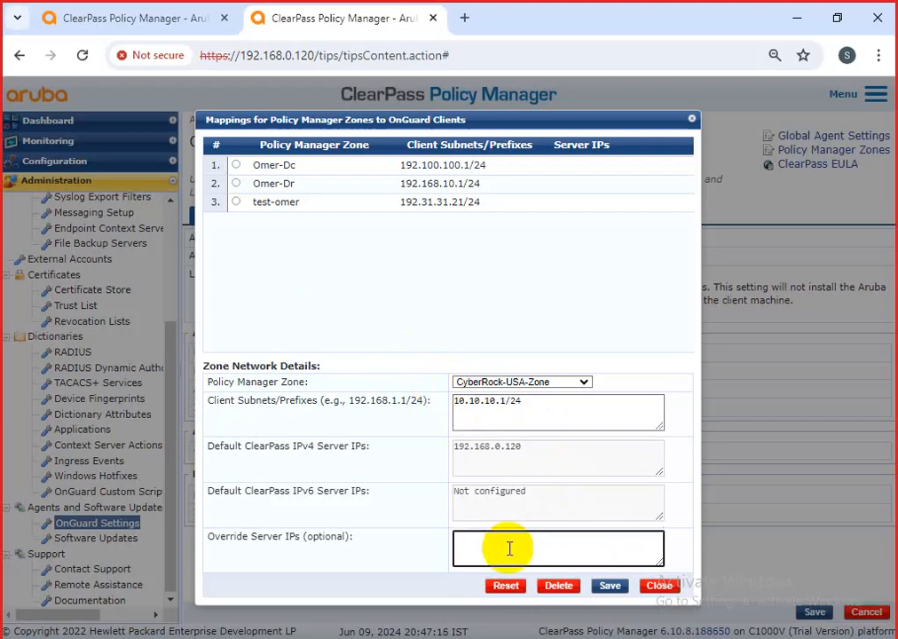
key(ctrl+v)
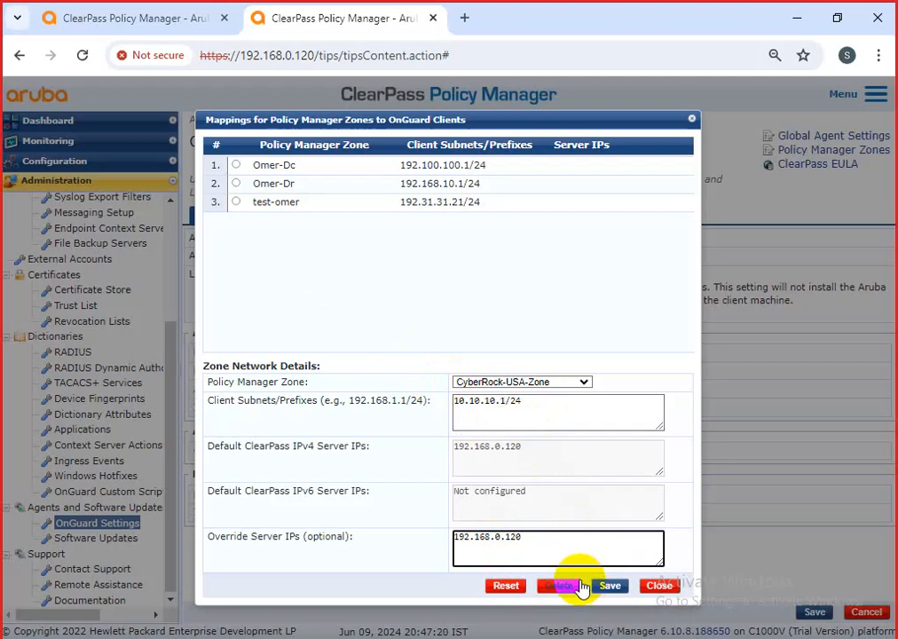
click(610, 585)
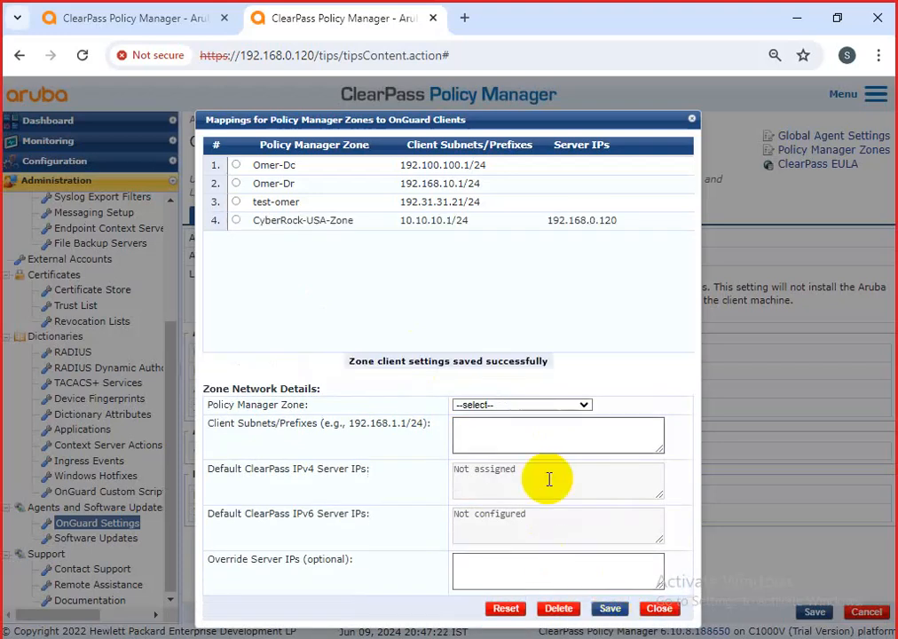
Review the zone, client subnet and server IP in the CyberRock-USA-Zone mapping, and close the zone mappings
triple_click(515, 229)
drag(516, 227, 295, 236)
click(366, 282)
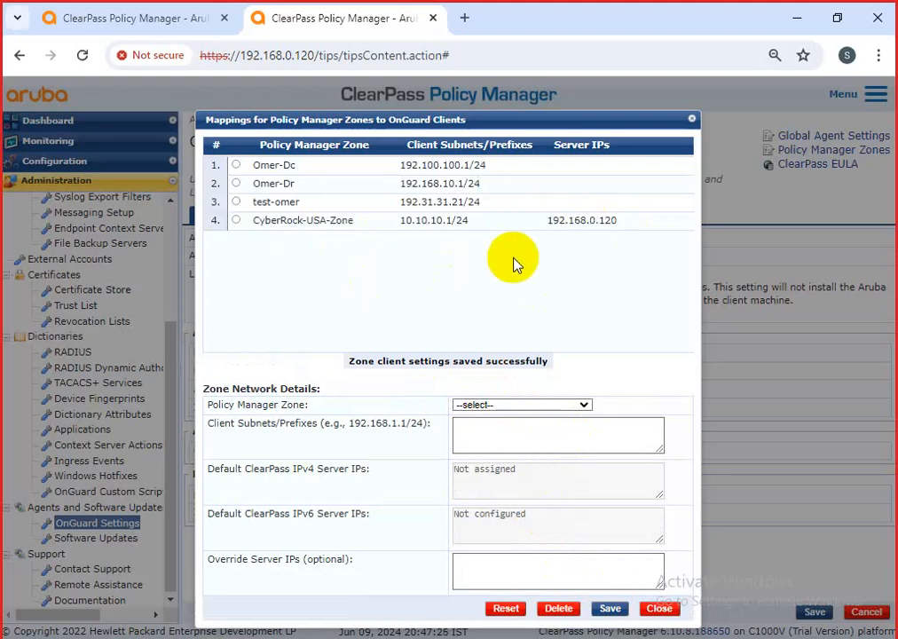
drag(547, 224, 618, 220)
click(620, 222)
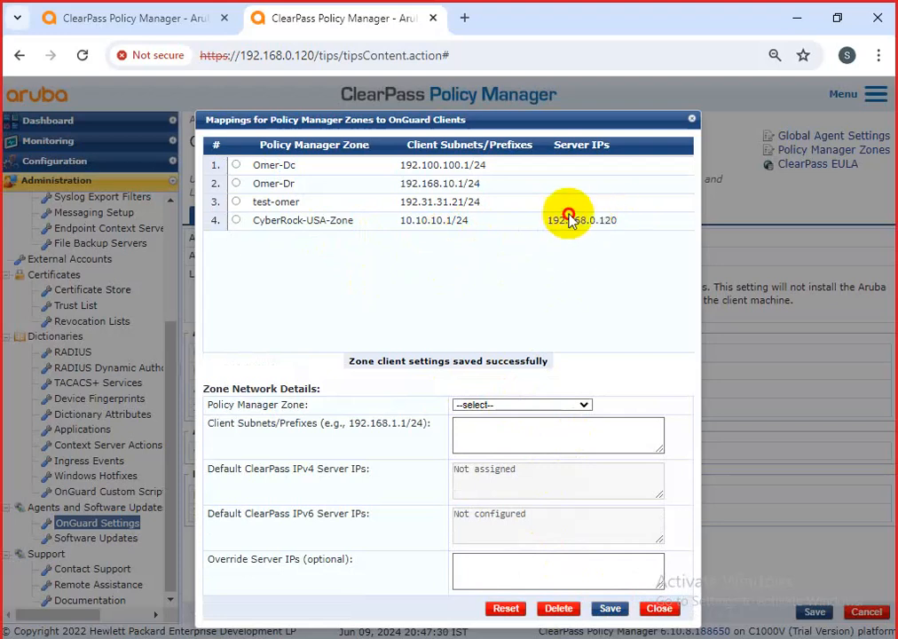
drag(471, 223, 248, 222)
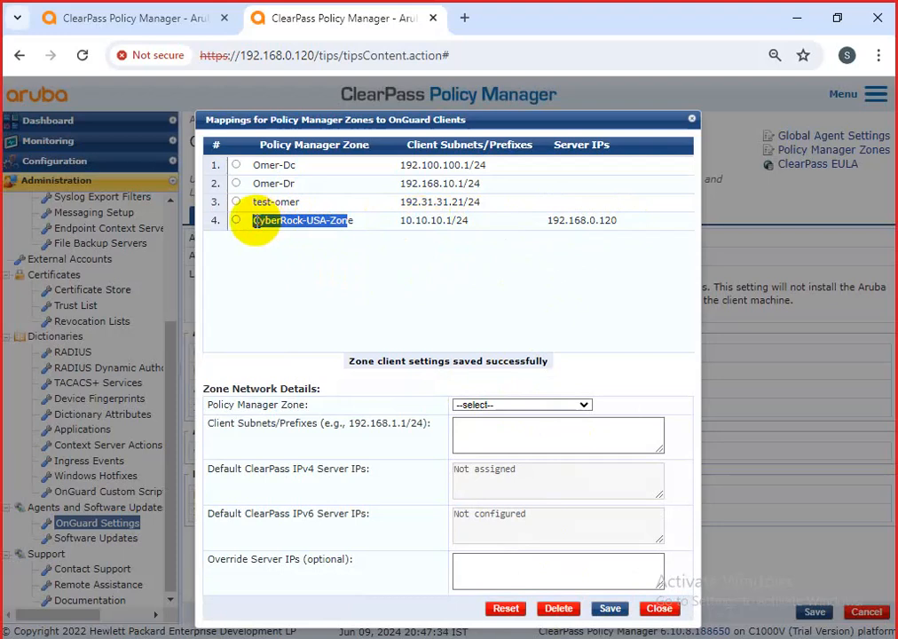
click(611, 611)
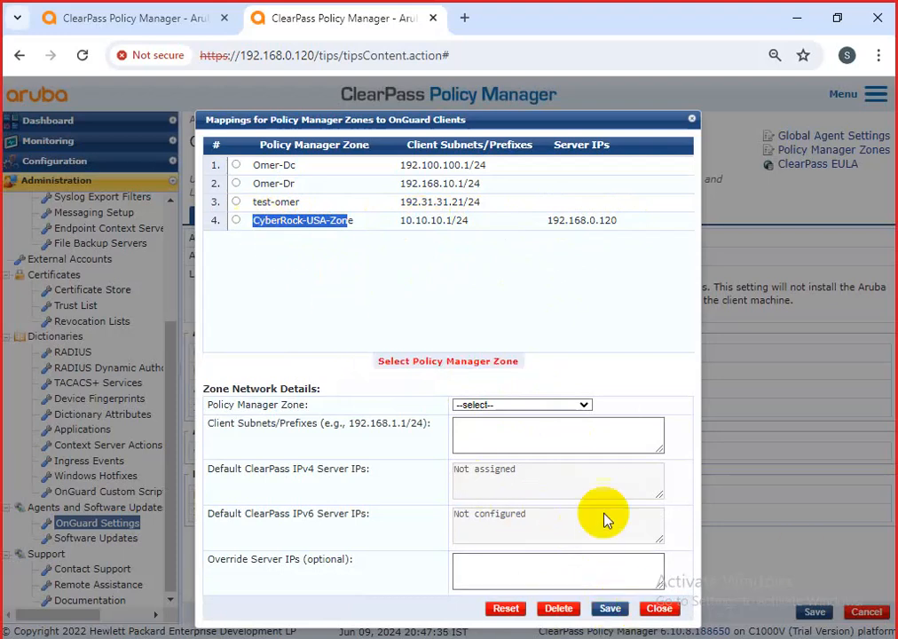
click(660, 611)
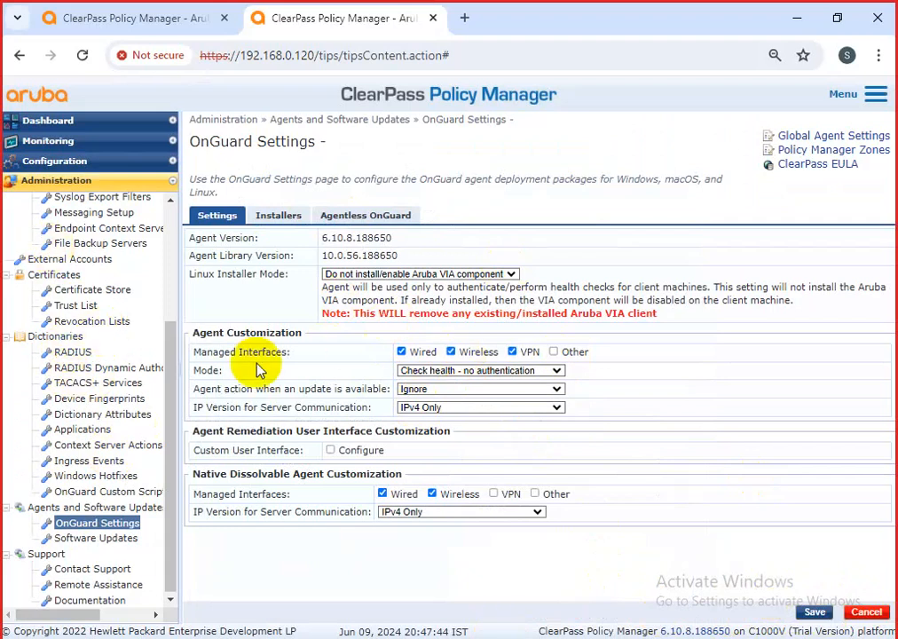
Open the server configuration's Virtual IP Settings and try to save virtual IP 192.168.10.10 with CyberRock-LAB as primary node
drag(175, 371, 144, 224)
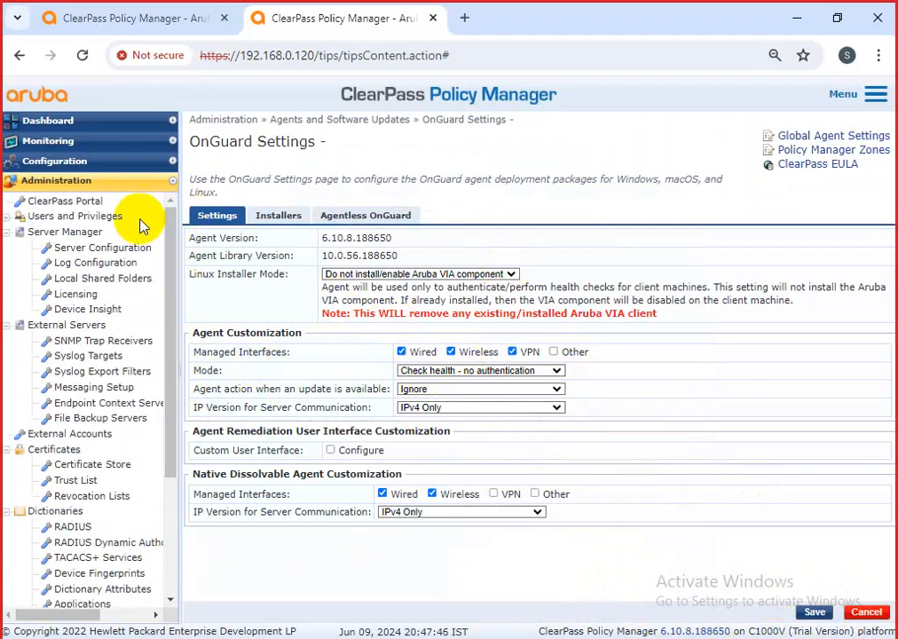
click(118, 250)
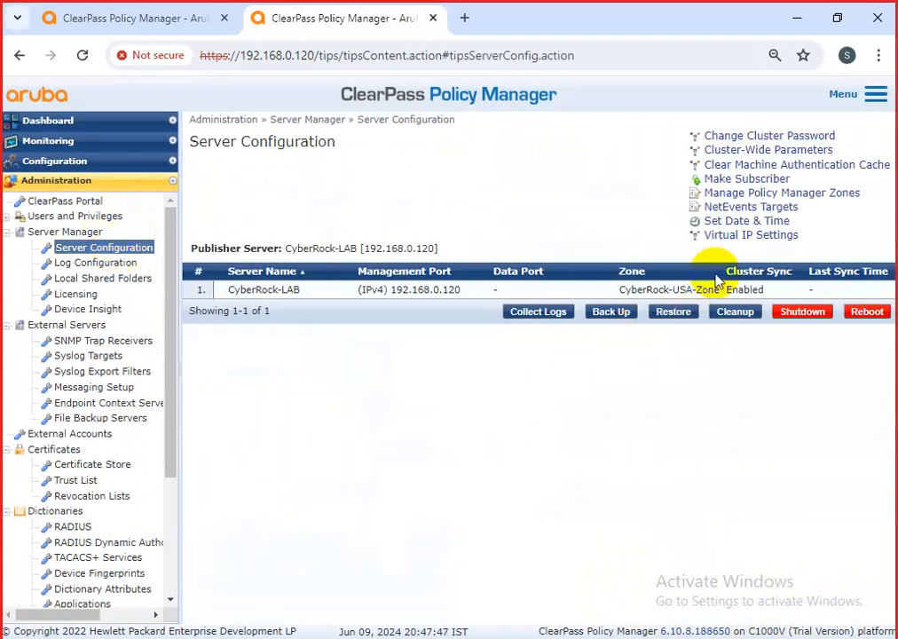
click(727, 234)
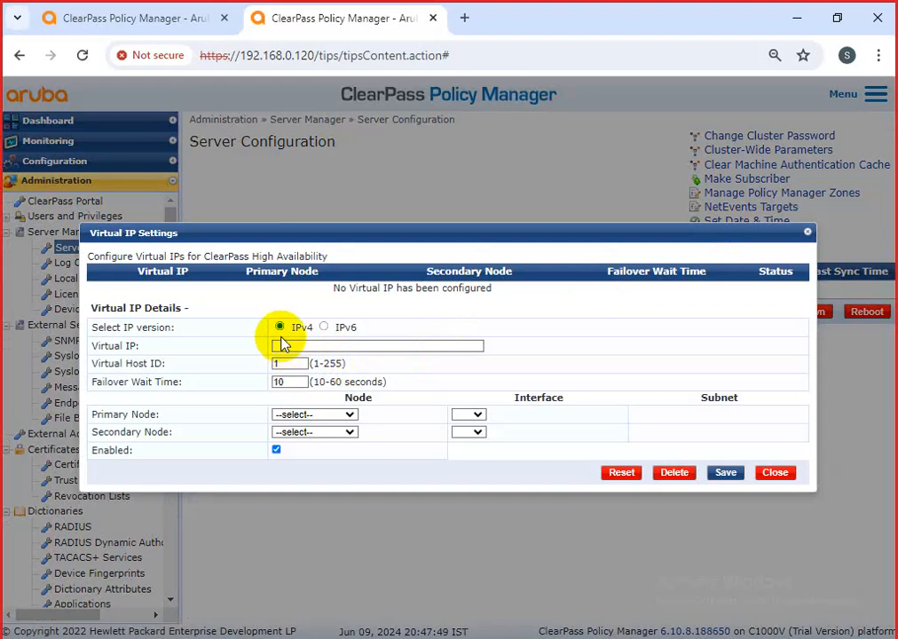
click(299, 345)
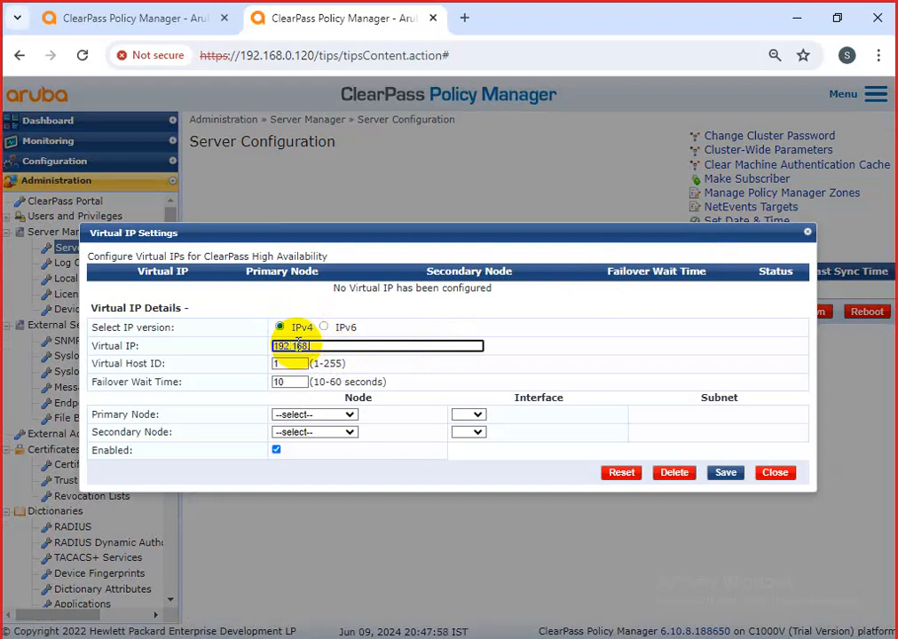
text(192.168.10.10)
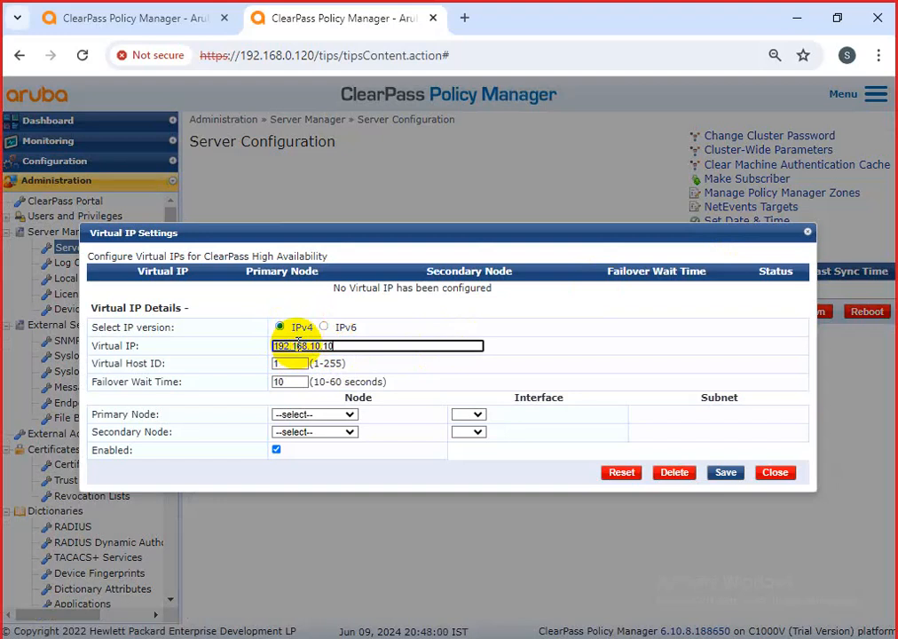
click(346, 414)
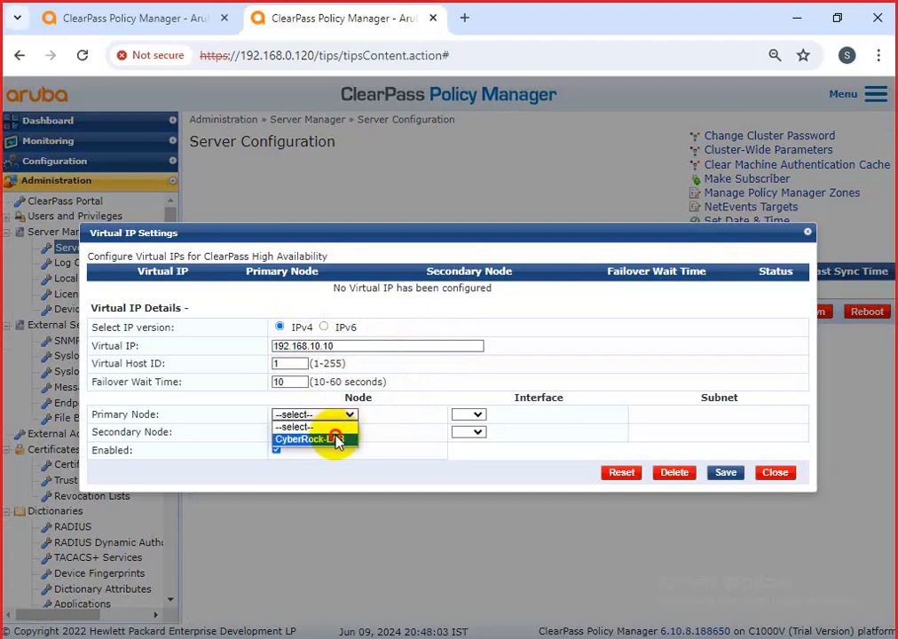
click(337, 439)
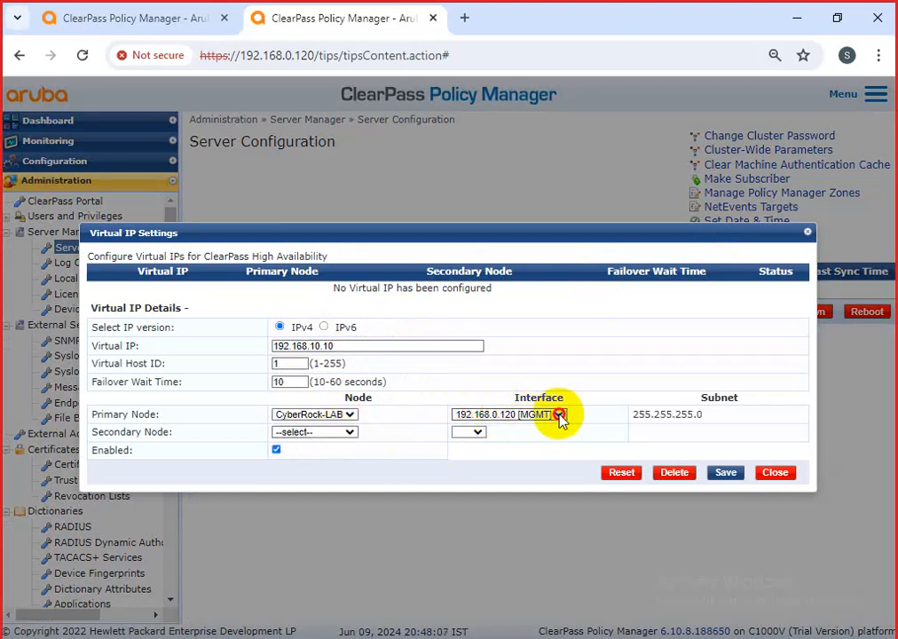
click(728, 474)
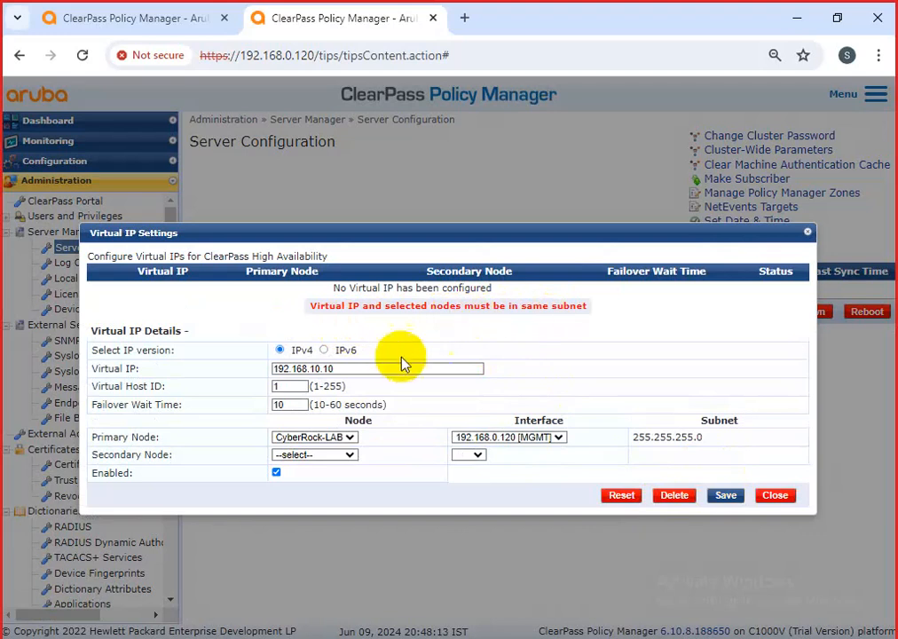
Set the virtual IP to 192.168.0.122, save it, and close the Virtual IP Settings
click(366, 369)
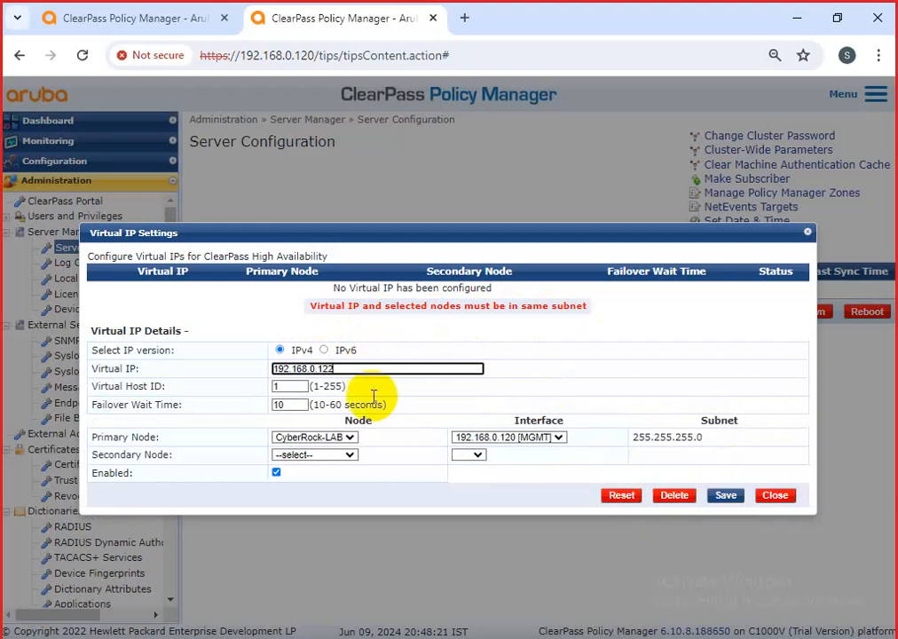
click(721, 495)
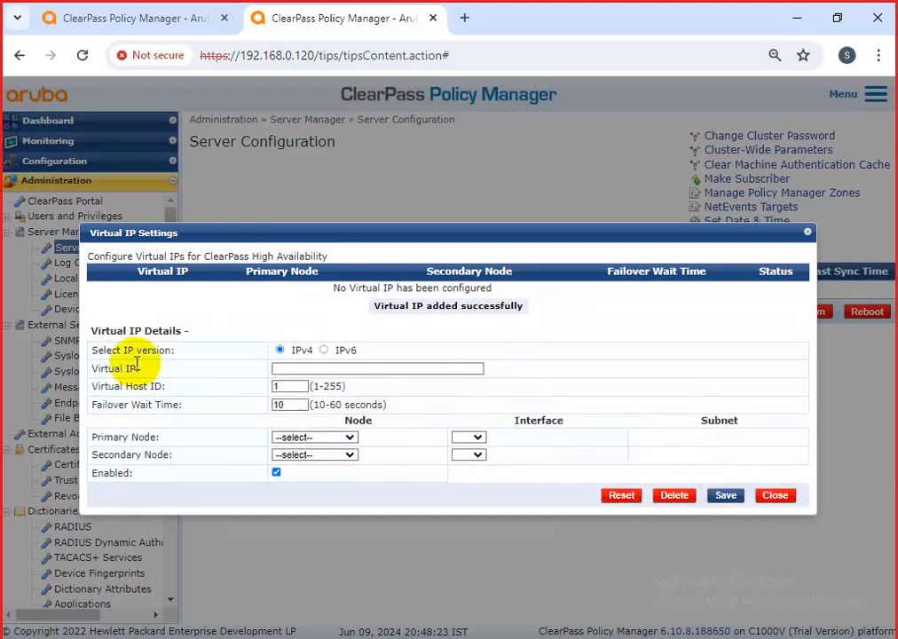
click(774, 498)
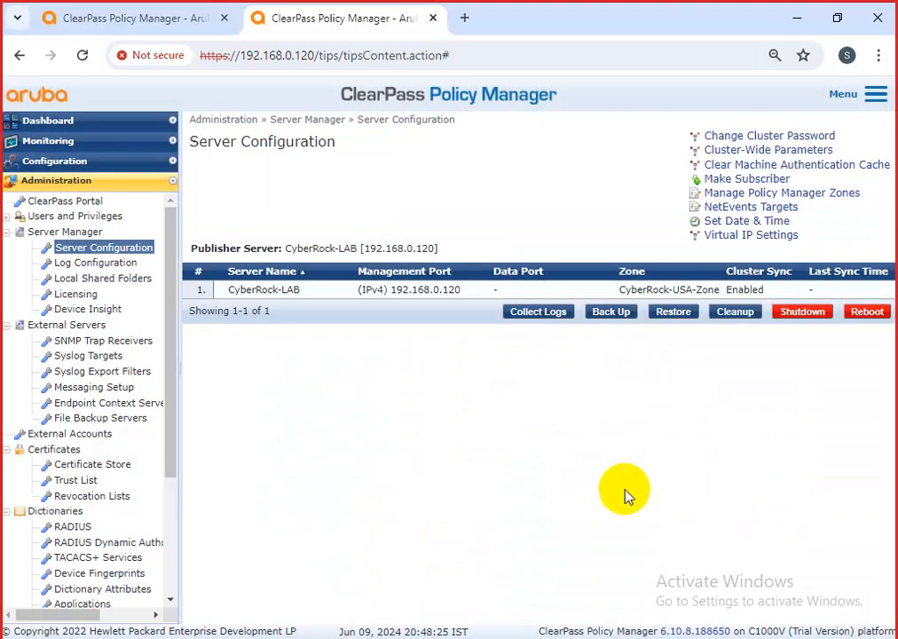
Reopen the Virtual IP Settings, select the 192.168.0.122 entry, and choose CyberRock-LAB as its secondary node
click(748, 232)
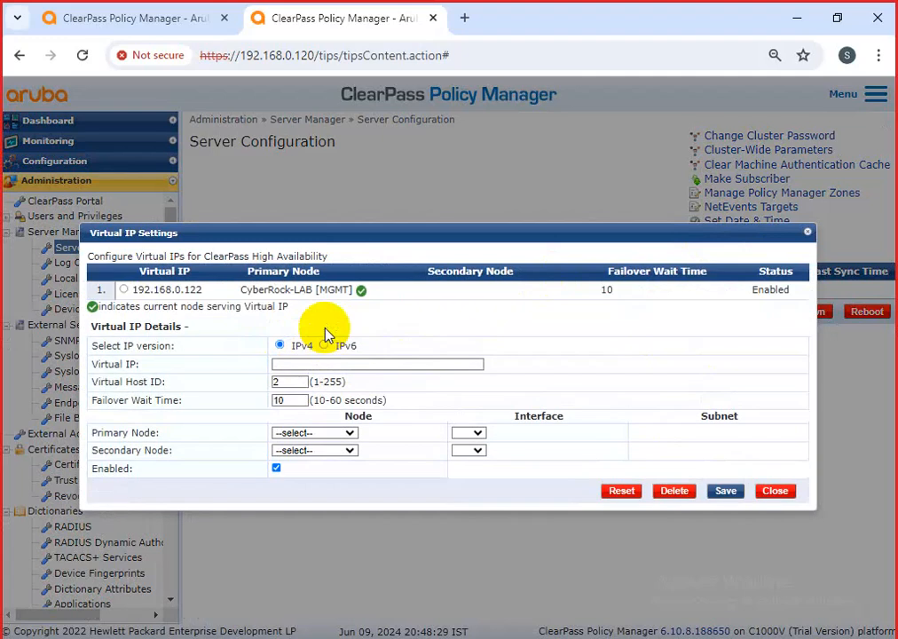
click(123, 290)
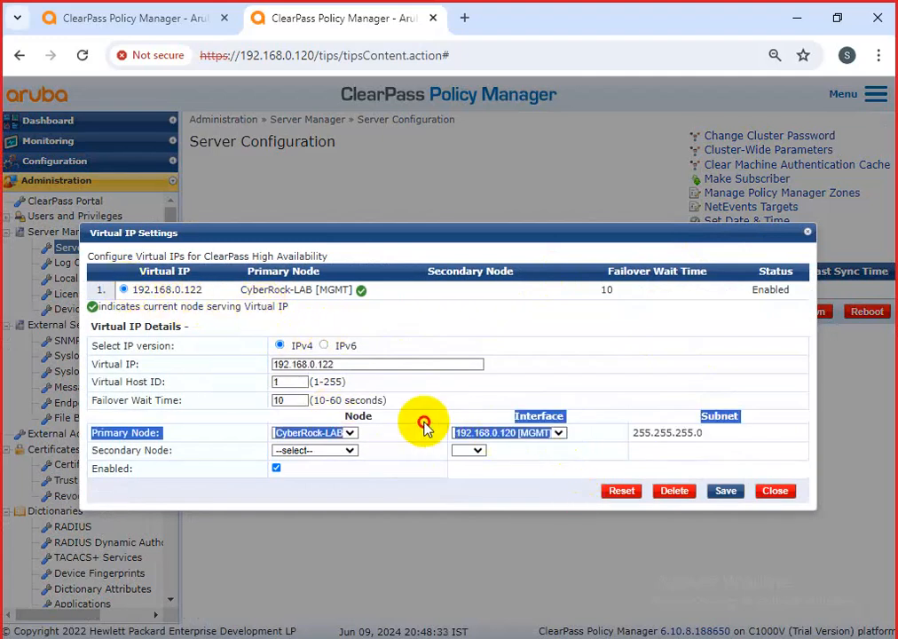
click(348, 451)
click(345, 475)
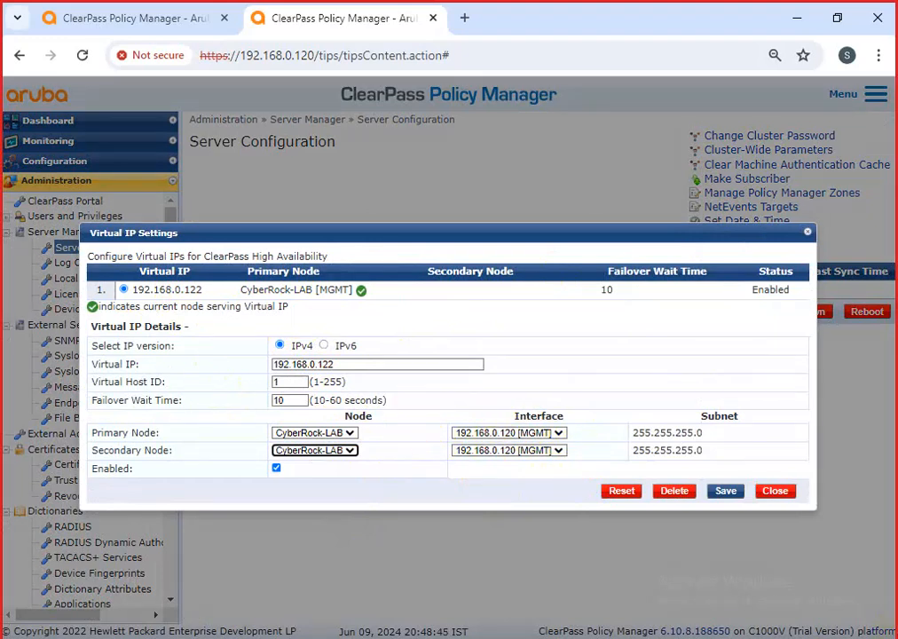
Examine the failover wait time and the primary node of the 192.168.0.122 virtual IP
drag(98, 401, 301, 424)
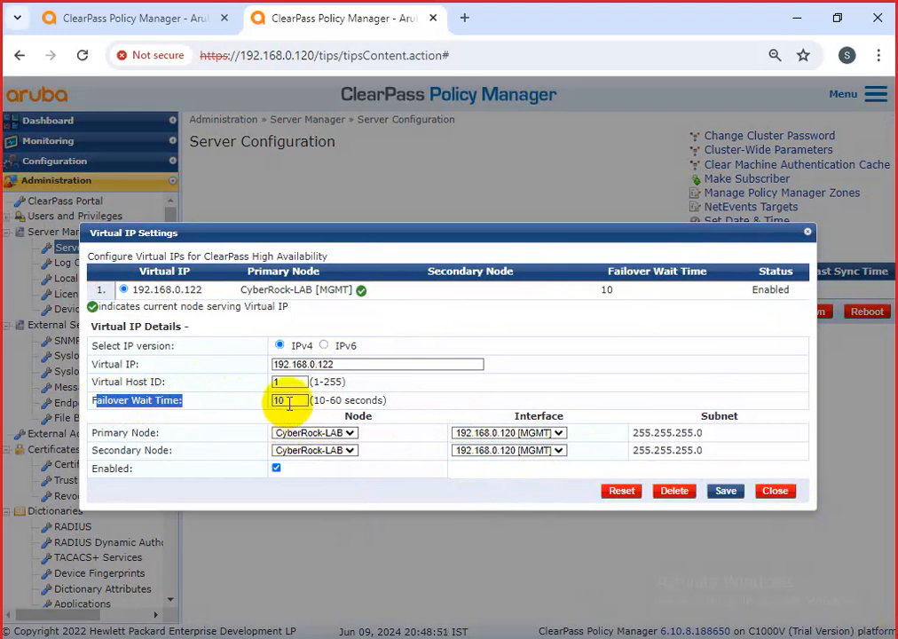
double_click(289, 401)
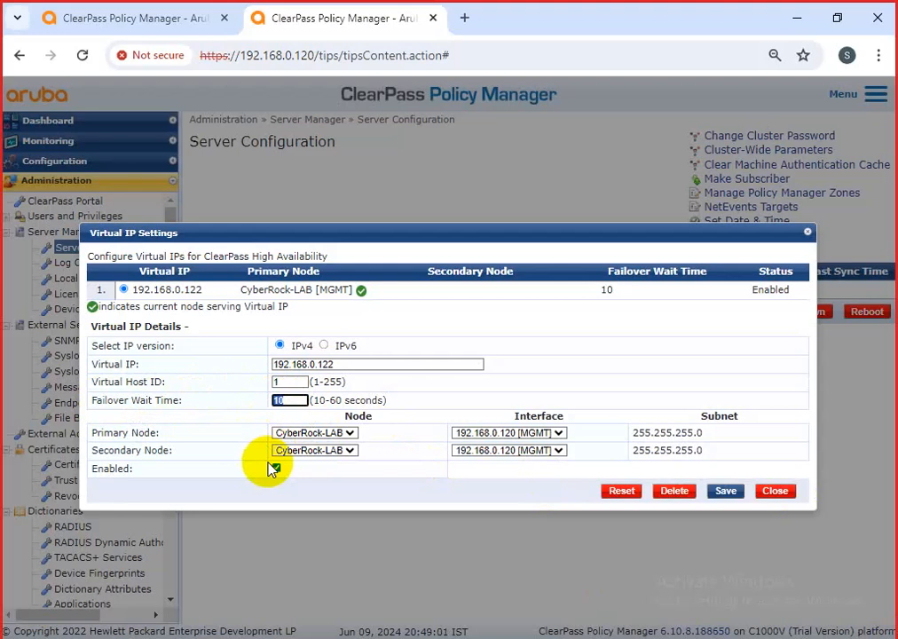
click(251, 437)
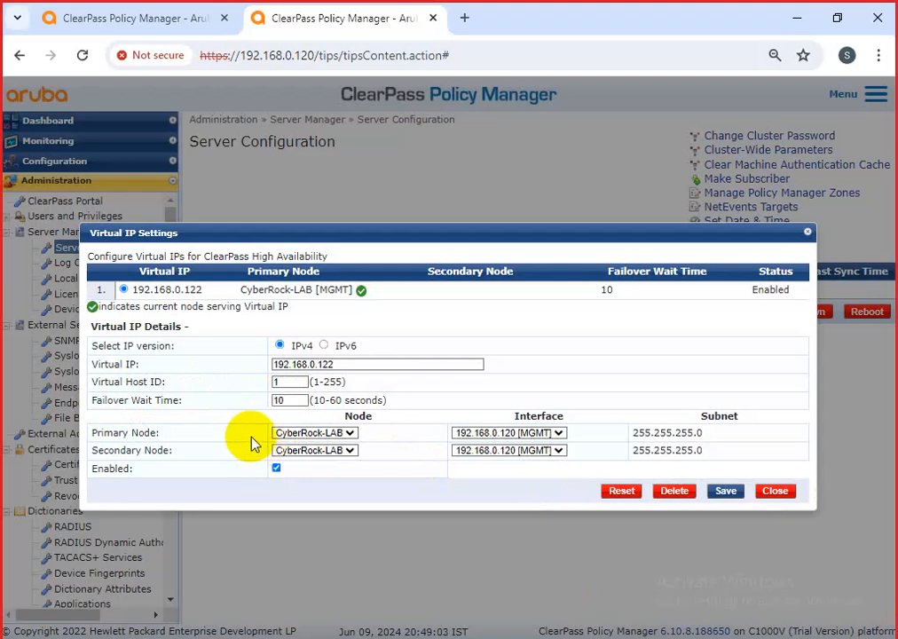
drag(373, 438, 257, 433)
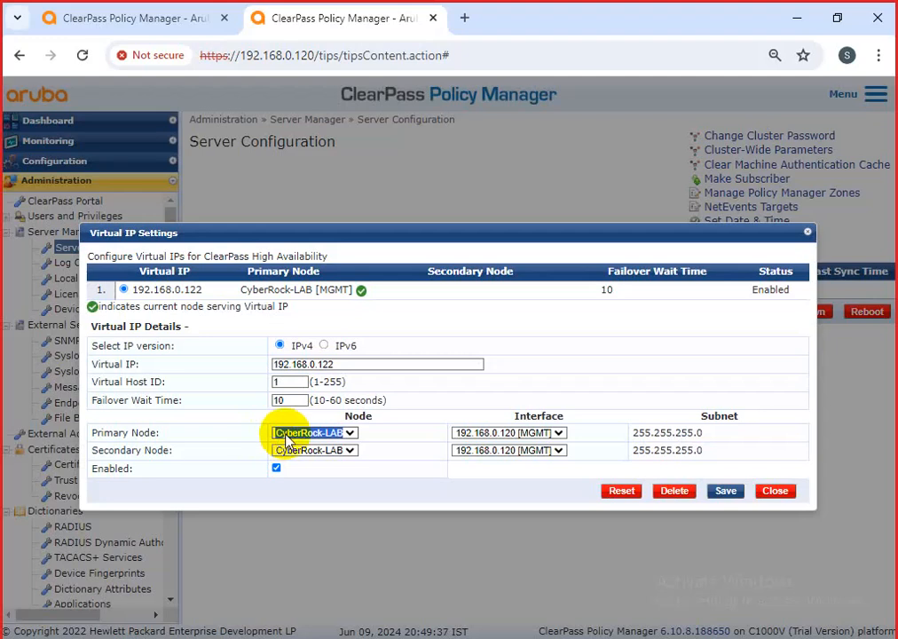
Clear the secondary node of virtual IP 192.168.0.122, save the entry, and close the Virtual IP Settings
click(725, 490)
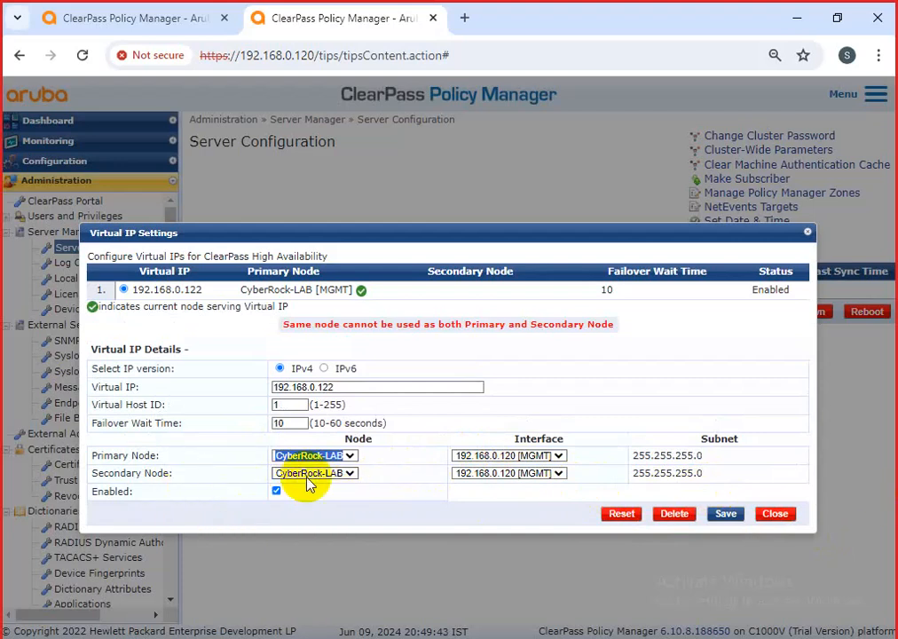
click(358, 476)
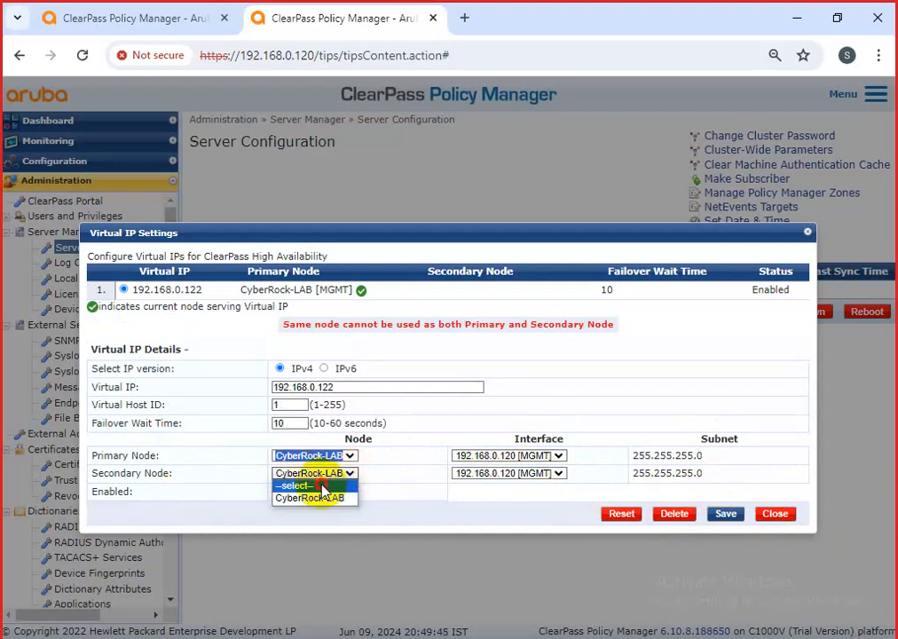
click(319, 484)
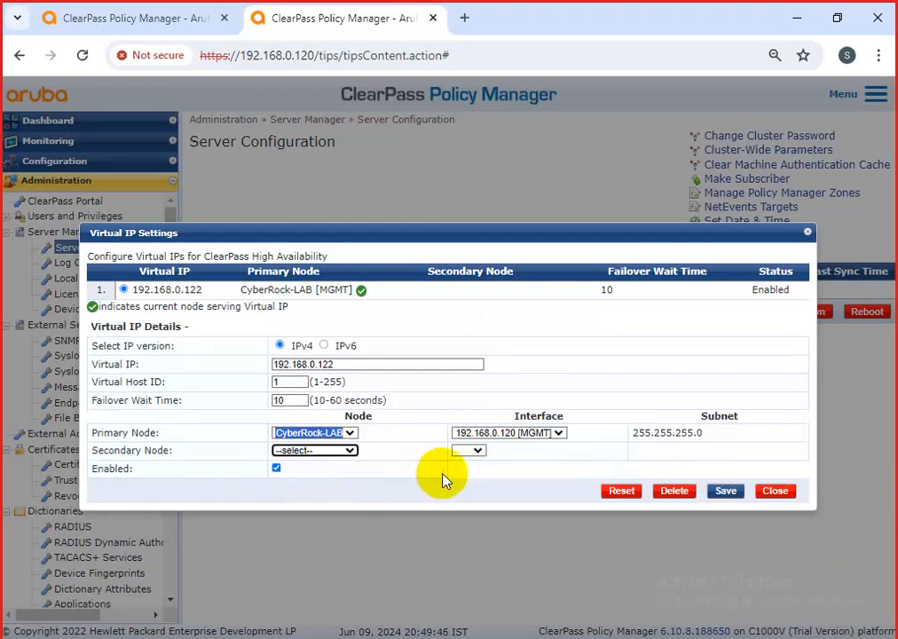
click(726, 492)
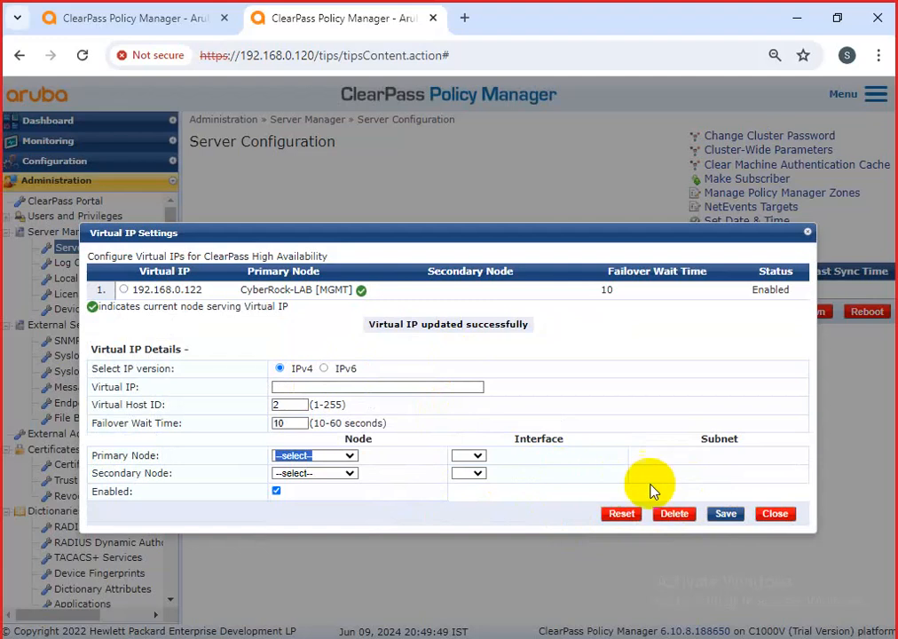
click(725, 515)
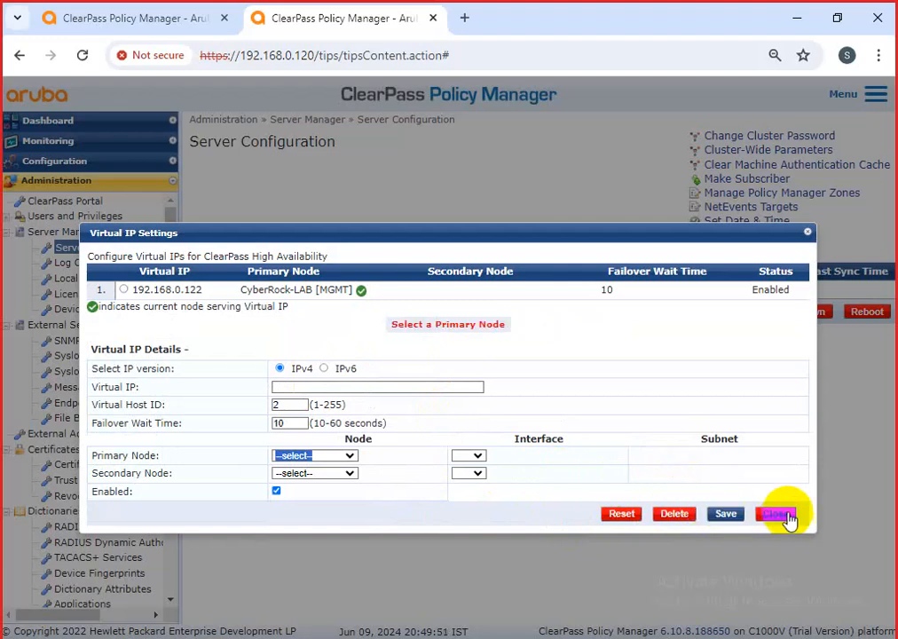
click(775, 513)
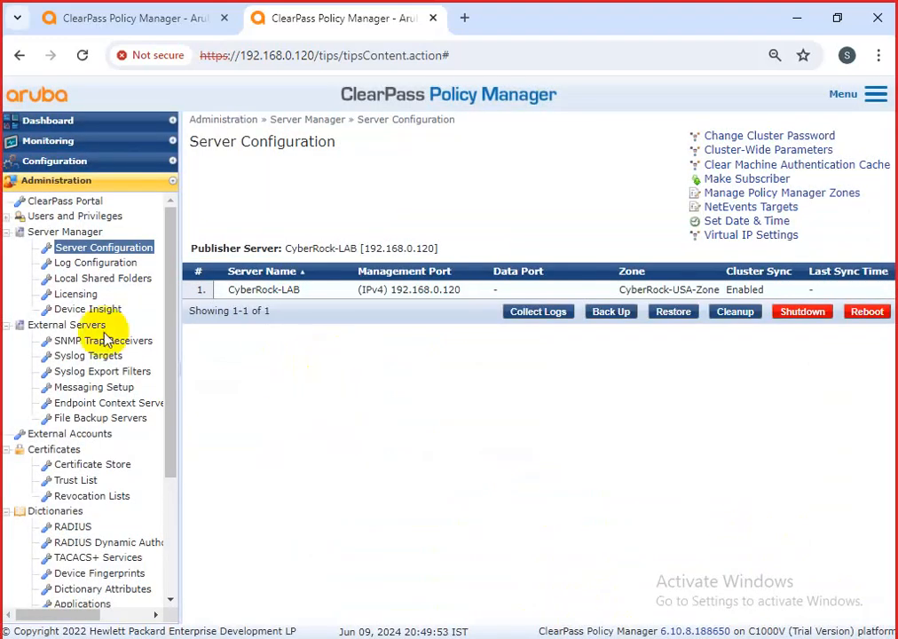
Open the Standby Publisher section of the cluster-wide parameters and set Enable Publisher Failover to TRUE
click(727, 152)
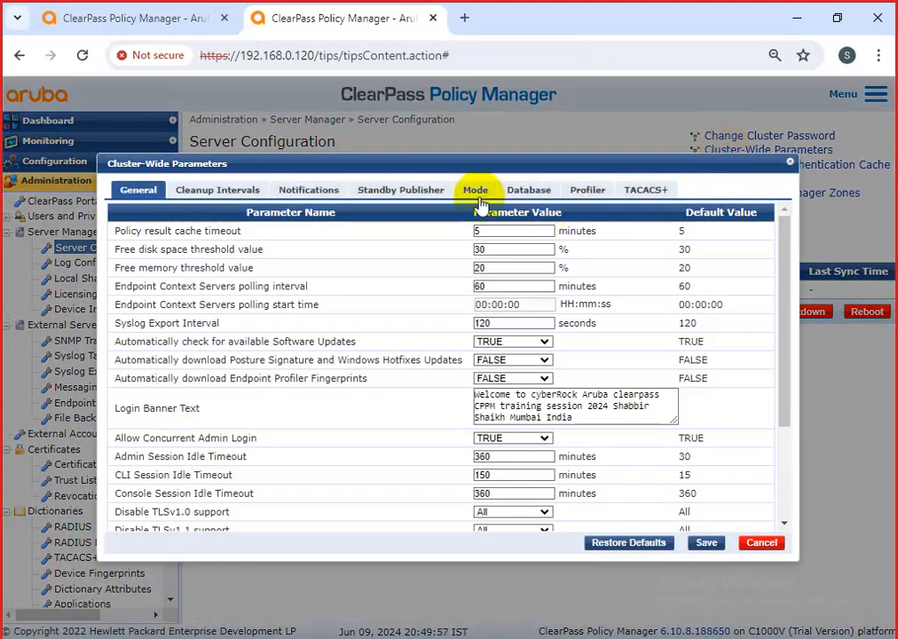
click(229, 191)
click(427, 195)
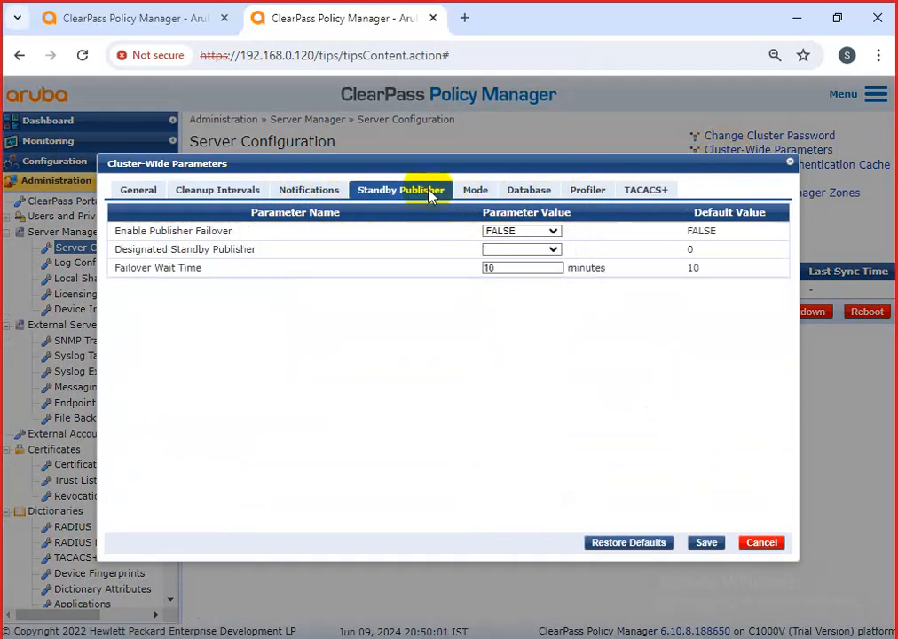
click(501, 231)
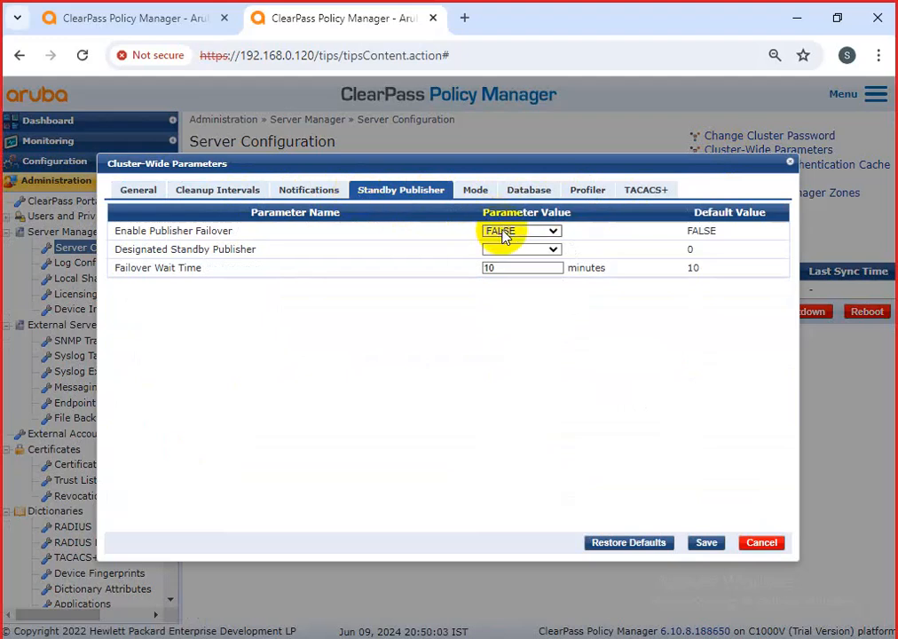
click(502, 243)
Check which servers are offered as the designated standby publisher on CyberRock-LAB
click(551, 249)
click(555, 256)
click(553, 251)
click(555, 257)
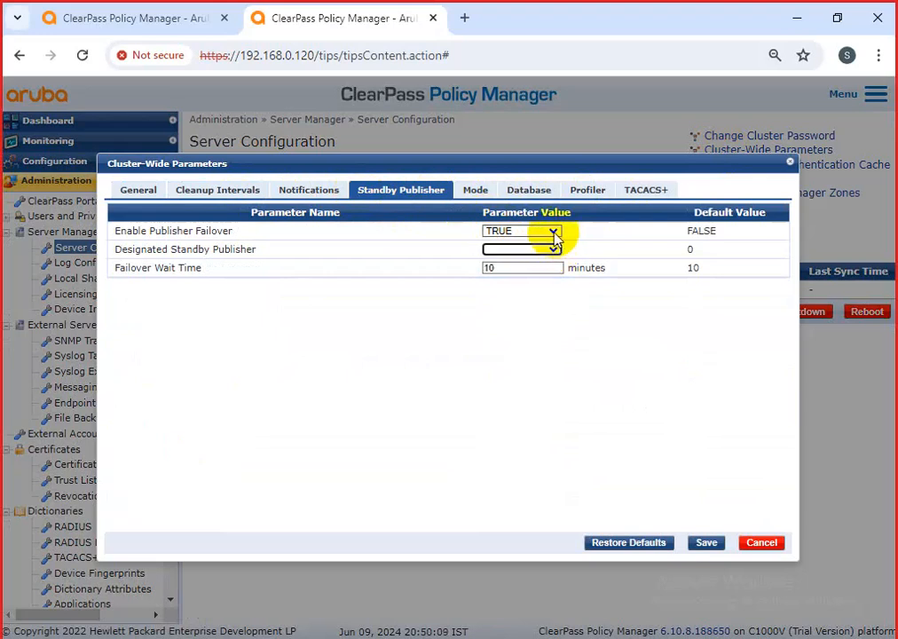
drag(119, 231, 535, 251)
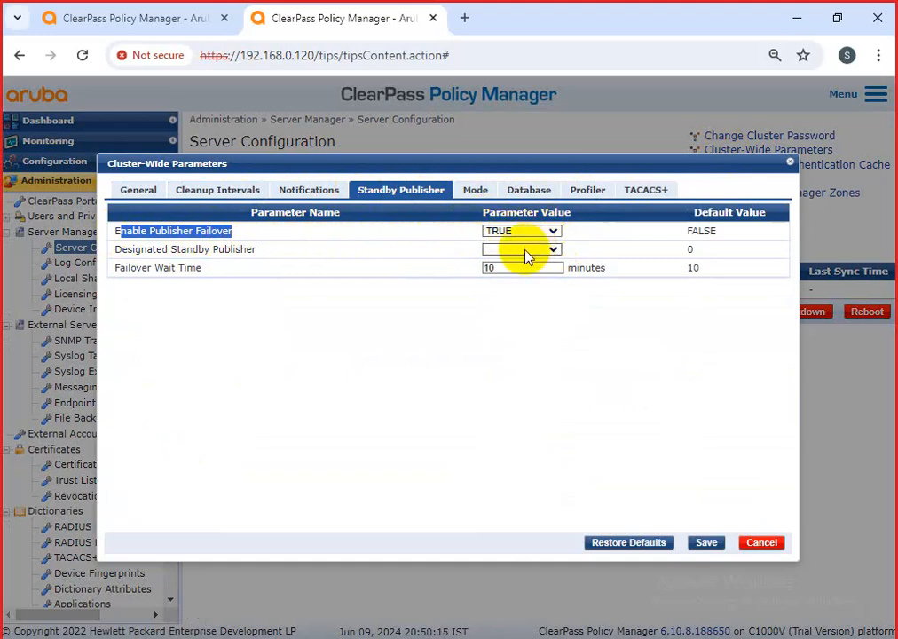
click(523, 250)
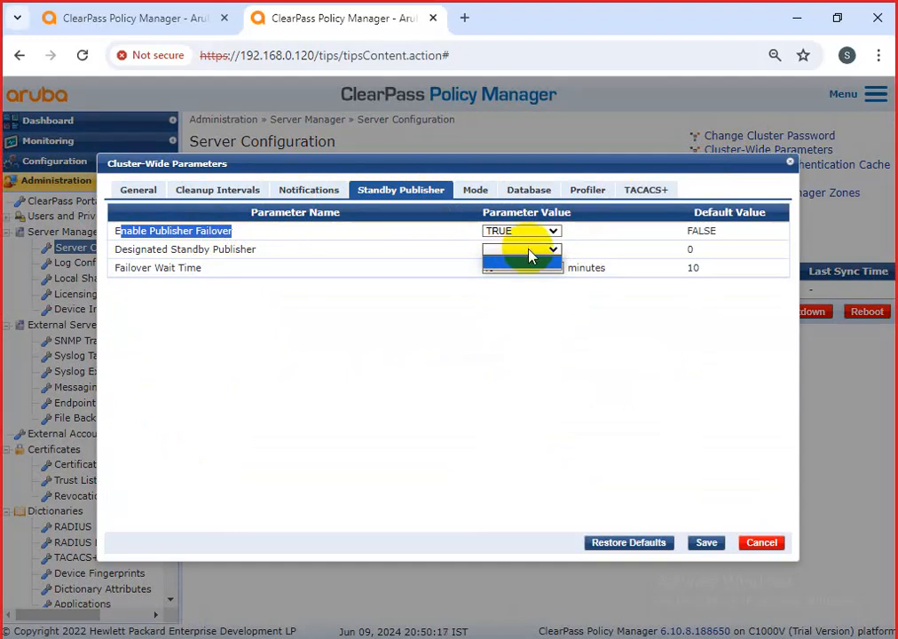
Switch to the clearpass.arubademo.net session and open its Server Configuration page
click(80, 18)
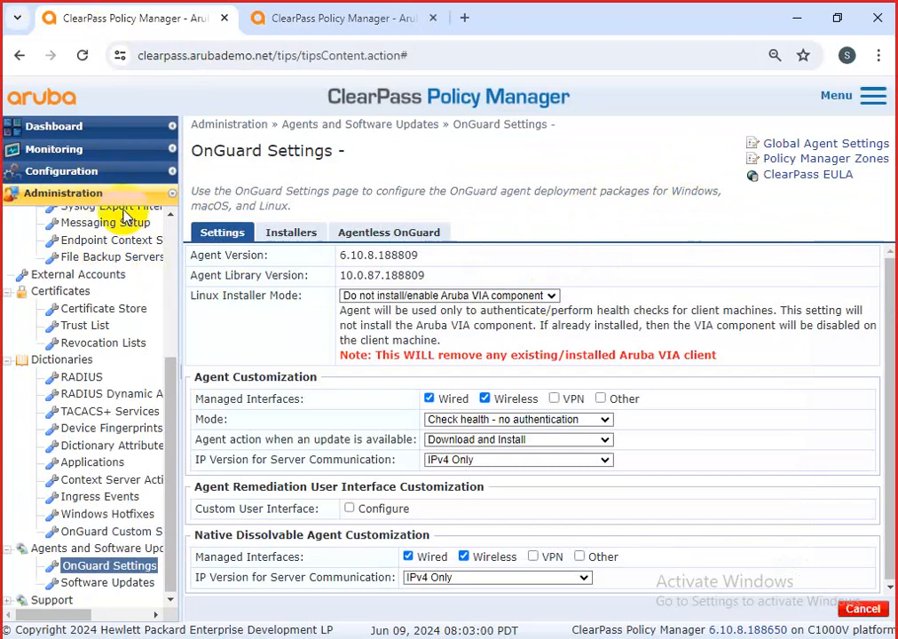
scroll(70, 229, up, 2)
scroll(72, 226, down, 2)
scroll(98, 259, up, 3)
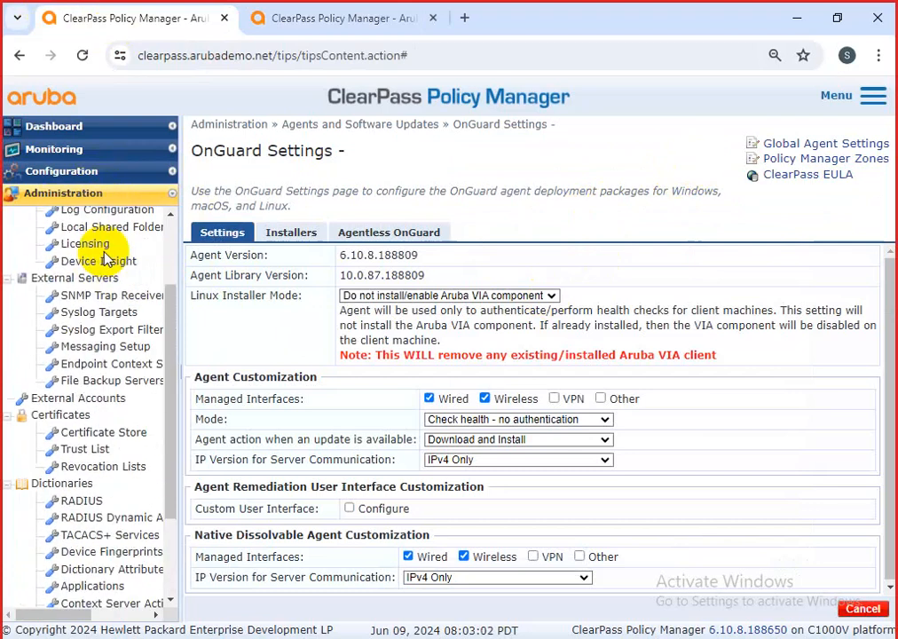
click(123, 248)
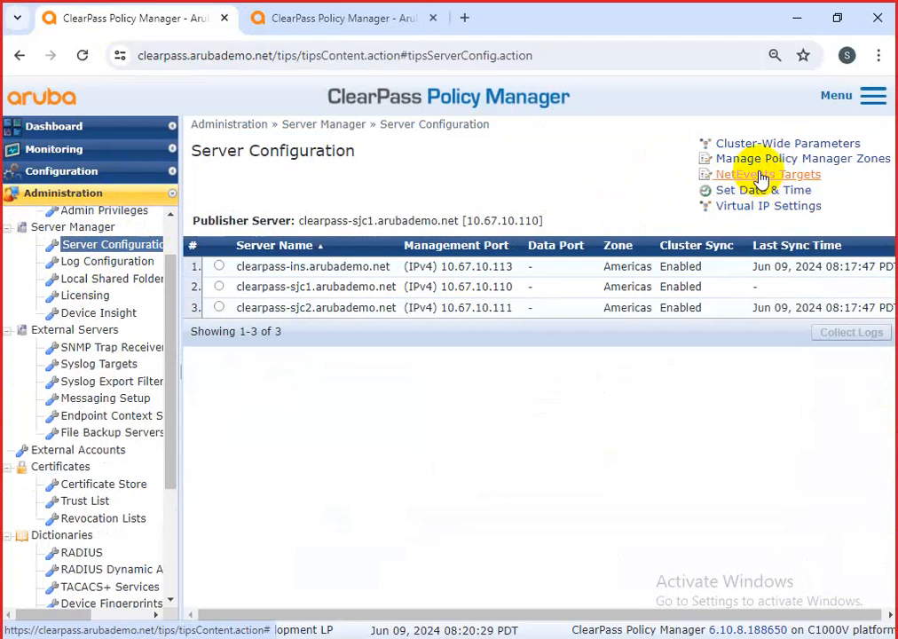
In the demo cluster's Standby Publisher parameters, enable publisher failover and choose clearpass-sjc2.arubademo.net as designated standby publisher
click(761, 145)
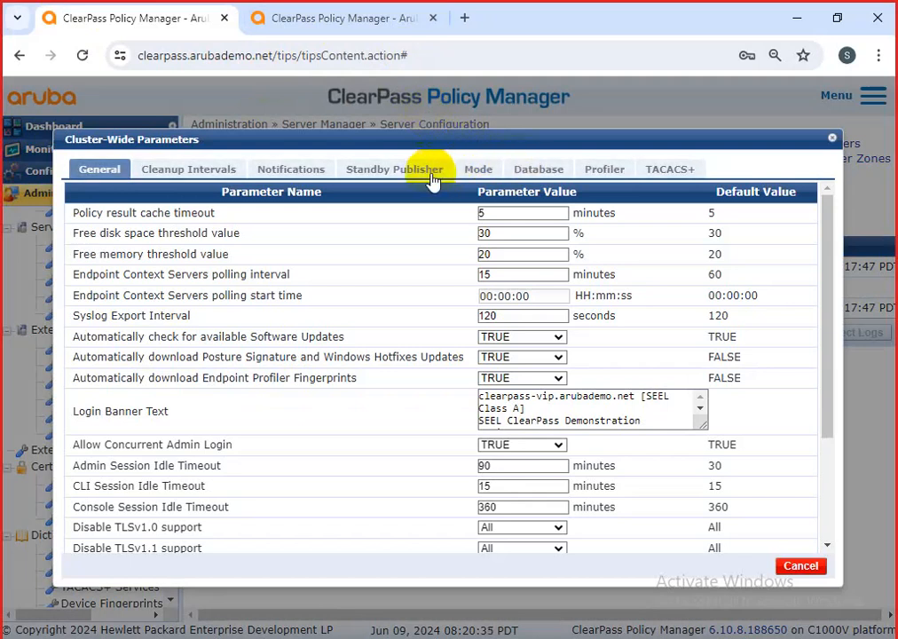
click(370, 174)
click(515, 217)
click(512, 226)
click(518, 235)
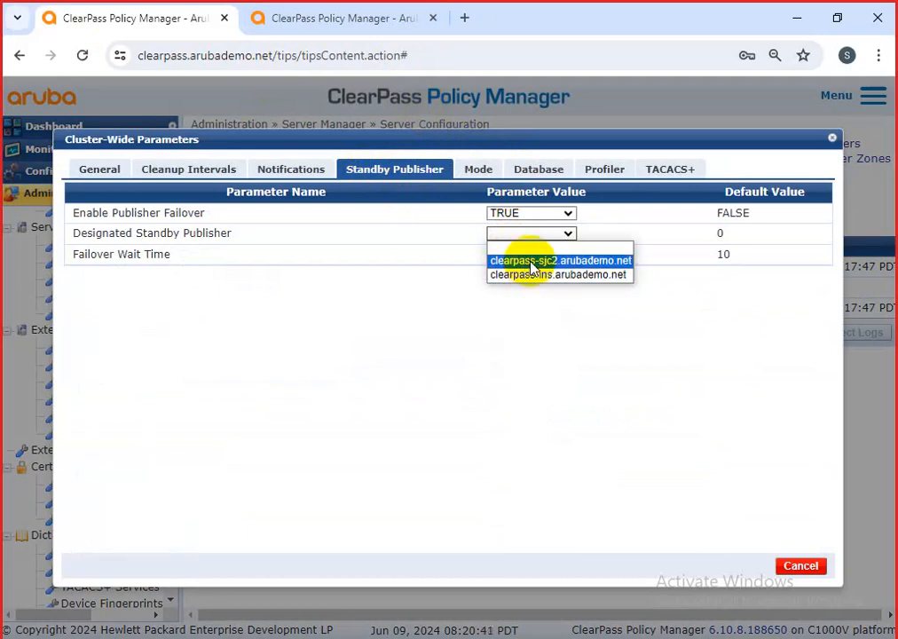
click(527, 261)
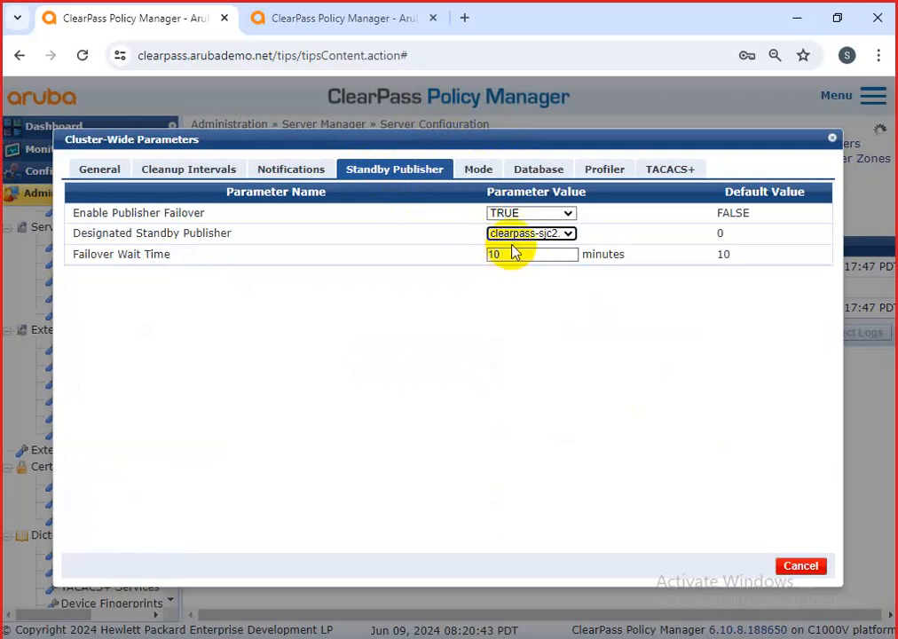
Examine the designated standby publisher and failover wait time, and cancel the demo cluster's Cluster-Wide Parameters
drag(251, 236, 70, 242)
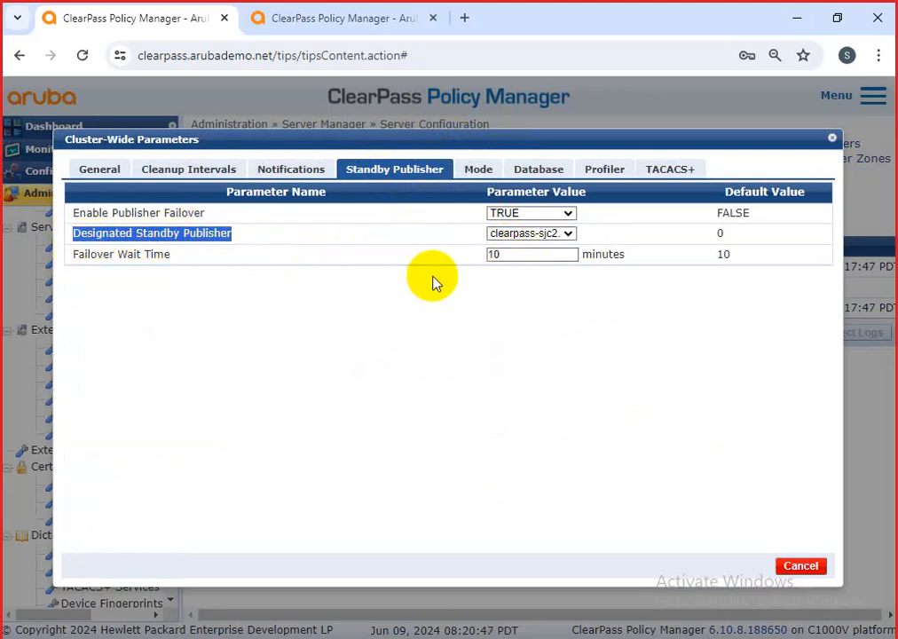
click(491, 254)
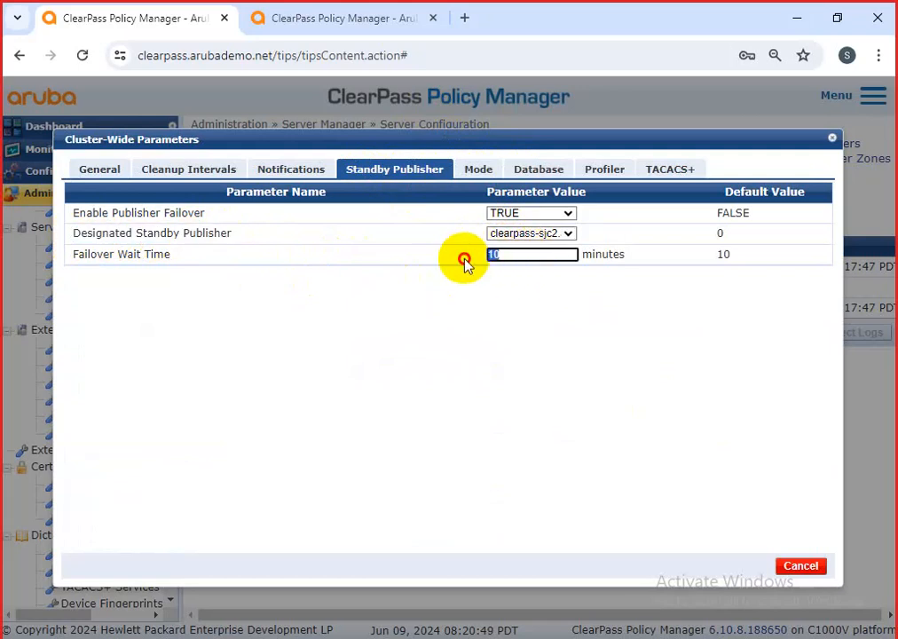
double_click(490, 257)
click(511, 255)
drag(513, 256, 461, 261)
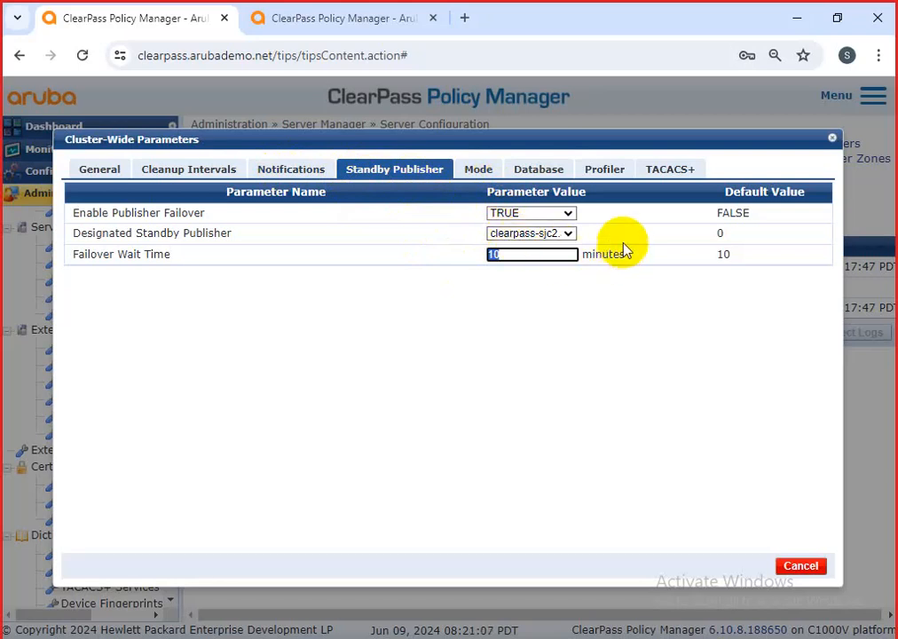
click(667, 170)
click(800, 565)
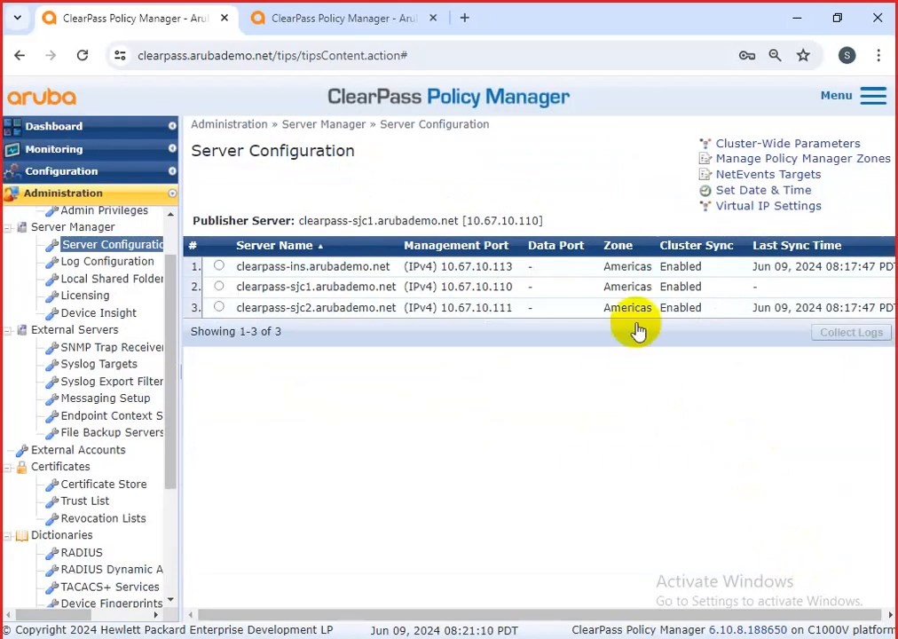
Cancel CyberRock-LAB's Cluster-Wide Parameters, review the DR and DC virtual IP diagram in Paint, and return to ClearPass
click(334, 20)
click(753, 543)
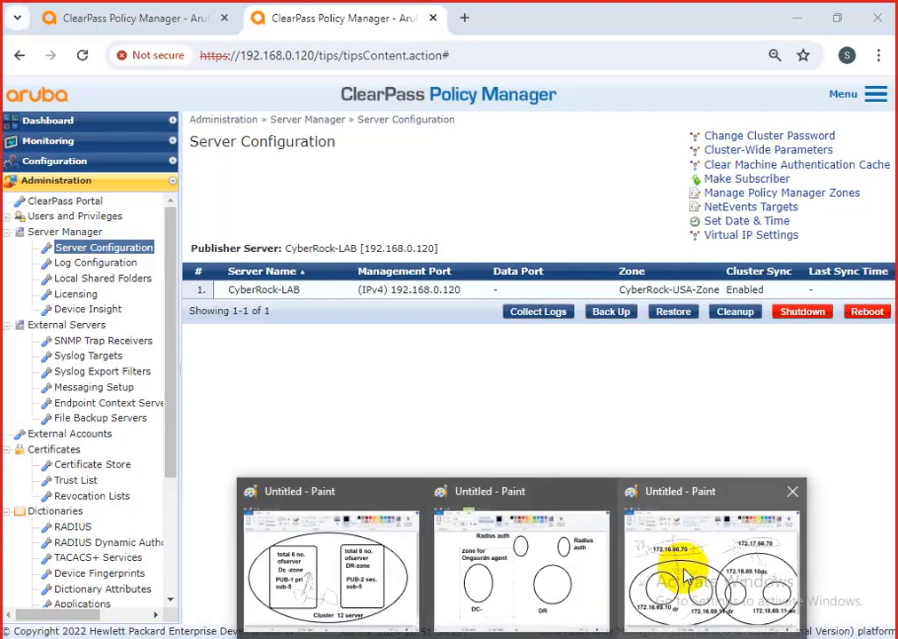
click(677, 576)
drag(399, 359, 435, 379)
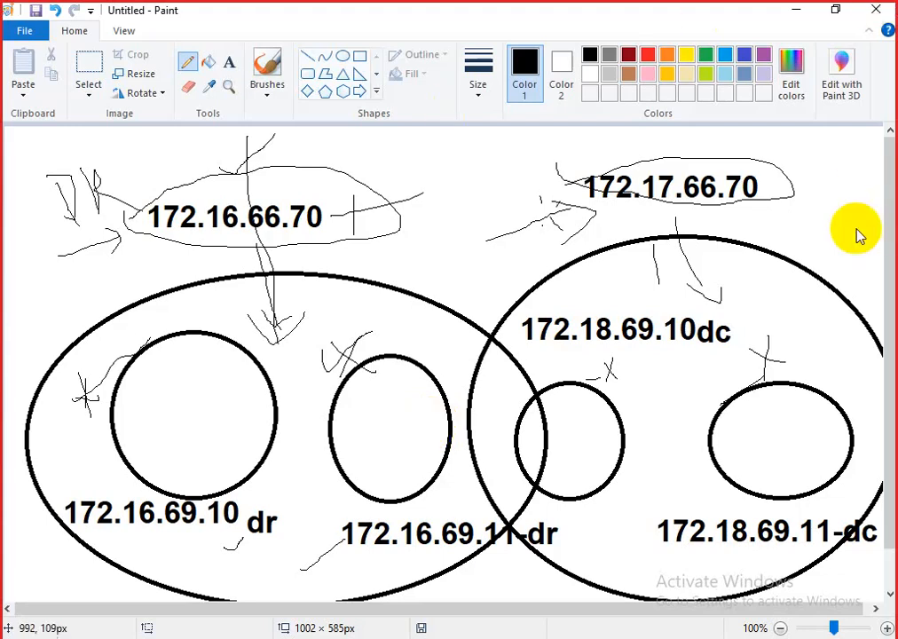
click(796, 17)
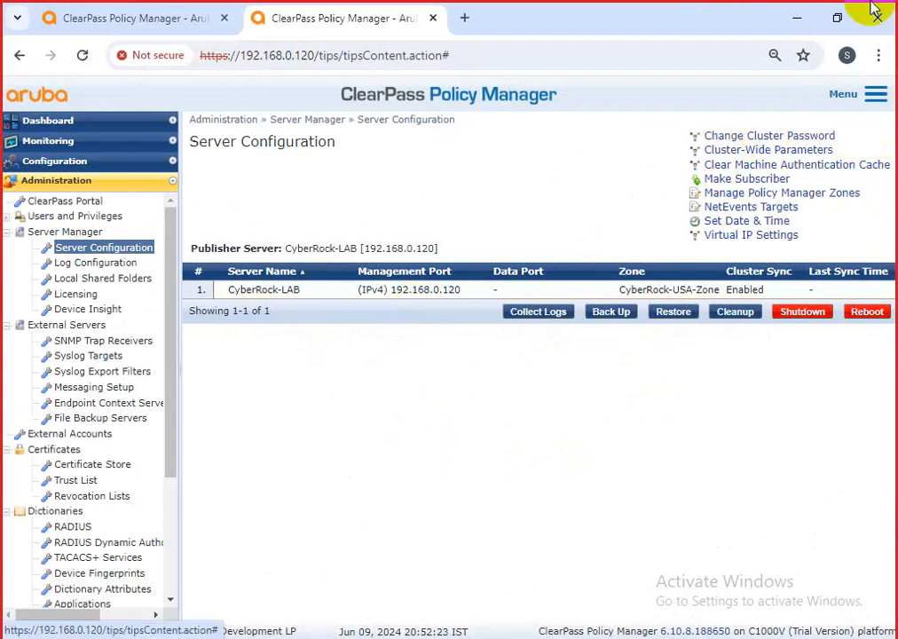
Reopen CyberRock-LAB's Standby Publisher parameters and view the options for Enable Publisher Failover
click(745, 138)
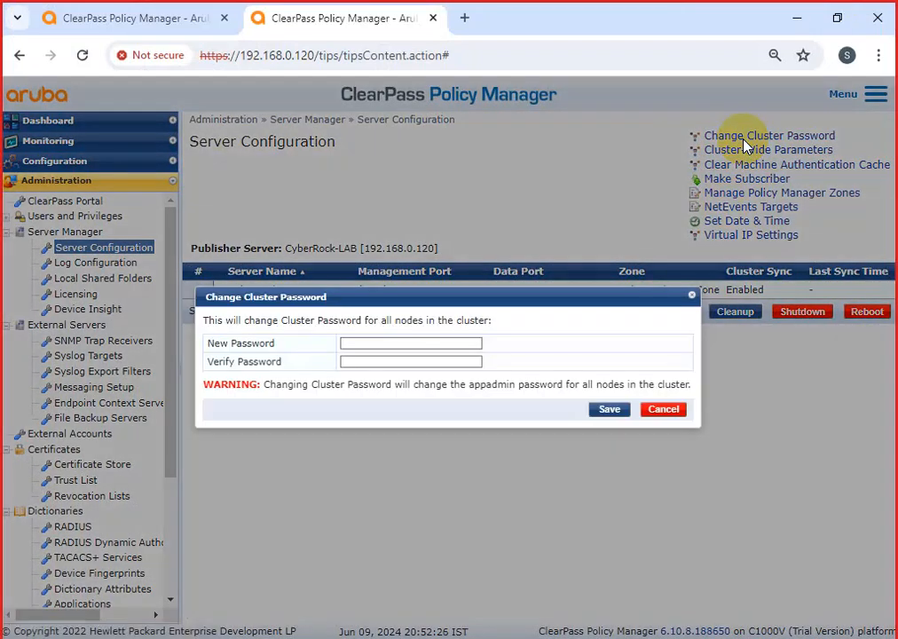
click(658, 409)
click(761, 152)
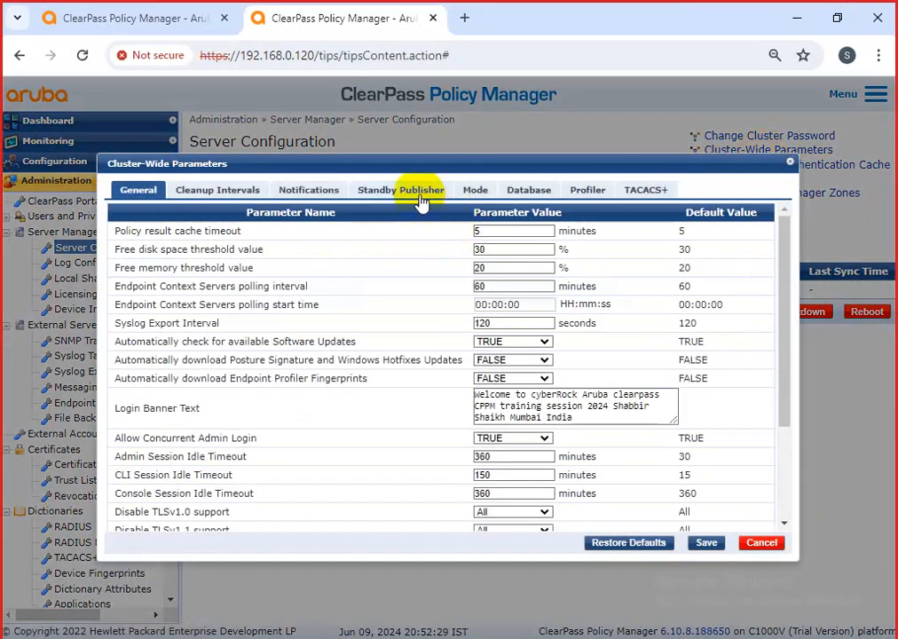
click(420, 195)
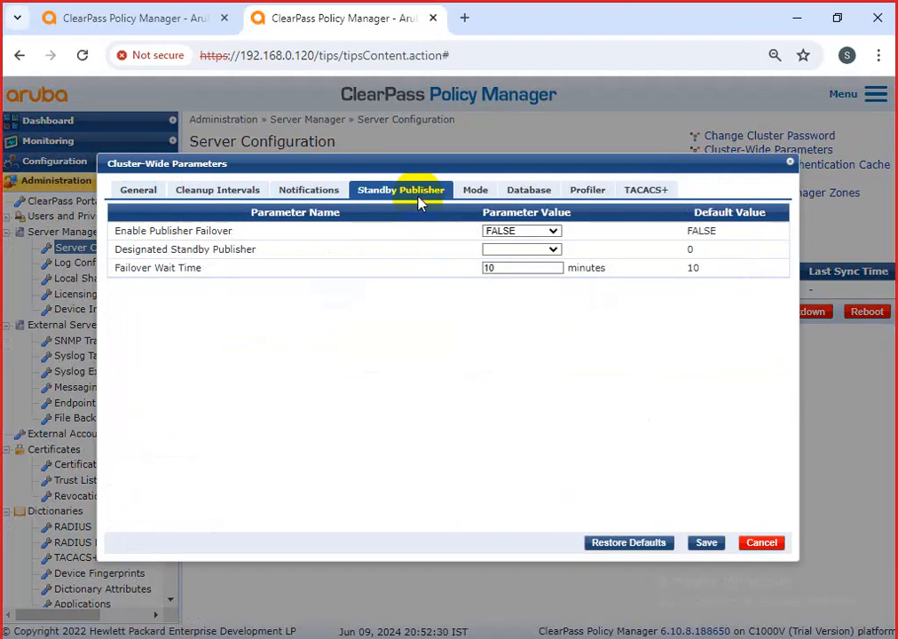
click(512, 233)
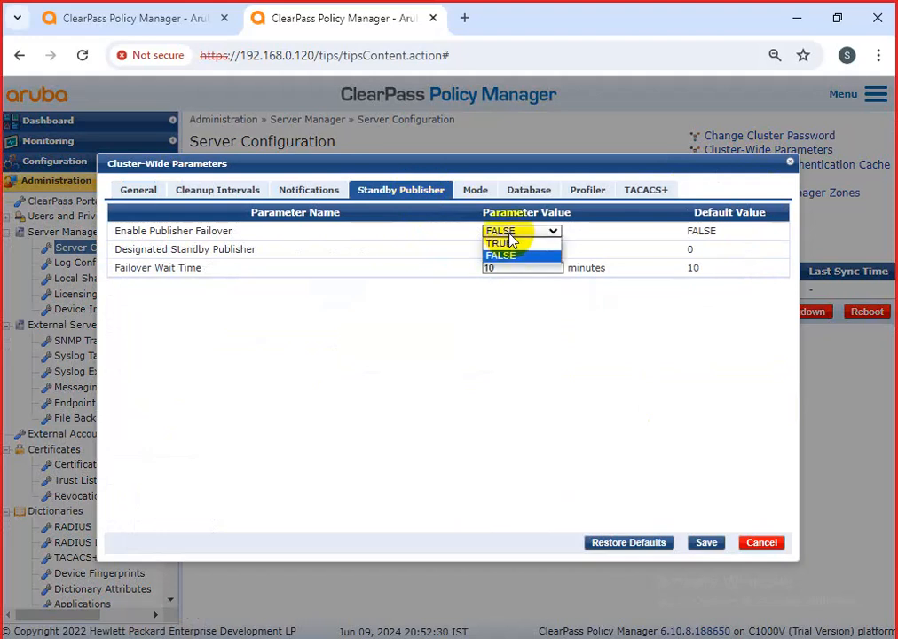
On clearpass.arubademo.net, set Enable Publisher Failover to TRUE and select clearpass-sjc2.arubademo.net as the designated standby publisher
click(100, 17)
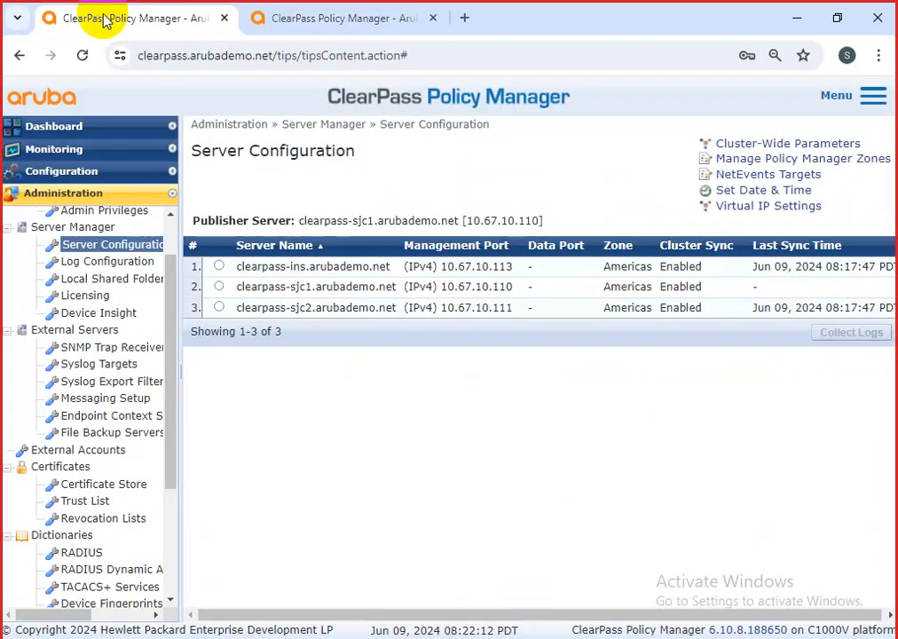
click(748, 145)
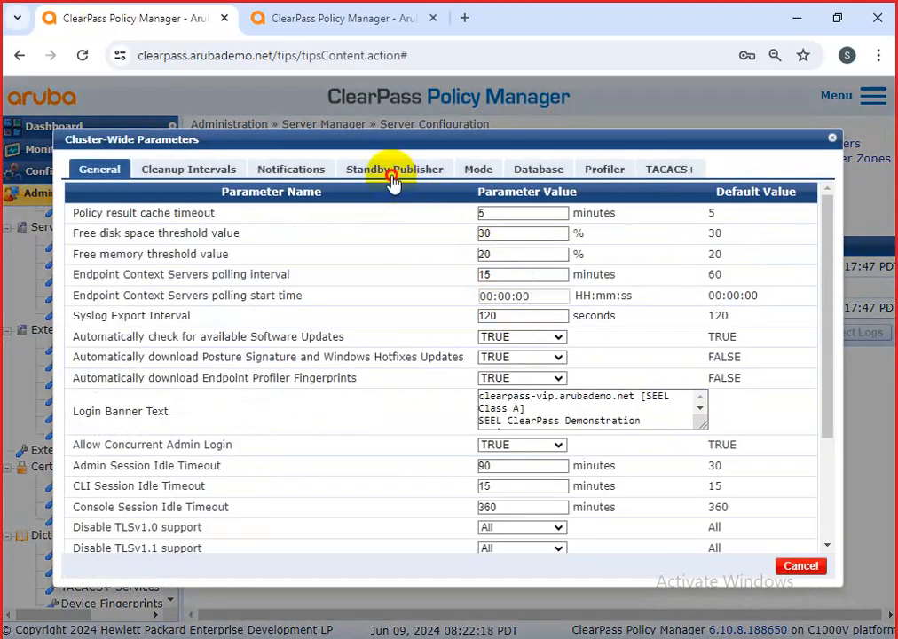
click(393, 171)
click(545, 214)
click(532, 228)
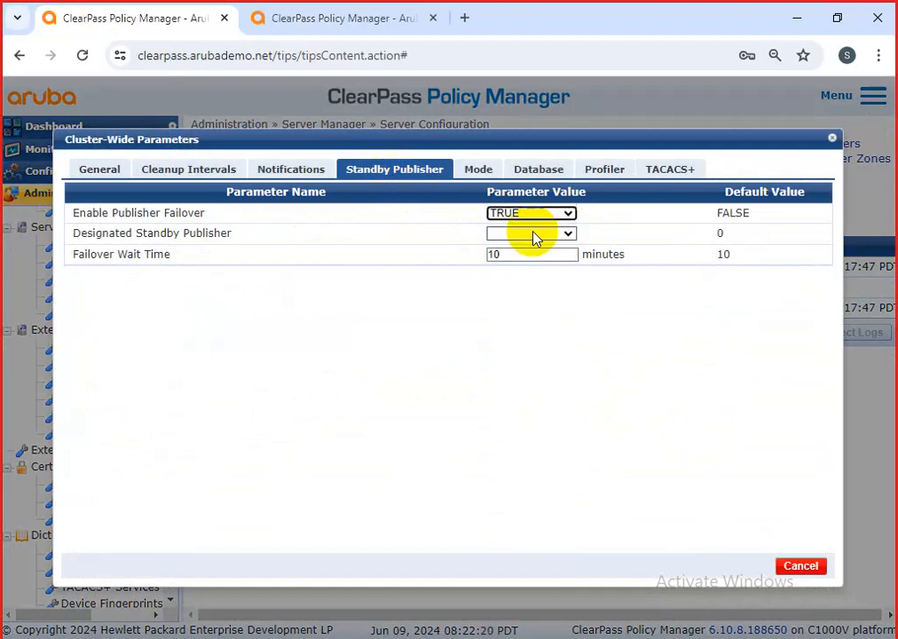
click(535, 235)
click(529, 259)
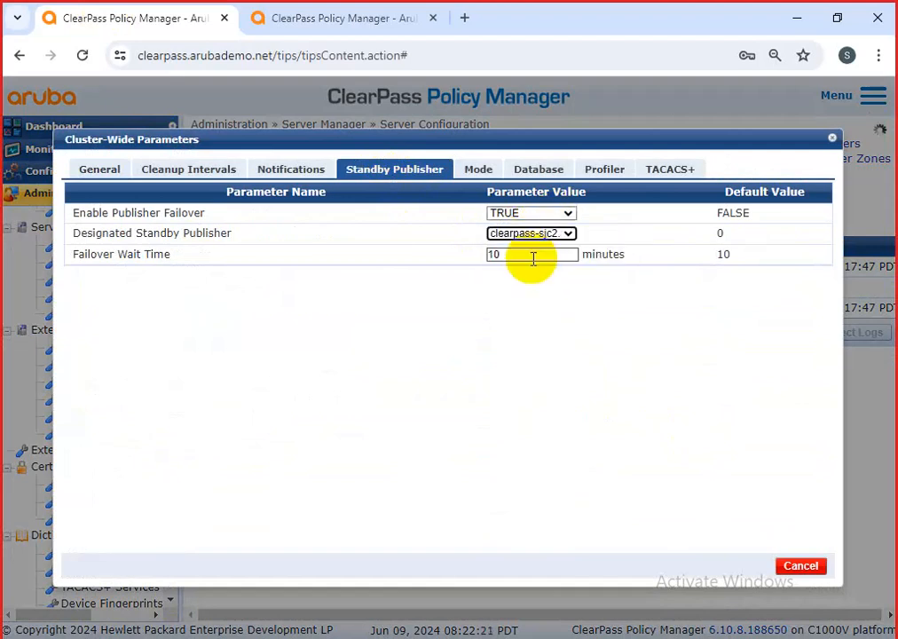
drag(464, 229, 576, 232)
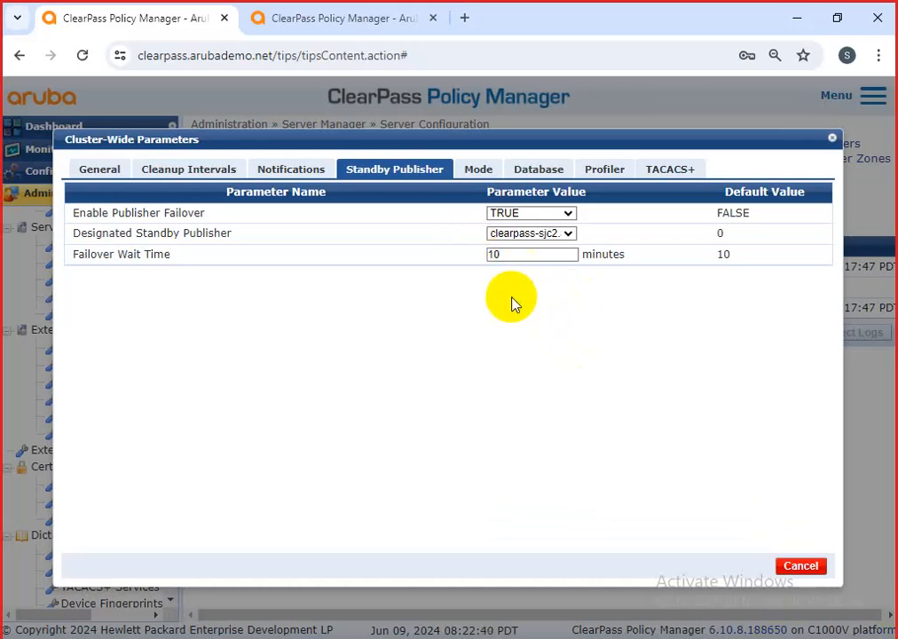
click(468, 233)
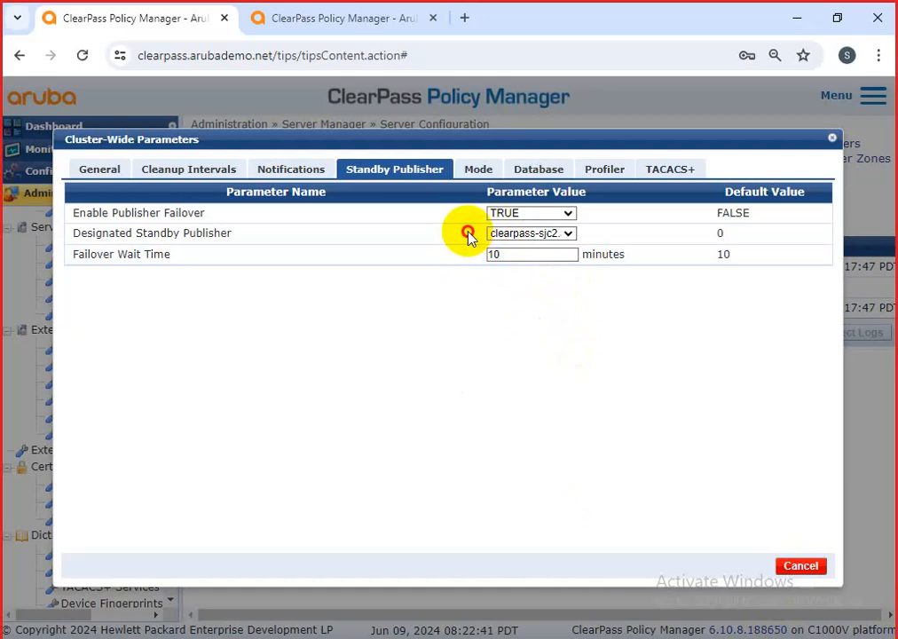
Cancel the Cluster-Wide Parameters on clearpass.arubademo.net, review the DR and DC virtual IP diagram in Paint, and return to ClearPass
click(800, 565)
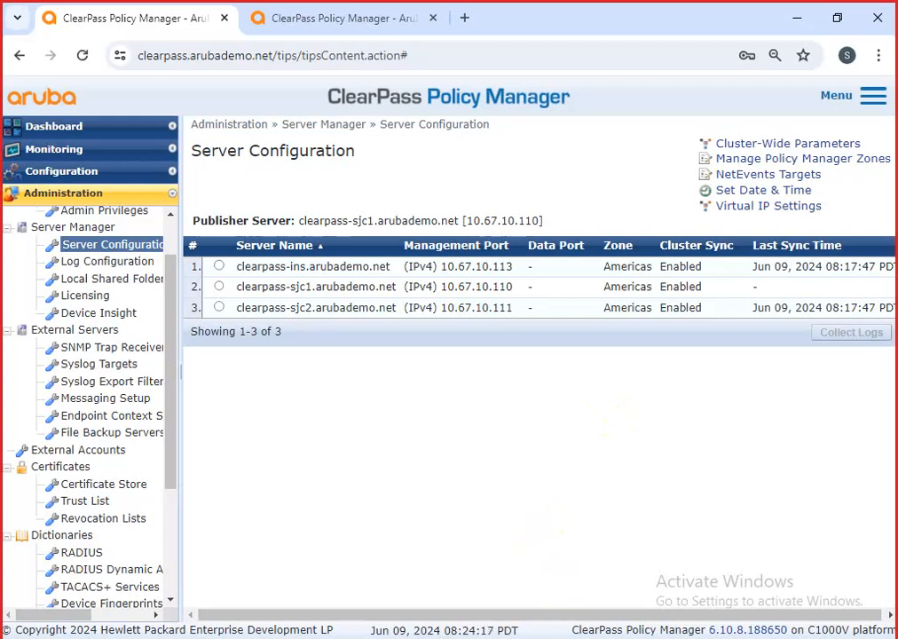
click(662, 578)
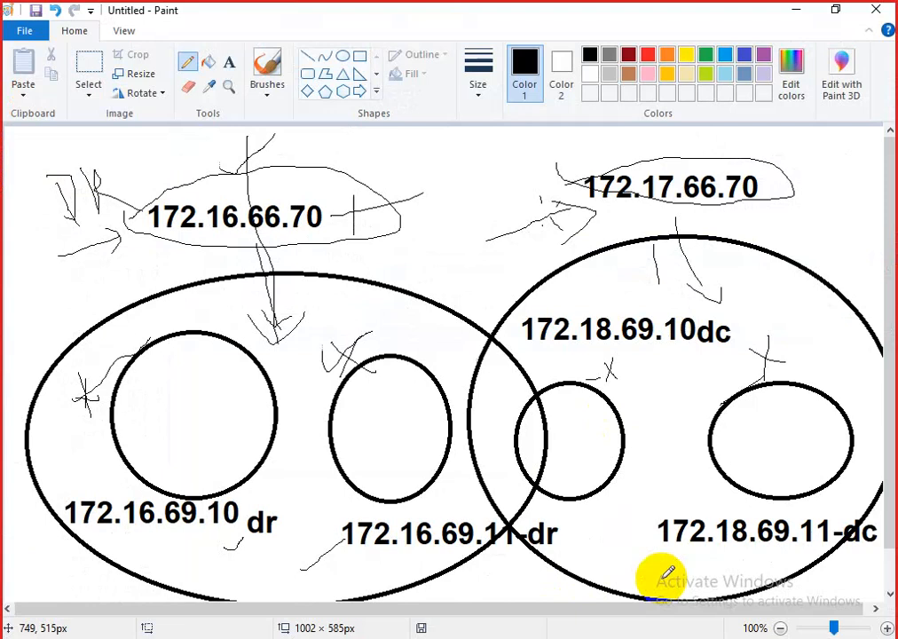
click(796, 16)
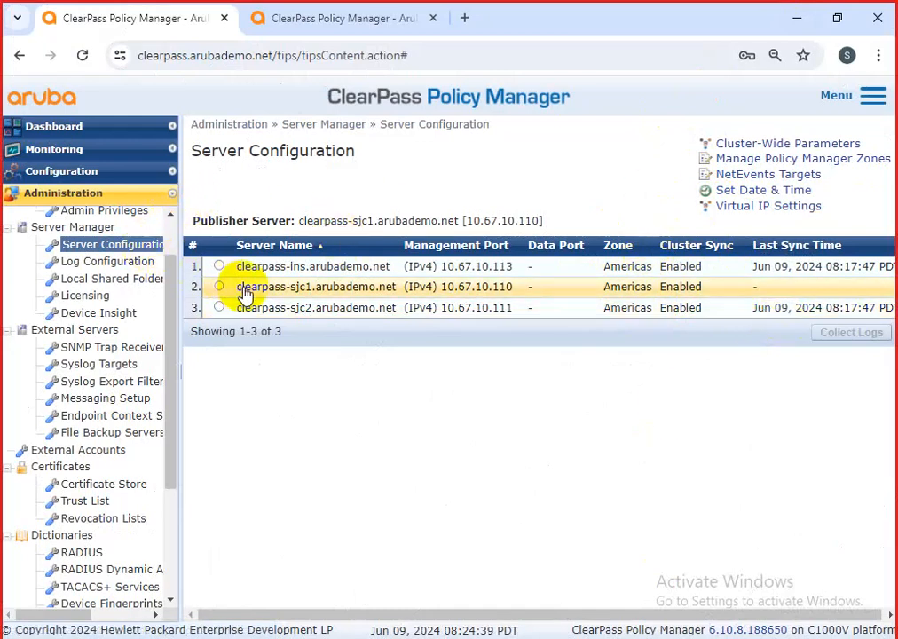
Cancel CyberRock-LAB's Cluster-Wide Parameters and open the server's system settings to examine its Policy Manager Zone and Insight setting
click(323, 18)
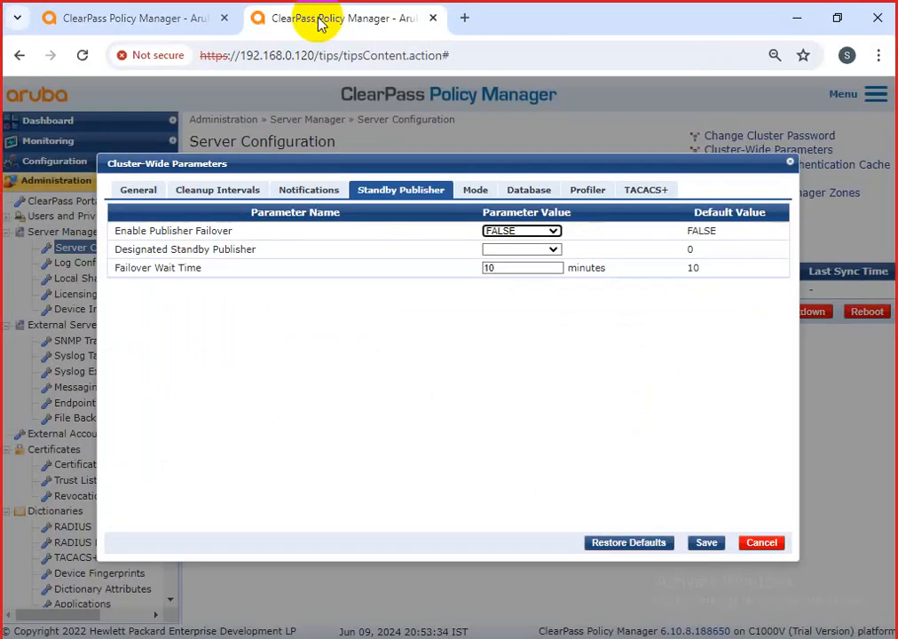
click(761, 543)
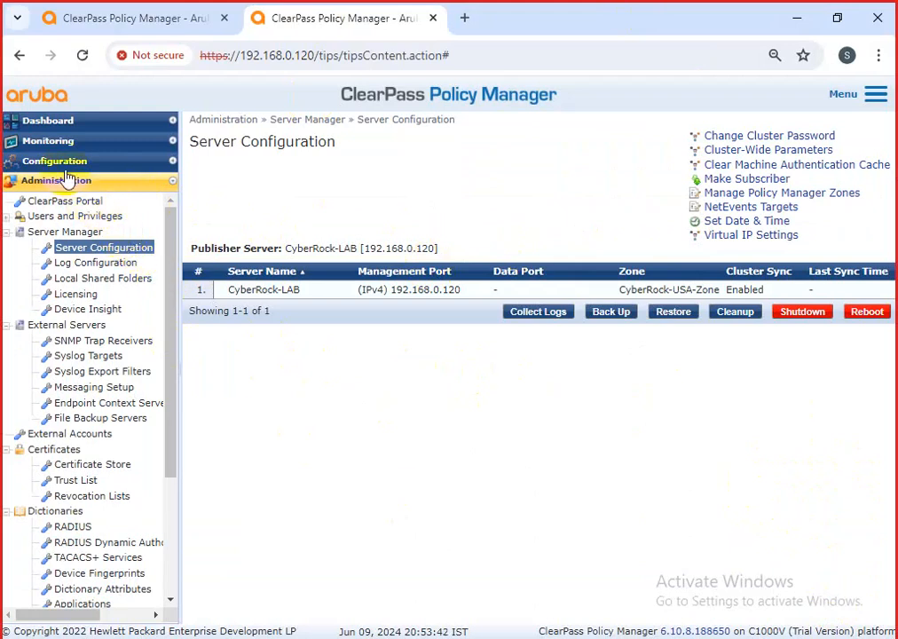
click(281, 291)
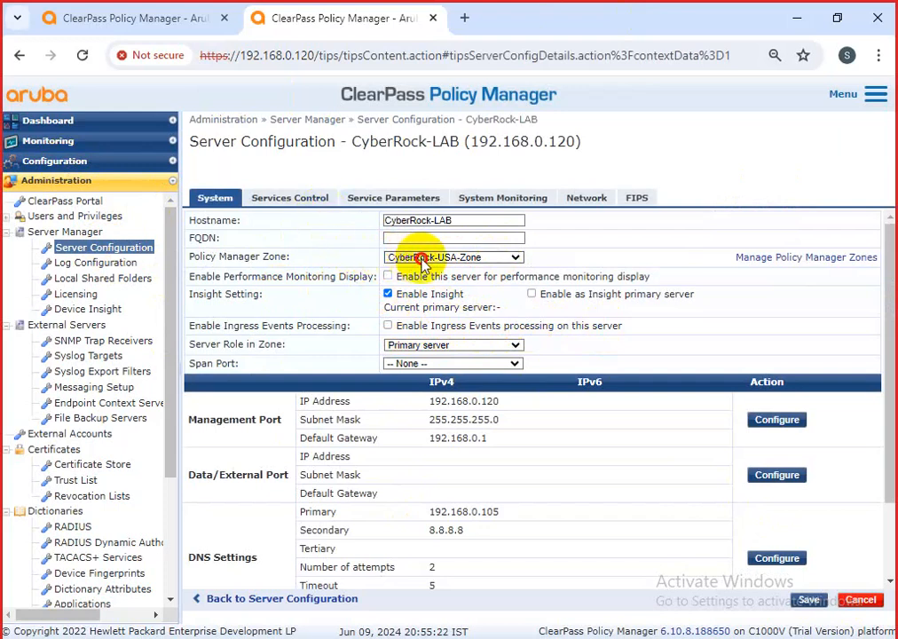
drag(477, 258, 542, 258)
drag(371, 297, 465, 297)
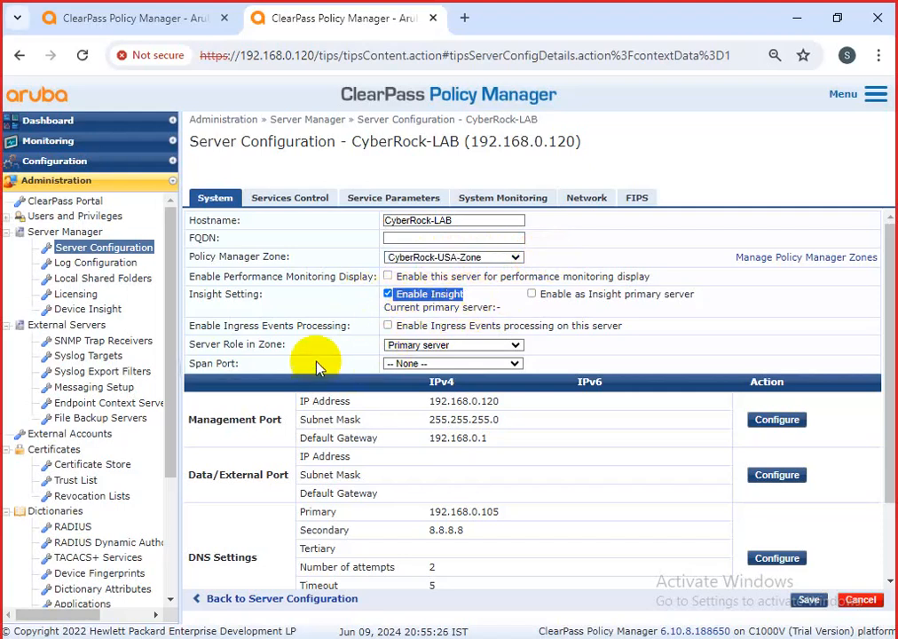
View the Server Role in Zone options for CyberRock-LAB and cancel the server's settings
drag(194, 346, 402, 349)
click(401, 346)
click(357, 346)
click(415, 346)
click(411, 345)
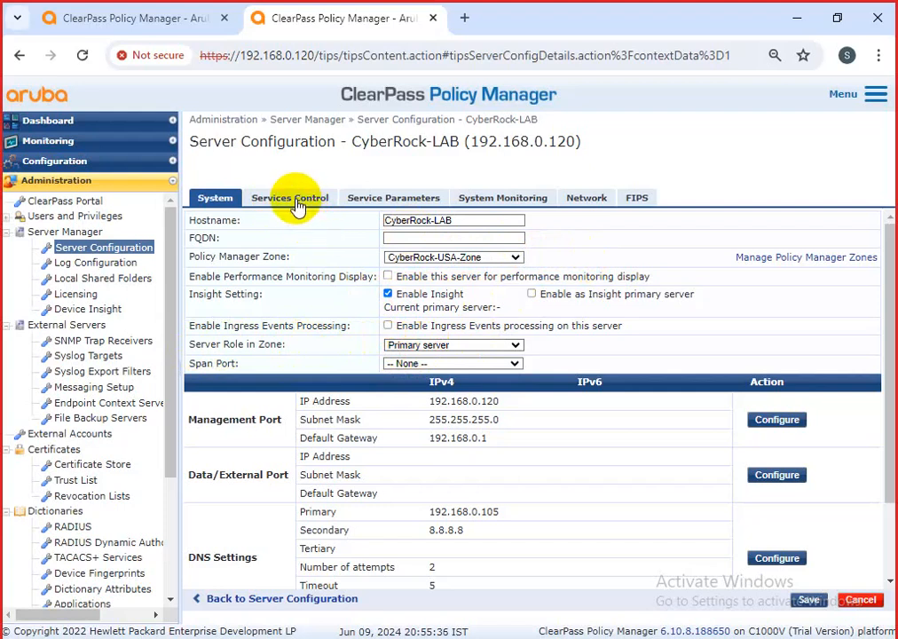
click(861, 600)
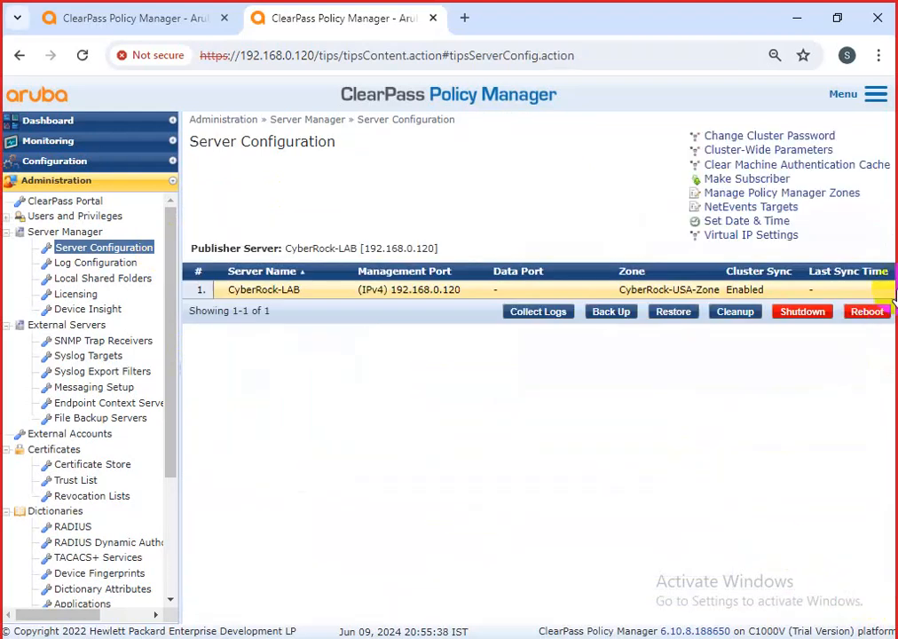
Review CyberRock-LAB's server configuration actions, open Make Subscriber to view the Publisher IP and Publisher Password fields, and cancel
drag(687, 151, 812, 234)
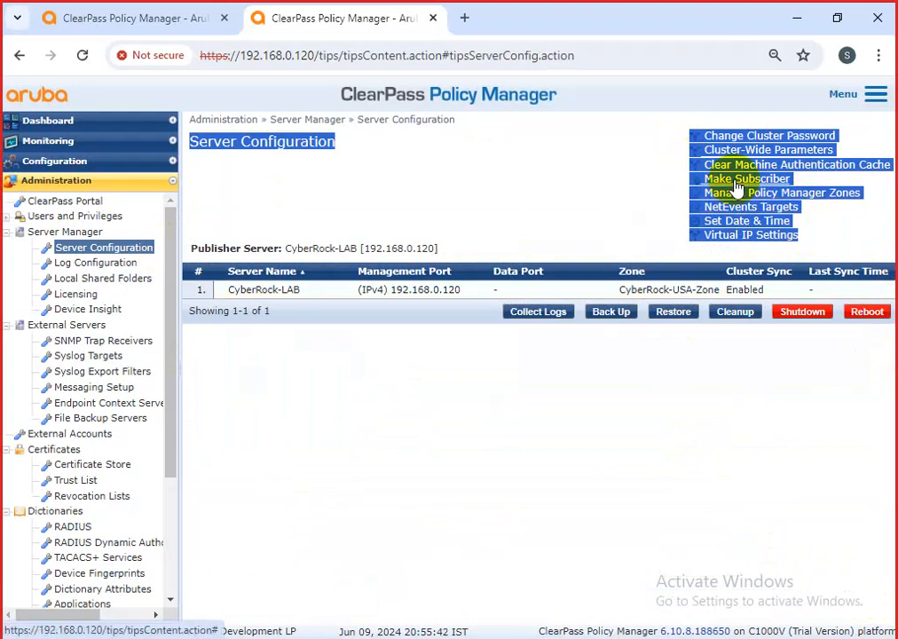
click(736, 181)
click(522, 235)
click(825, 226)
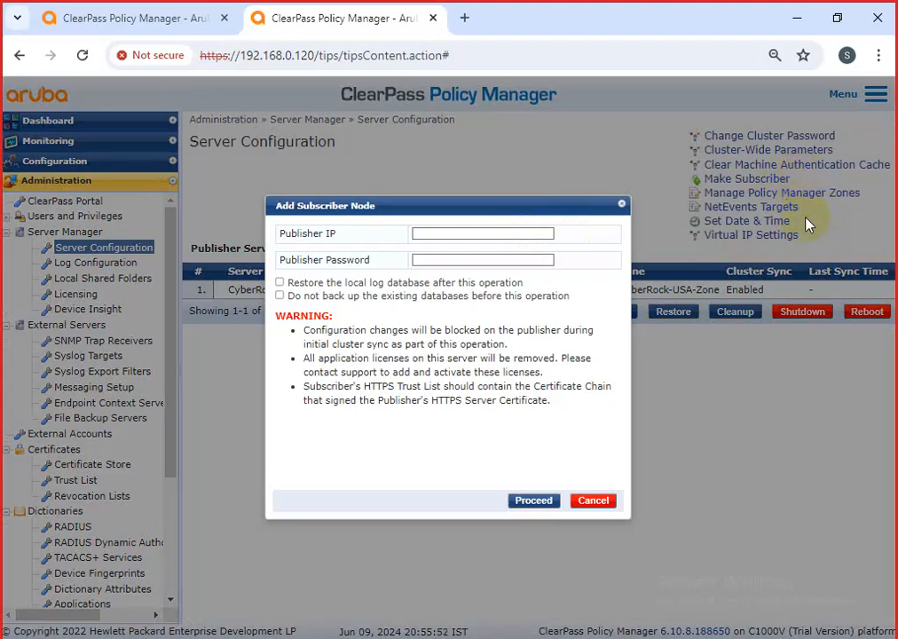
click(436, 234)
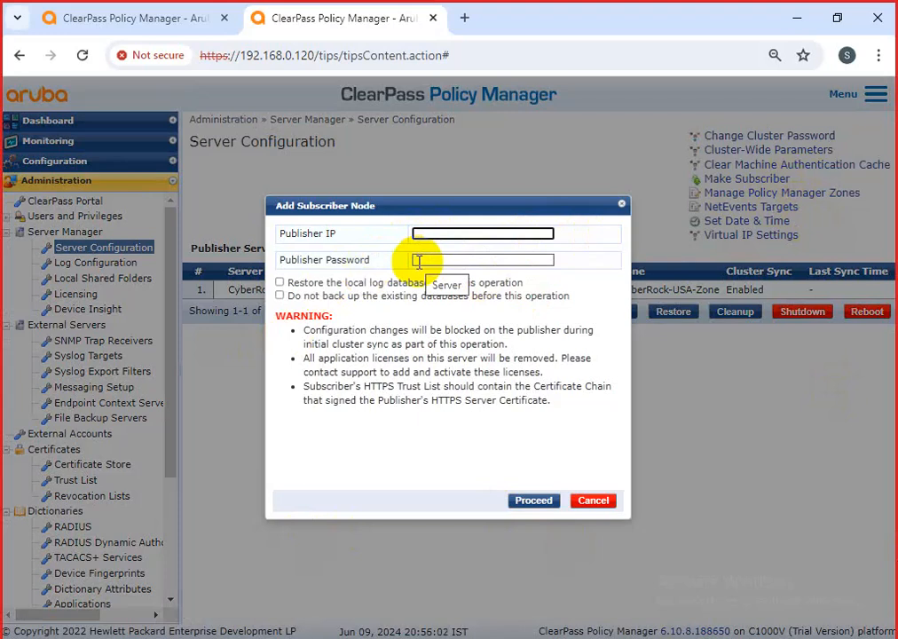
click(438, 234)
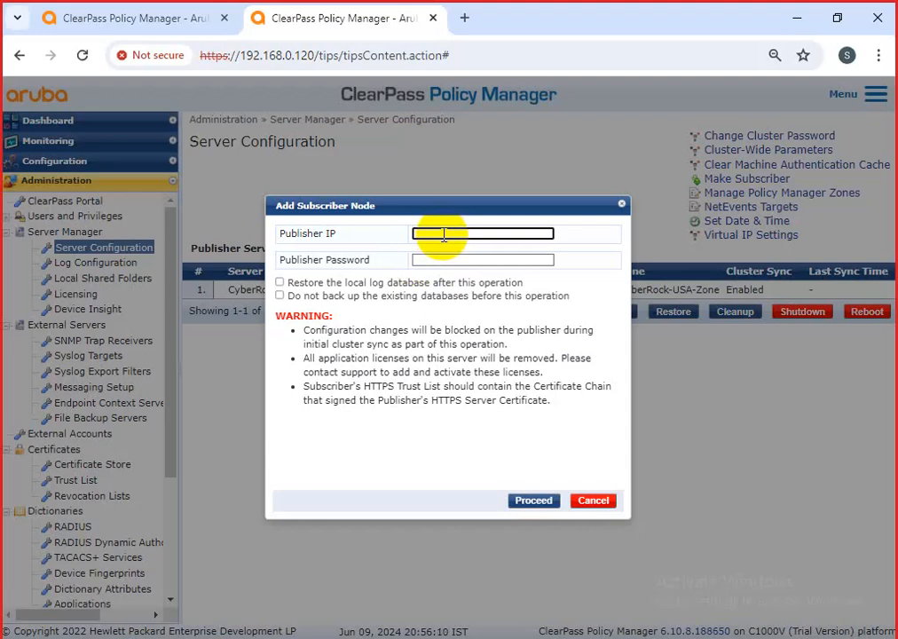
click(594, 501)
click(808, 238)
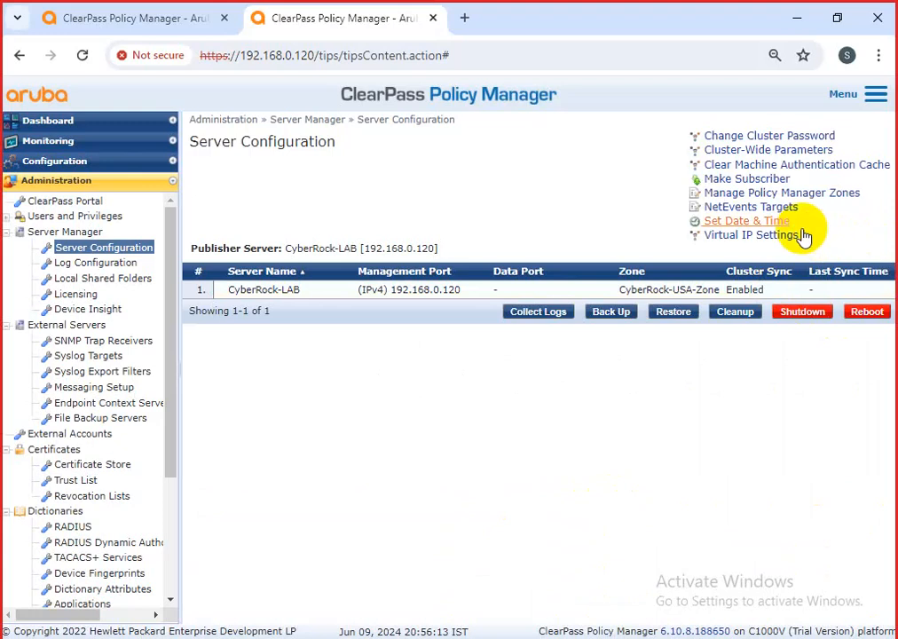
Reopen Make Subscriber, examine the Publisher IP field and the warning about adding a subscriber node, and cancel
click(732, 179)
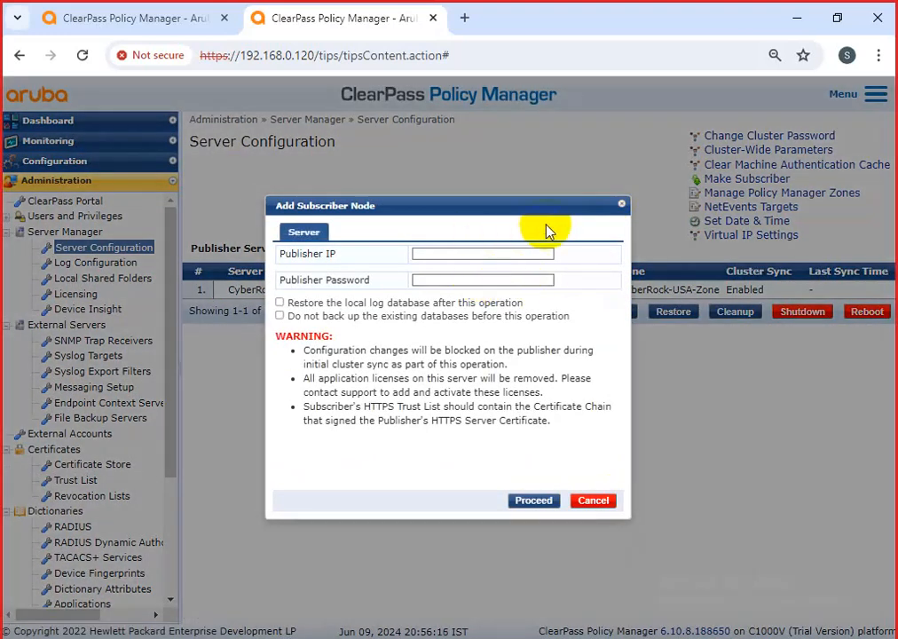
click(461, 254)
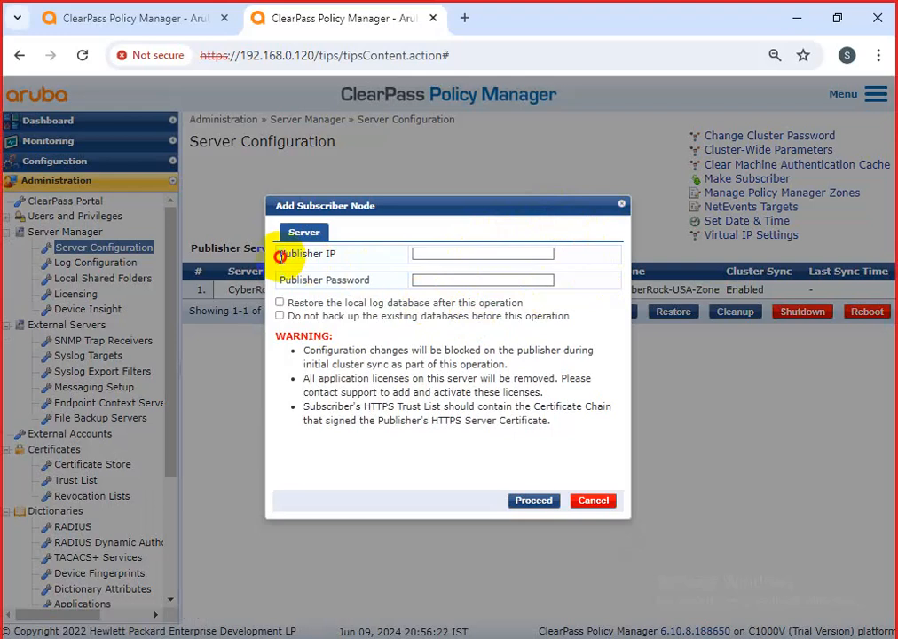
drag(281, 255, 395, 251)
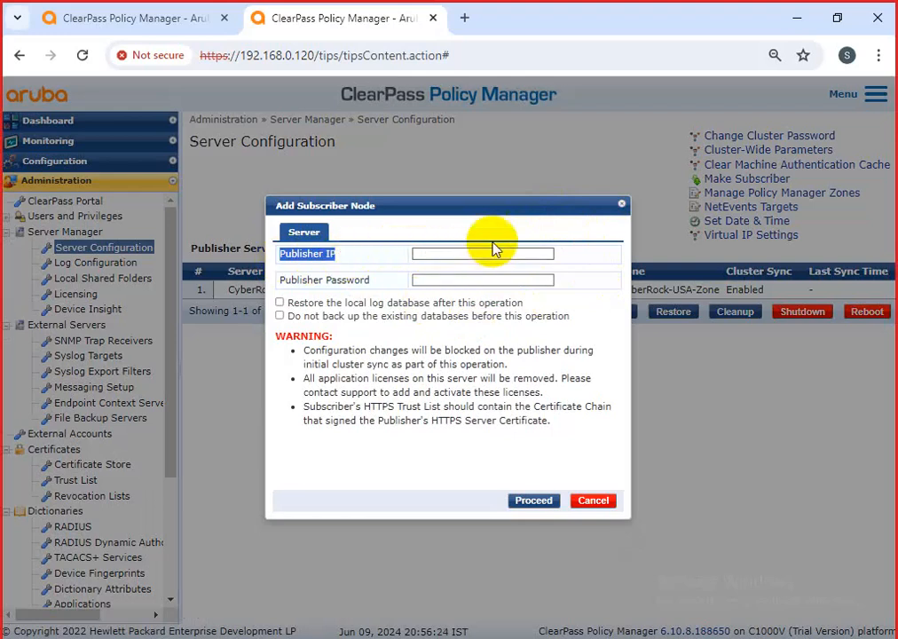
click(426, 254)
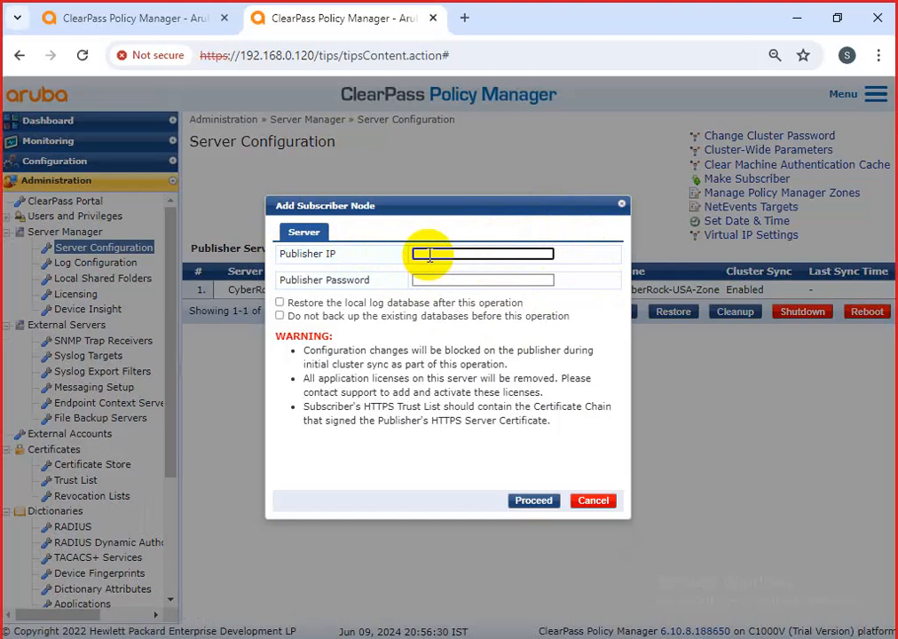
drag(304, 351, 543, 424)
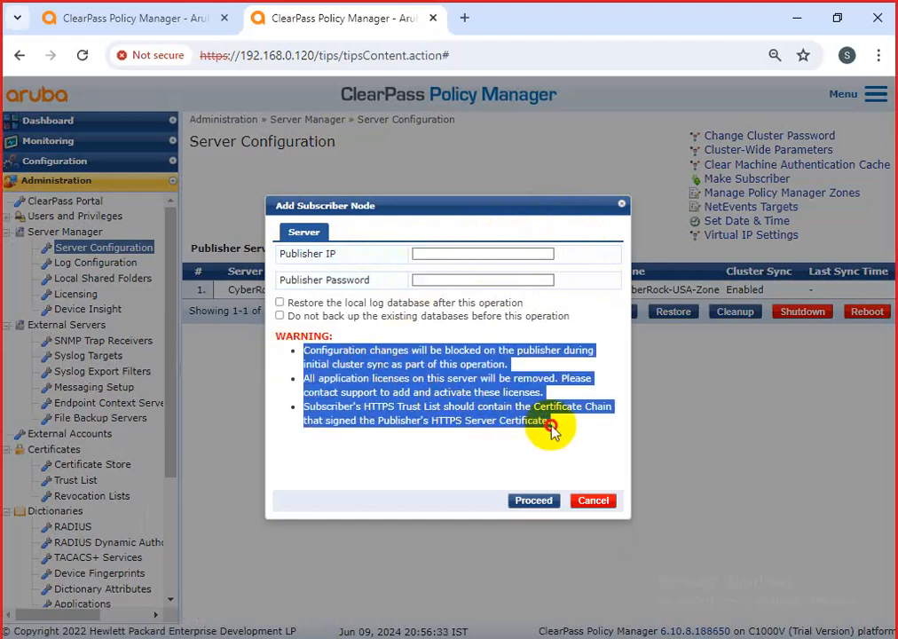
click(591, 502)
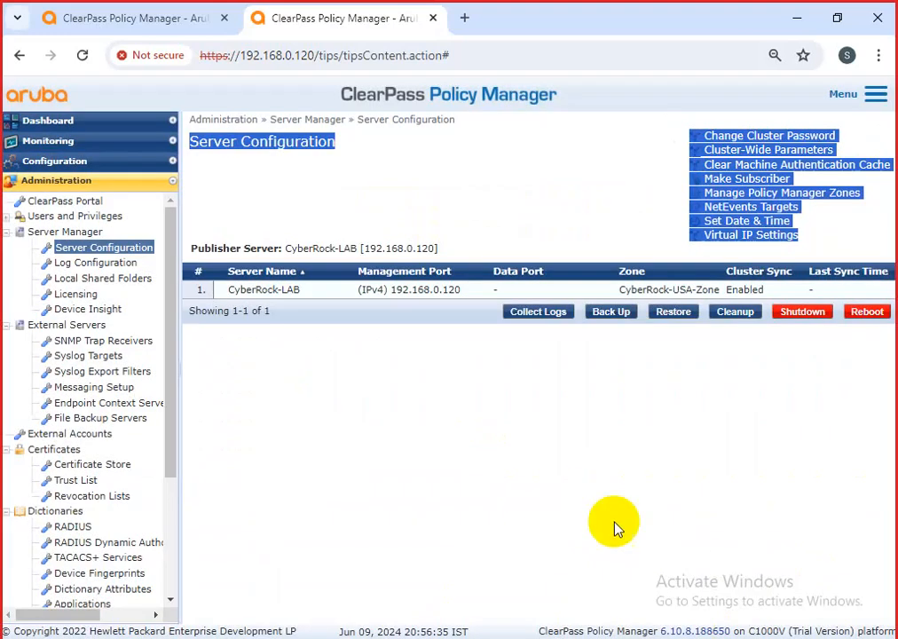
click(667, 441)
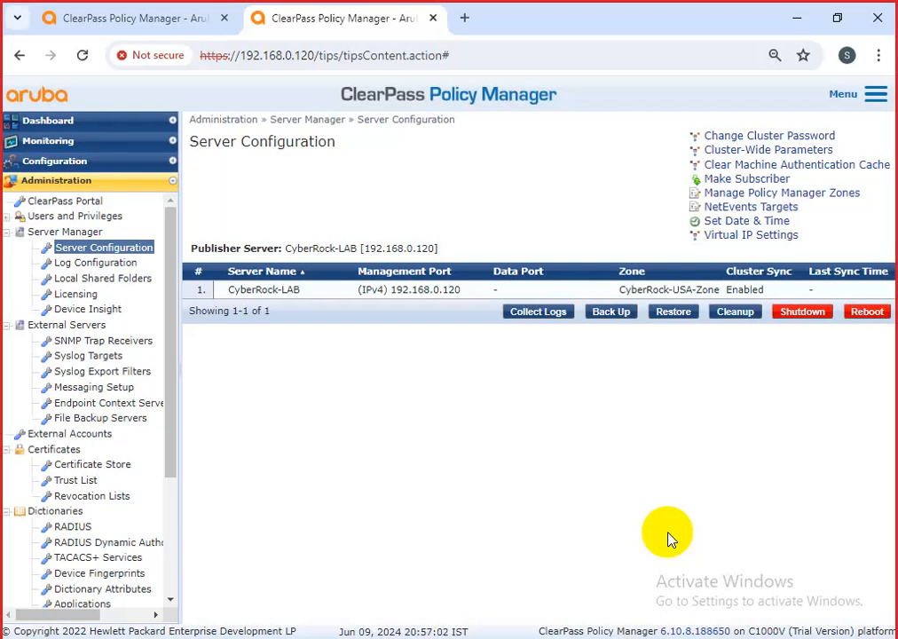
Check the demo cluster's server list, return to CyberRock-LAB to view Make Subscriber's Publisher IP field, and cancel
click(133, 21)
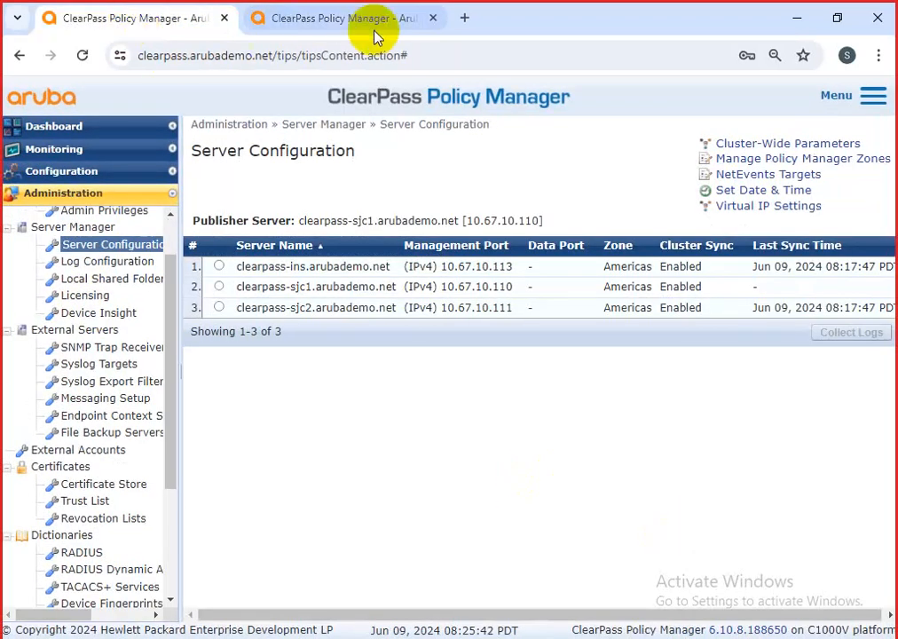
click(270, 25)
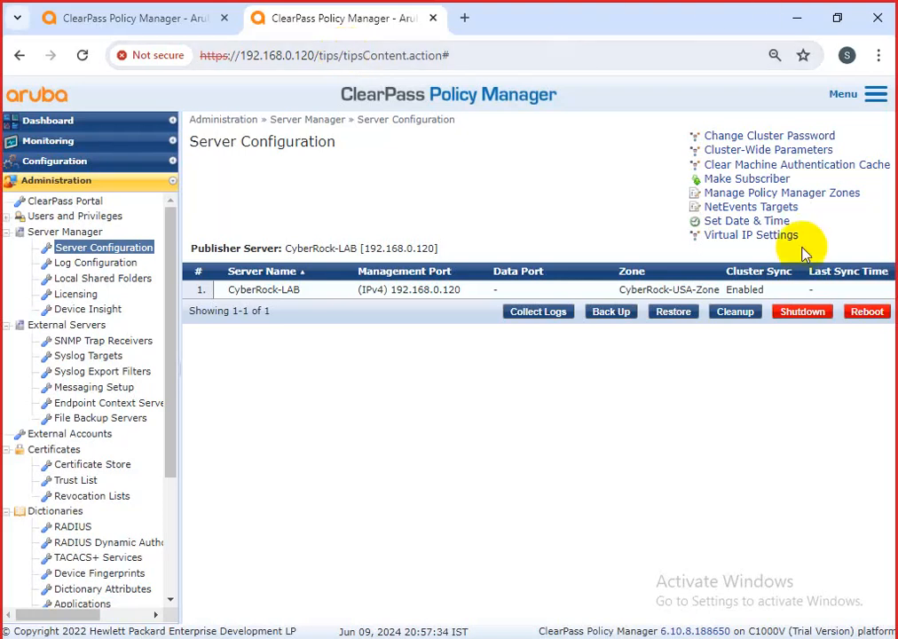
click(737, 178)
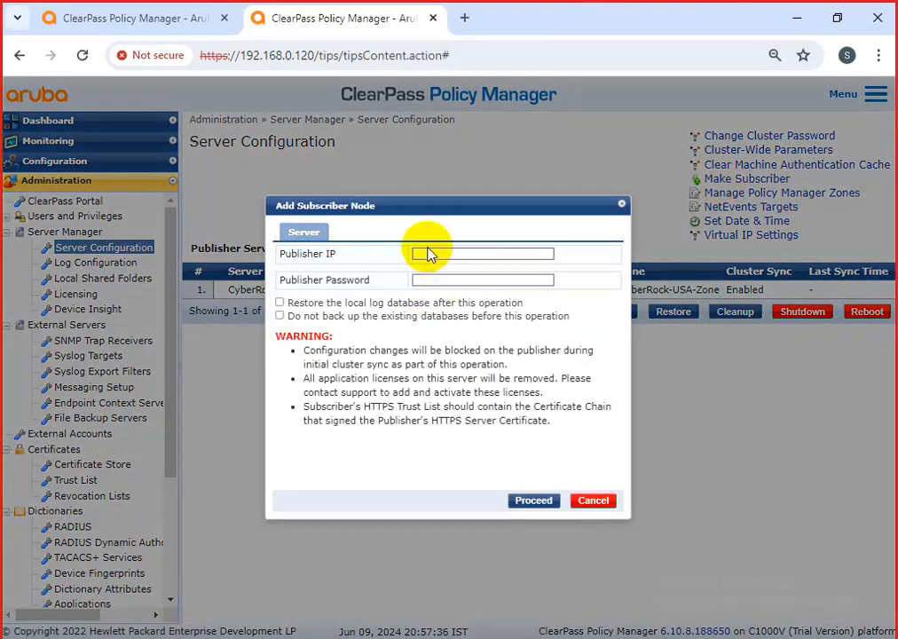
click(430, 251)
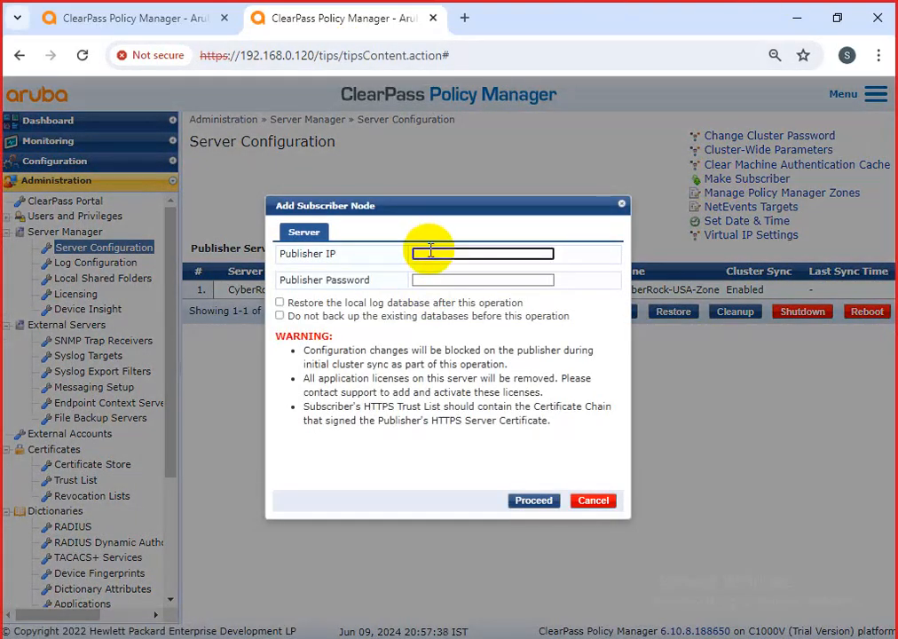
click(592, 500)
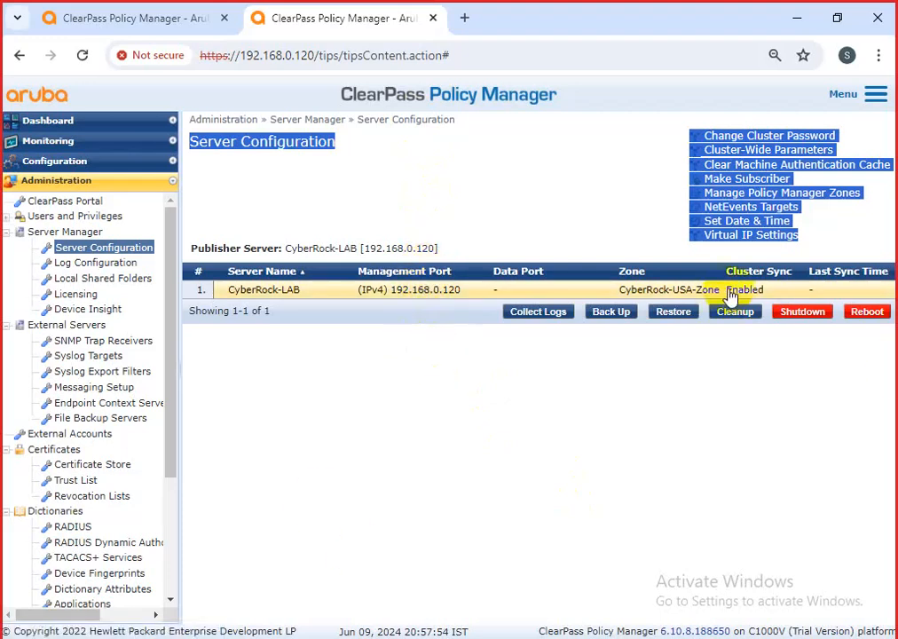
click(626, 216)
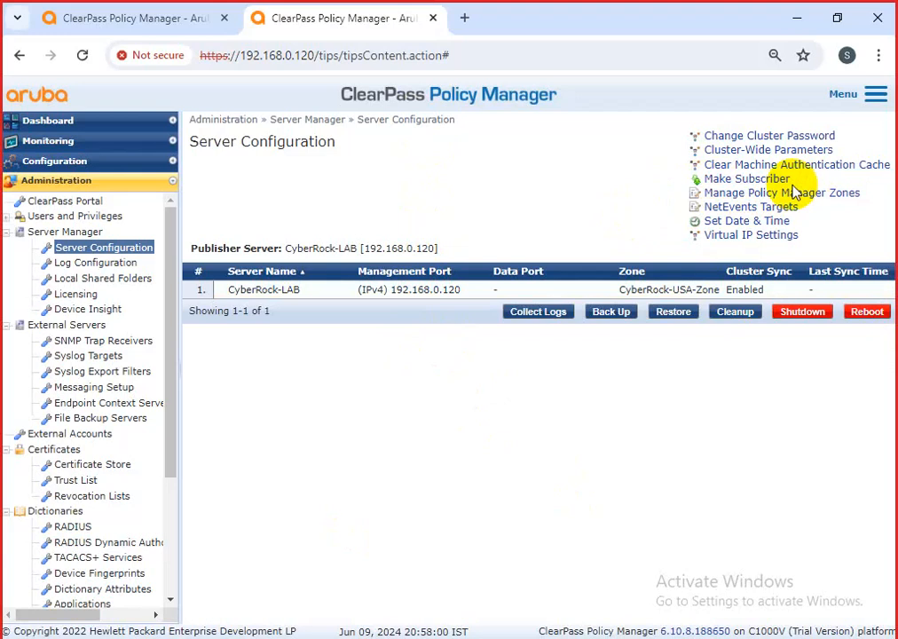
View the Add Subscriber Node form once more, cancel it, and highlight the Make Subscriber option on CyberRock-LAB
click(769, 180)
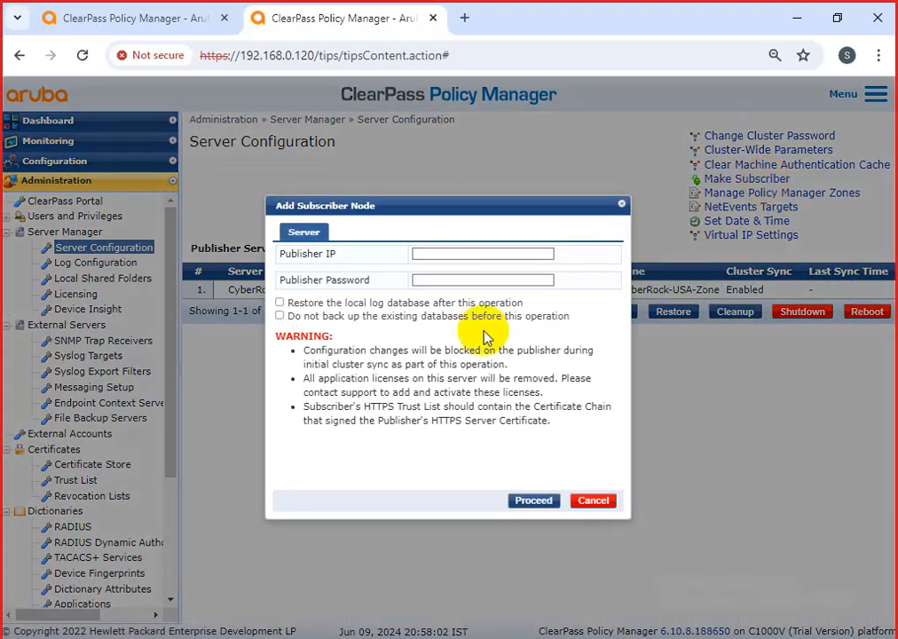
click(590, 501)
drag(798, 180, 709, 180)
click(825, 232)
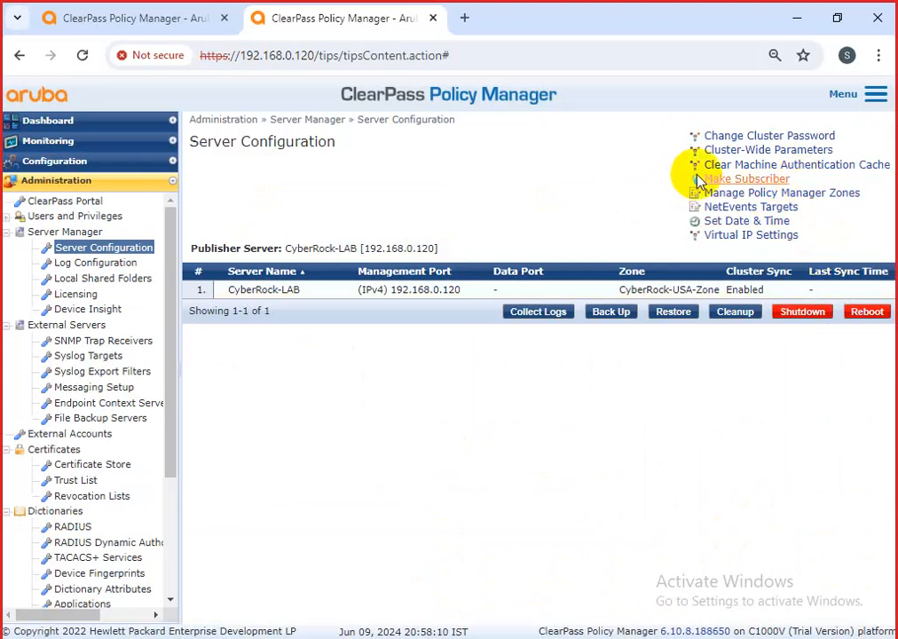
click(797, 181)
drag(797, 181, 707, 178)
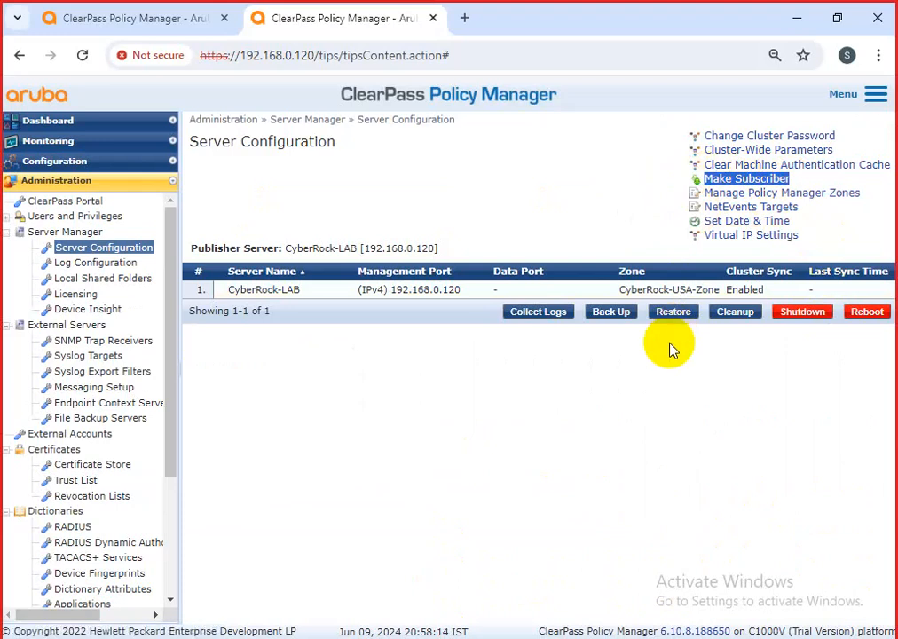
click(621, 201)
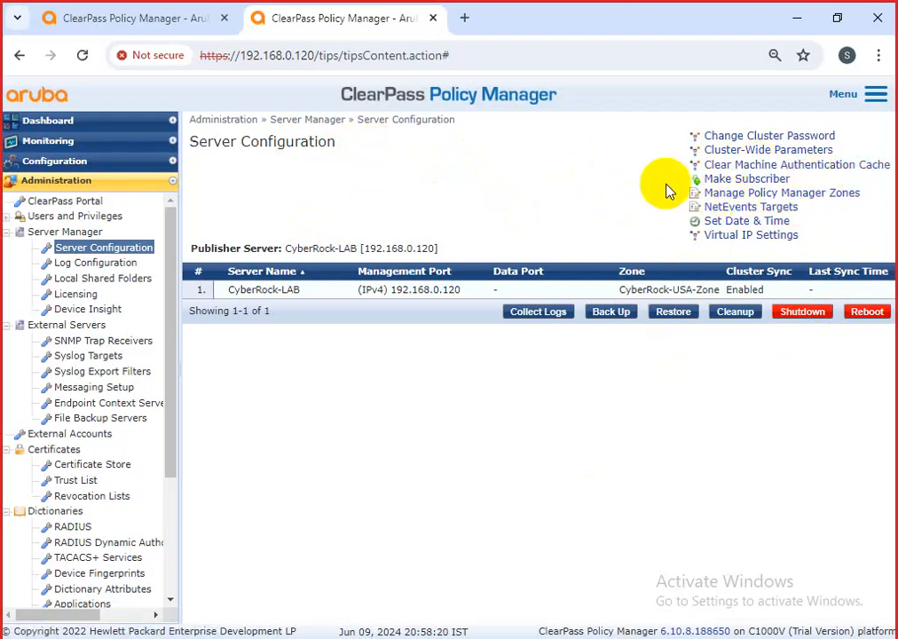
drag(681, 181, 790, 181)
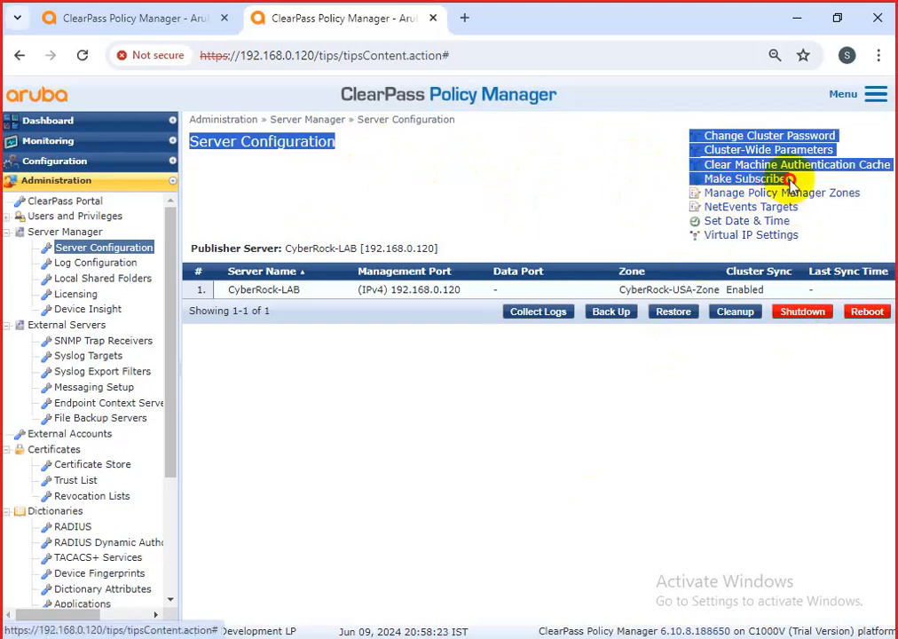
click(838, 217)
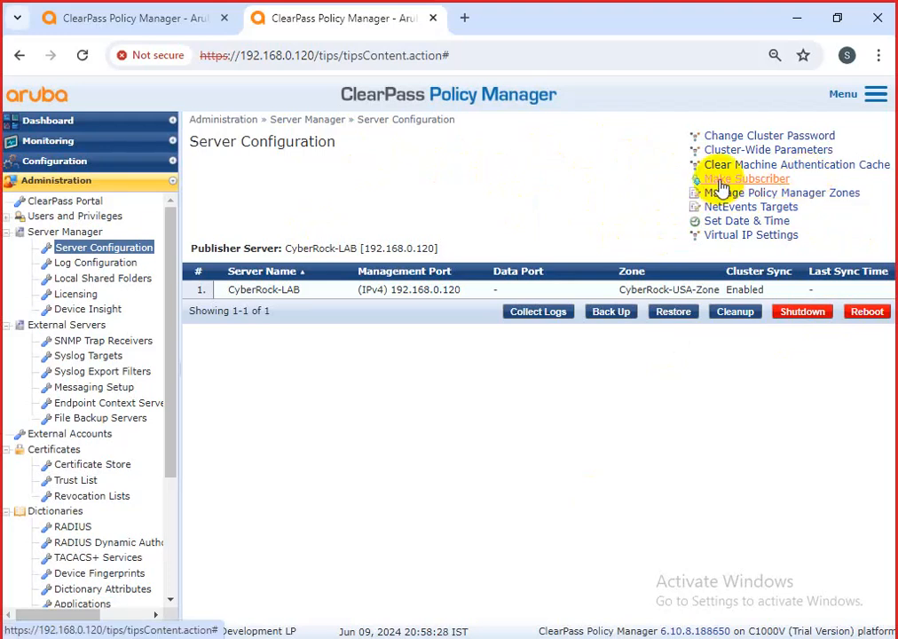
Compare the demo cluster's Server Configuration actions with CyberRock-LAB's and switch to the DR and DC virtual IP diagram in Paint
click(131, 20)
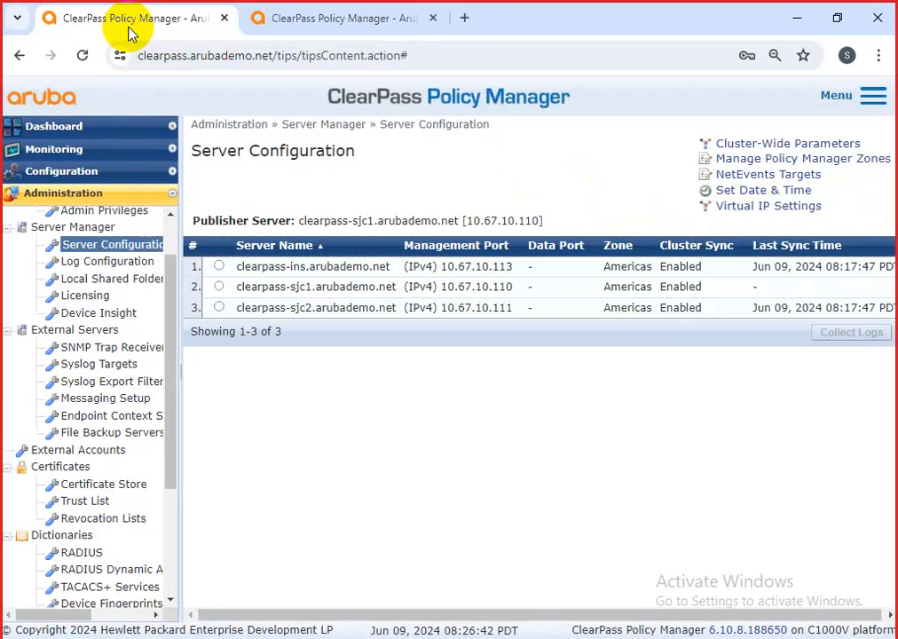
scroll(100, 360, up, 2)
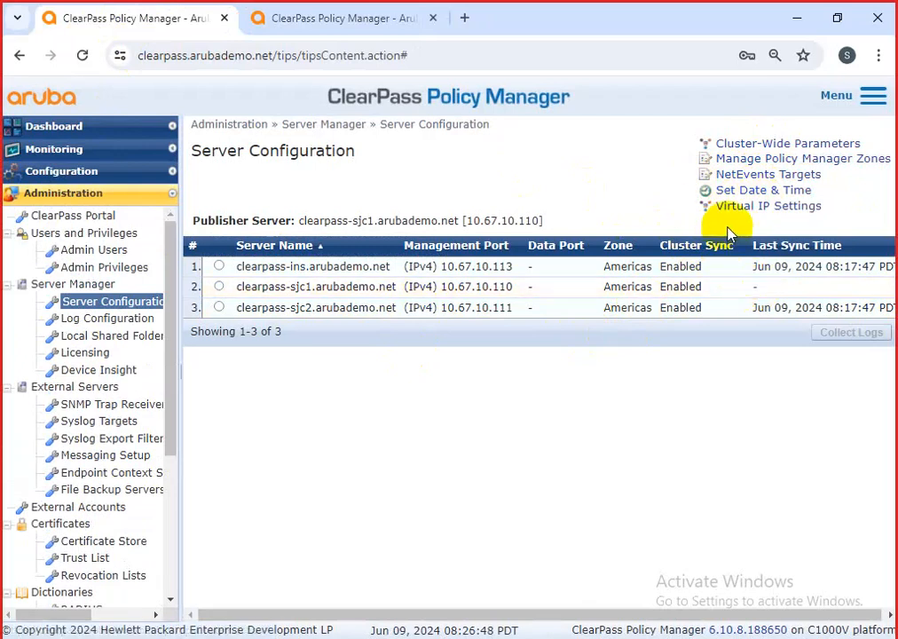
click(306, 20)
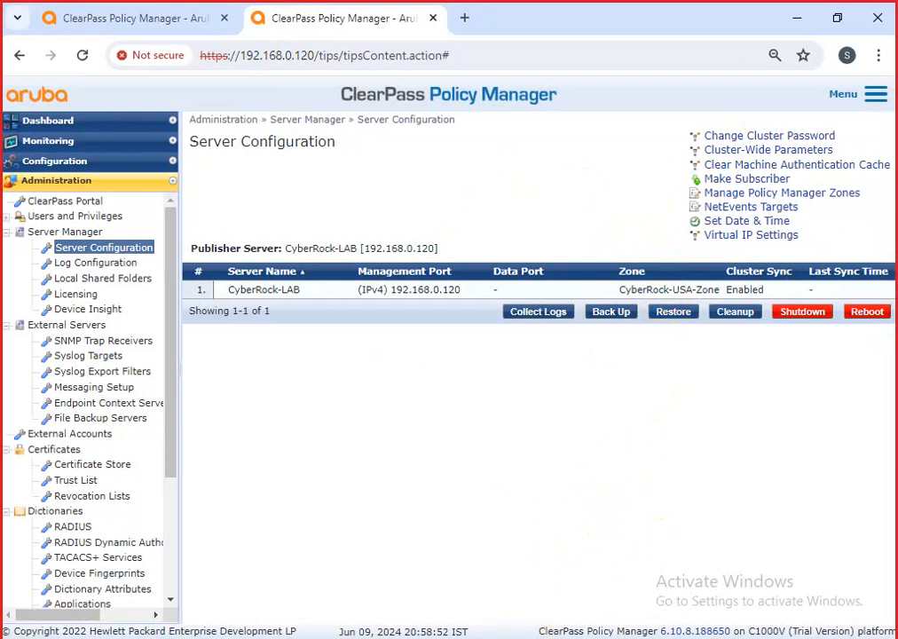
mouse_move(521, 637)
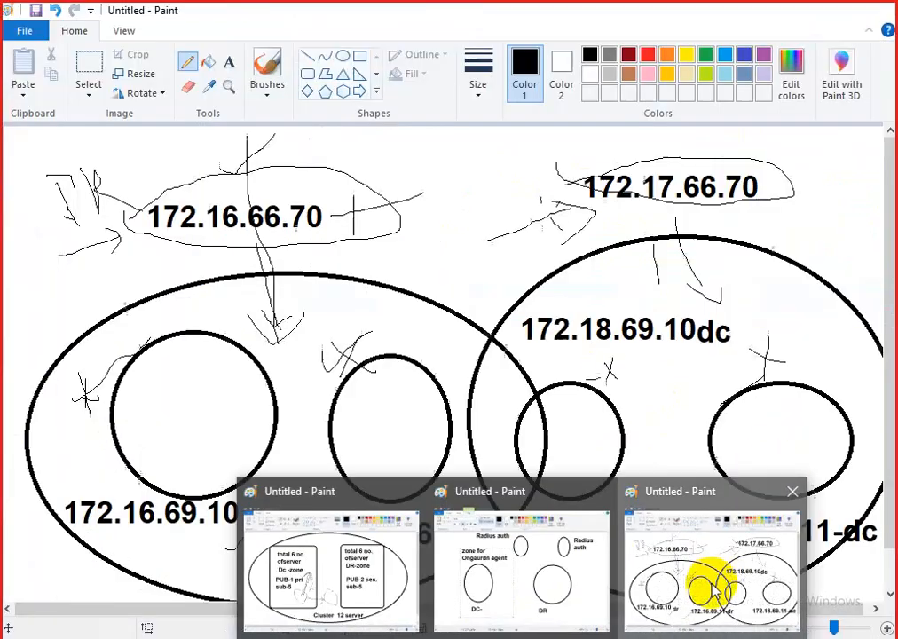
click(705, 581)
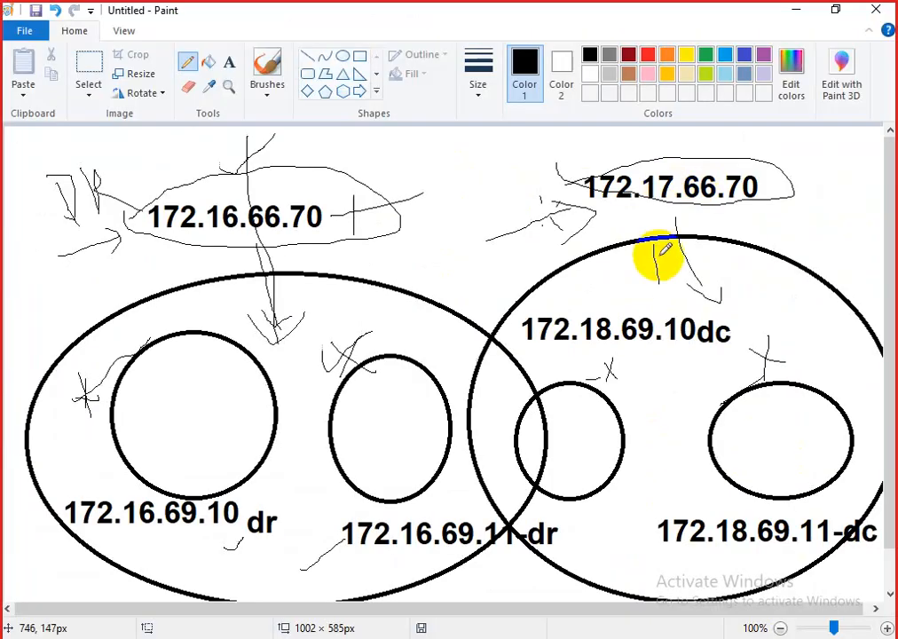